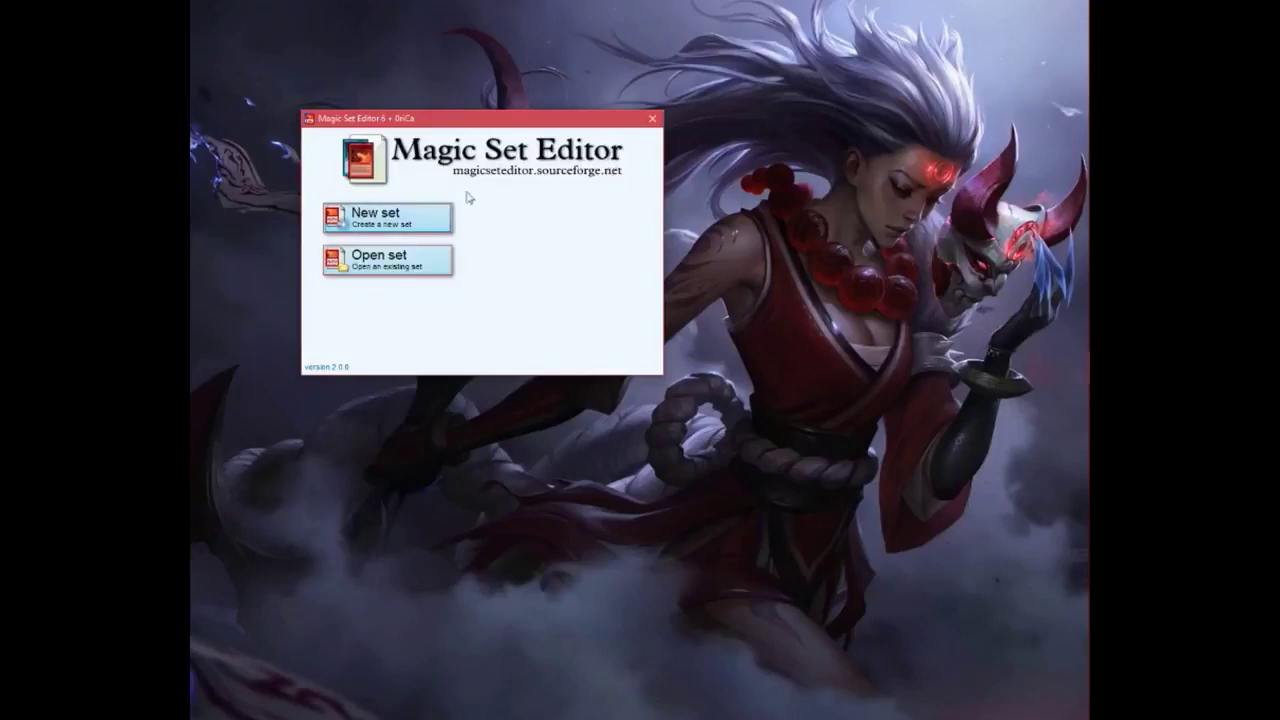
Step: Start a new set and move its setup dialog higher over the welcome window
drag(470, 123, 506, 138)
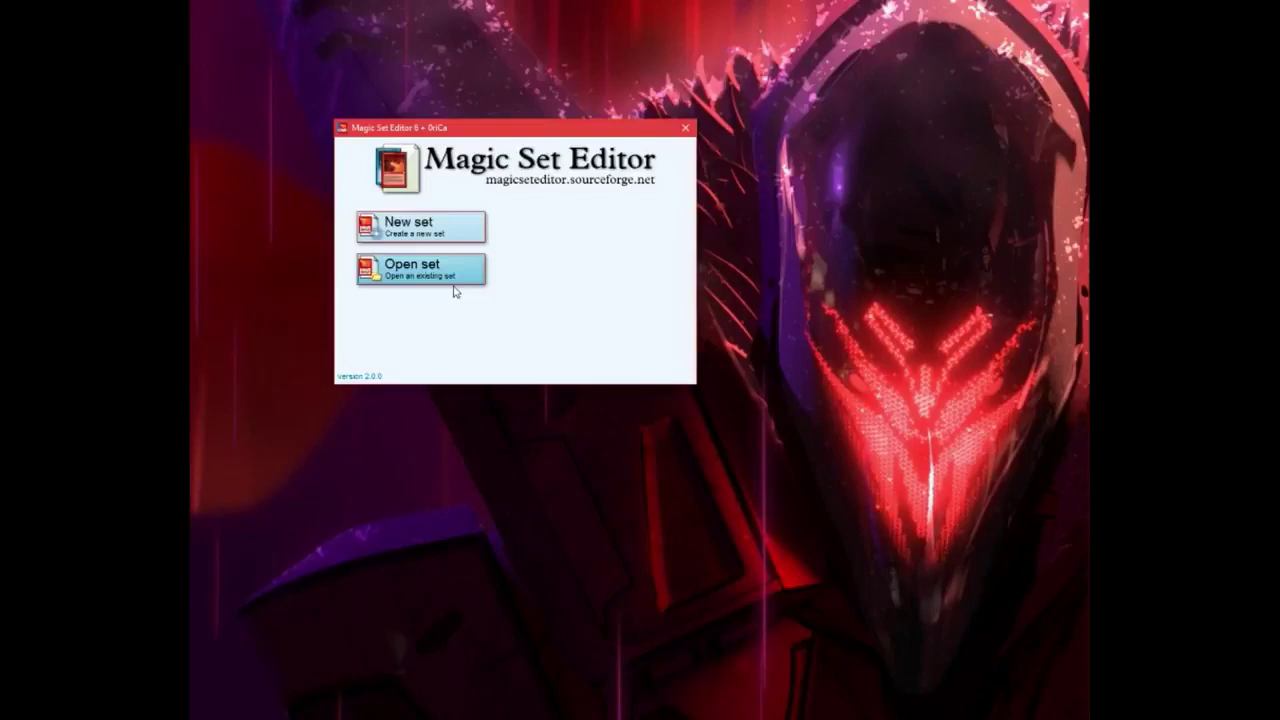
click(469, 229)
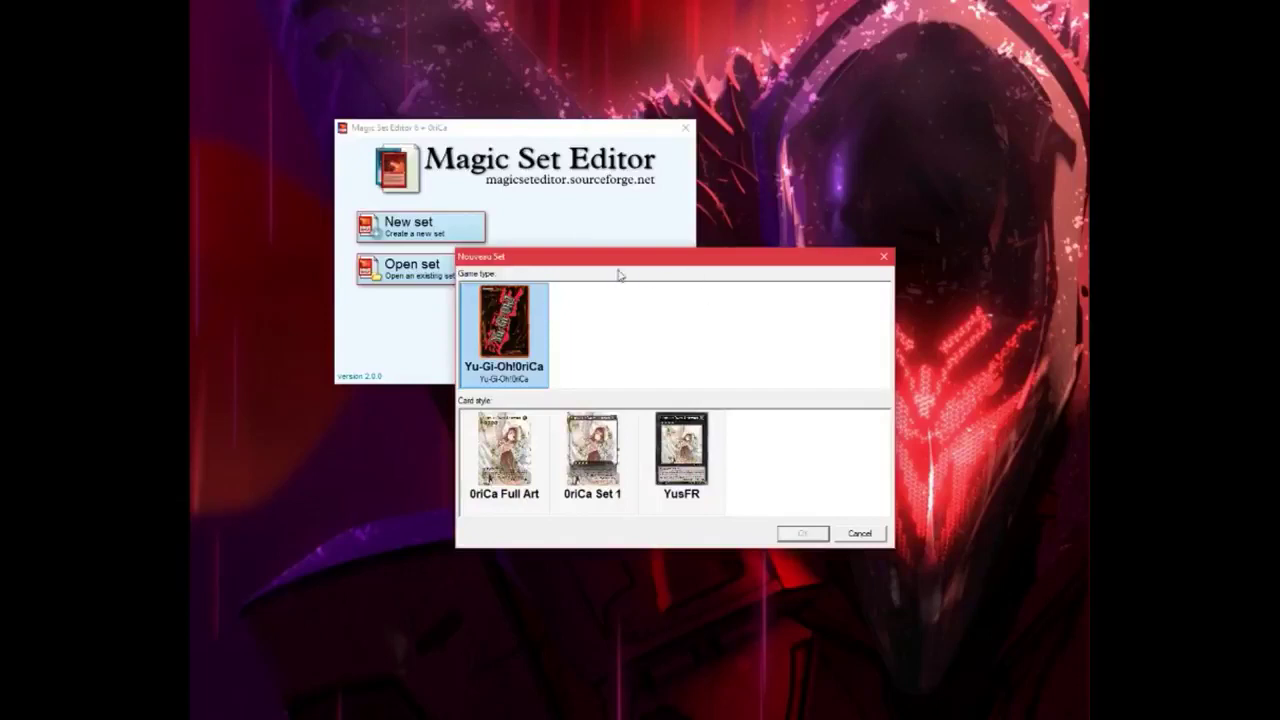
drag(510, 263, 505, 241)
drag(597, 233, 591, 177)
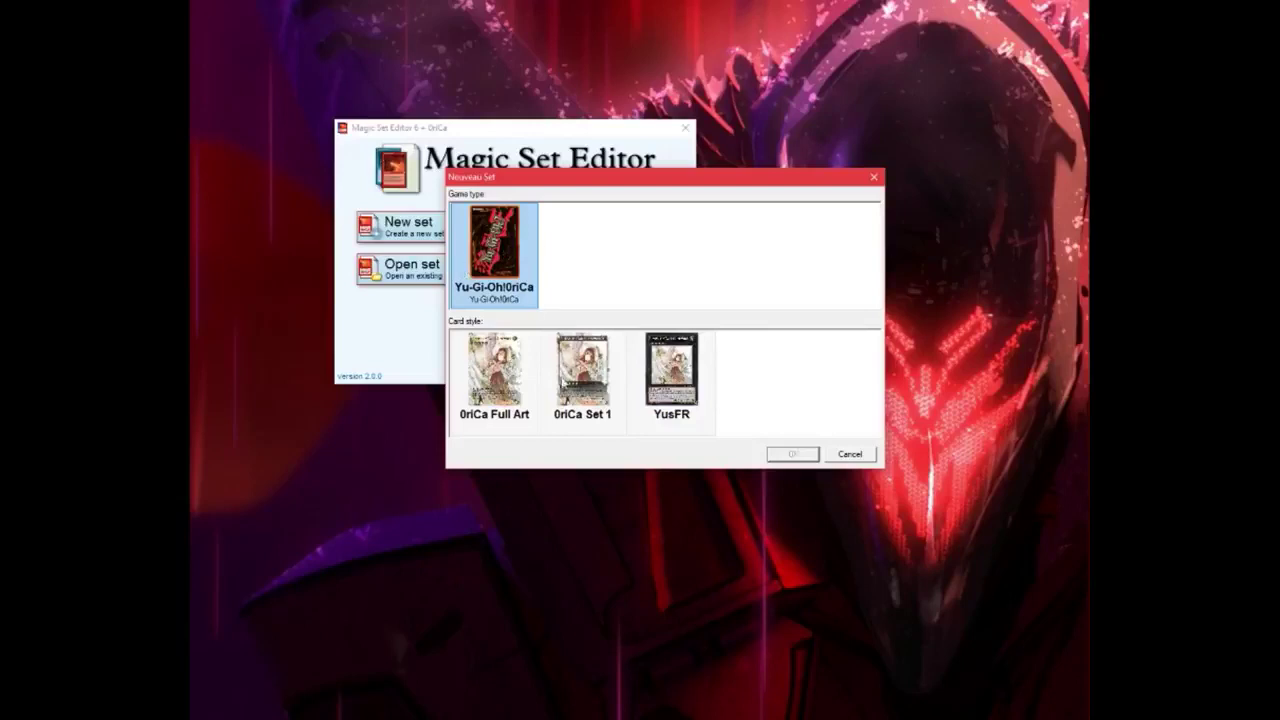
Step: Create the Yu-Gi-Oh!0riCa set with the YusFR card style
click(504, 383)
click(592, 381)
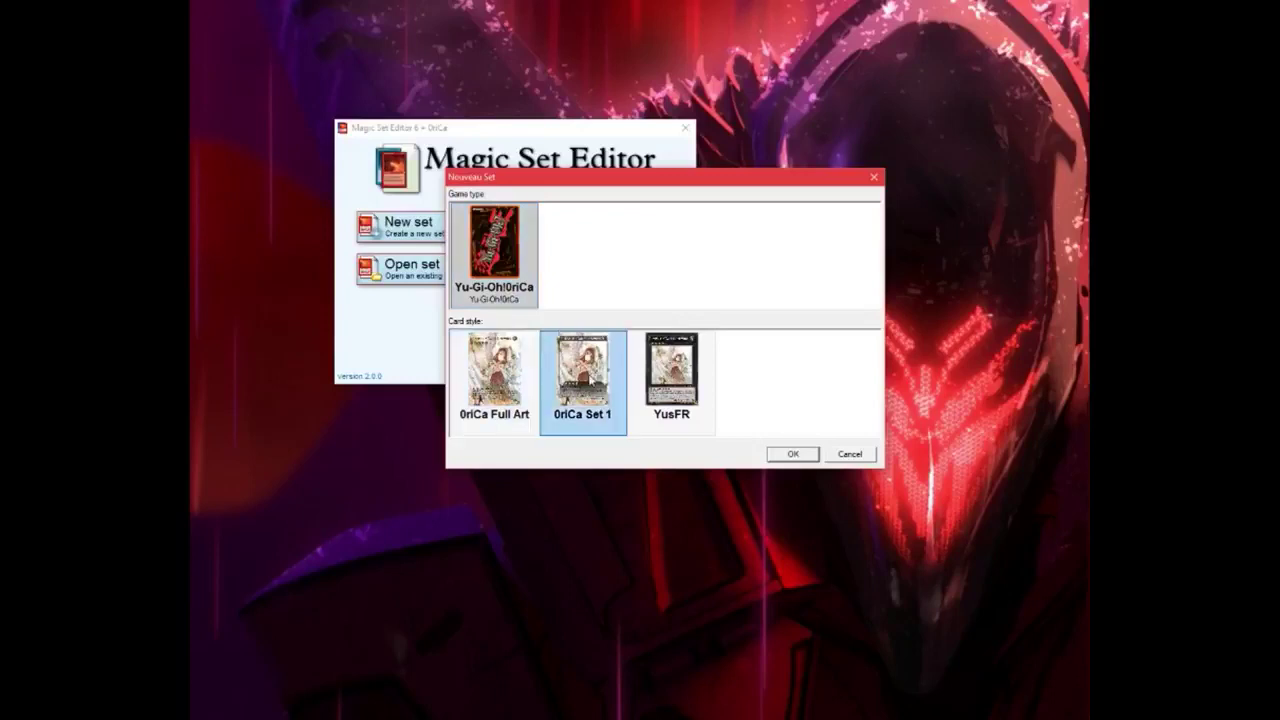
click(694, 392)
click(511, 389)
click(577, 391)
click(666, 391)
click(534, 388)
click(598, 392)
click(508, 393)
click(584, 396)
click(500, 395)
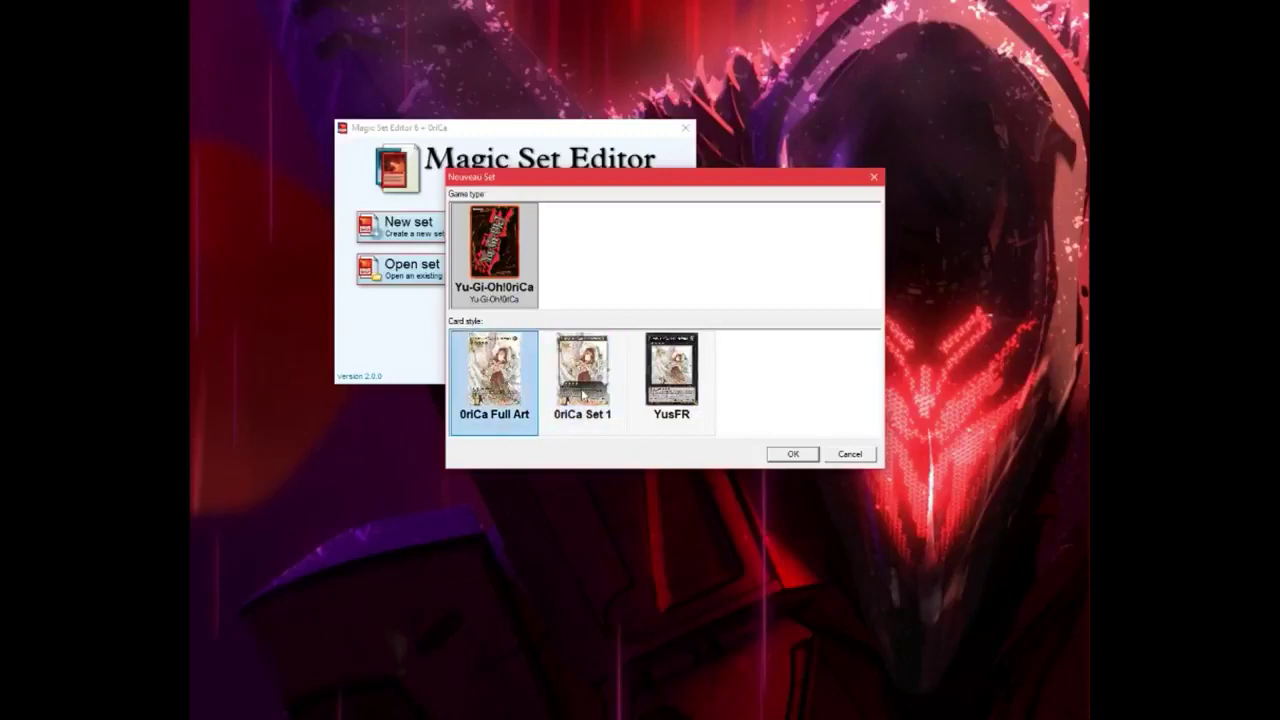
click(590, 396)
click(684, 395)
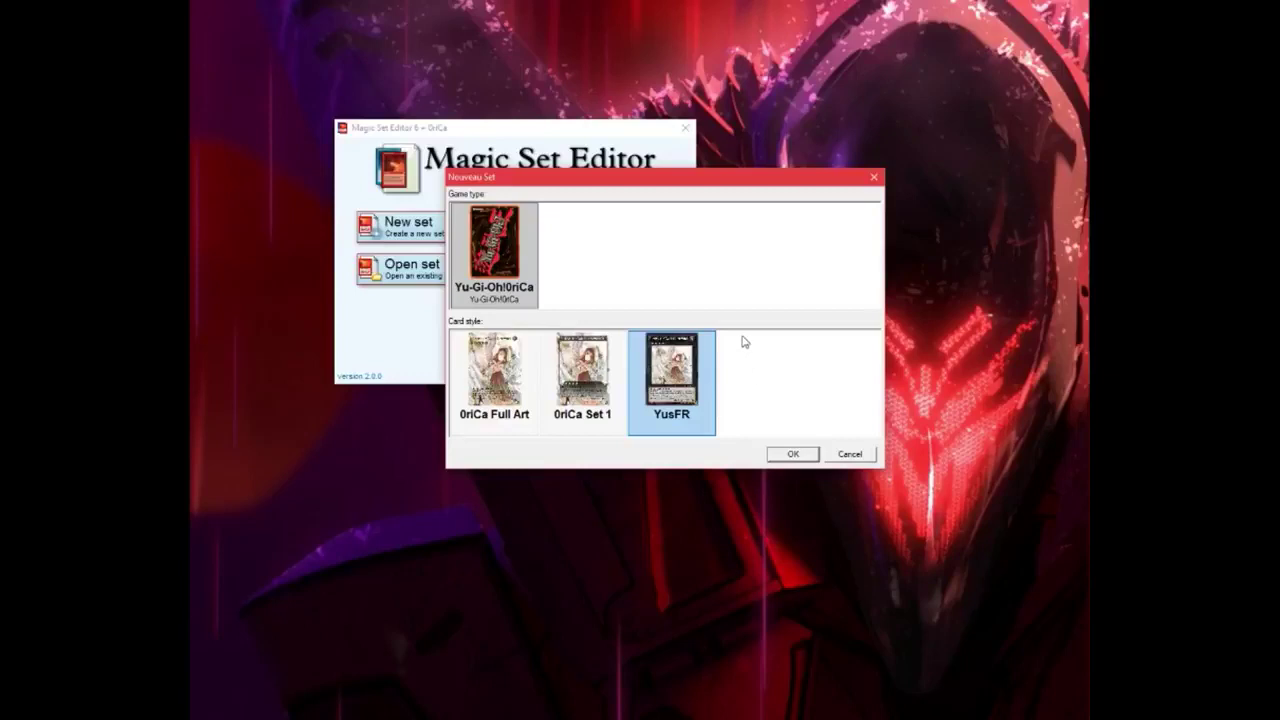
click(795, 456)
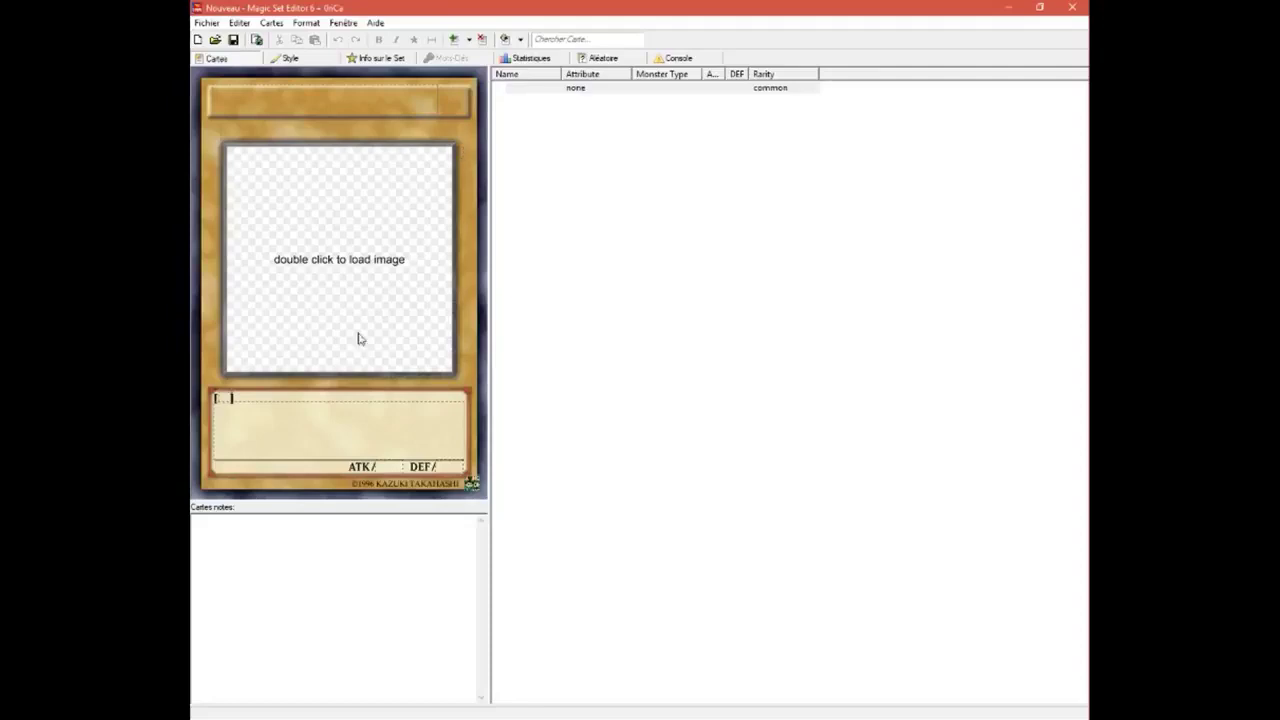
Step: Try the Effect Monster, Deck Master Monster and Fusion Monster types on the blank card
click(221, 398)
click(236, 400)
click(470, 258)
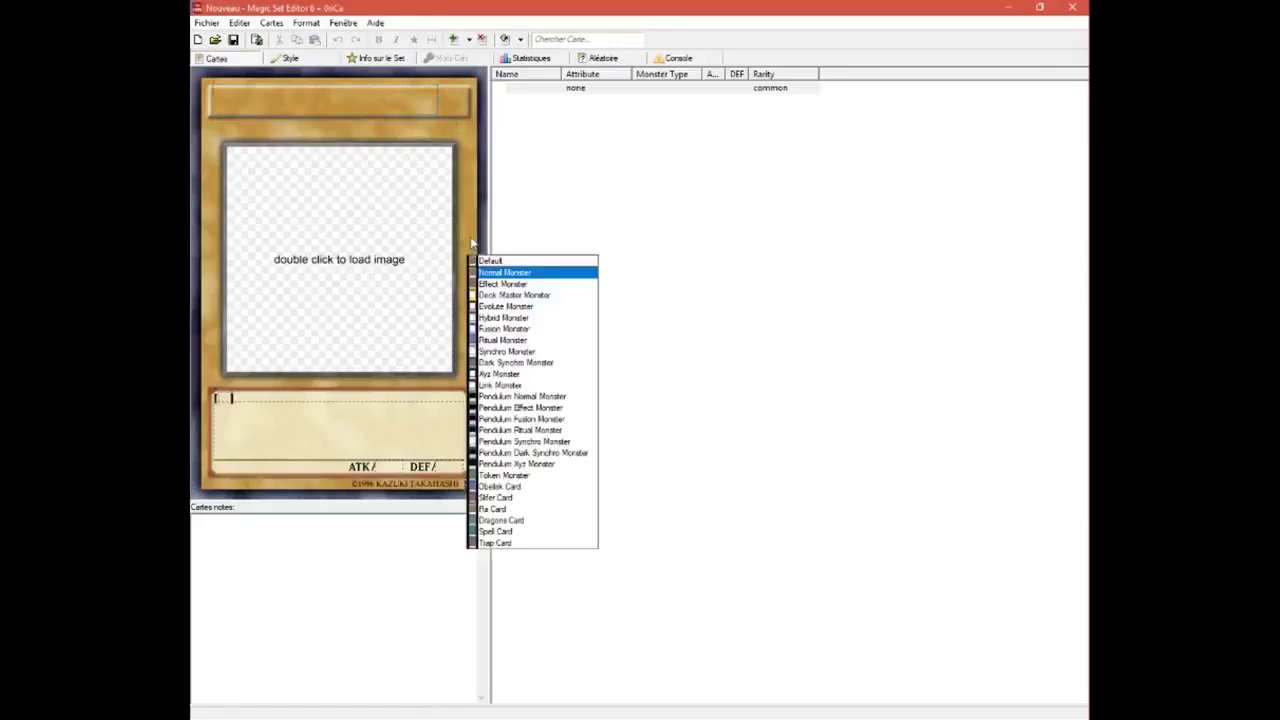
click(495, 286)
click(470, 232)
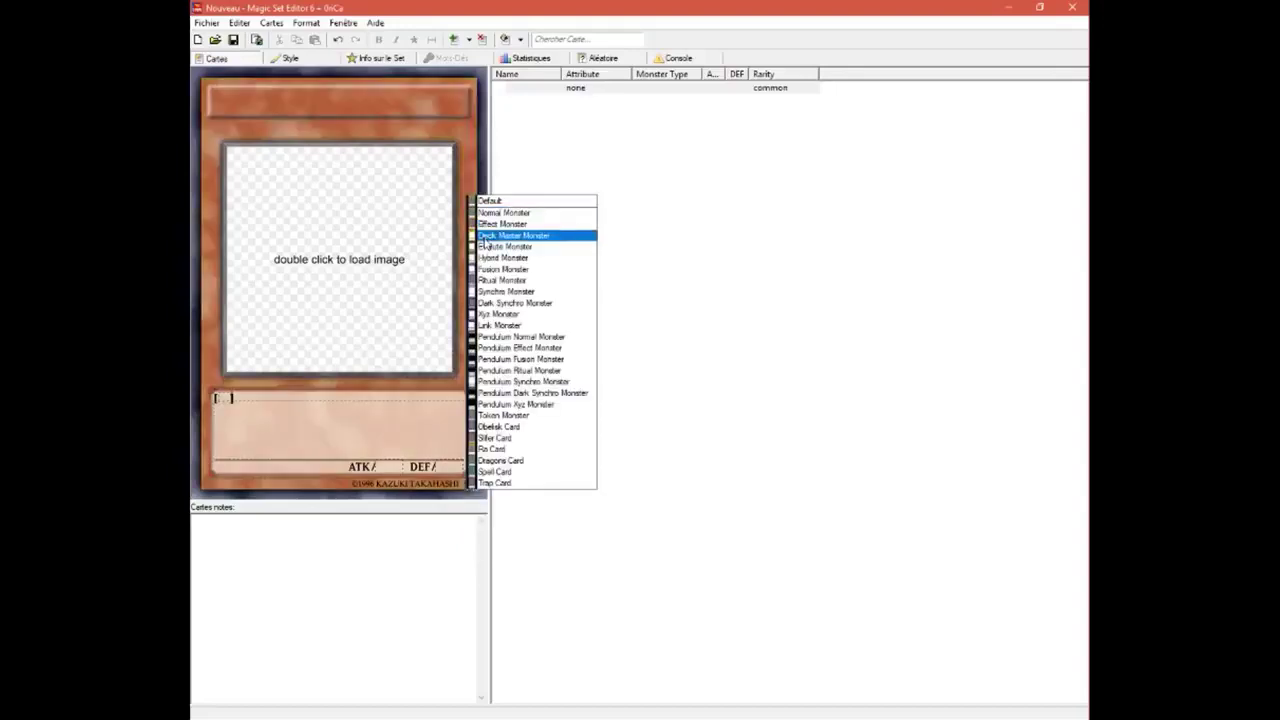
click(487, 236)
click(470, 232)
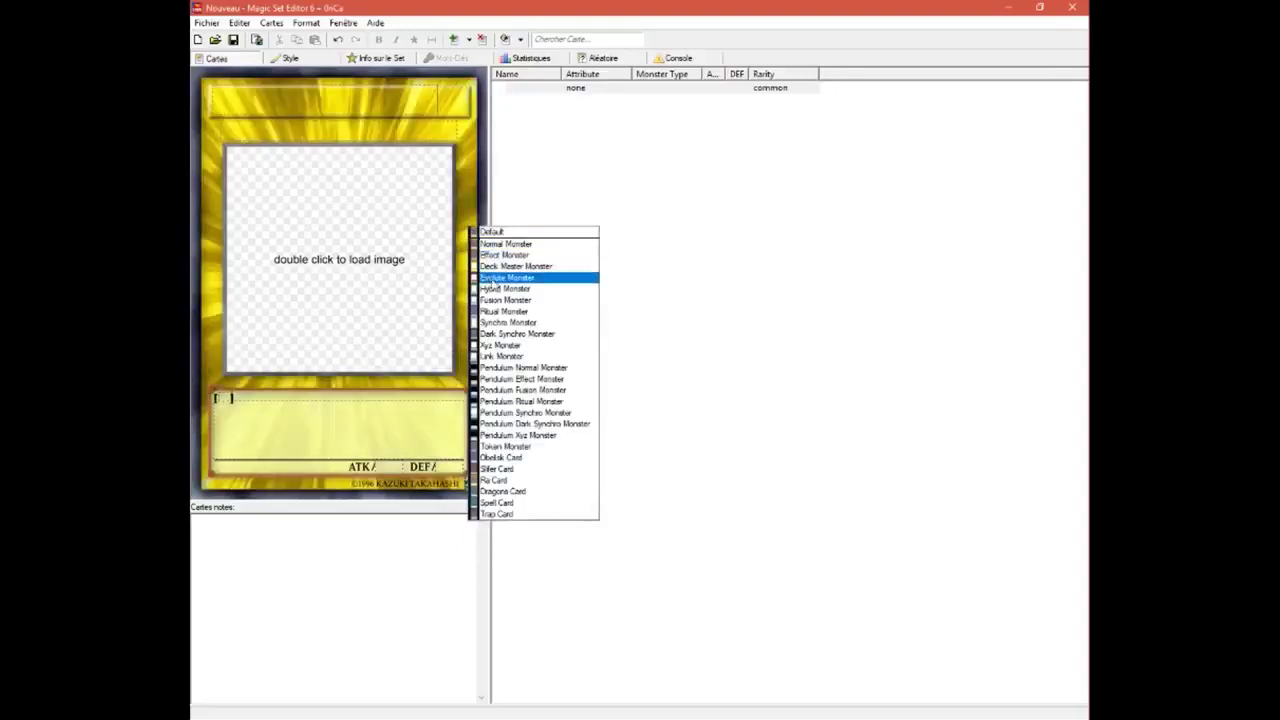
click(503, 300)
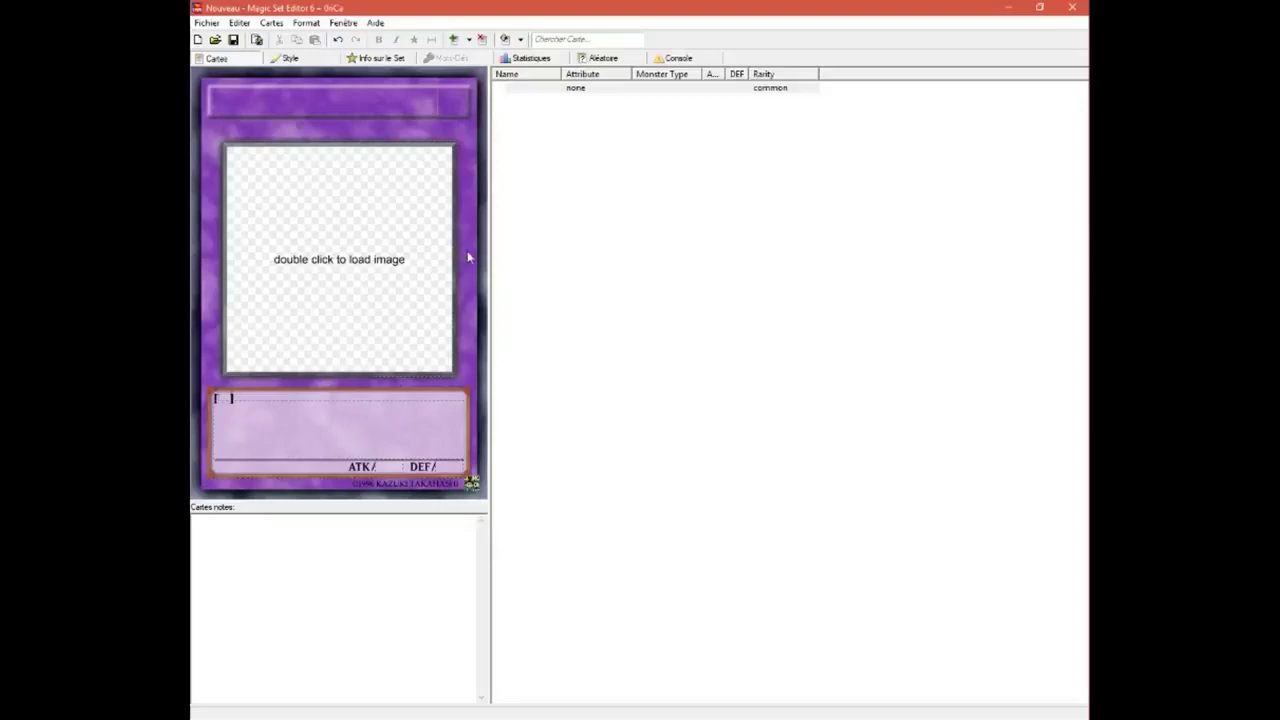
Step: Try the Ritual Monster, Xyz Monster and Link Monster types on the blank card
click(470, 257)
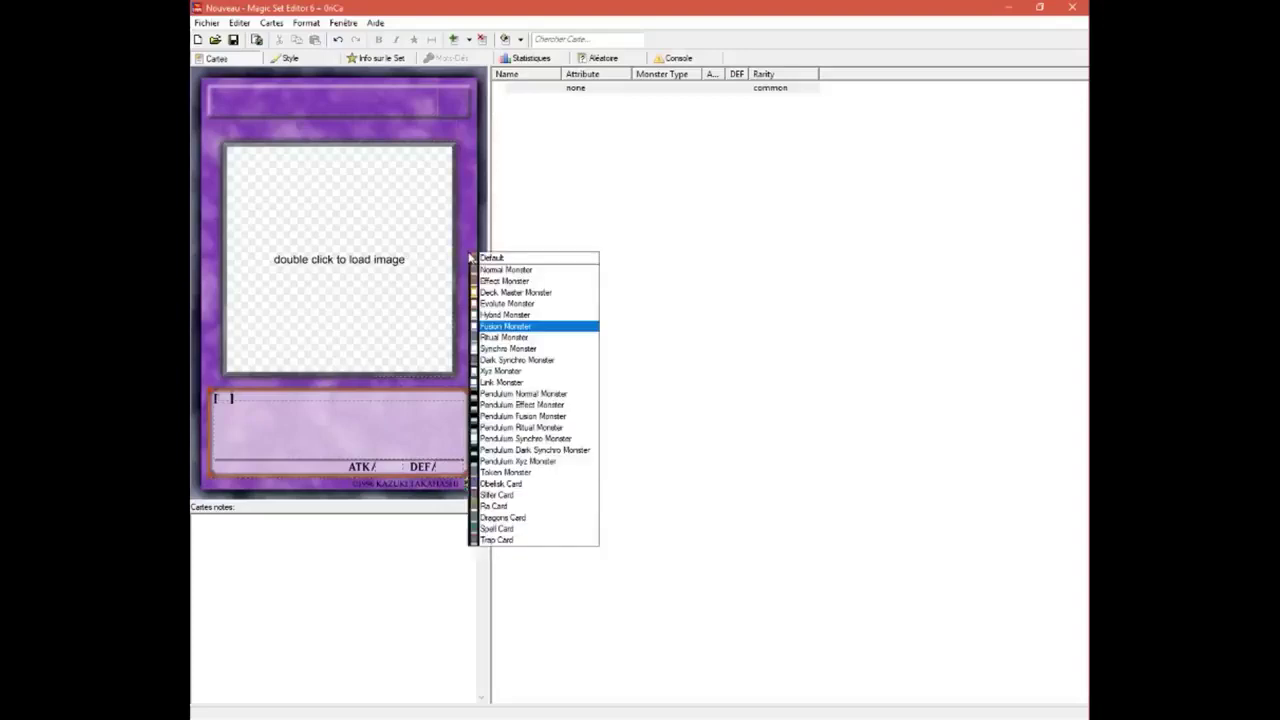
click(495, 338)
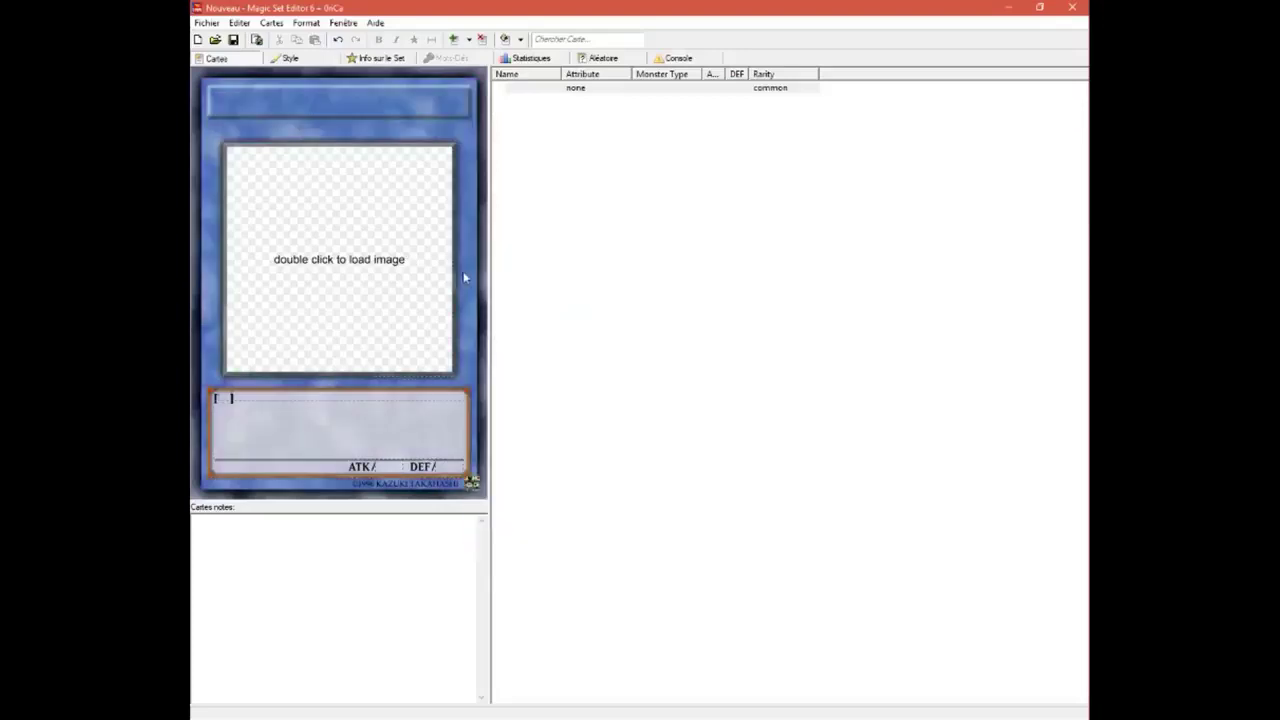
click(468, 278)
click(498, 394)
click(474, 291)
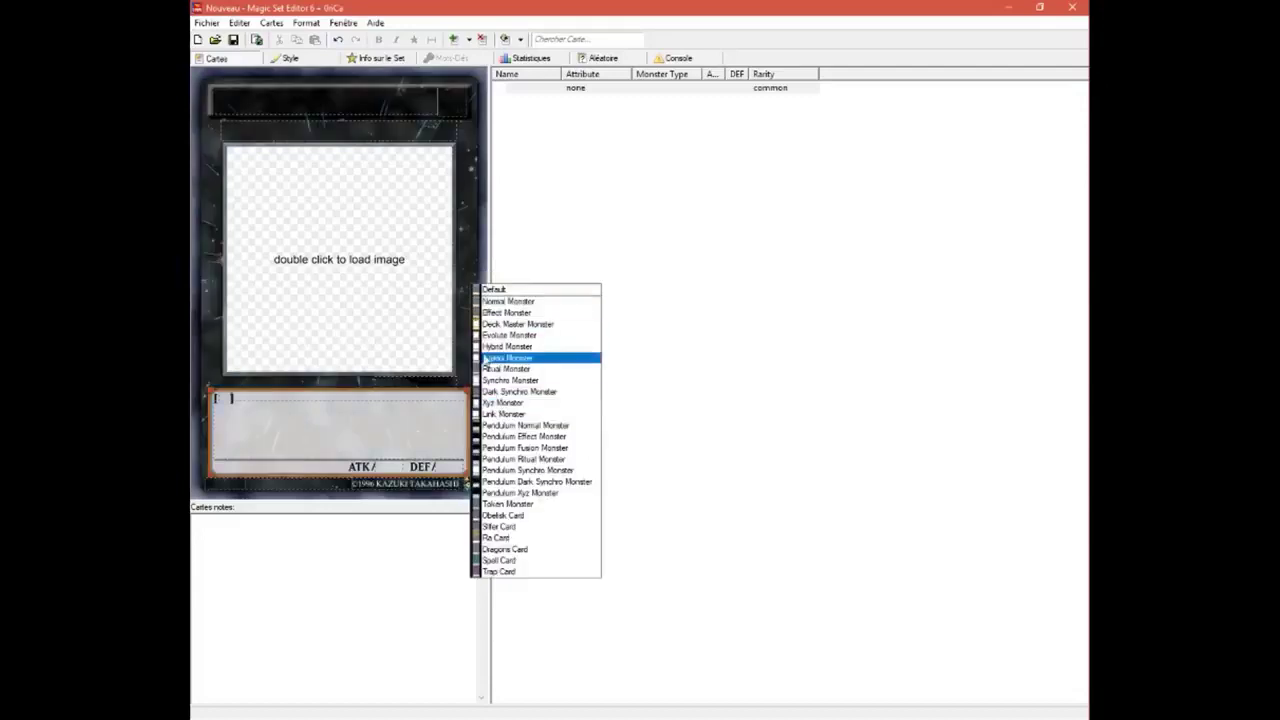
click(488, 409)
Step: Try the Fusion Monster type once more and return the card to Normal Monster
click(470, 357)
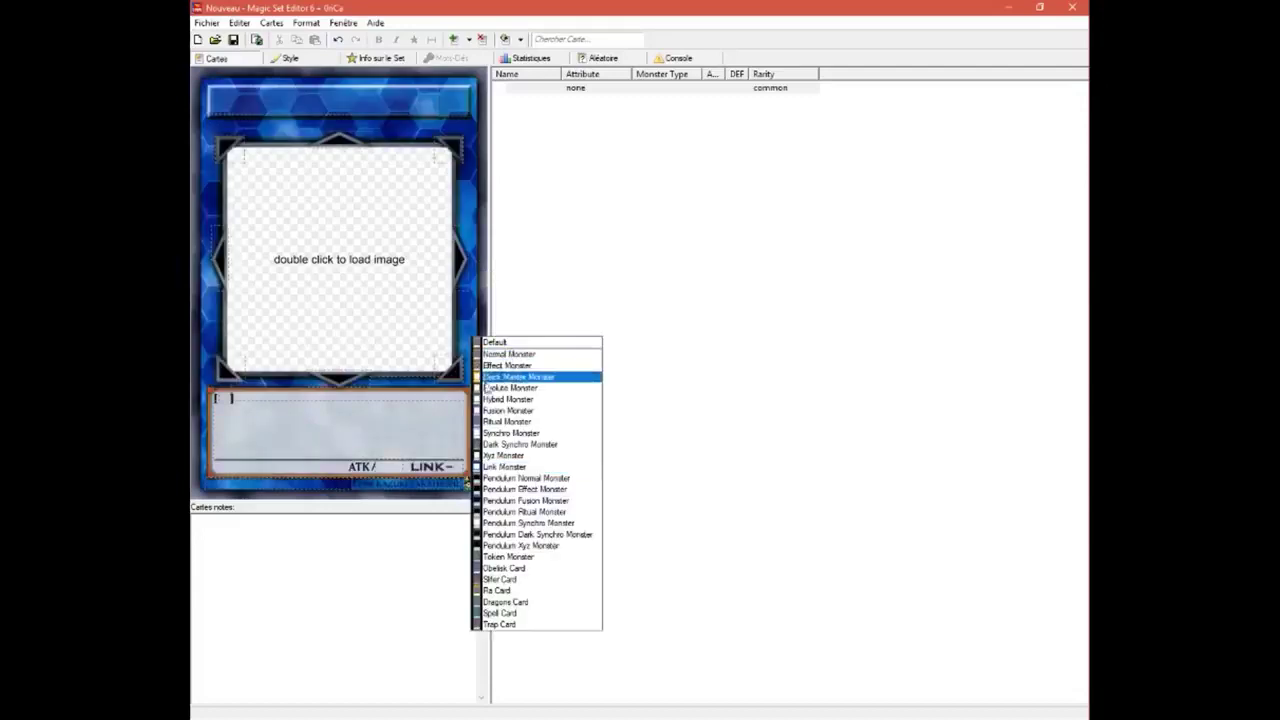
click(490, 373)
click(472, 305)
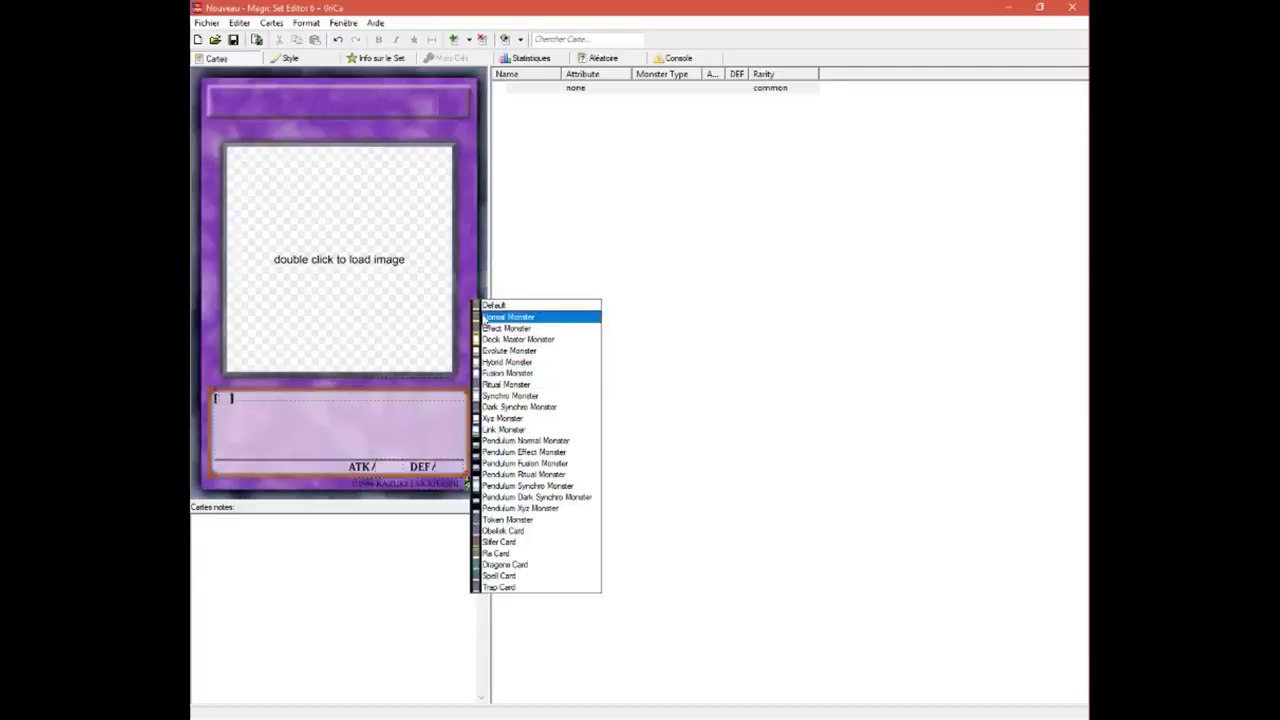
click(495, 314)
Step: Examine the attributes and card types available for the card without choosing one
click(451, 97)
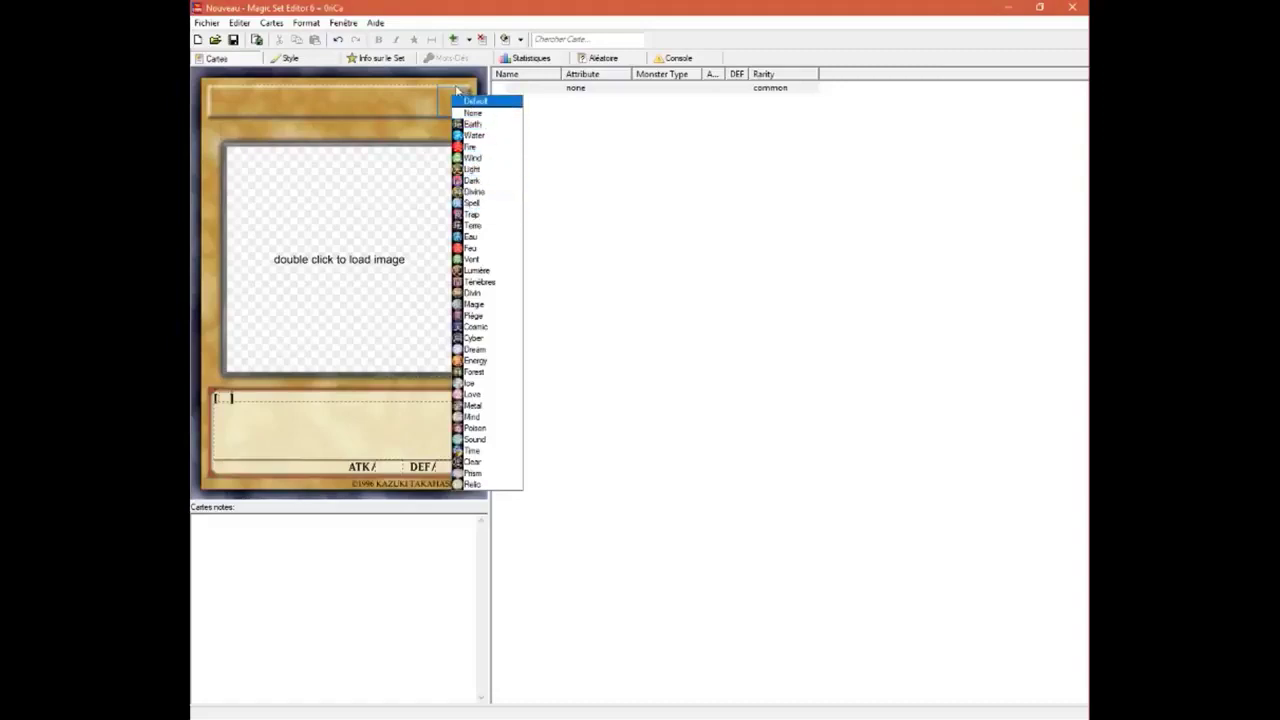
click(456, 91)
click(451, 100)
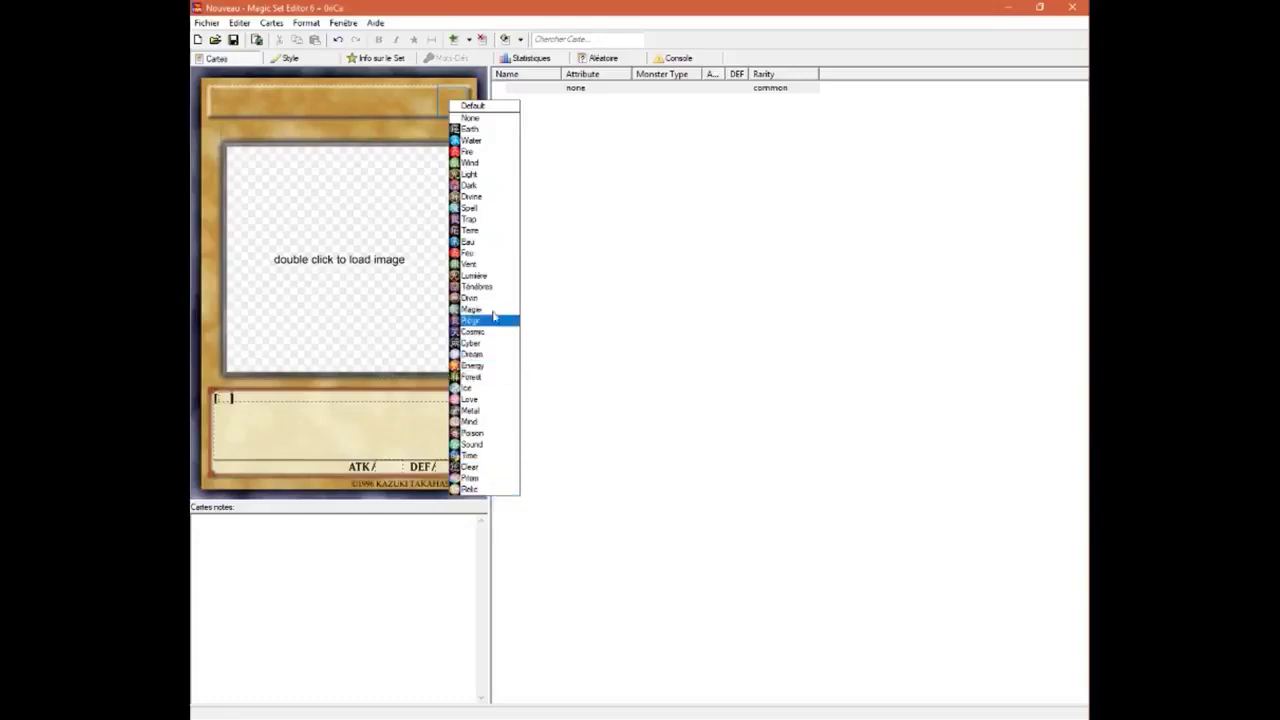
click(210, 131)
click(210, 131)
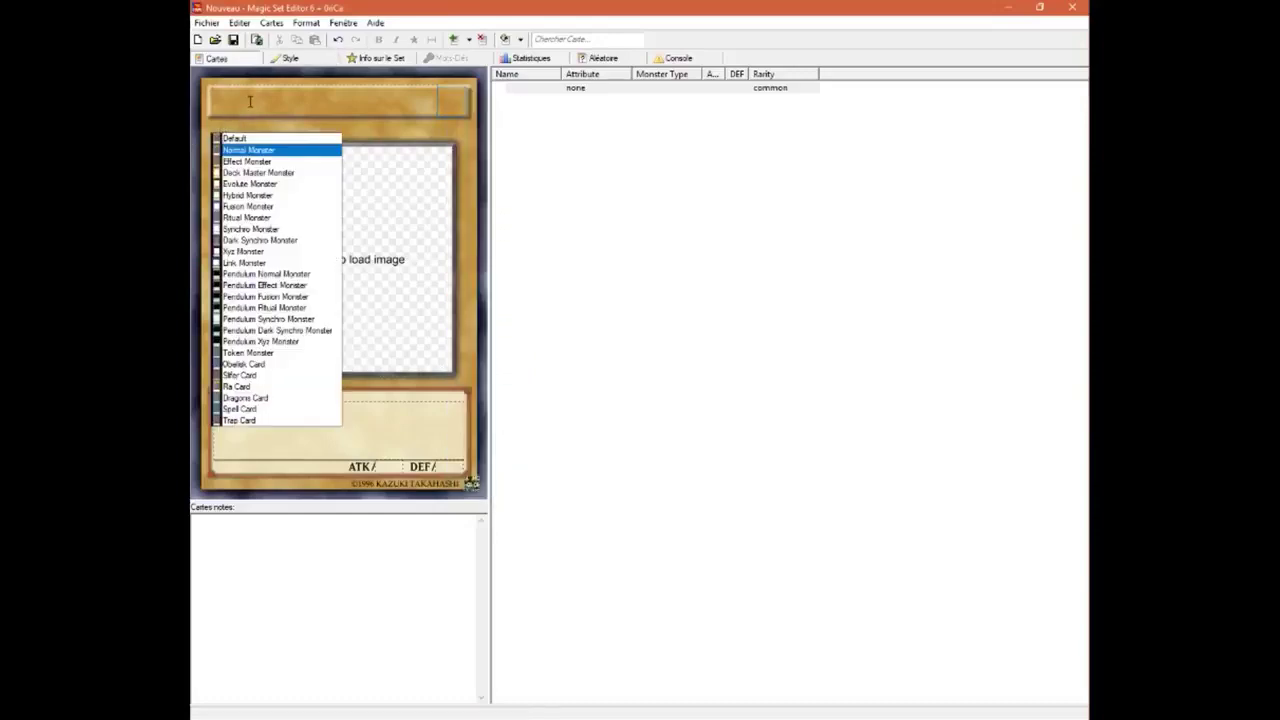
Step: Fill the card's name with a long run of the letter t to test how it fits
click(234, 106)
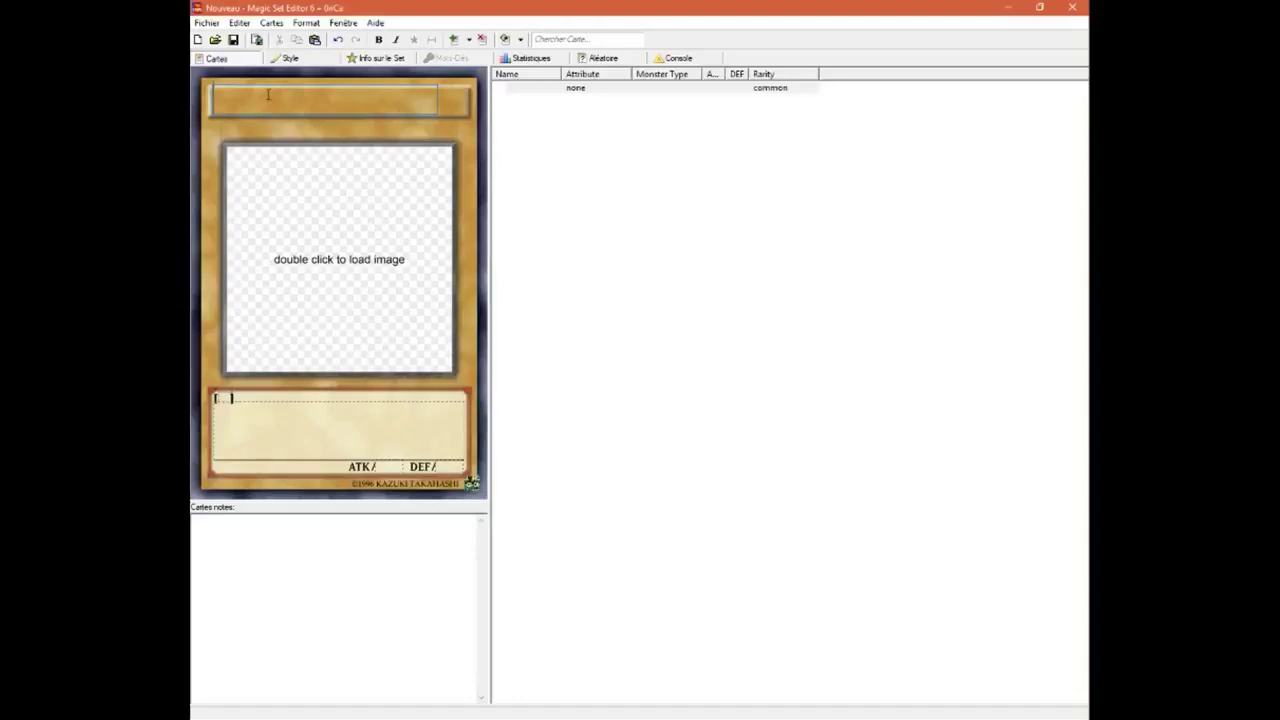
text(tttttttttttttttttttttttttttttttttttttttt)
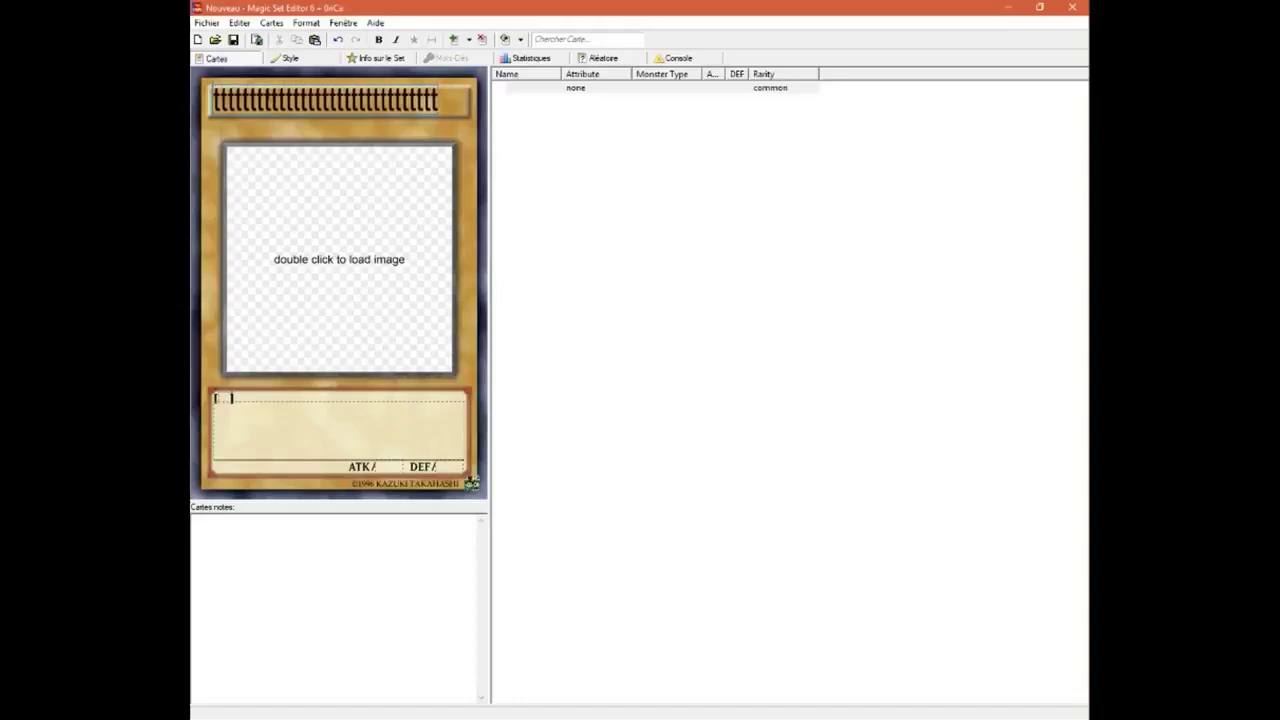
text(tttttttttttttttttttttttttttttttttttttttt)
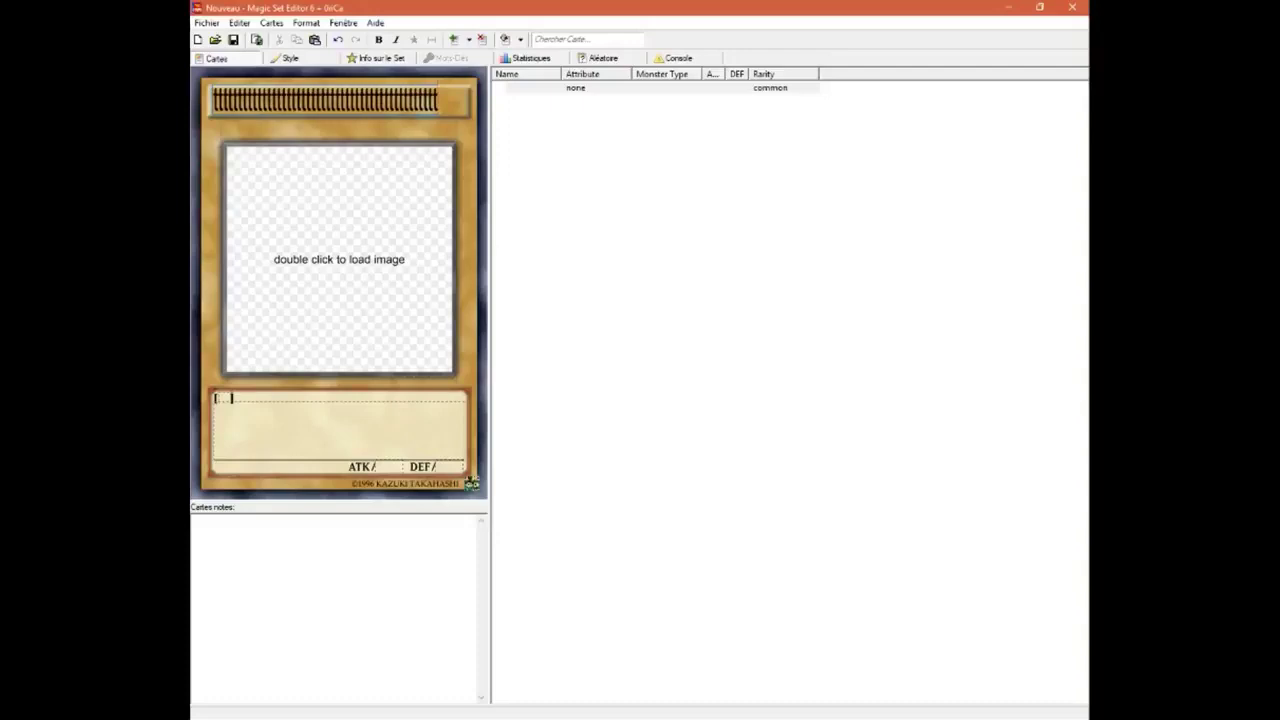
Step: Delete all the test letters from the card's name
key(BackSpace)
key(BackSpace)
key(BackSpace)
key(BackSpace)
key(BackSpace)
key(BackSpace)
key(BackSpace)
key(BackSpace)
key(BackSpace)
key(BackSpace)
key(BackSpace)
key(BackSpace)
key(BackSpace)
key(BackSpace)
key(BackSpace)
key(BackSpace)
key(BackSpace)
key(BackSpace)
key(BackSpace)
key(BackSpace)
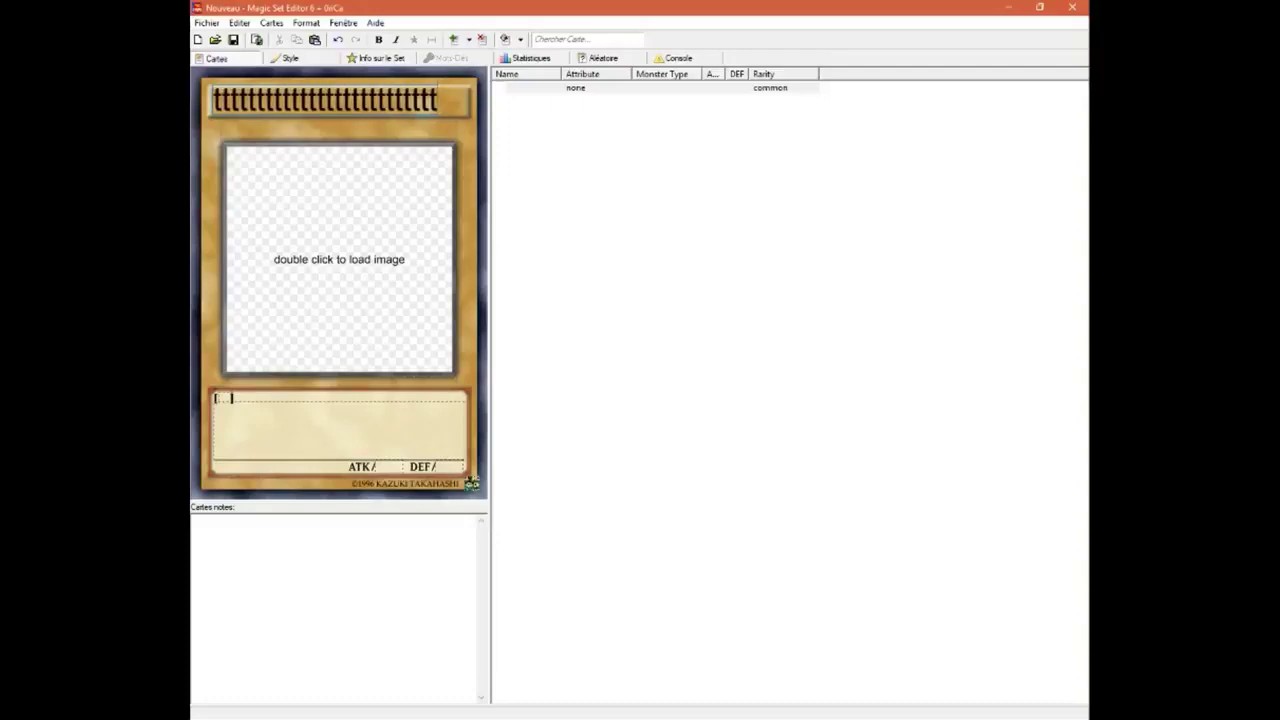
key(BackSpace)
key(BackSpace)
key(BackSpace)
key(BackSpace)
key(BackSpace)
key(BackSpace)
key(BackSpace)
key(BackSpace)
key(BackSpace)
key(BackSpace)
key(BackSpace)
key(BackSpace)
key(BackSpace)
key(BackSpace)
key(BackSpace)
key(BackSpace)
key(BackSpace)
key(BackSpace)
key(BackSpace)
key(BackSpace)
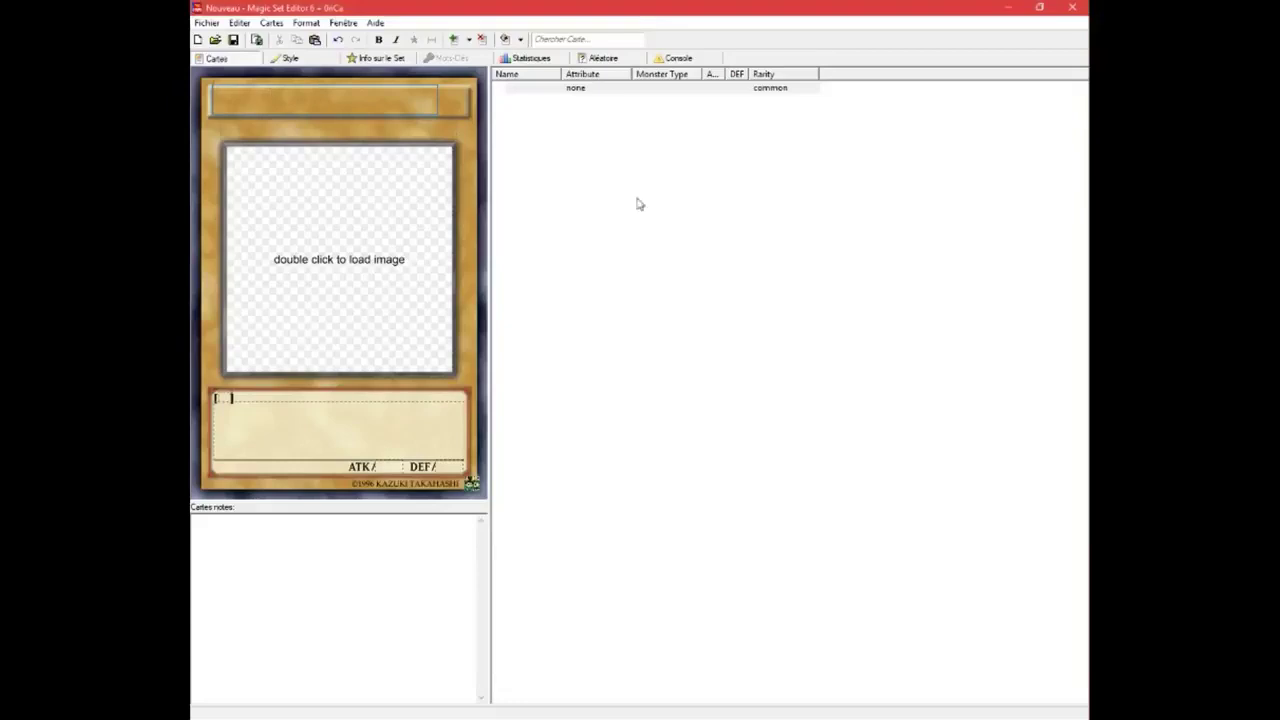
Step: Switch to the Magic Set Editor folder in File Explorer, select all files in its font folder, and return to the card editor
mouse_move(1068, 140)
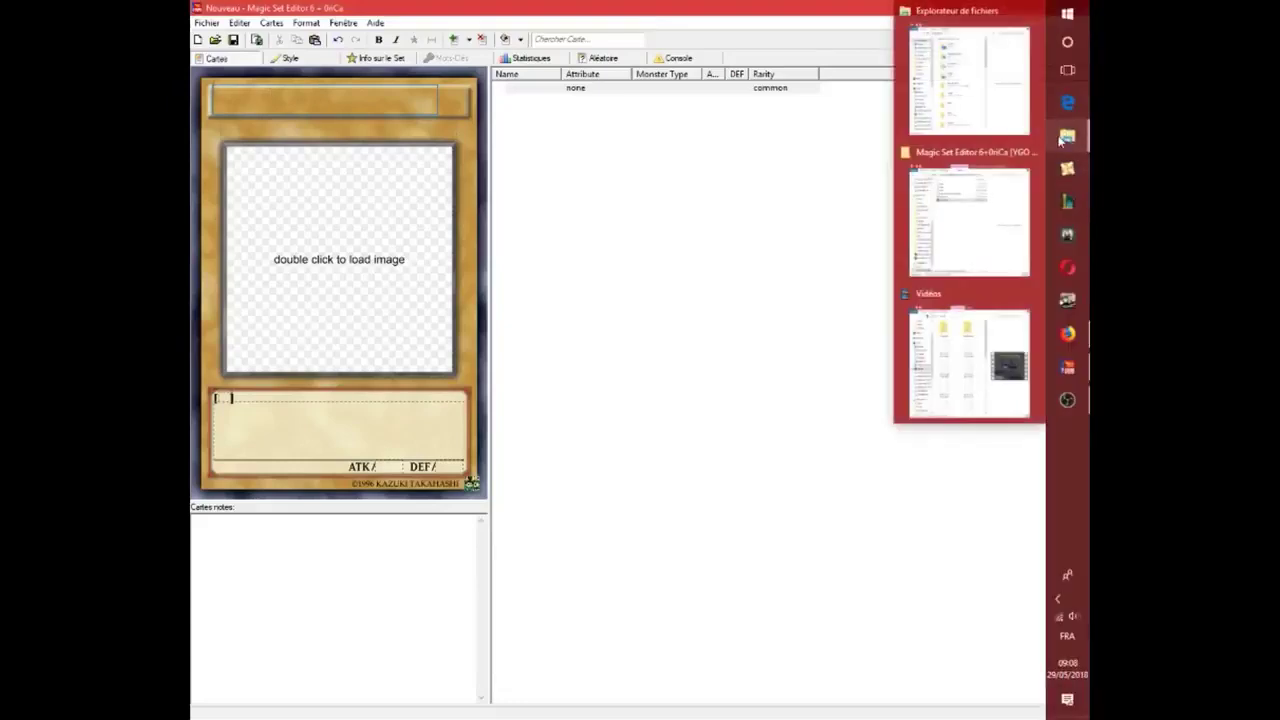
click(975, 215)
double_click(643, 210)
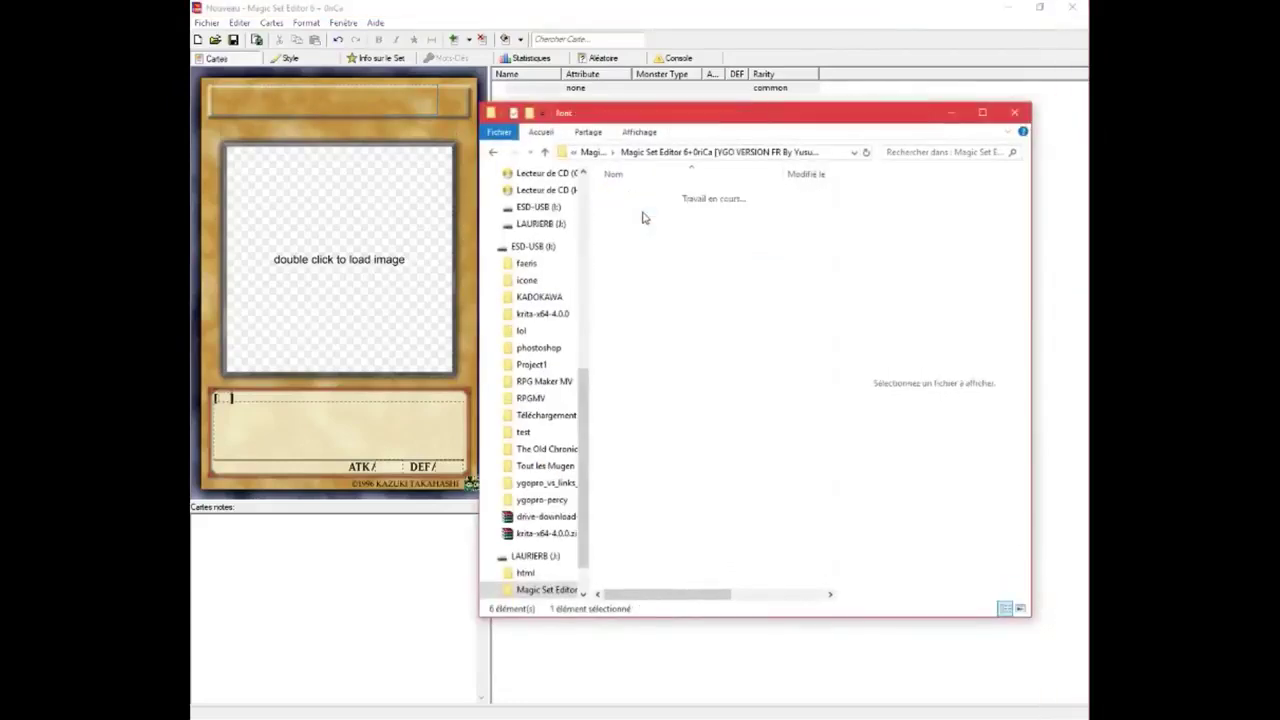
drag(641, 500, 638, 193)
key(Return)
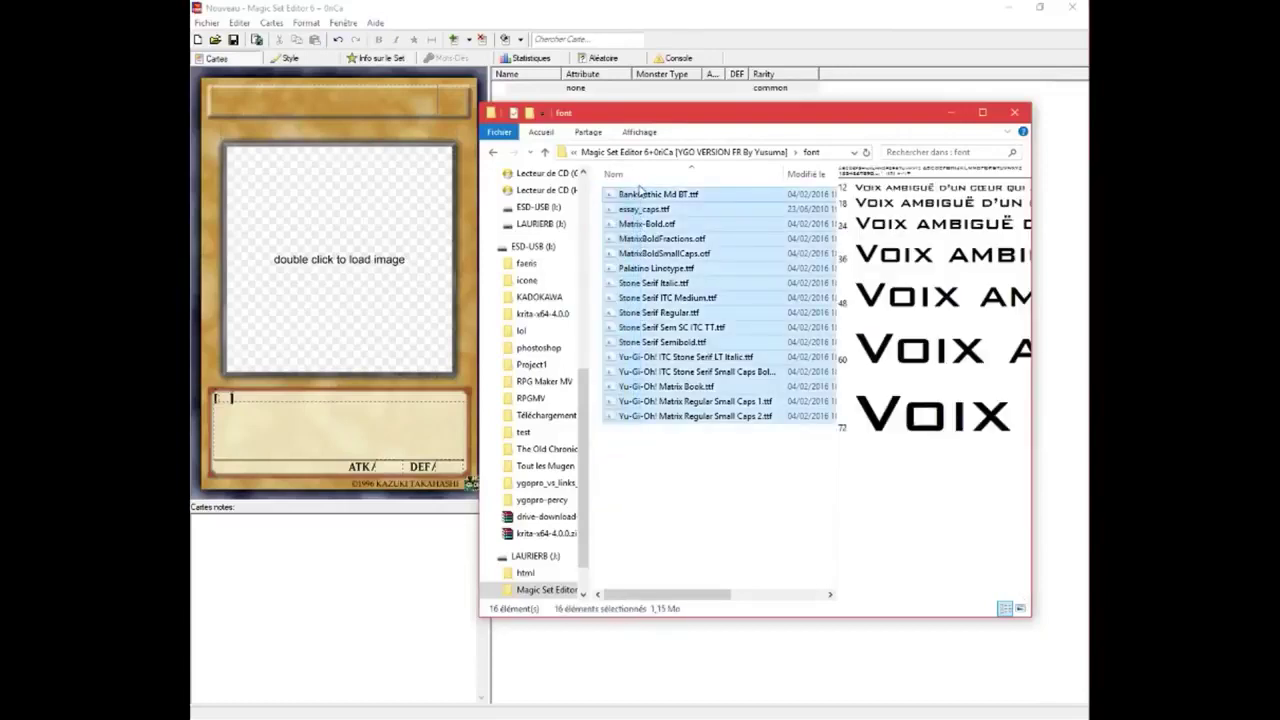
click(898, 106)
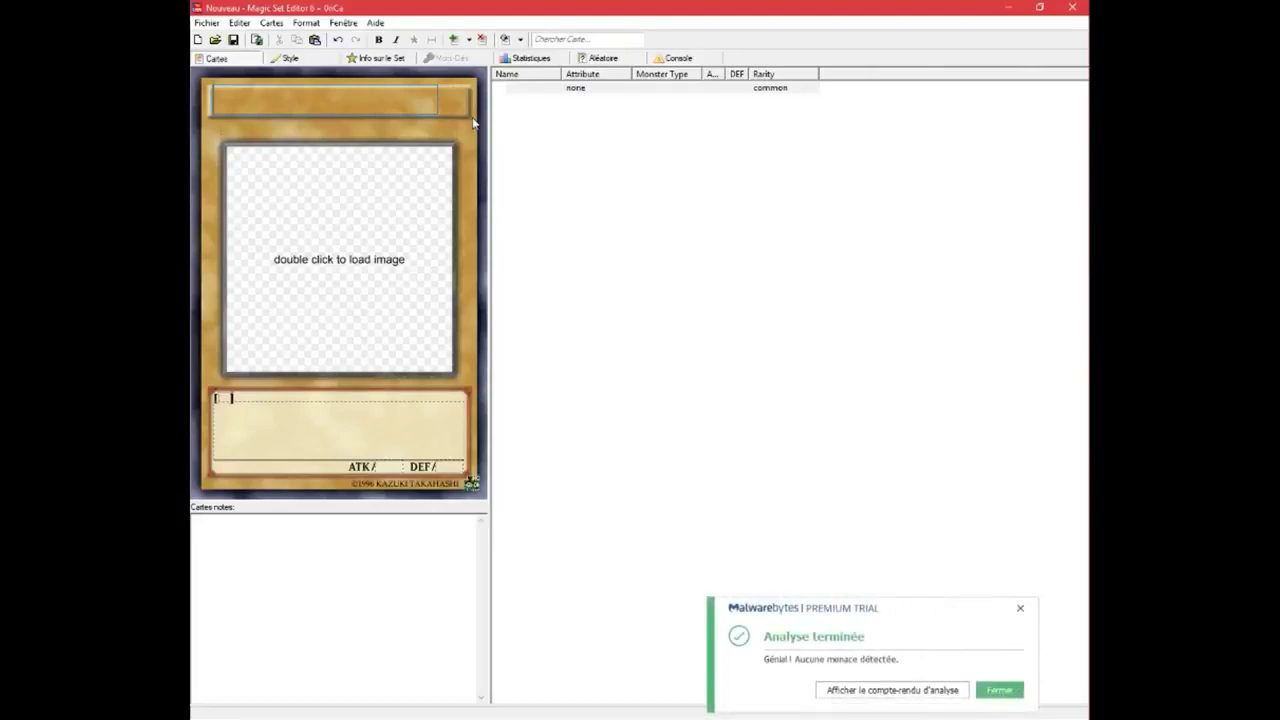
click(1000, 690)
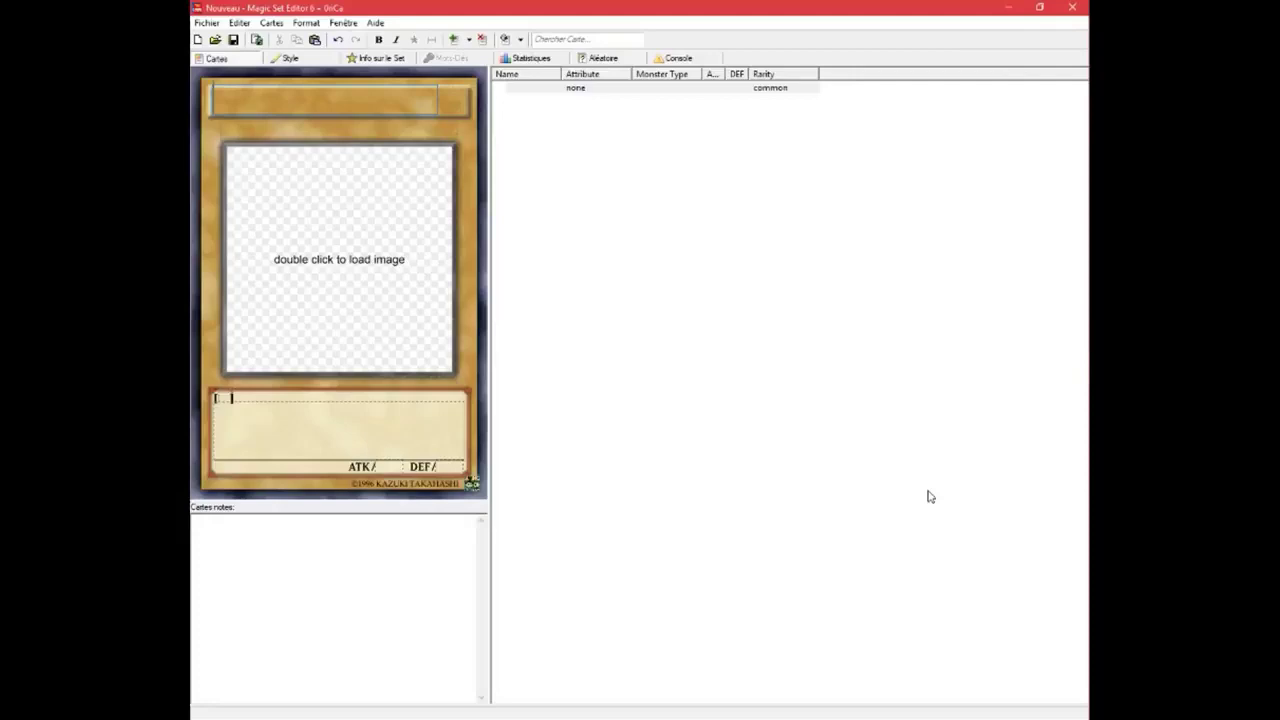
Step: Enter the test text "typ" in the card's description box and delete it
click(284, 440)
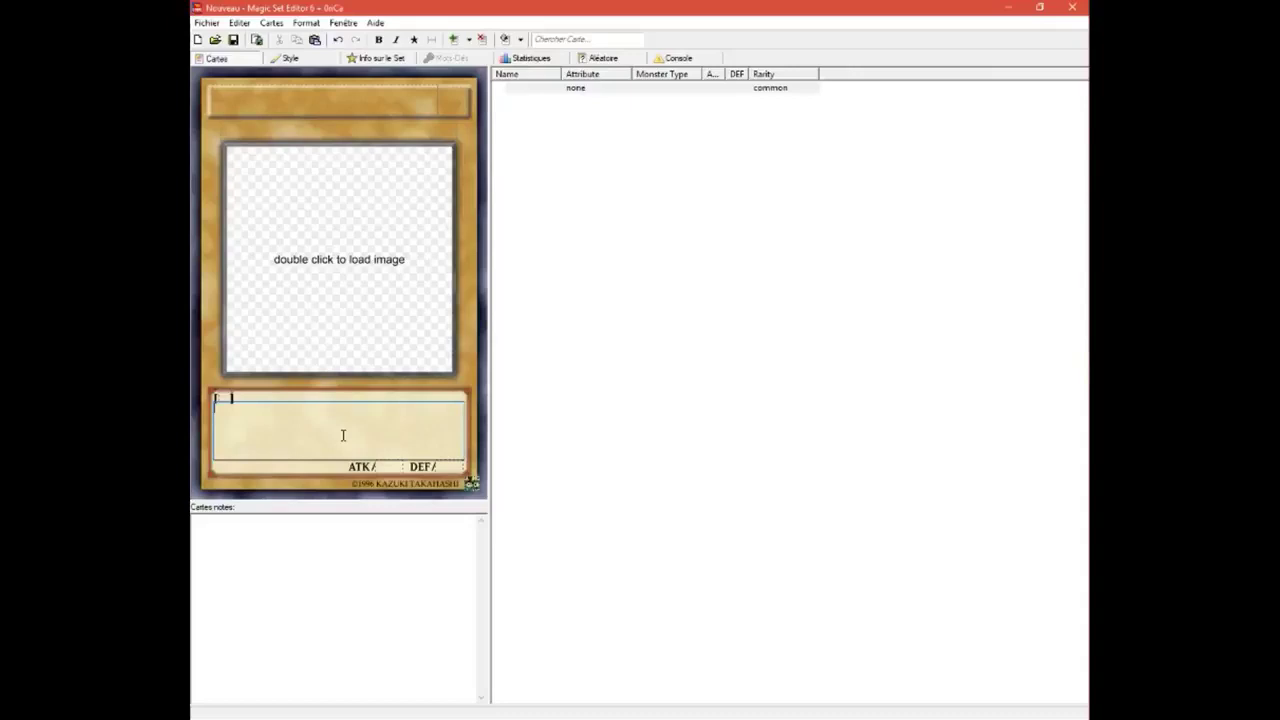
text(typ)
key(BackSpace)
key(BackSpace)
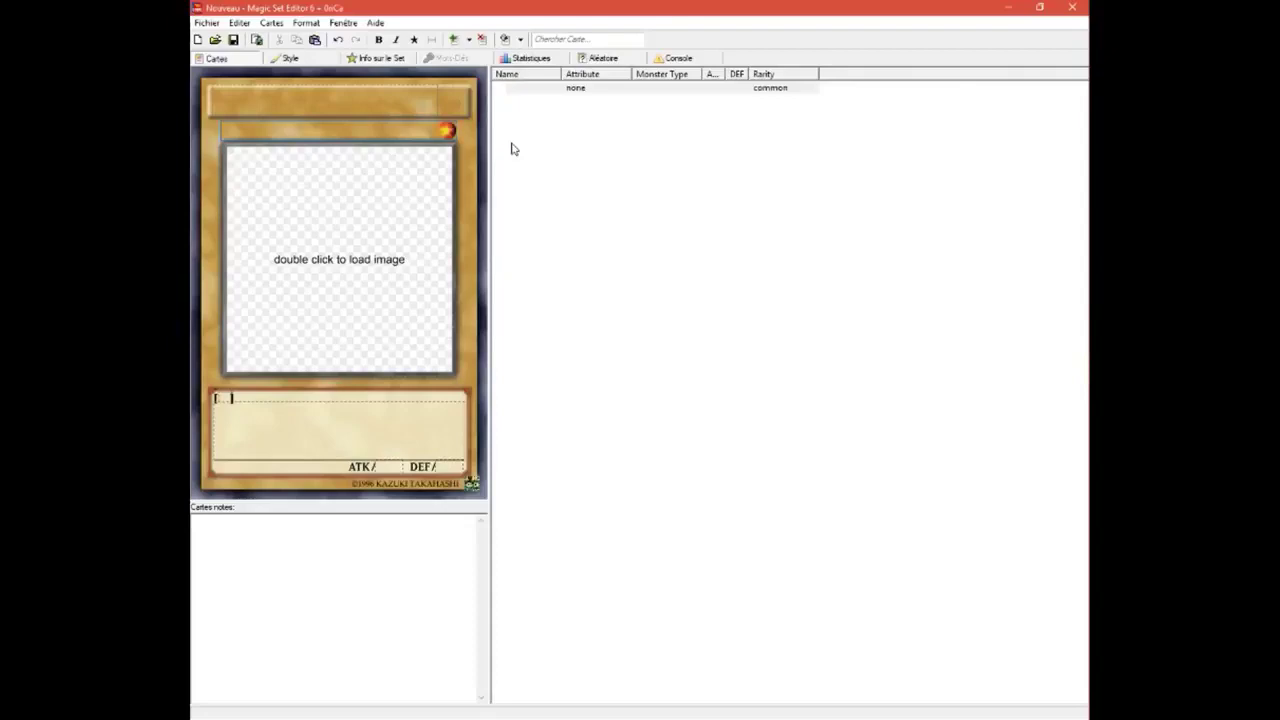
Step: Test two level stars on the Normal Monster card and remove them
text(*)
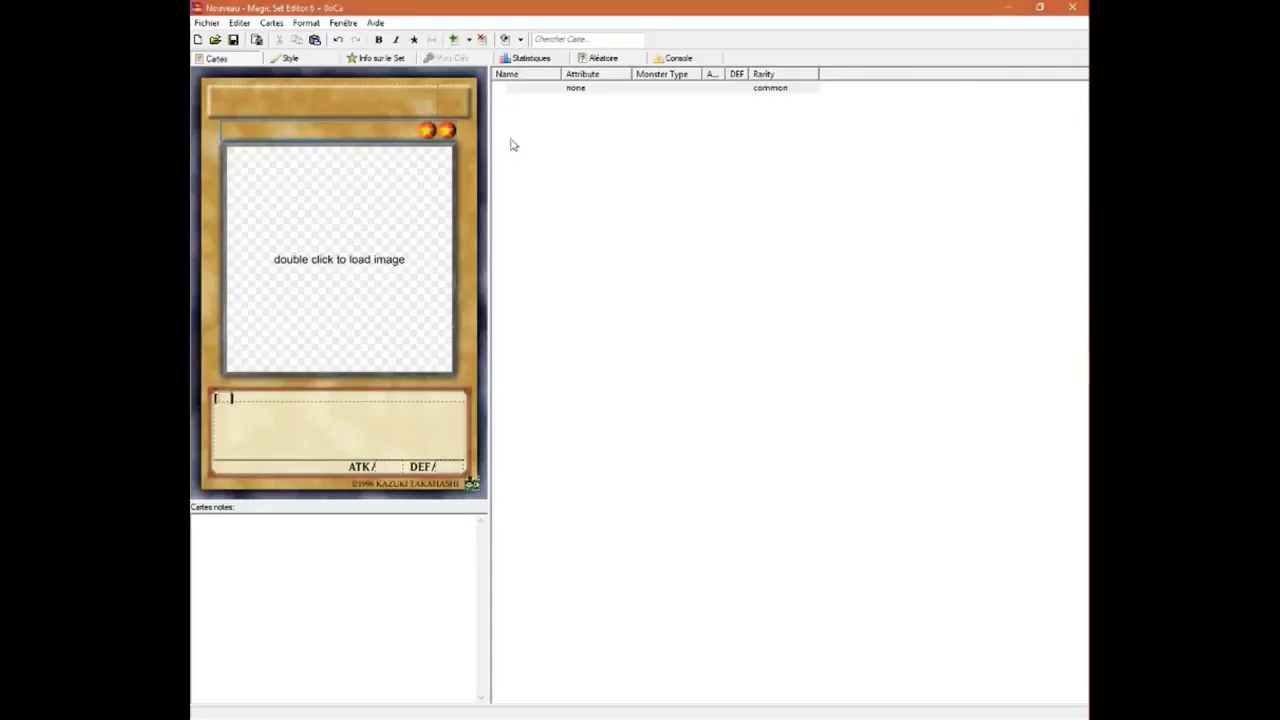
key(BackSpace)
key(BackSpace)
Step: Change the card type to Xyz Monster and enter four stars in its level line
click(463, 174)
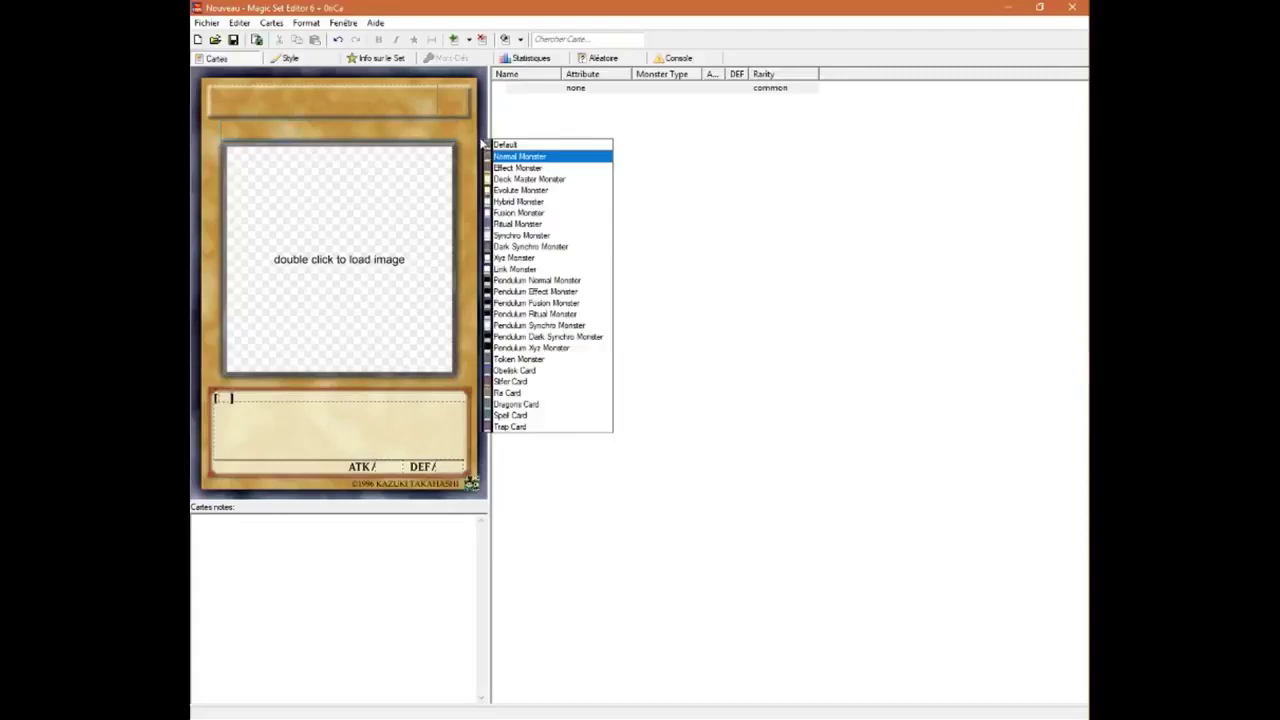
click(500, 257)
text(****)
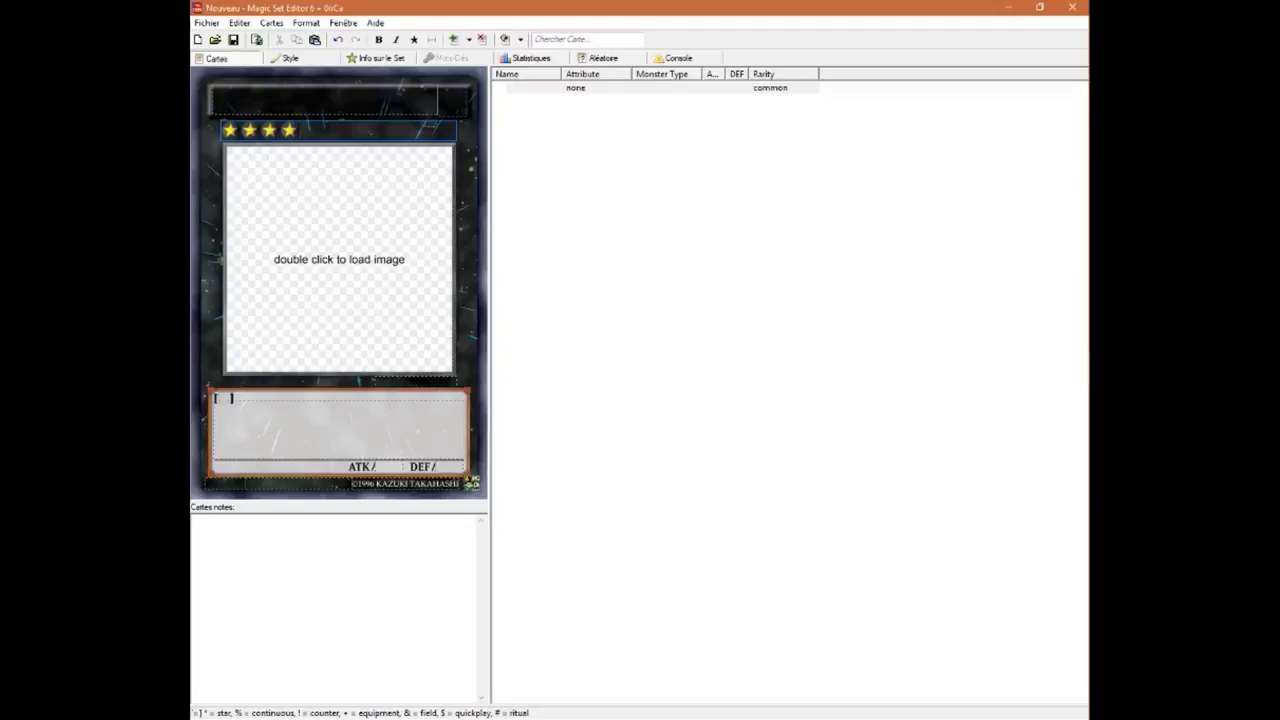
Step: Remove the four level stars from the Xyz Monster card and change the card type to Normal Monster
key(BackSpace)
key(BackSpace)
key(BackSpace)
key(BackSpace)
click(476, 141)
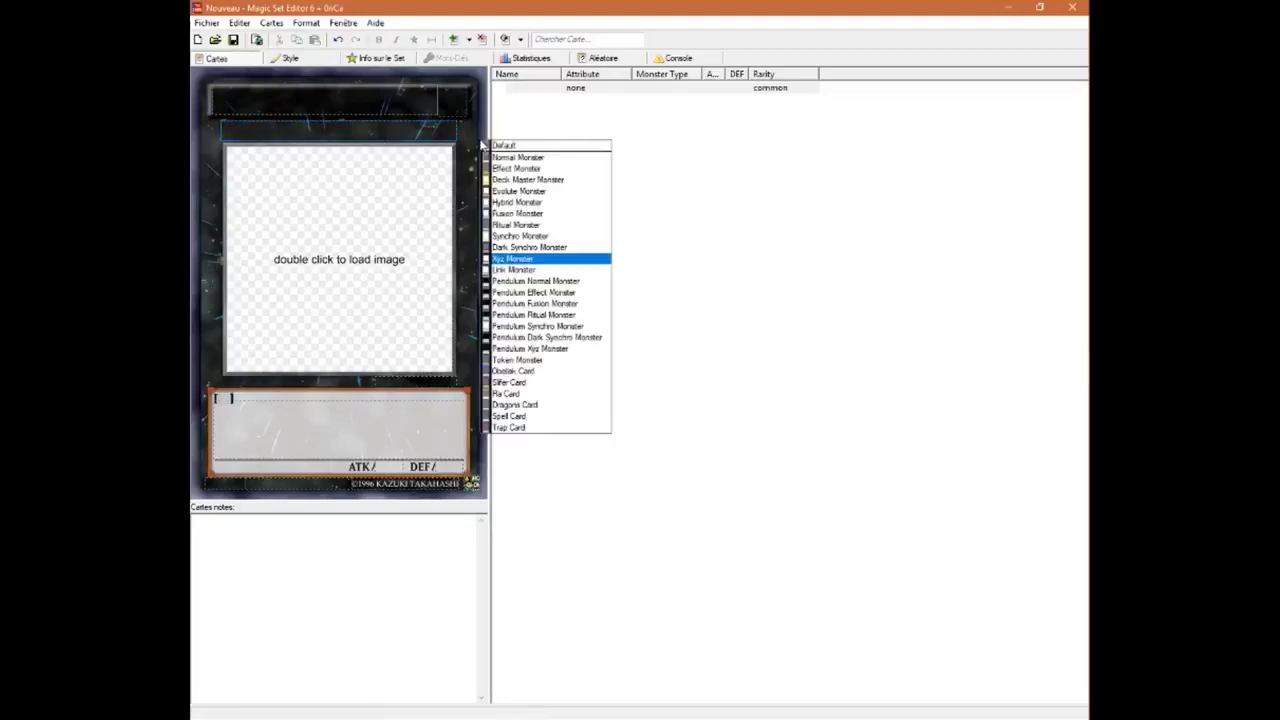
click(487, 165)
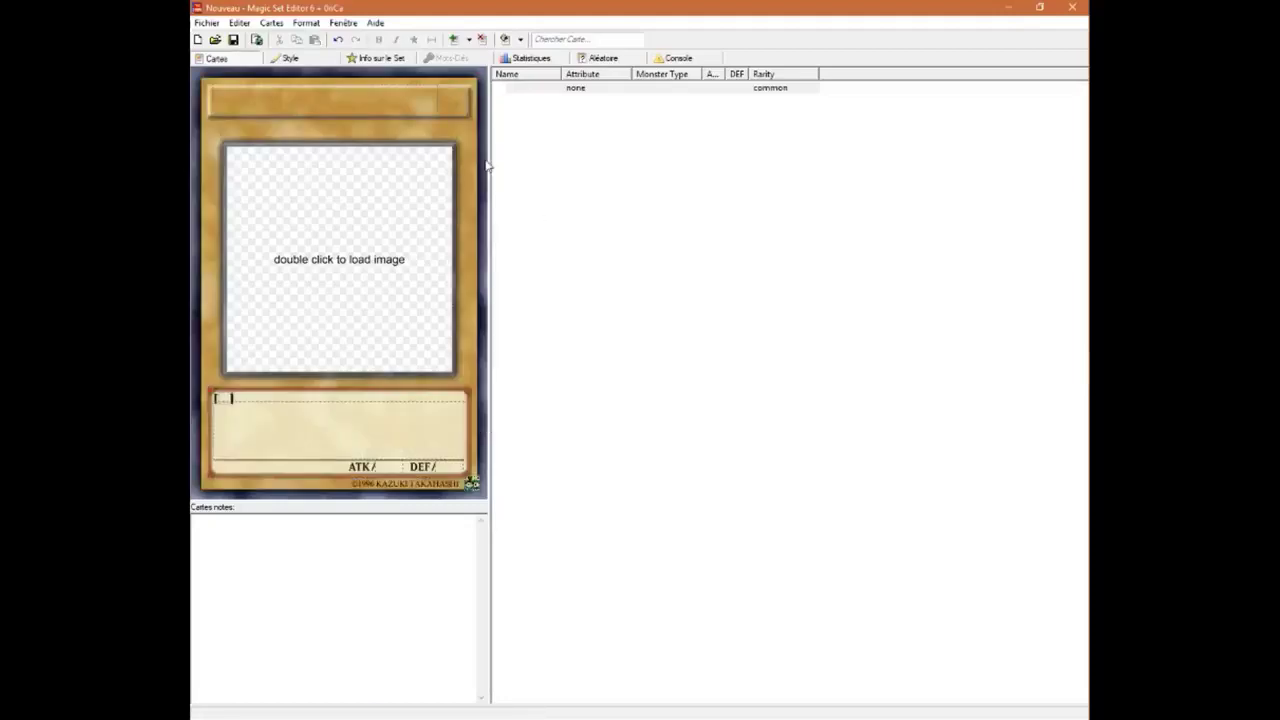
Step: Look over the card's rarity options and card type options without choosing any
click(471, 487)
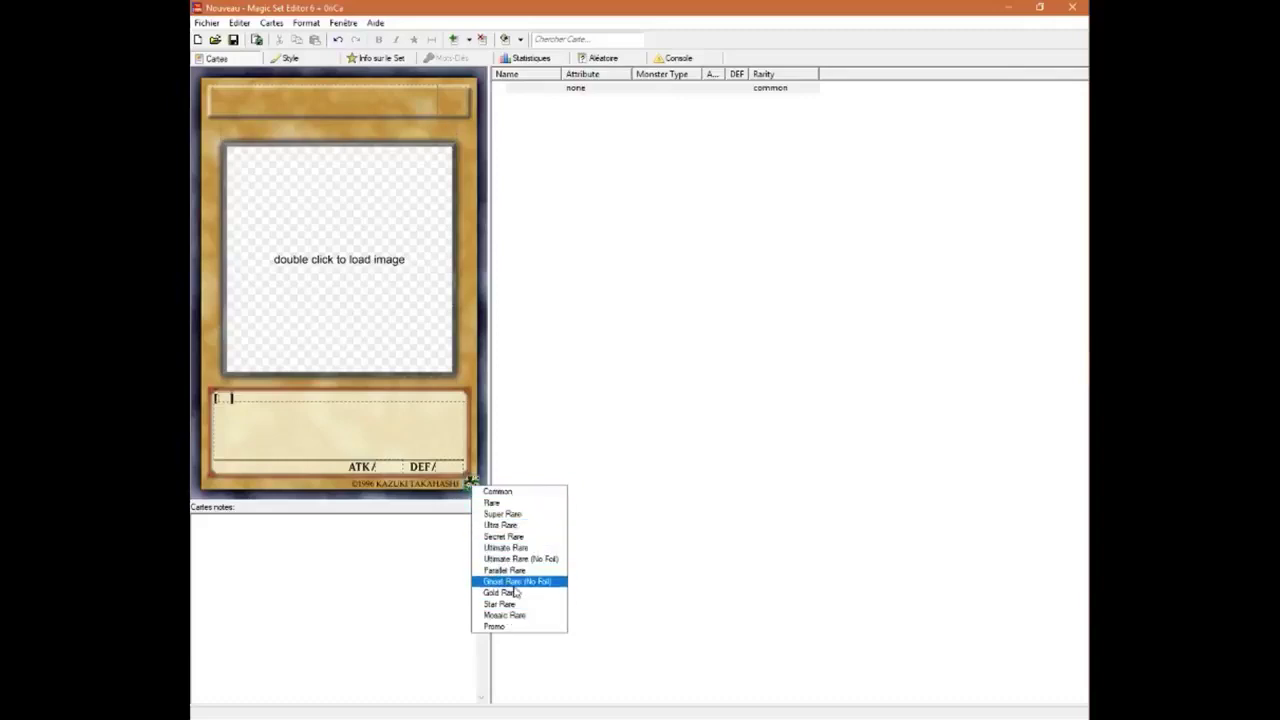
click(470, 357)
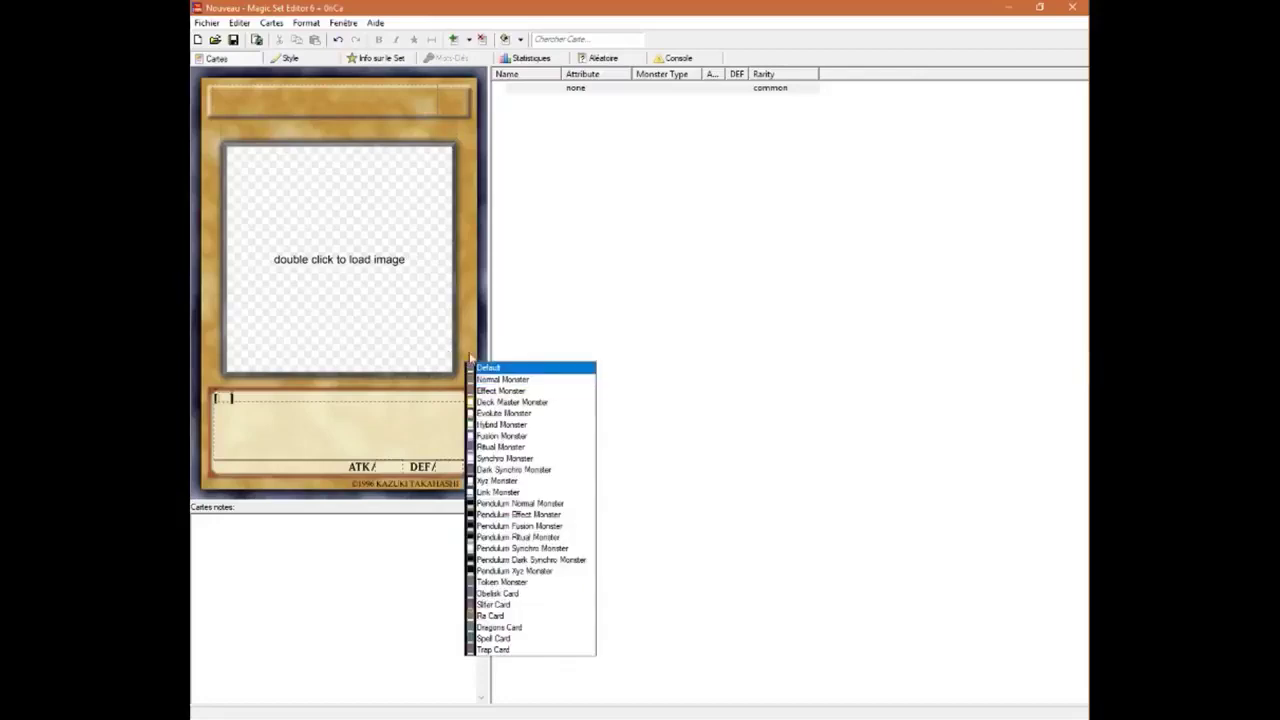
click(507, 126)
Step: Select the card in the set's list and enter the note "a finir" in its card notes
click(509, 94)
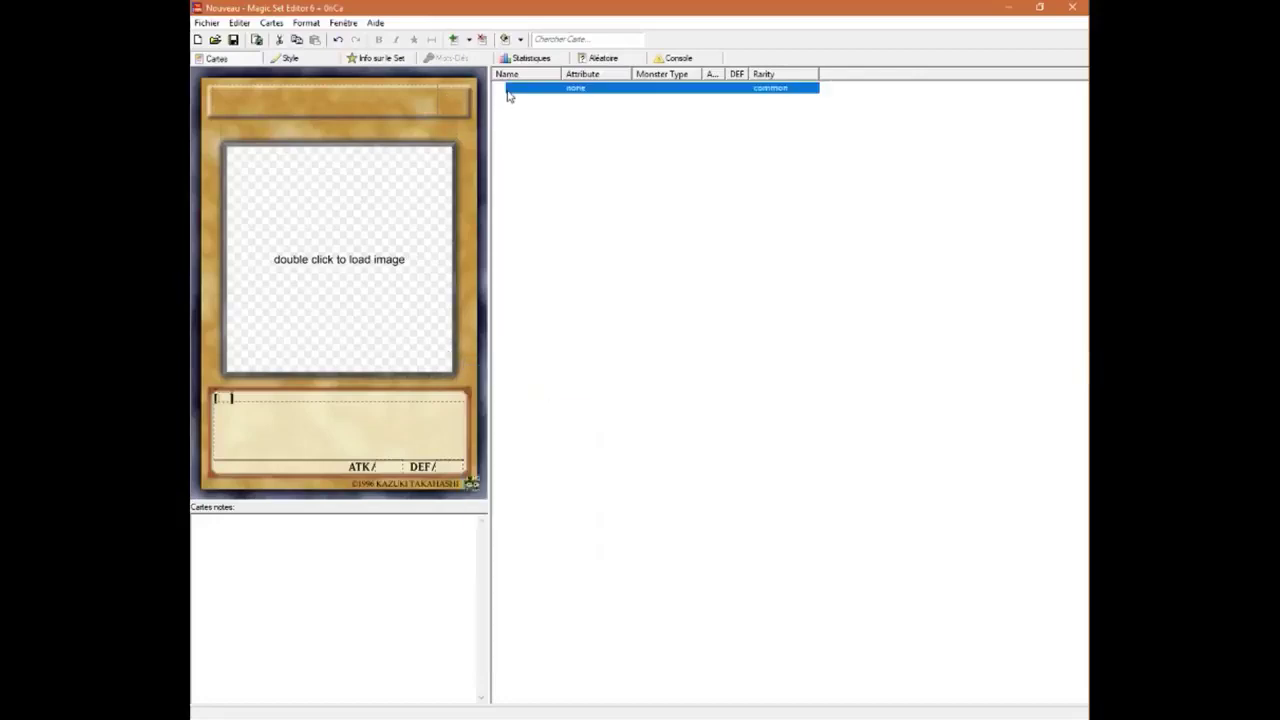
click(251, 531)
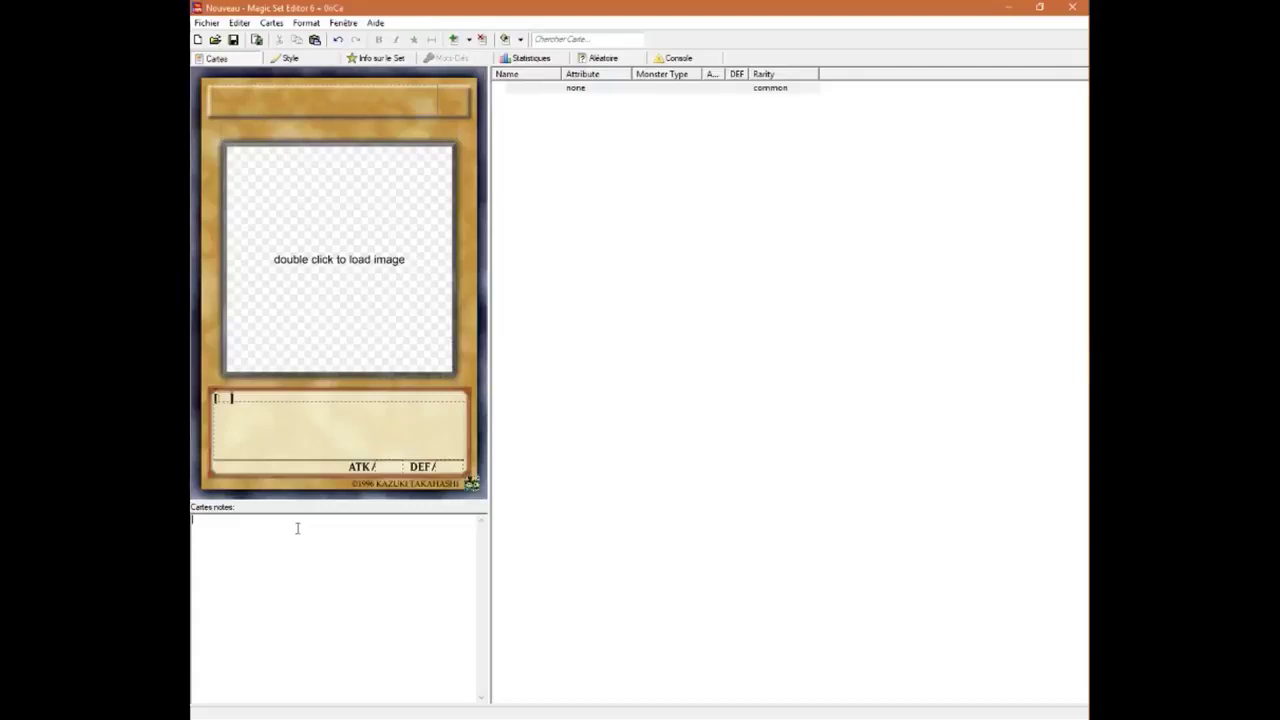
text(nir!)
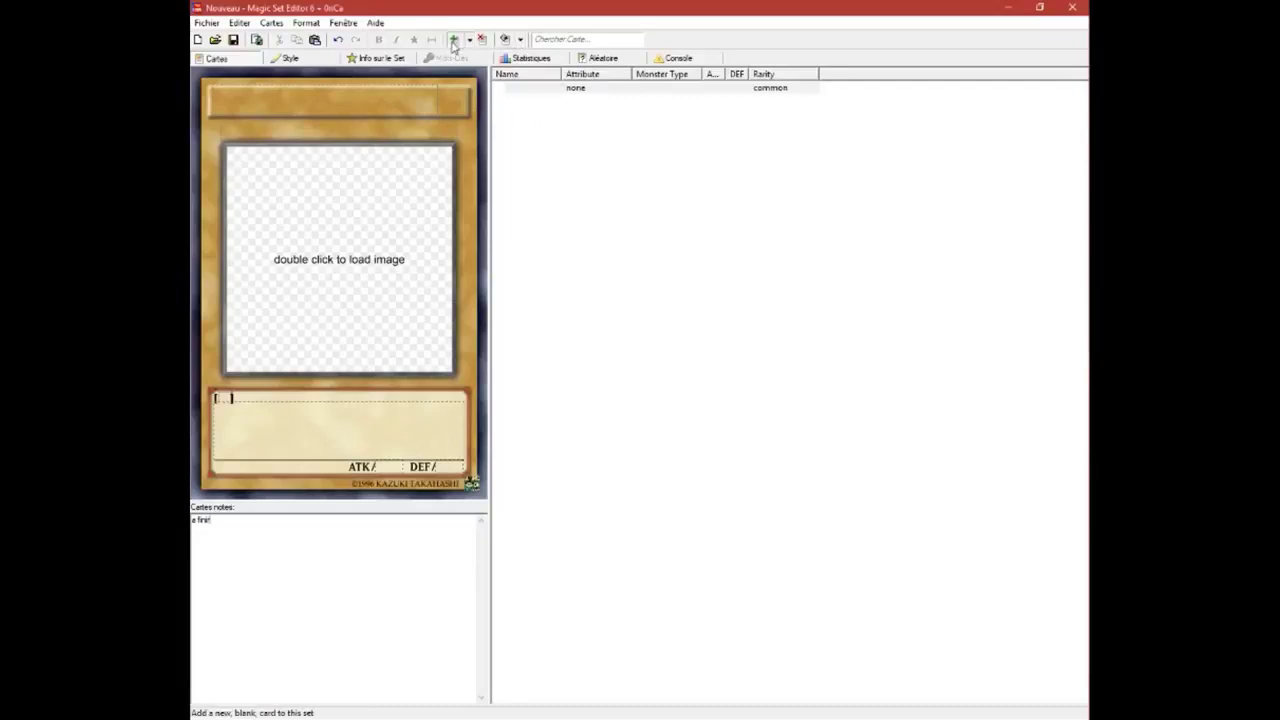
Step: Add a second blank card to the set, and delete it after switching between the two cards
click(453, 42)
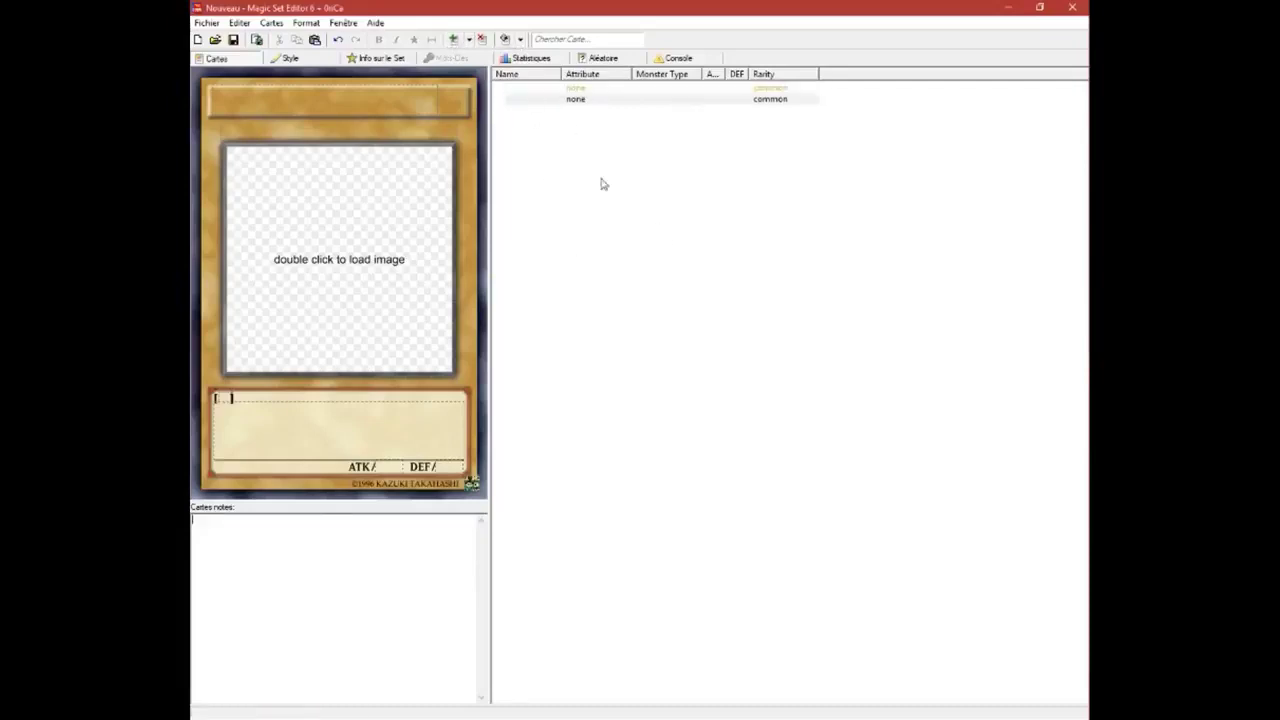
click(585, 89)
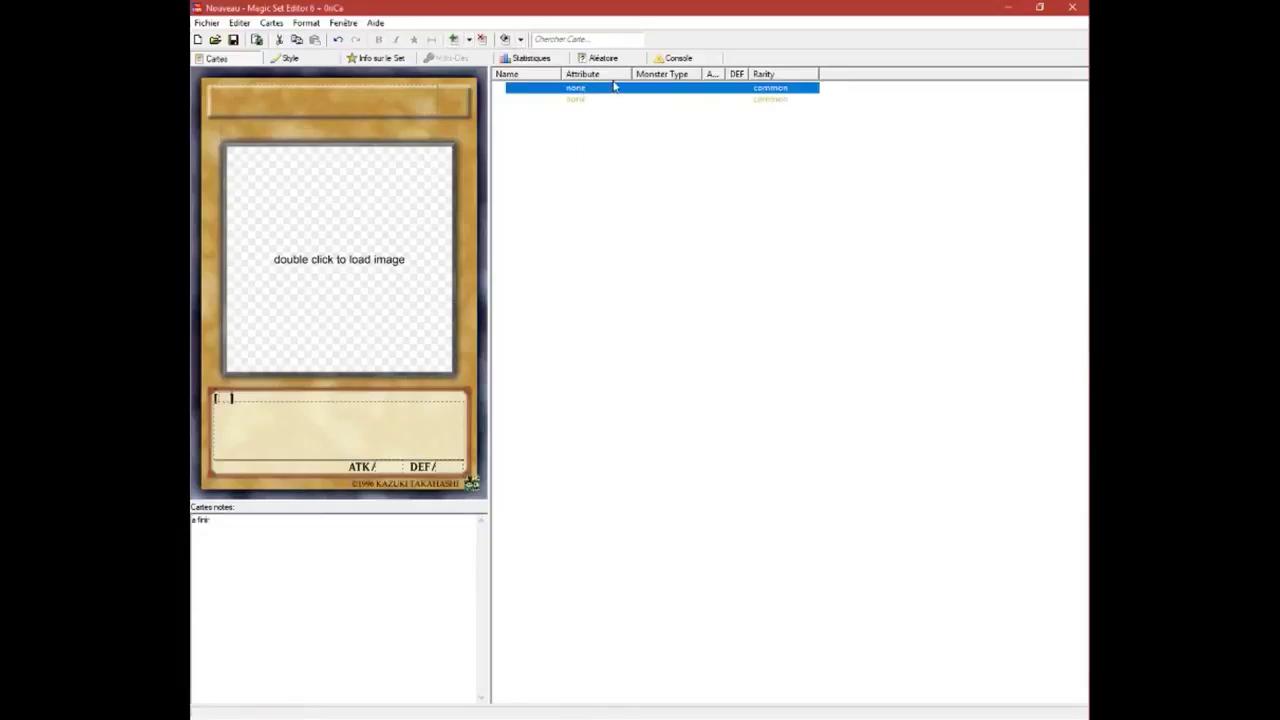
click(589, 99)
click(590, 91)
click(580, 100)
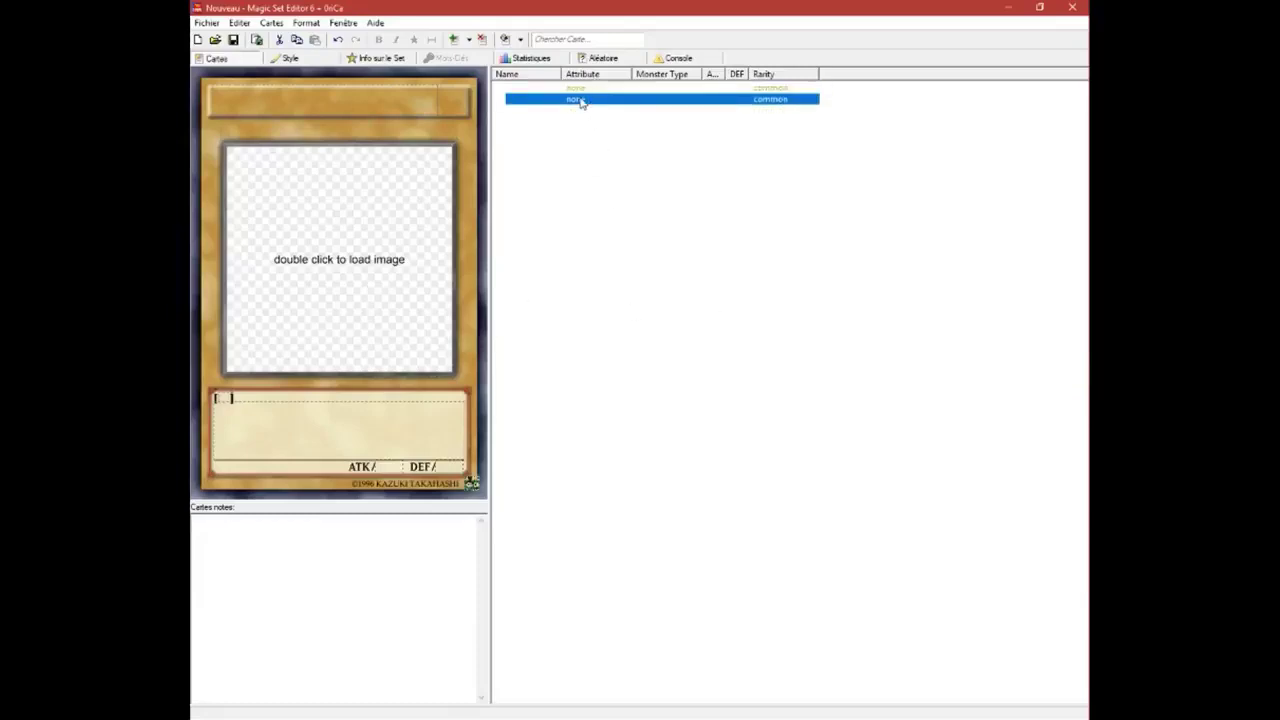
click(588, 91)
click(522, 100)
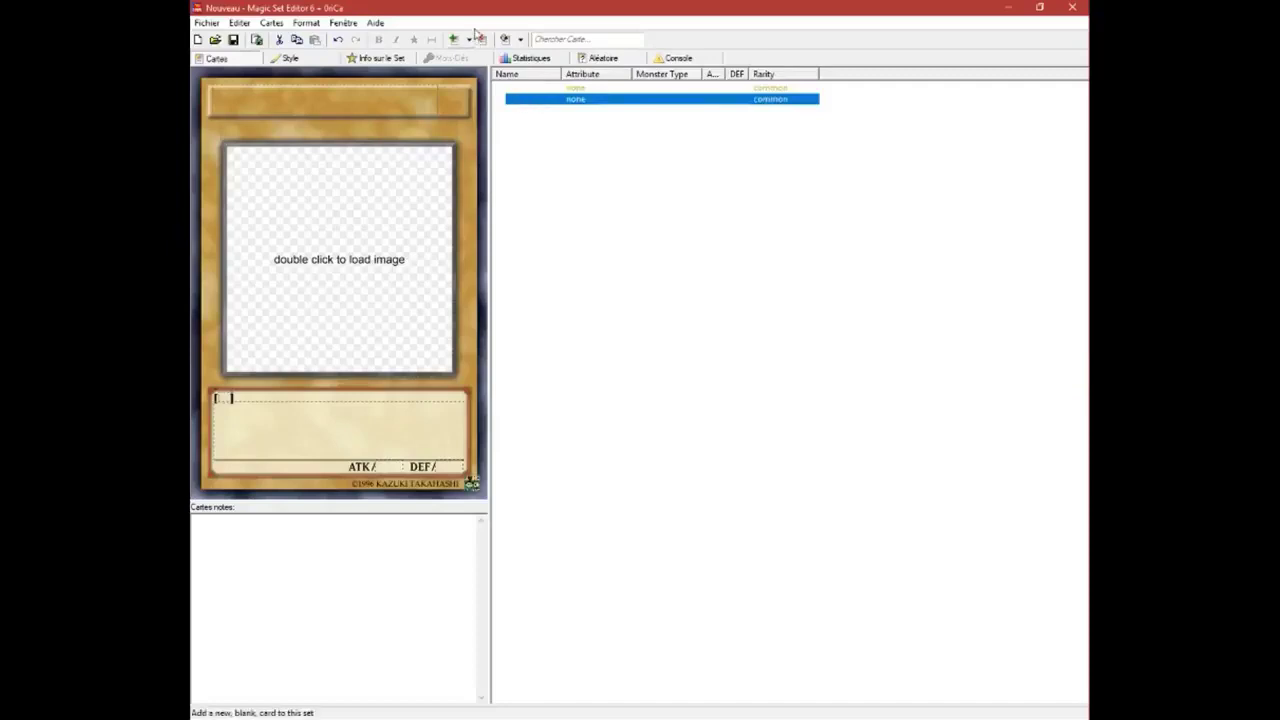
click(481, 39)
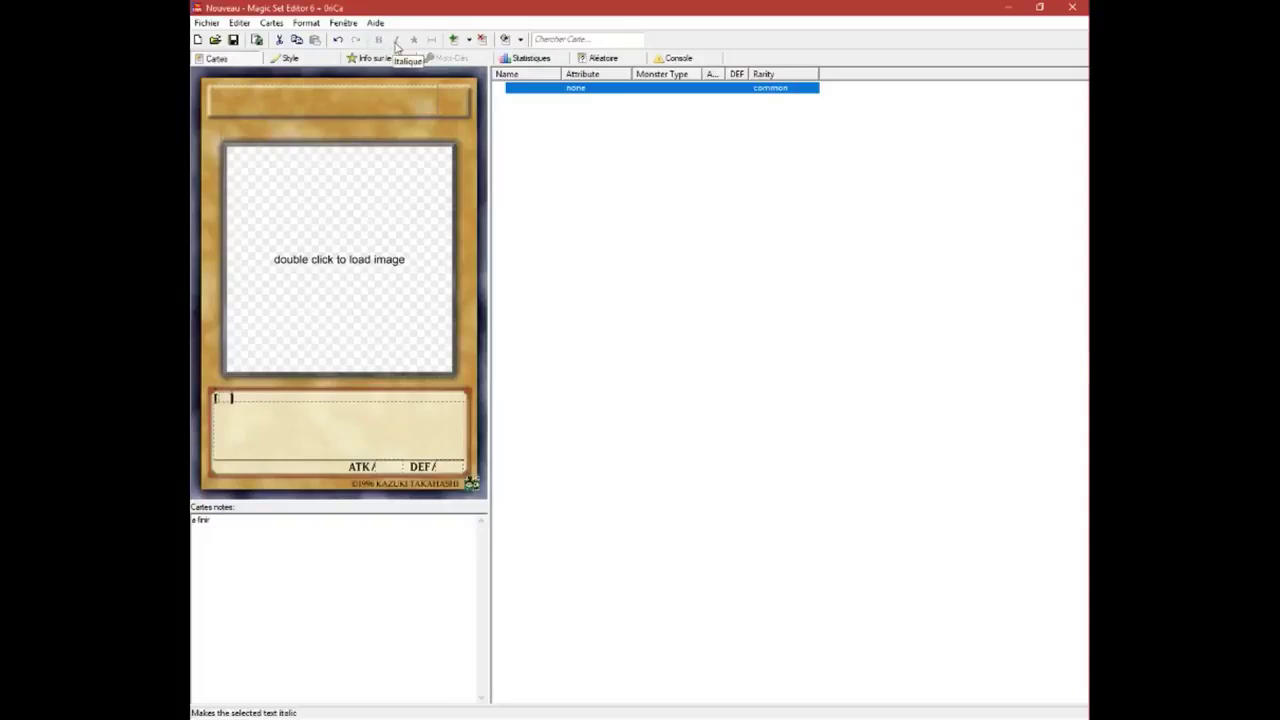
Step: Look over the export formats offered for the set, including HTML and card images, without exporting
click(357, 97)
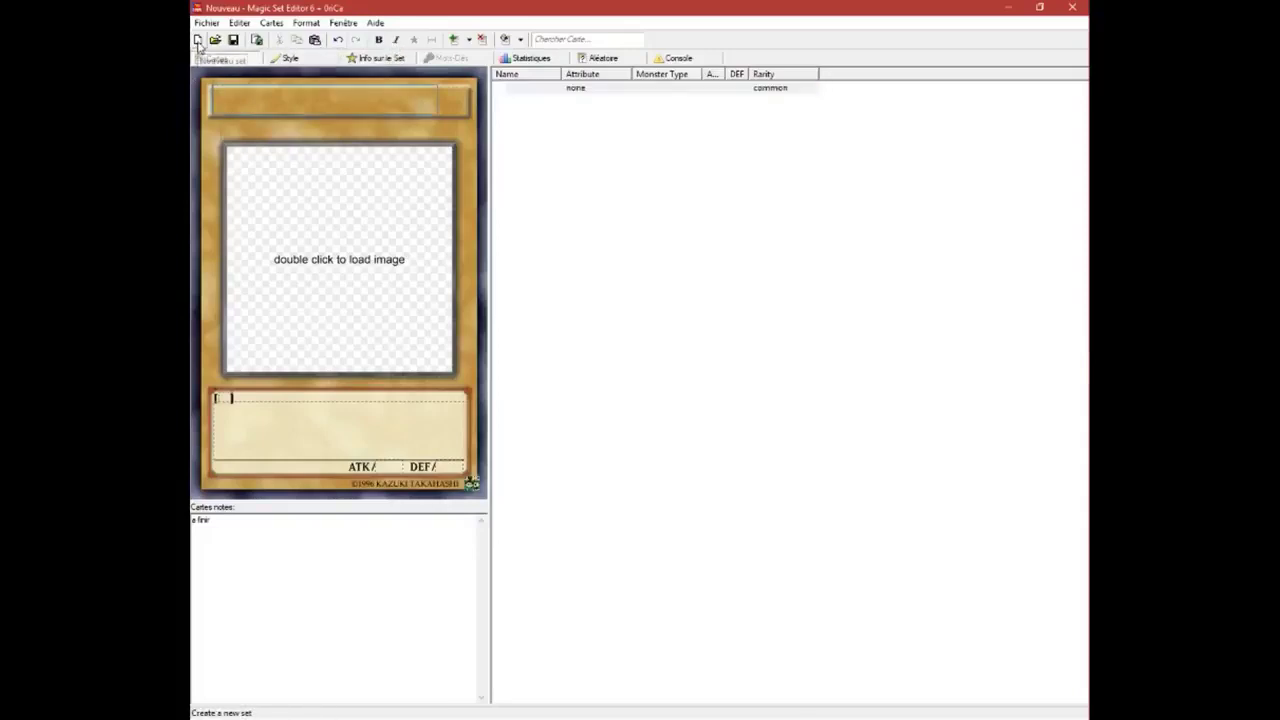
click(258, 40)
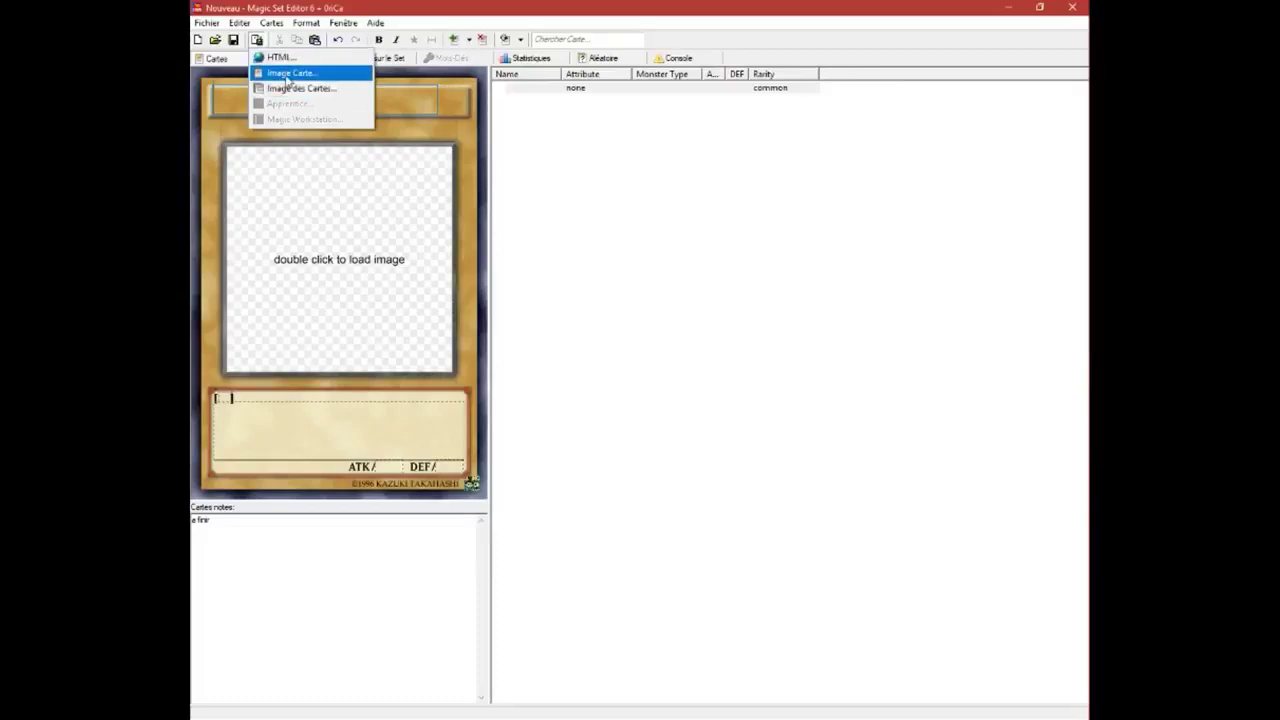
click(205, 145)
click(255, 40)
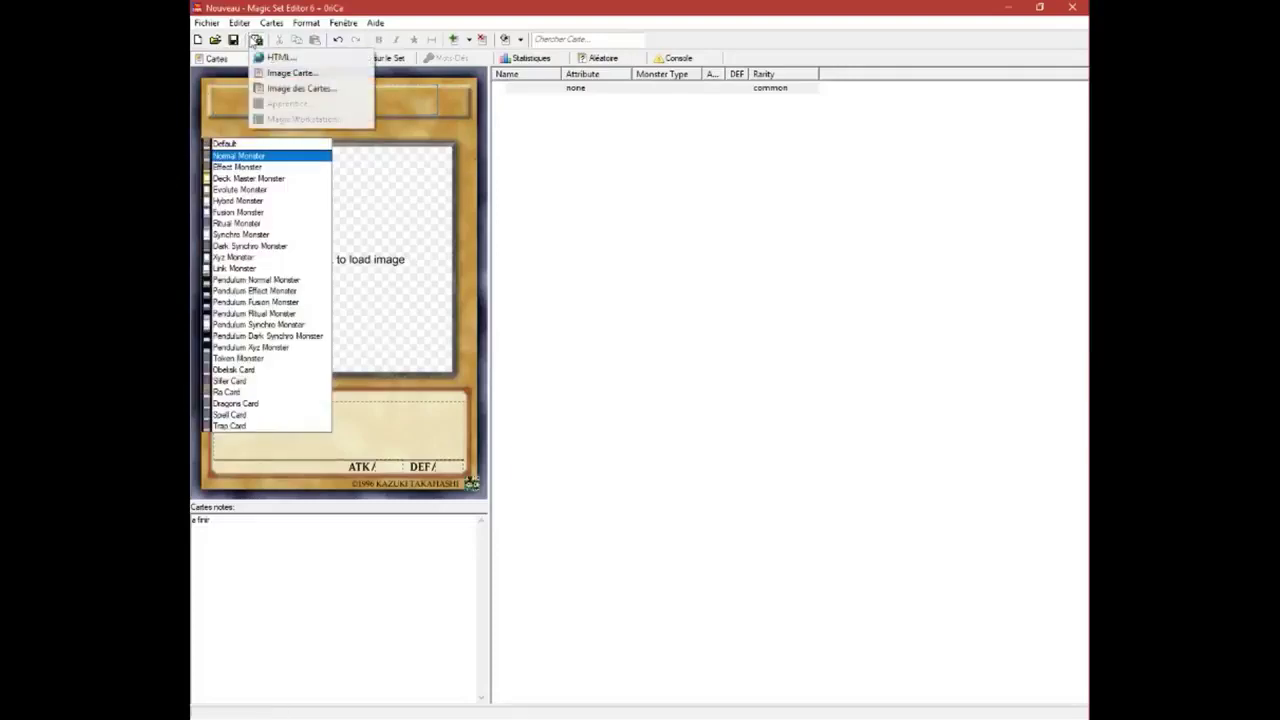
click(410, 17)
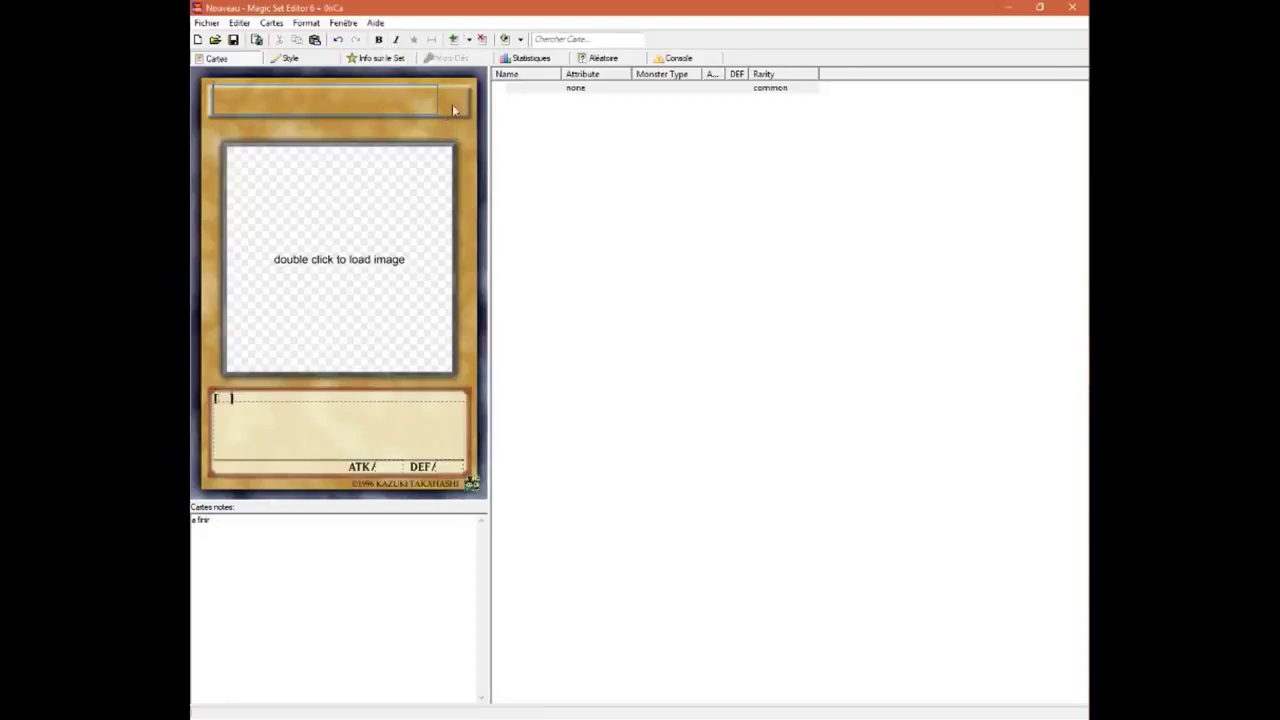
Step: Change the card type to Spell Card and review the symbols that can be inserted in its type line
click(466, 131)
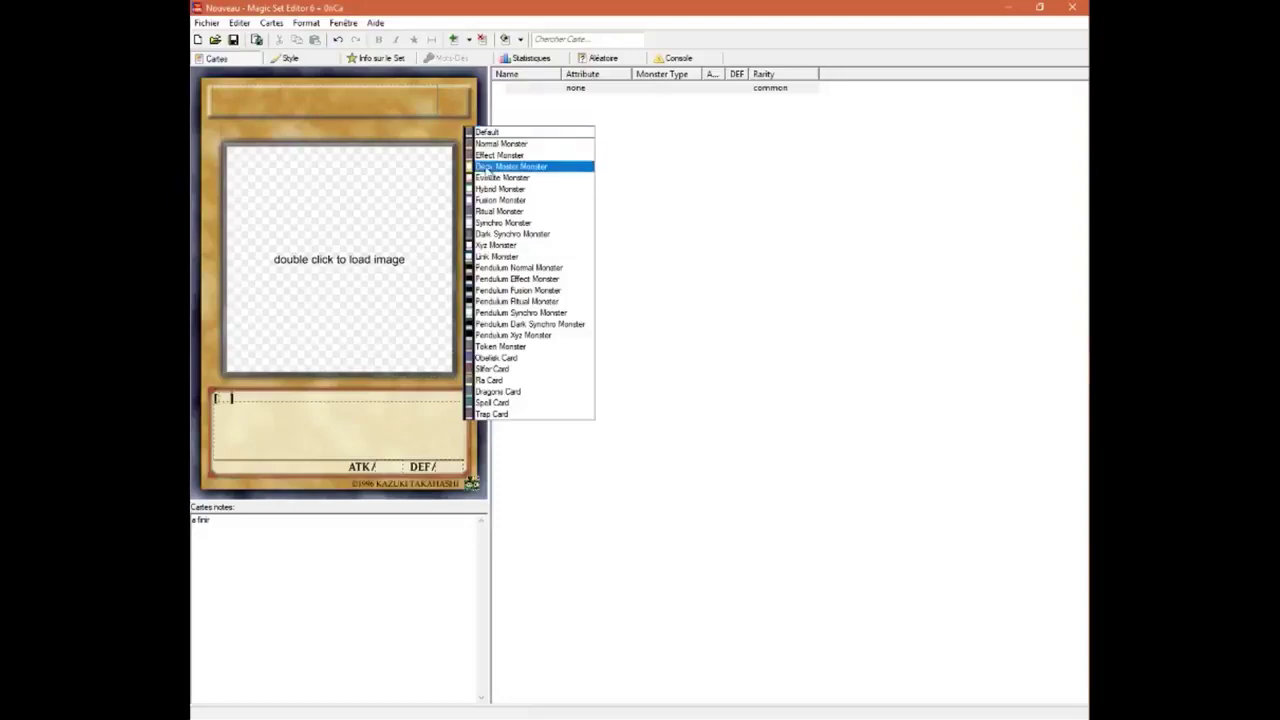
click(504, 401)
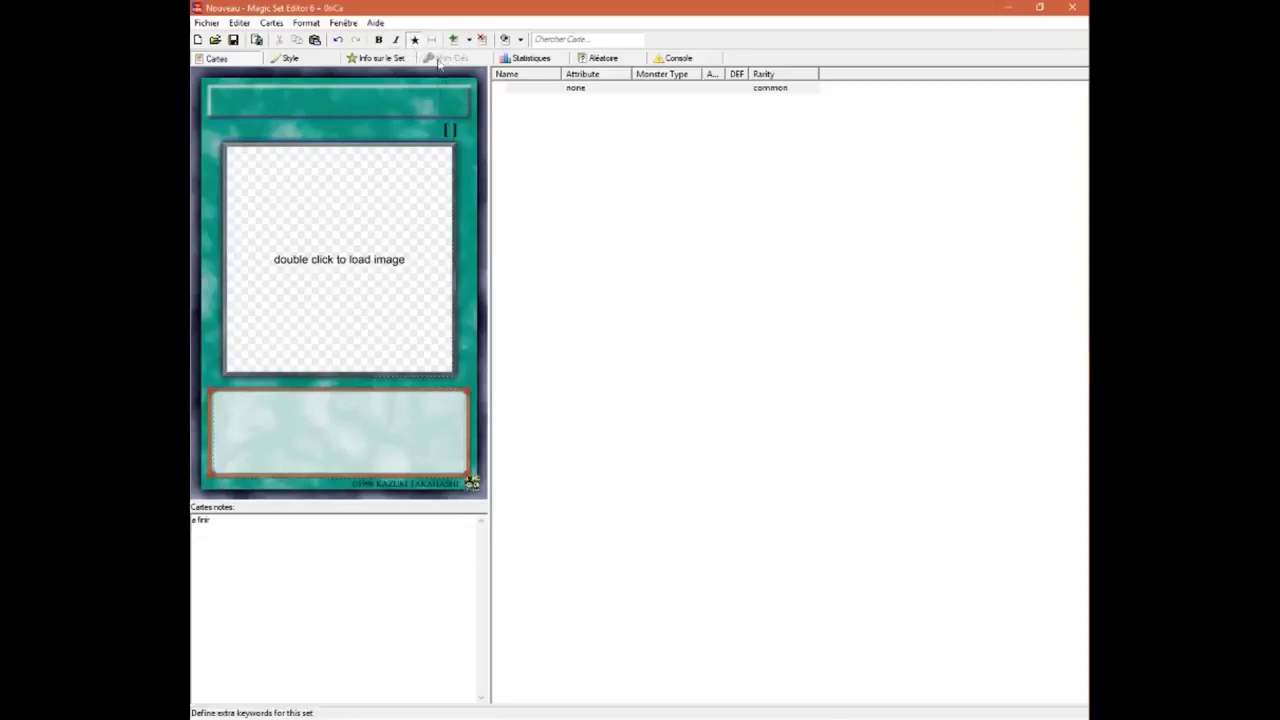
click(307, 23)
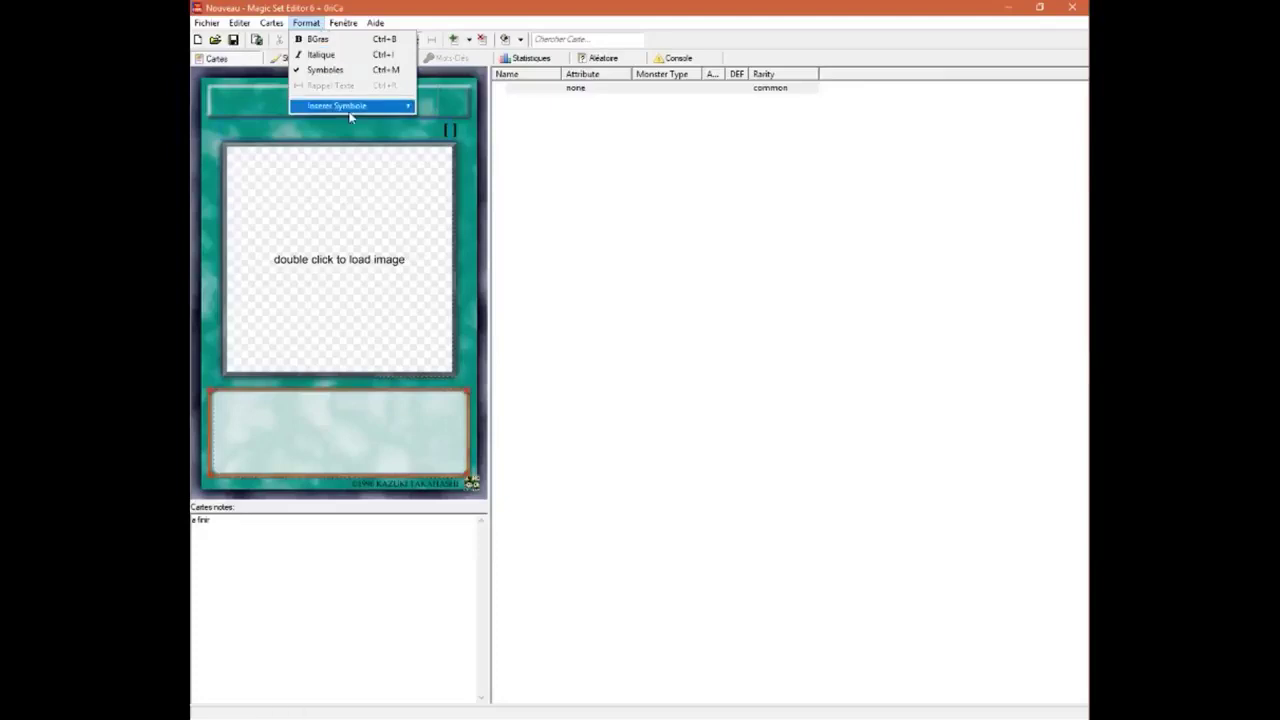
mouse_move(350, 107)
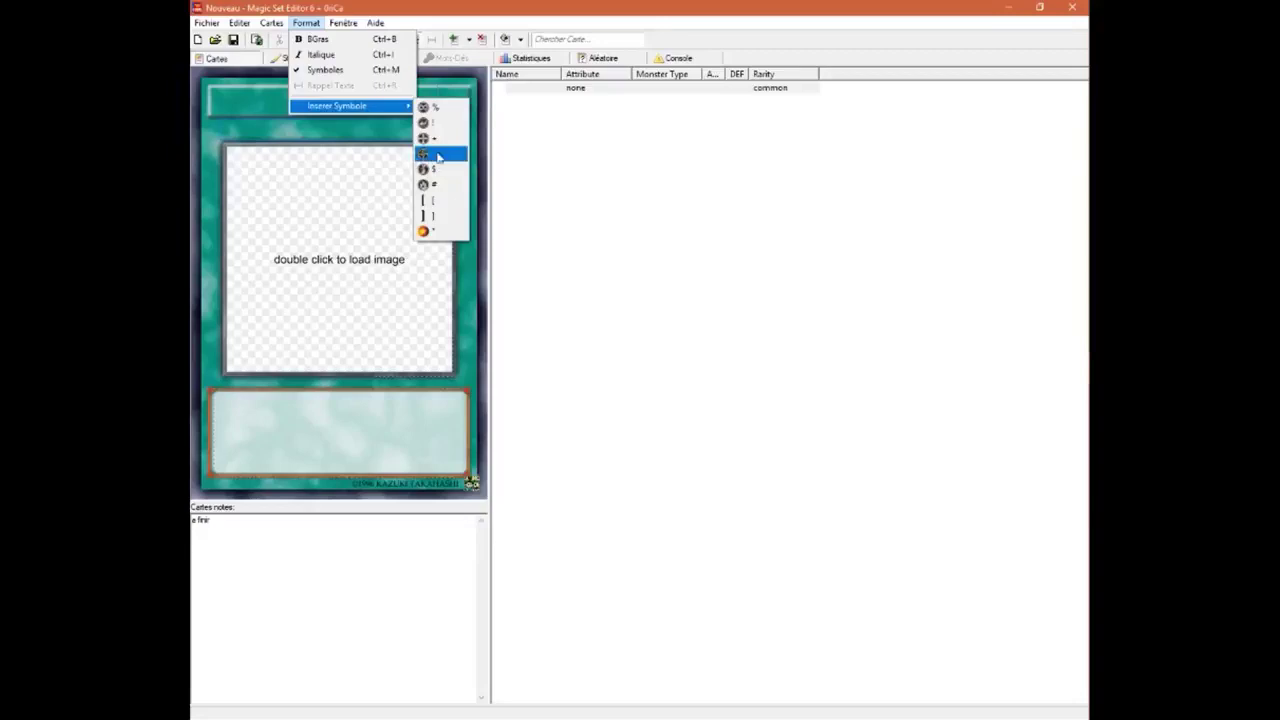
click(422, 15)
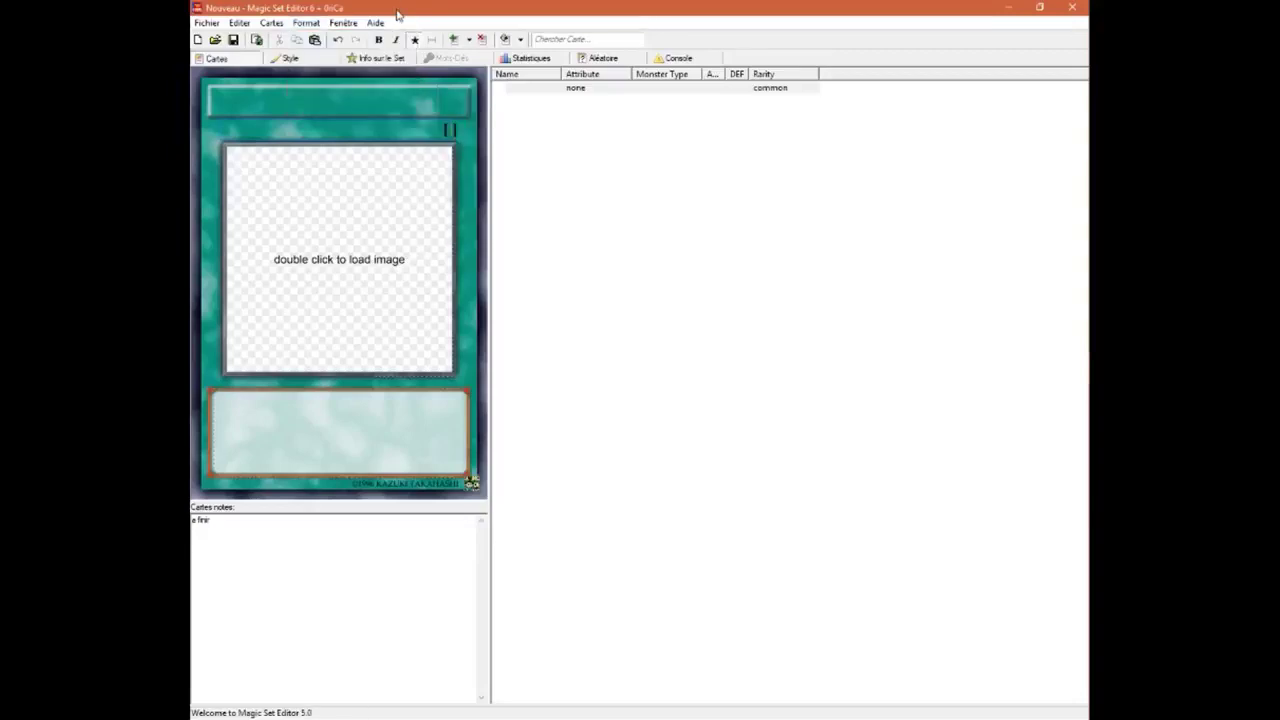
click(343, 22)
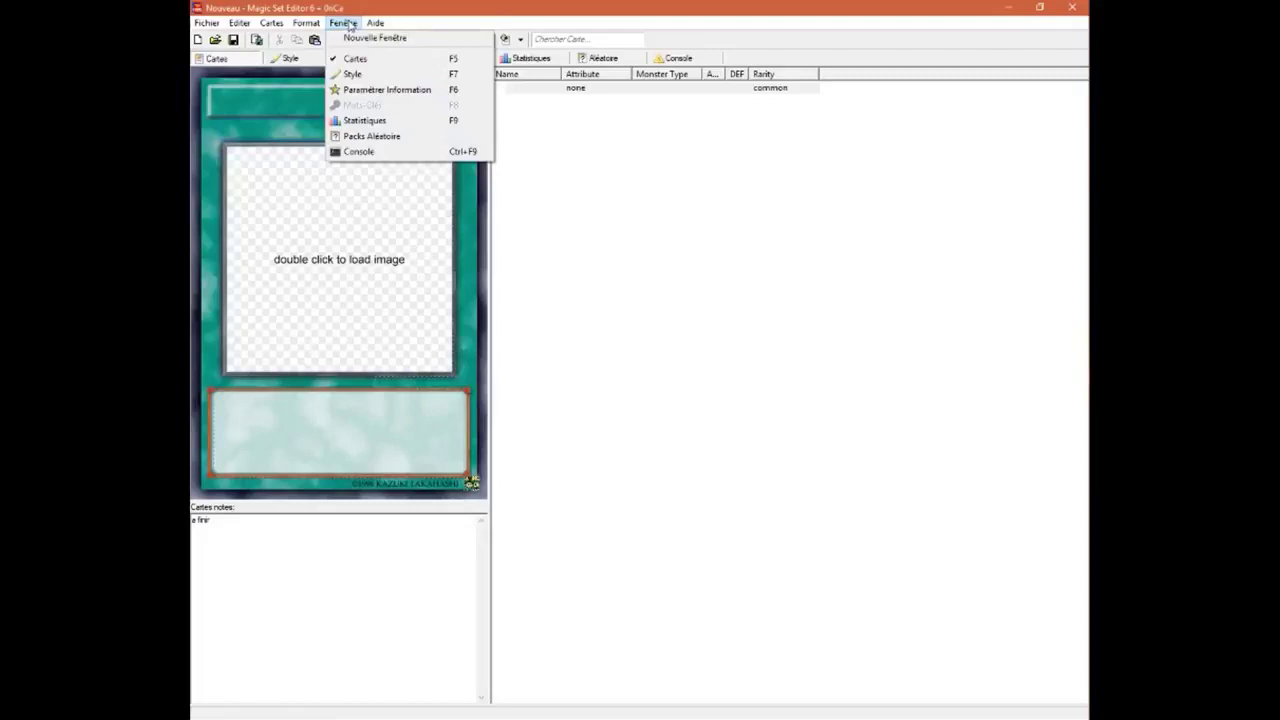
click(386, 12)
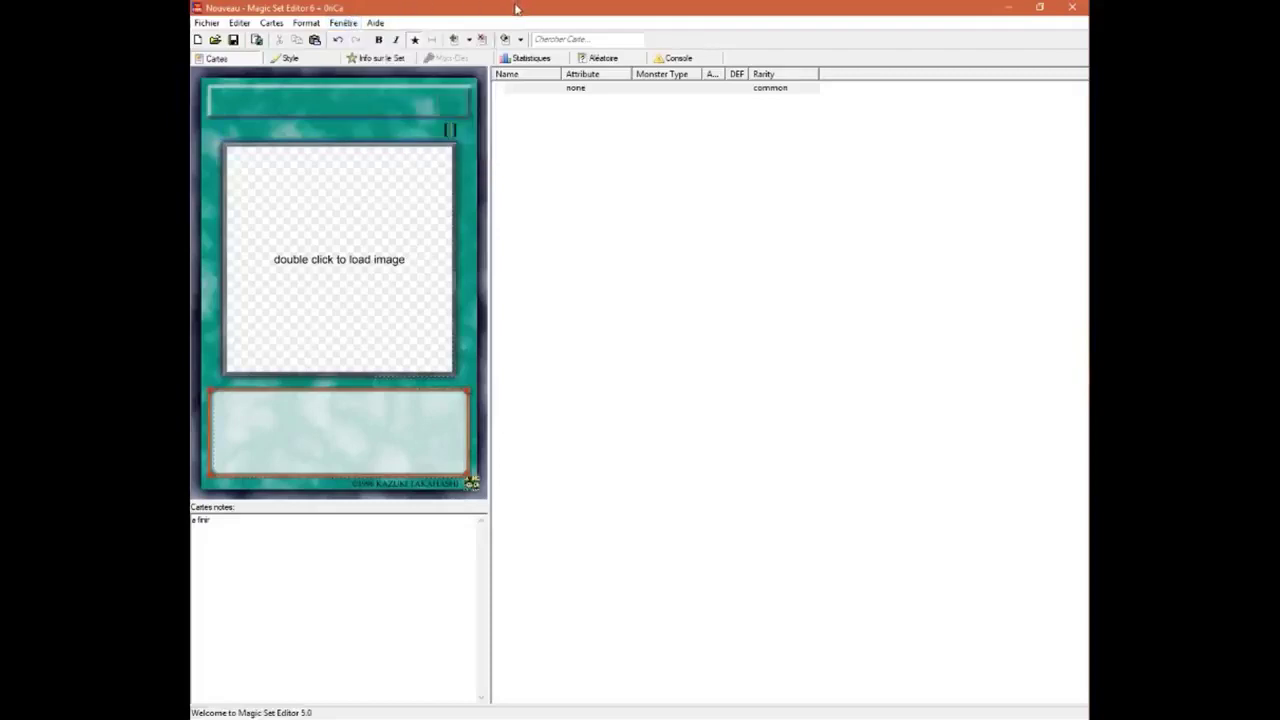
click(470, 44)
click(470, 44)
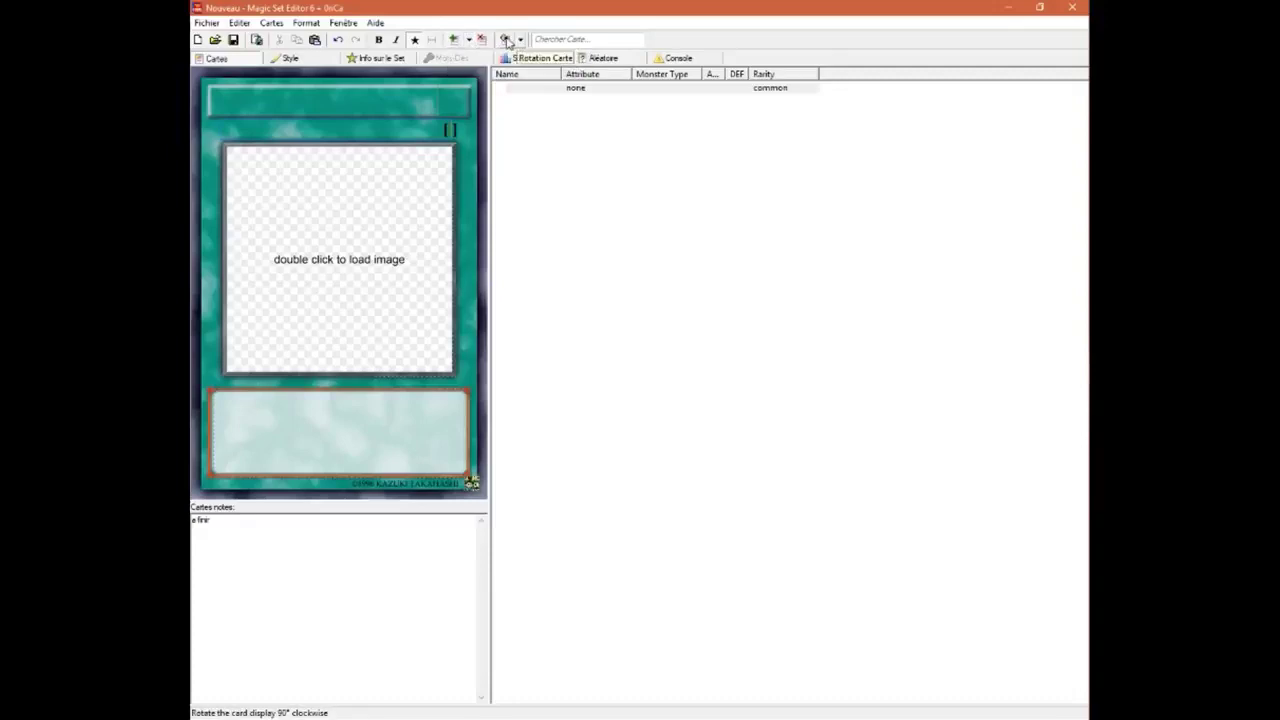
Step: Rotate the card display clockwise in 90° turns through a full circle back to upright
click(507, 41)
click(507, 41)
click(507, 41)
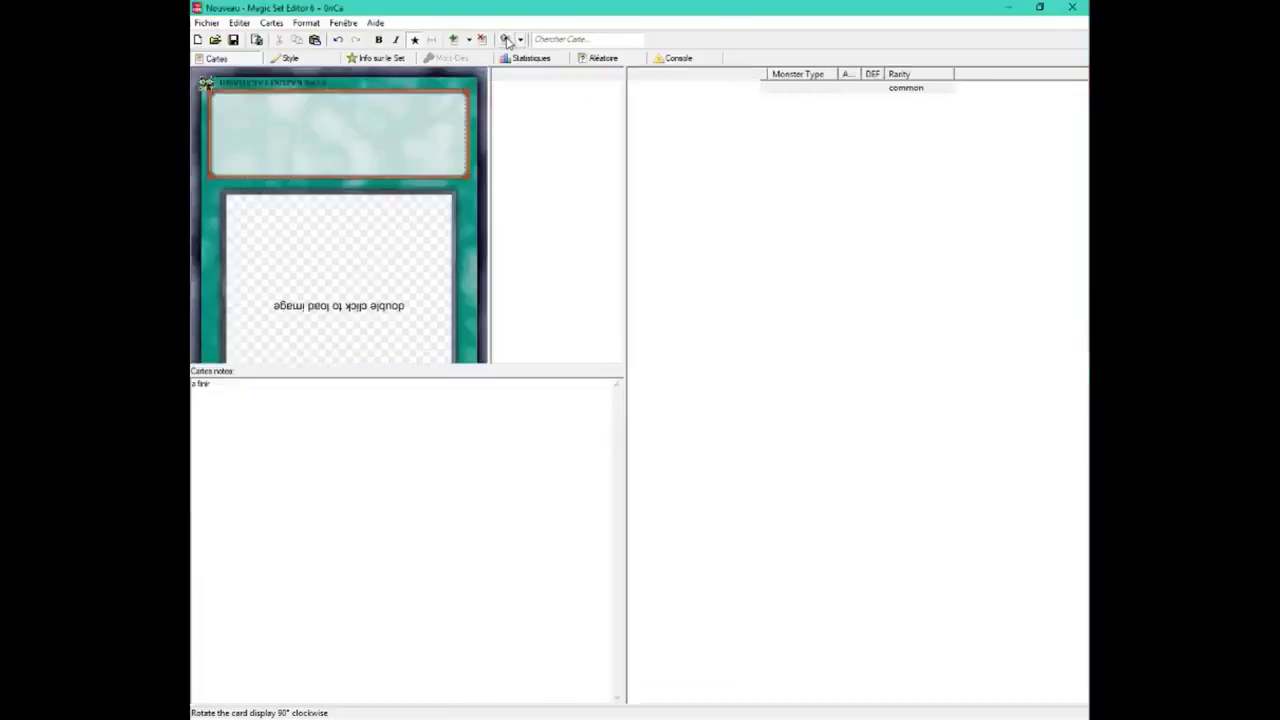
click(507, 41)
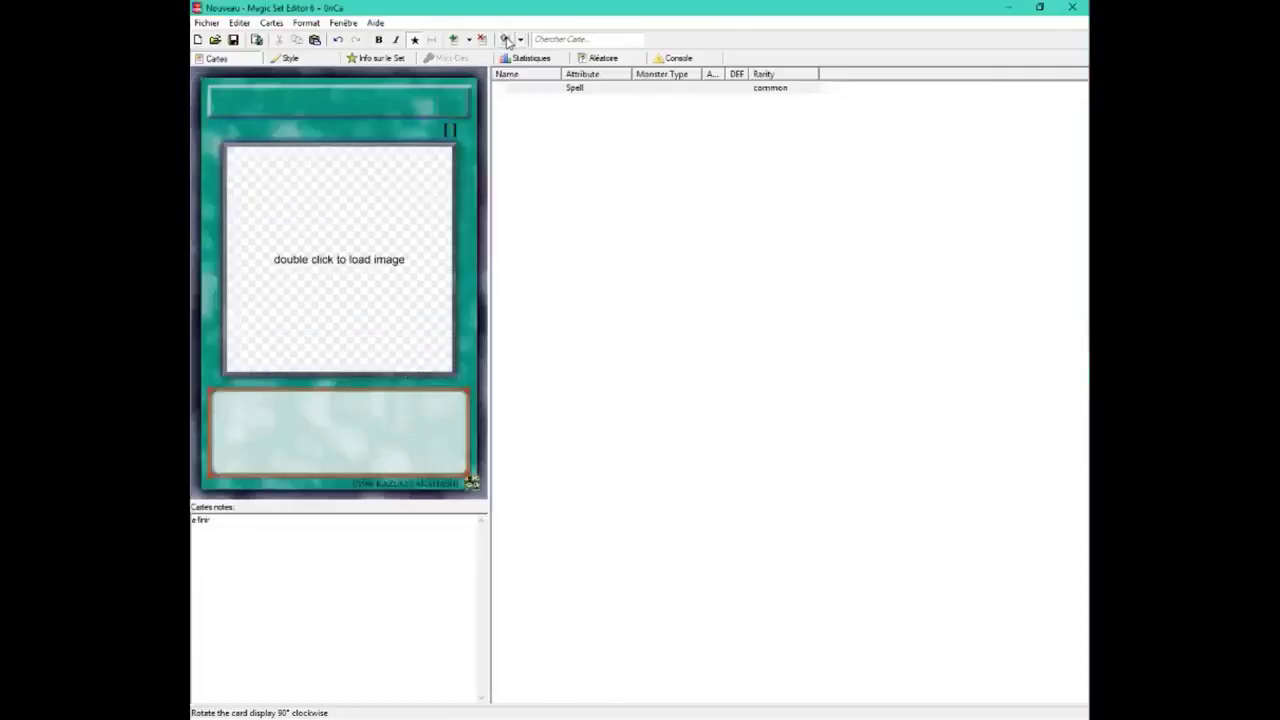
click(520, 40)
click(521, 42)
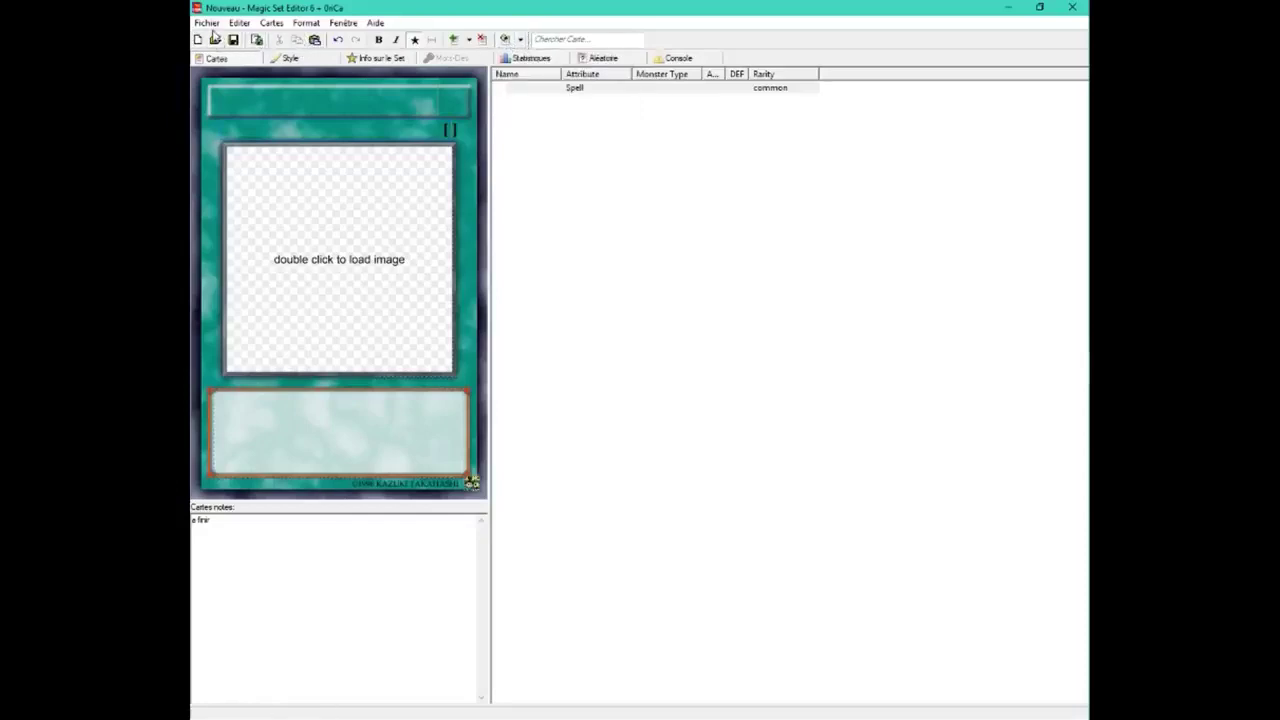
Step: Try to reload the template data with the set's changes saved, and cancel saving the set file
click(208, 24)
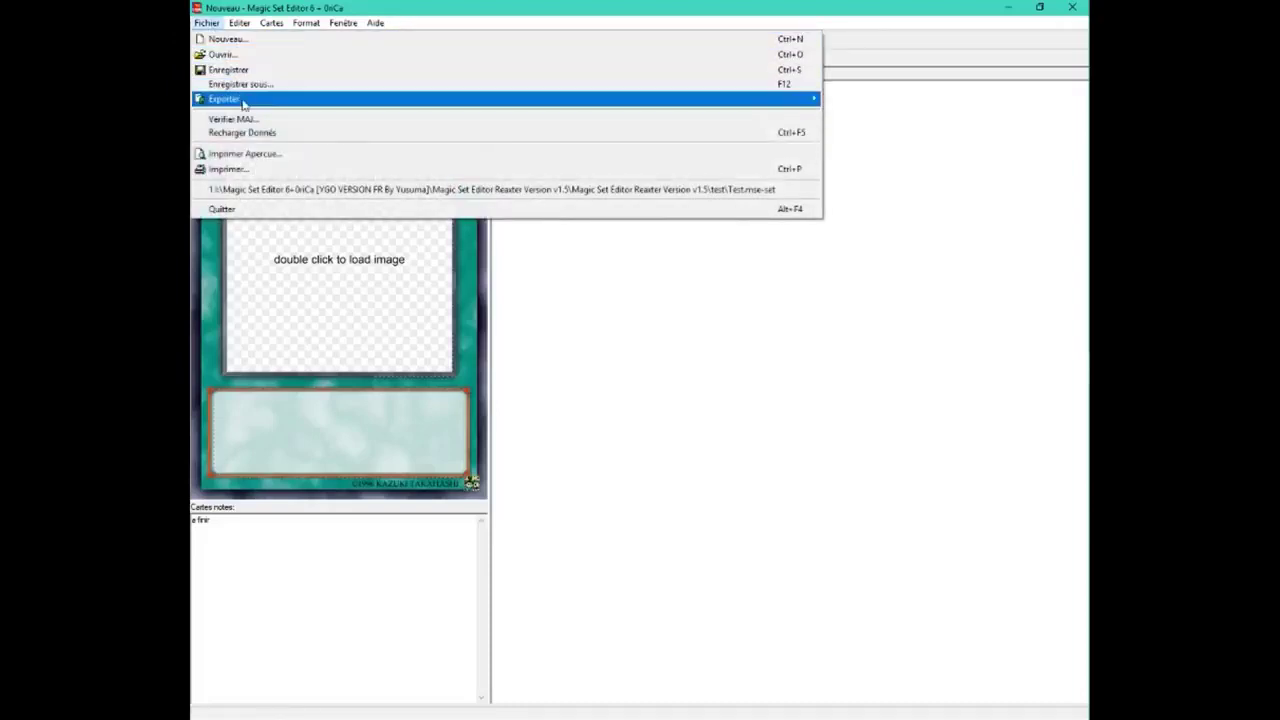
mouse_move(243, 104)
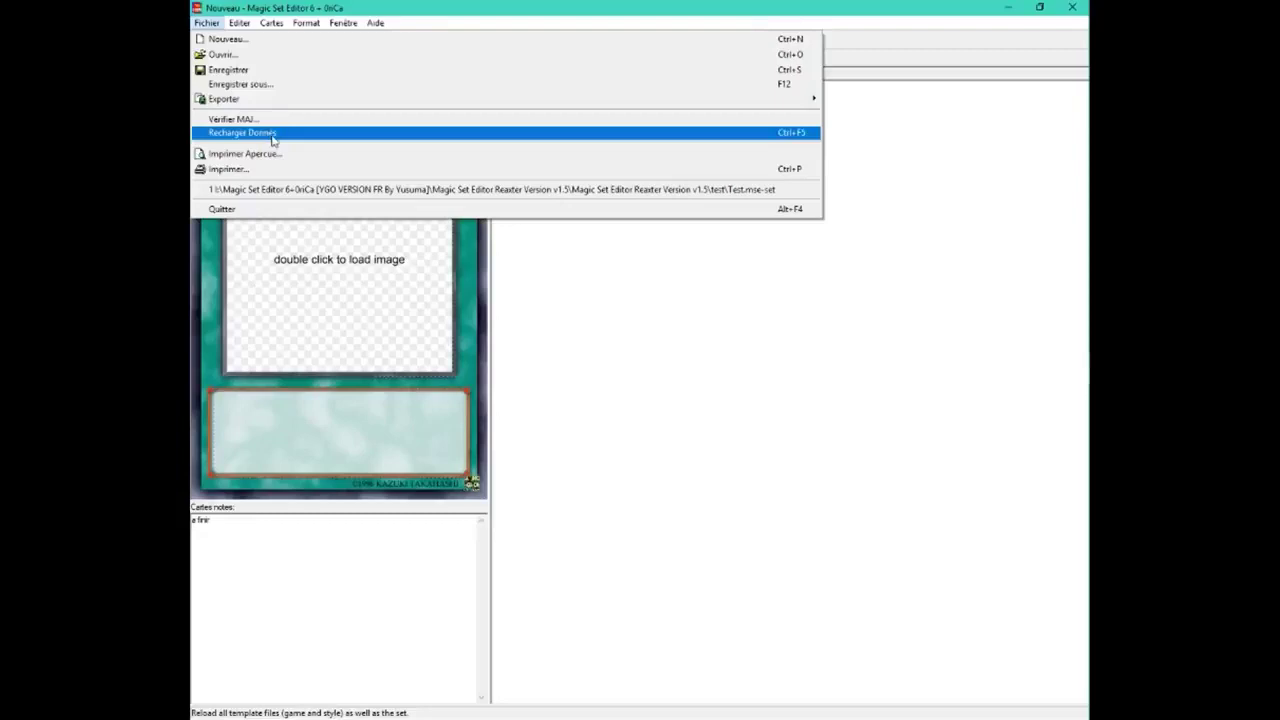
click(263, 133)
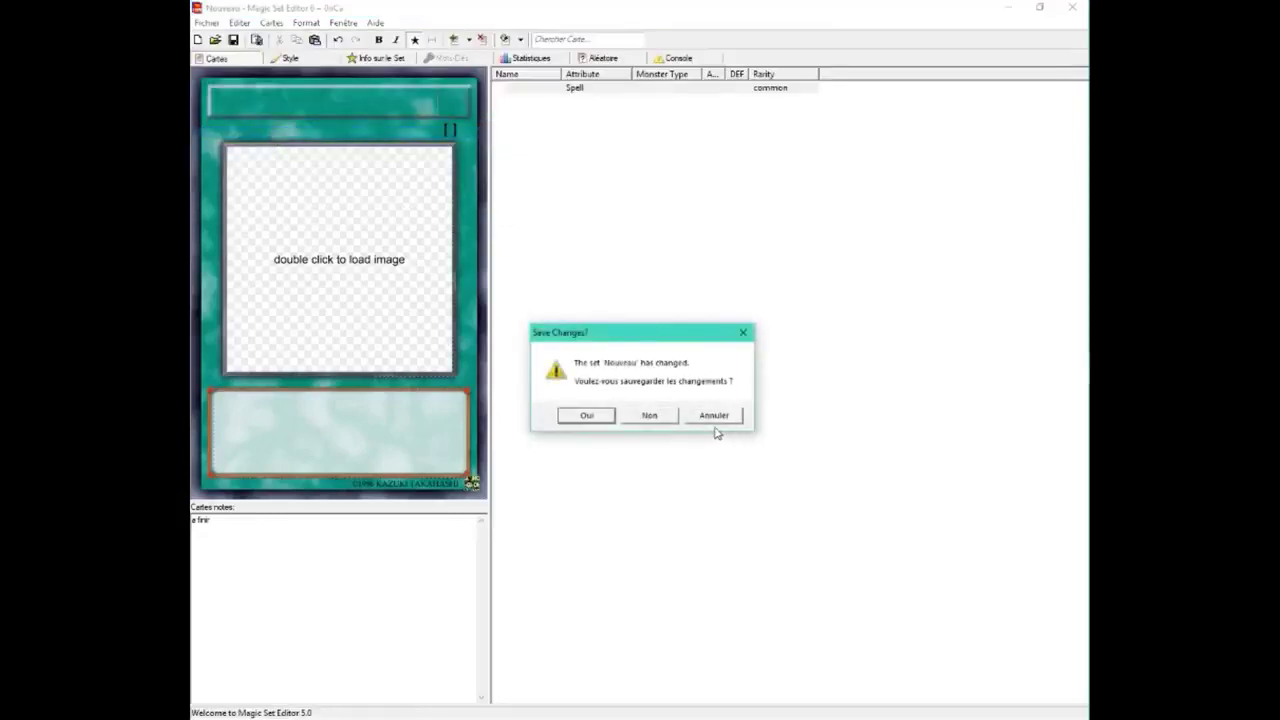
click(587, 416)
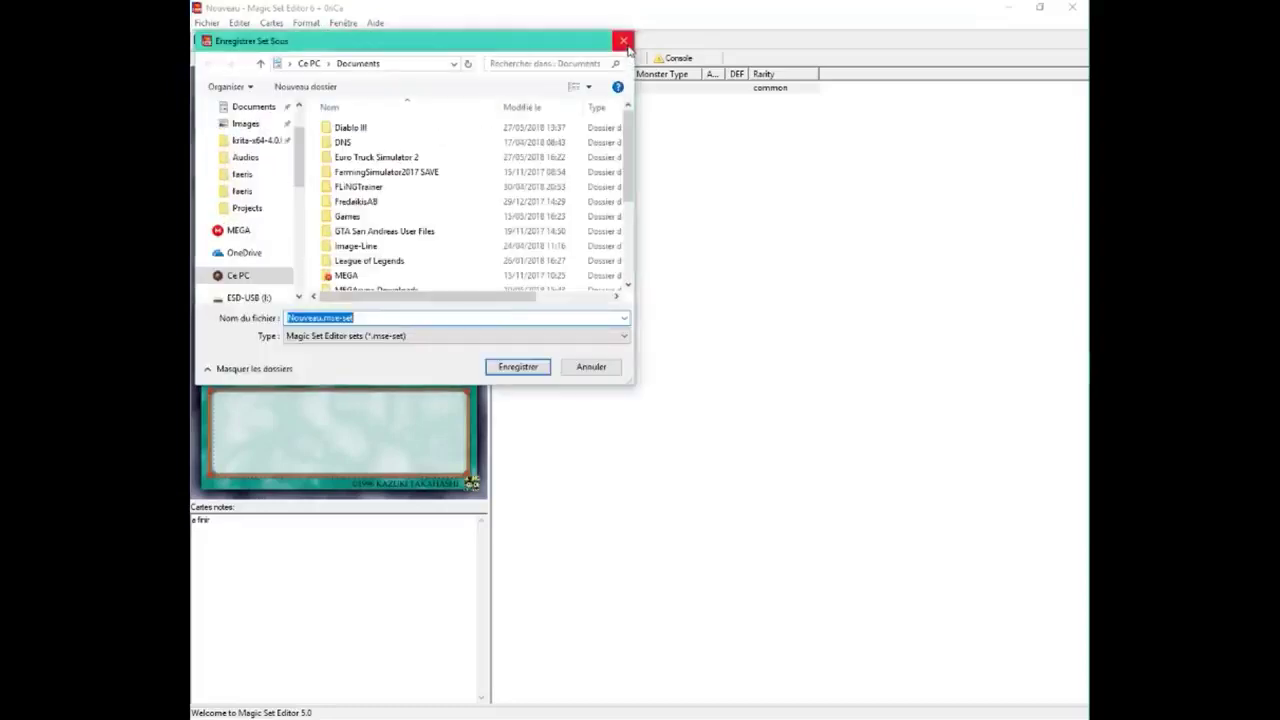
click(623, 41)
Step: Review the file and editing commands, open the preferences and check which user interface languages are offered
click(207, 23)
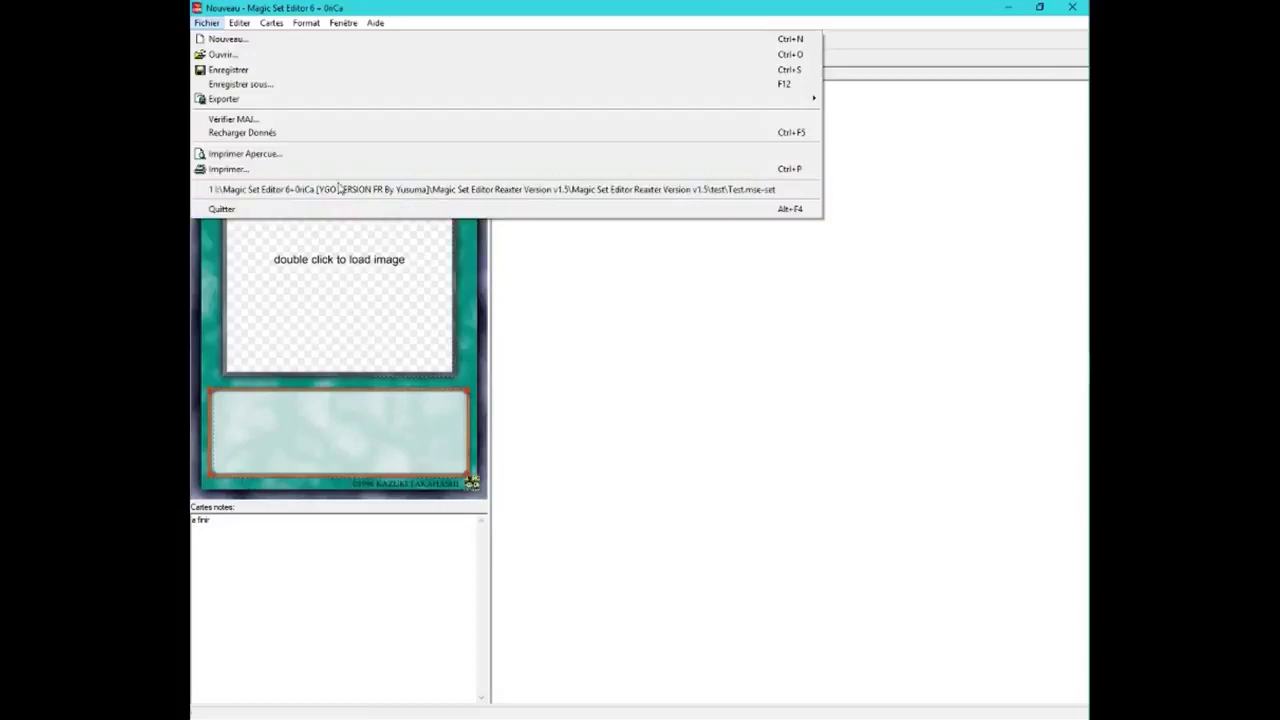
mouse_move(234, 25)
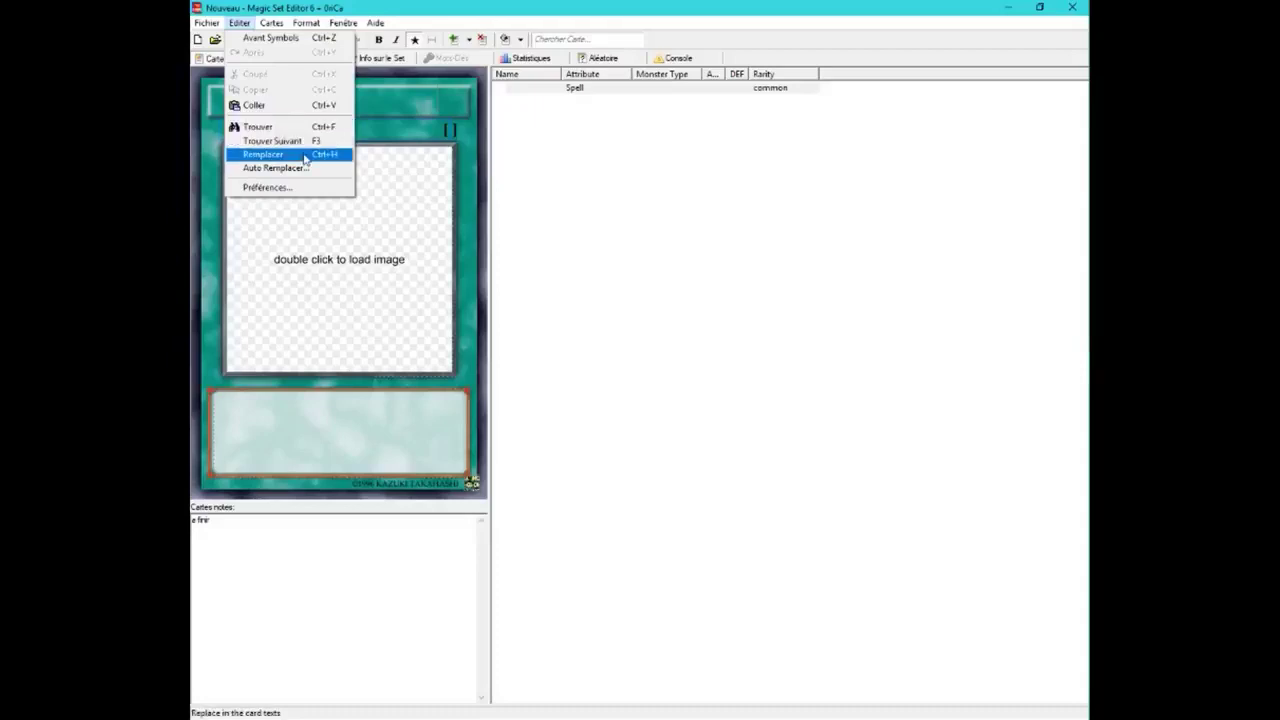
click(300, 188)
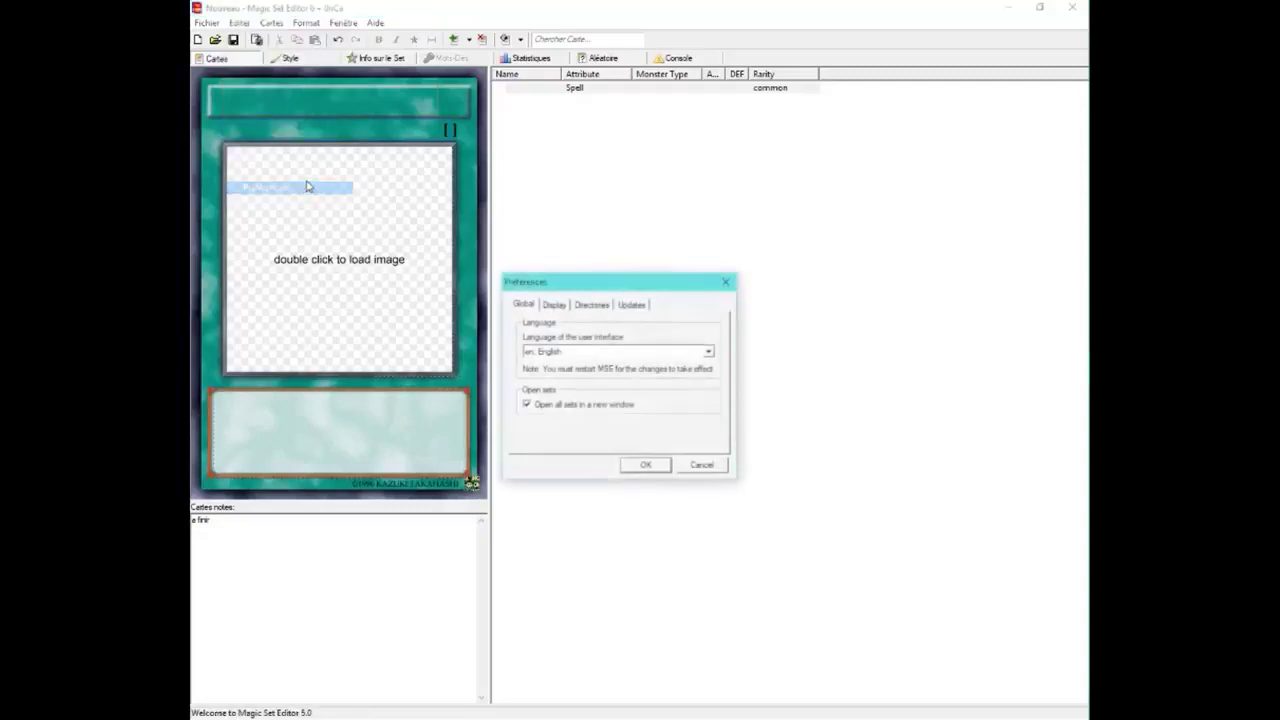
click(610, 351)
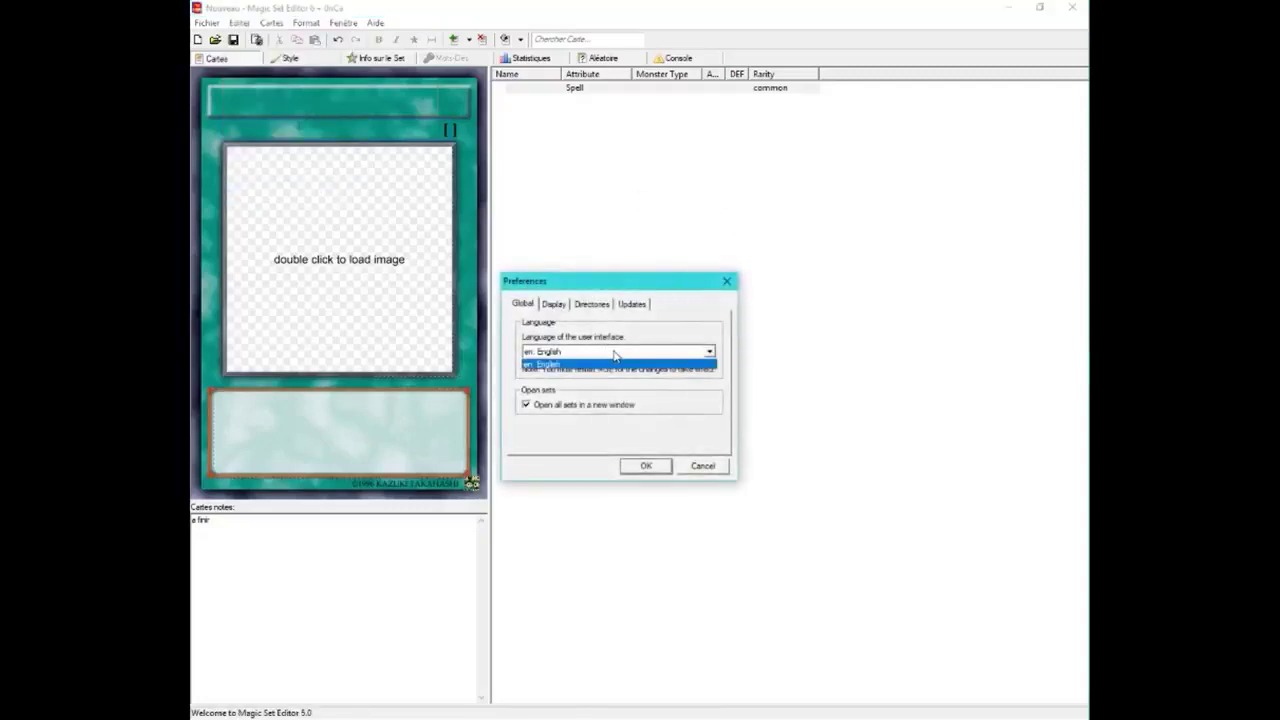
click(615, 357)
click(615, 352)
click(615, 357)
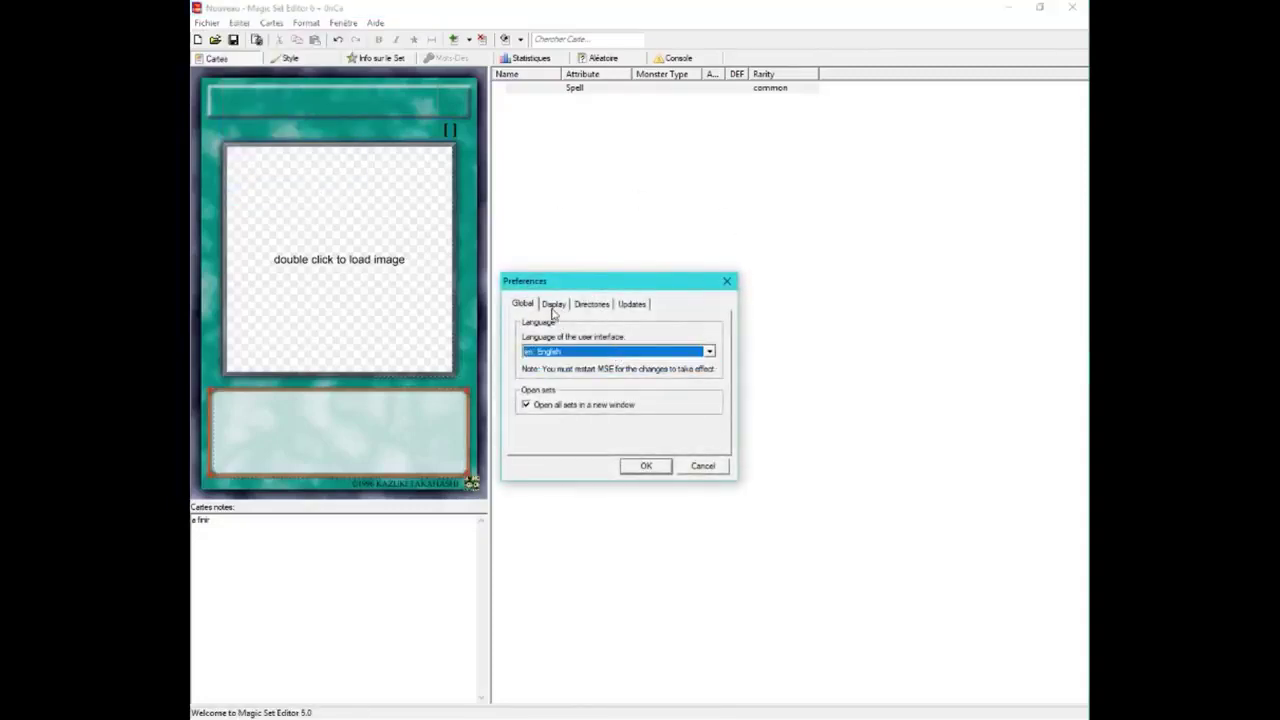
Step: Look through the Display, Directories and Updates preferences and close them without changing anything
click(553, 305)
click(530, 306)
click(606, 308)
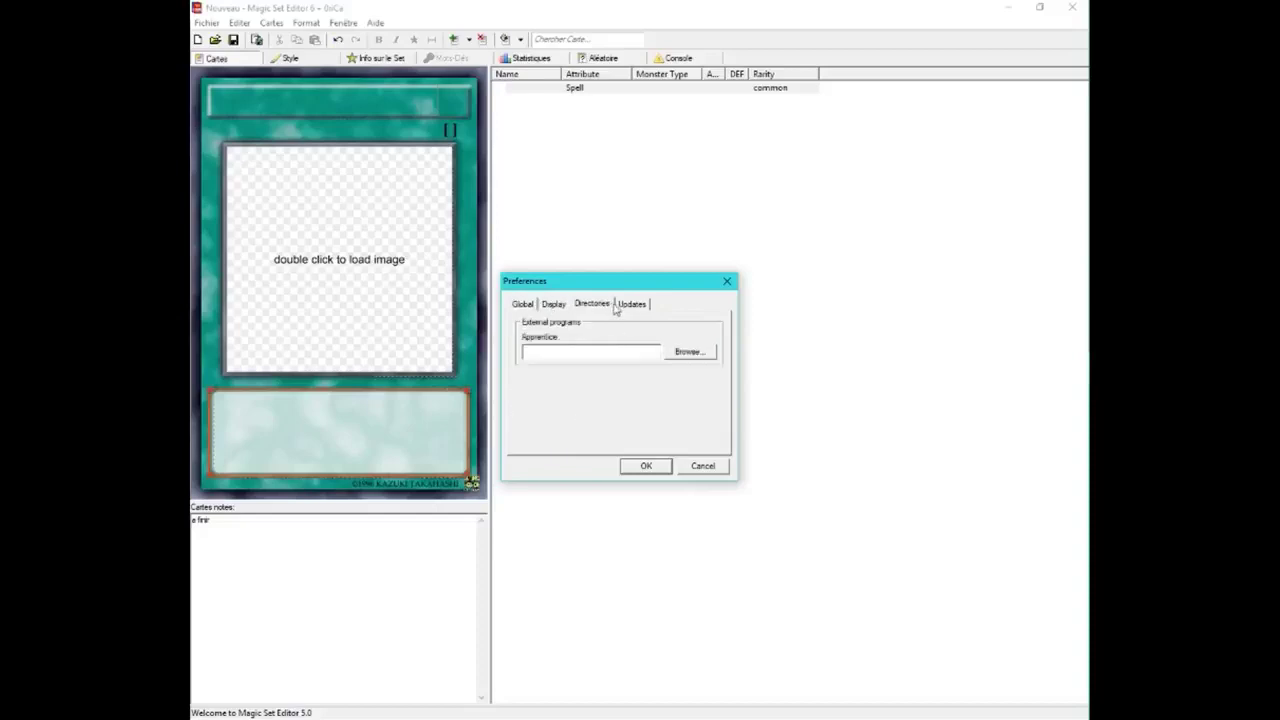
click(626, 305)
click(560, 305)
click(586, 305)
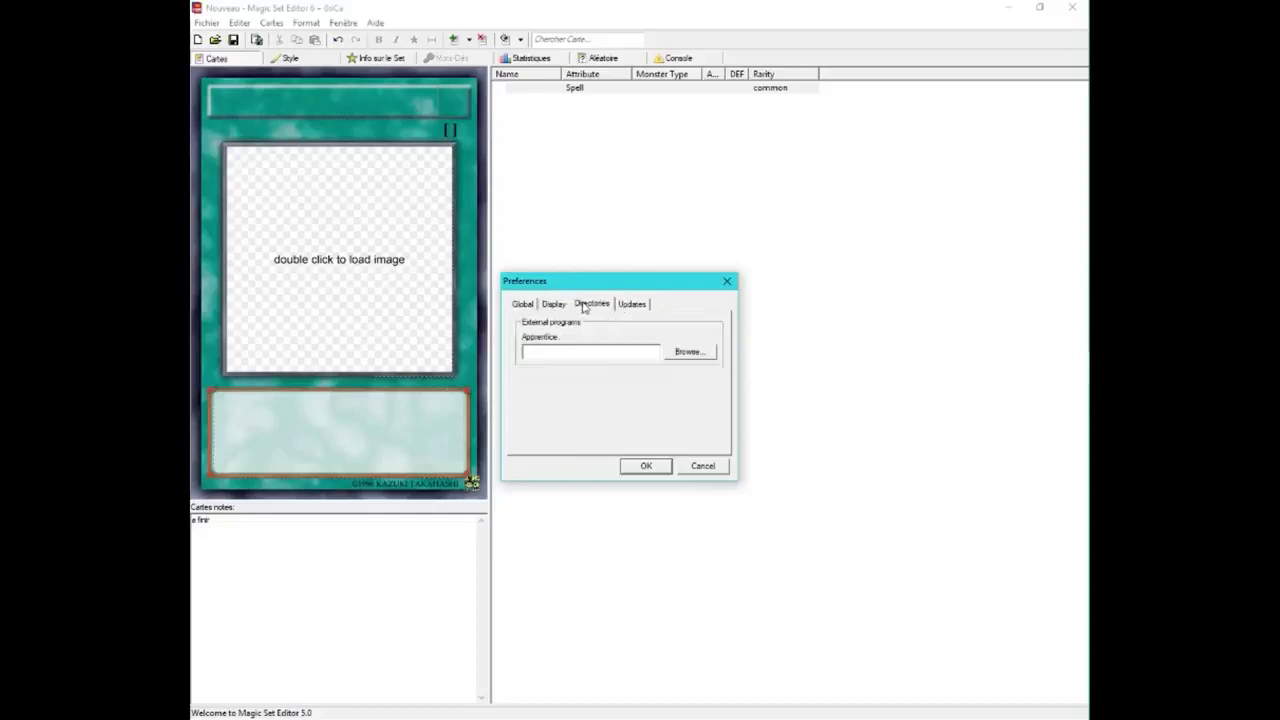
click(640, 304)
click(727, 281)
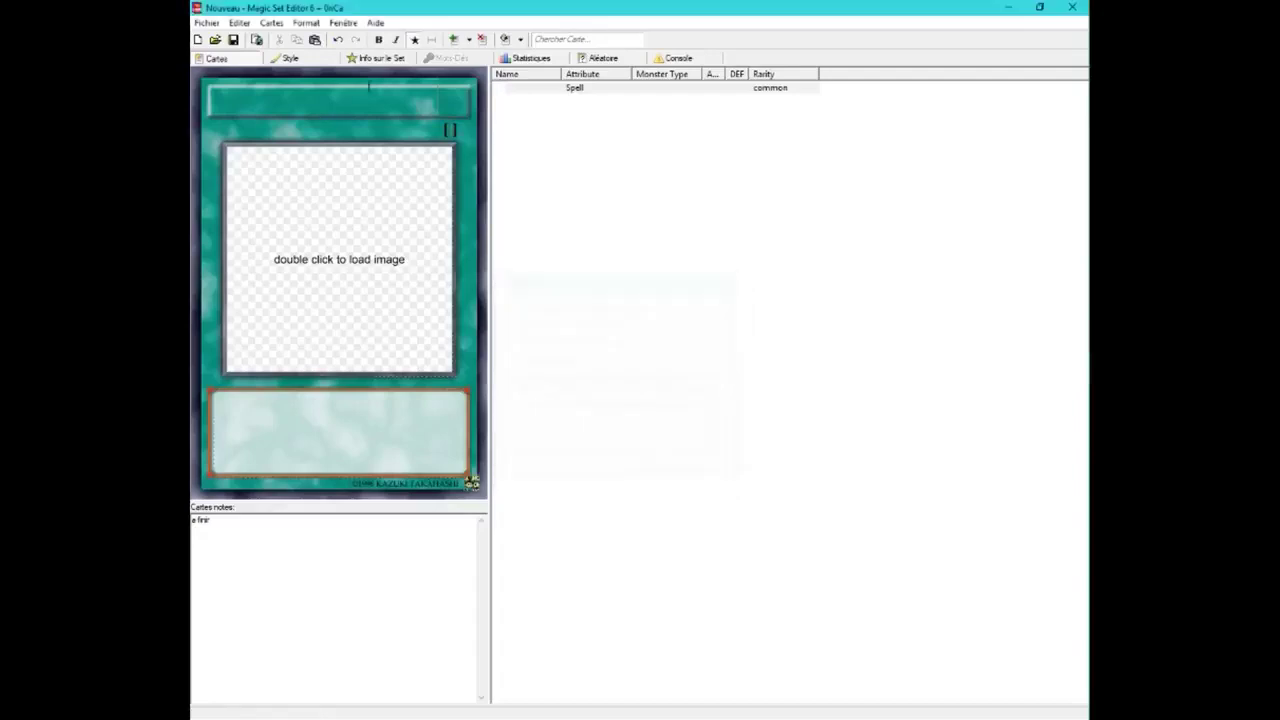
Step: Open the card list's column selection and enable Type 1, Edition, Level, Blue Scale and Red Scale
click(269, 23)
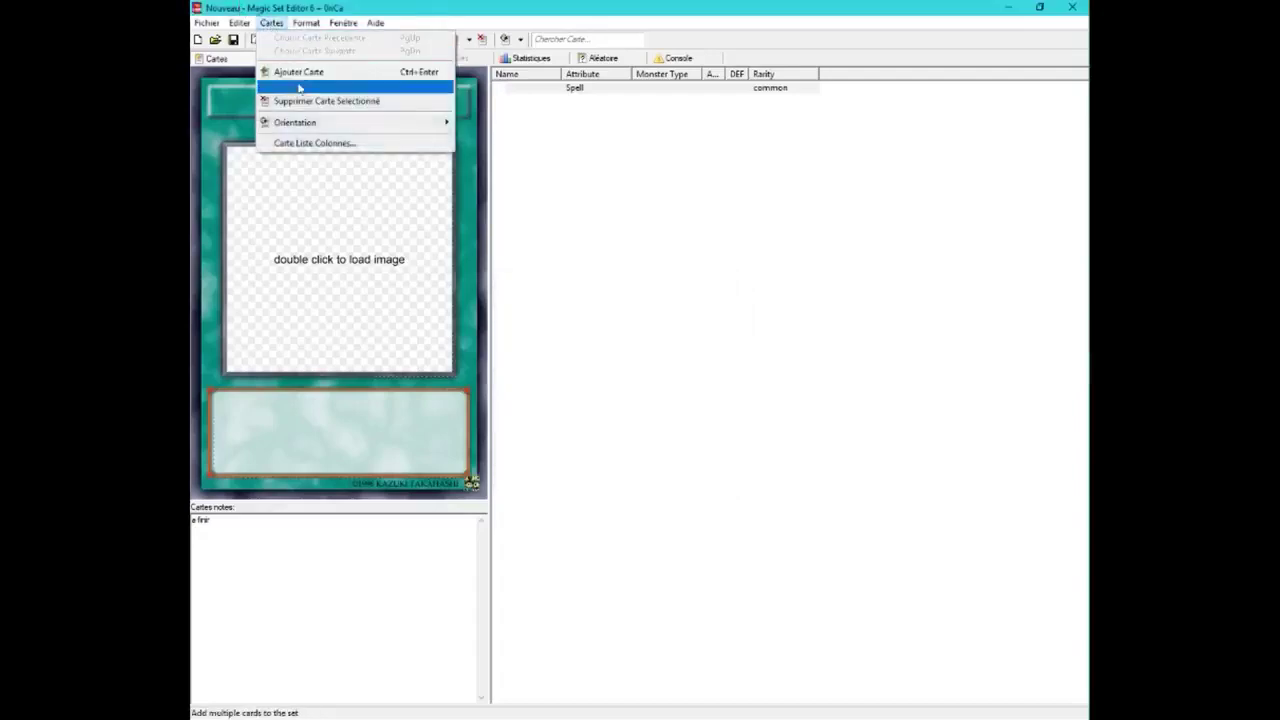
click(318, 145)
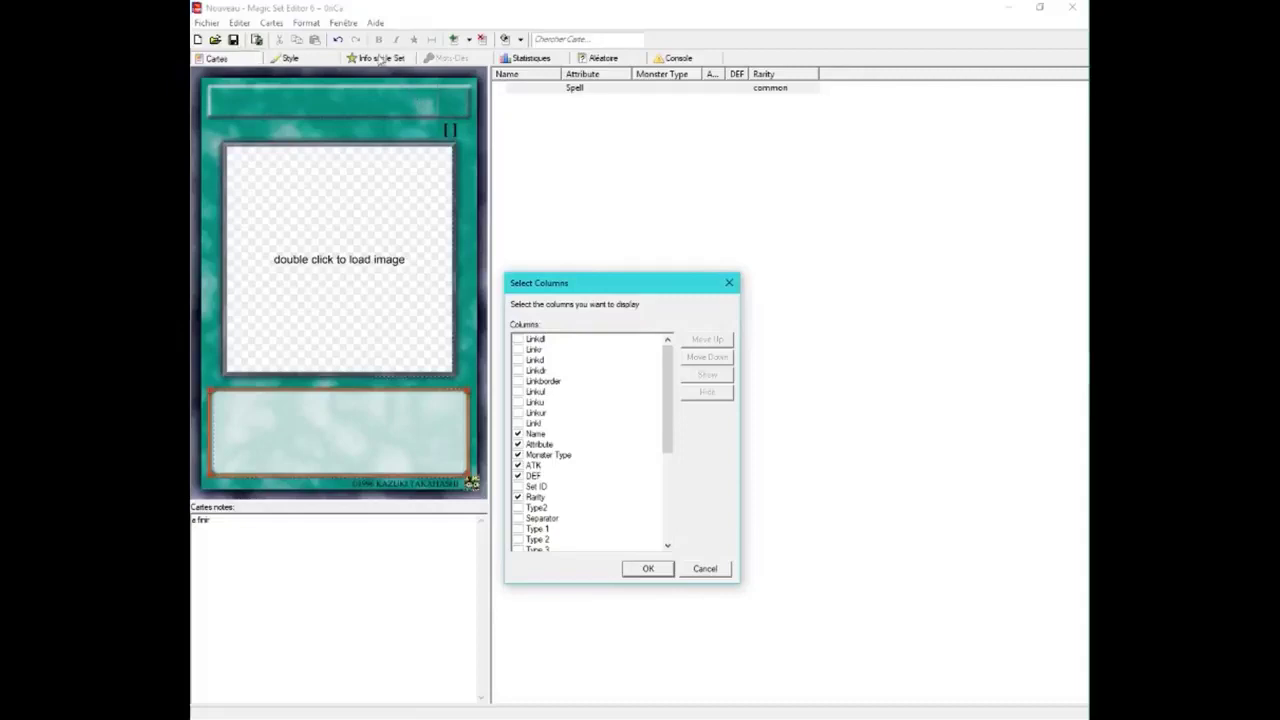
scroll(555, 358, down, 3)
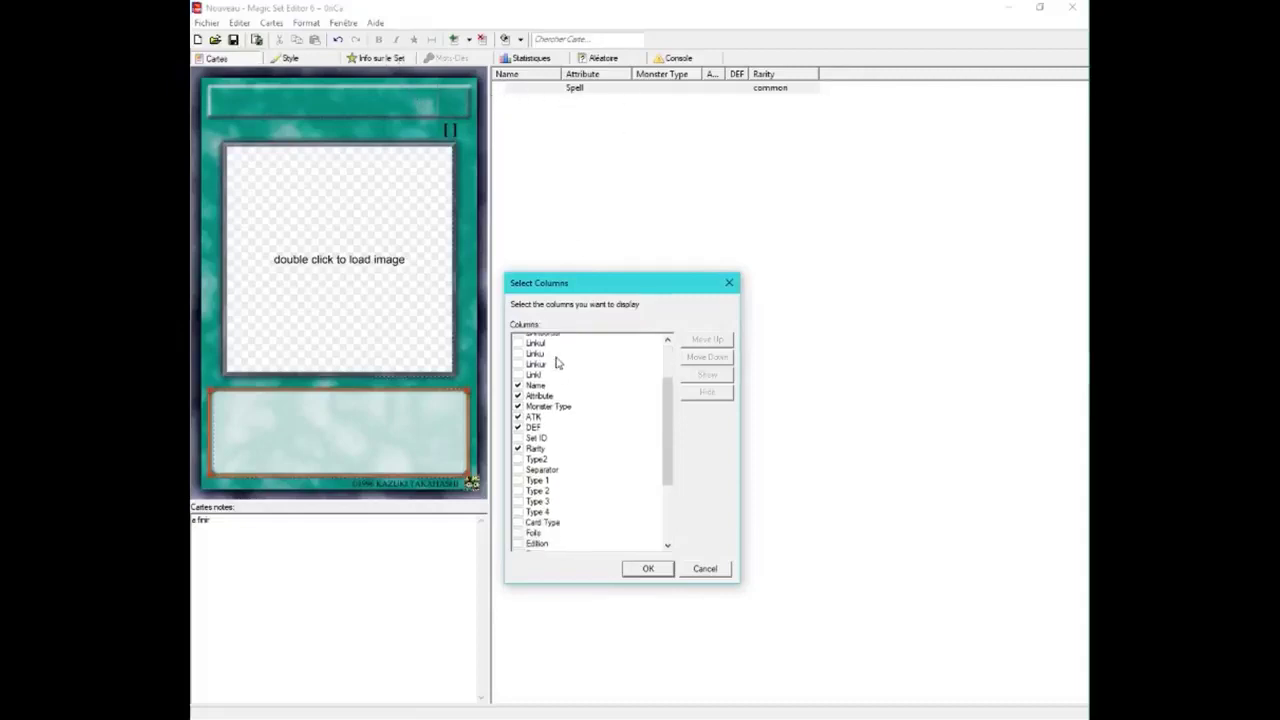
scroll(557, 362, up, 3)
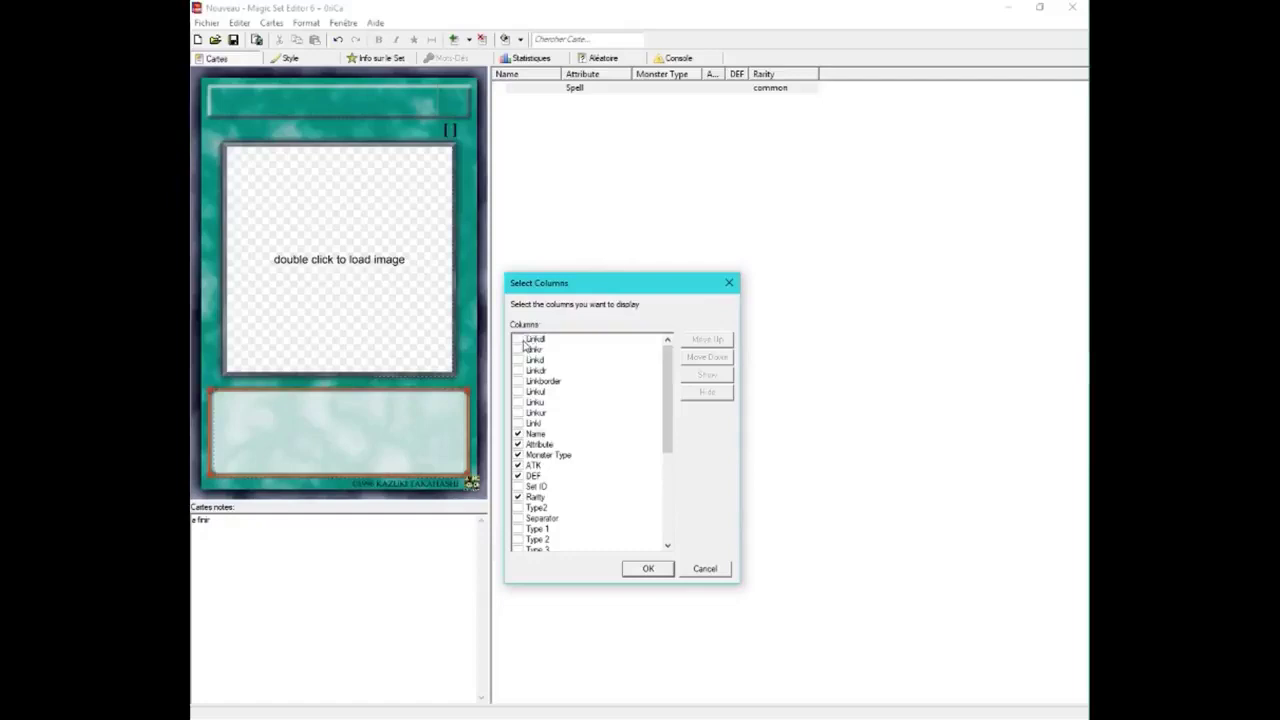
scroll(563, 360, down, 2)
scroll(525, 457, up, 1)
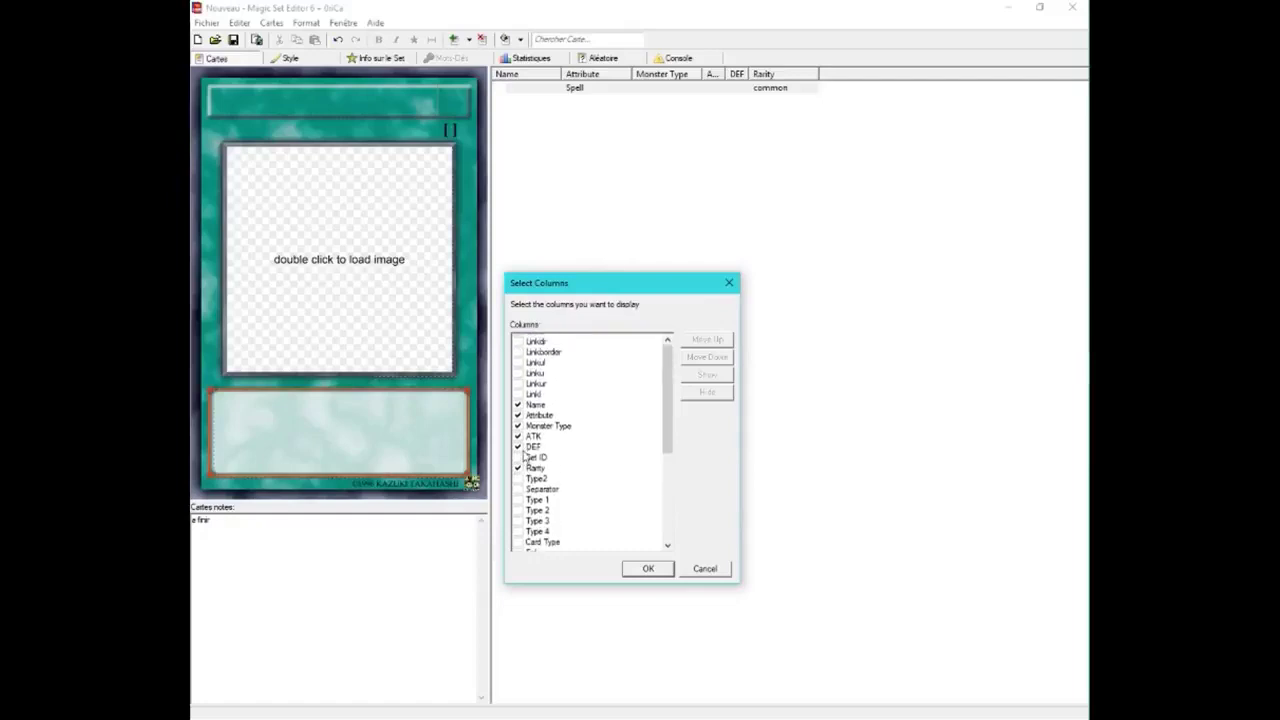
scroll(524, 456, up, 1)
scroll(549, 440, down, 2)
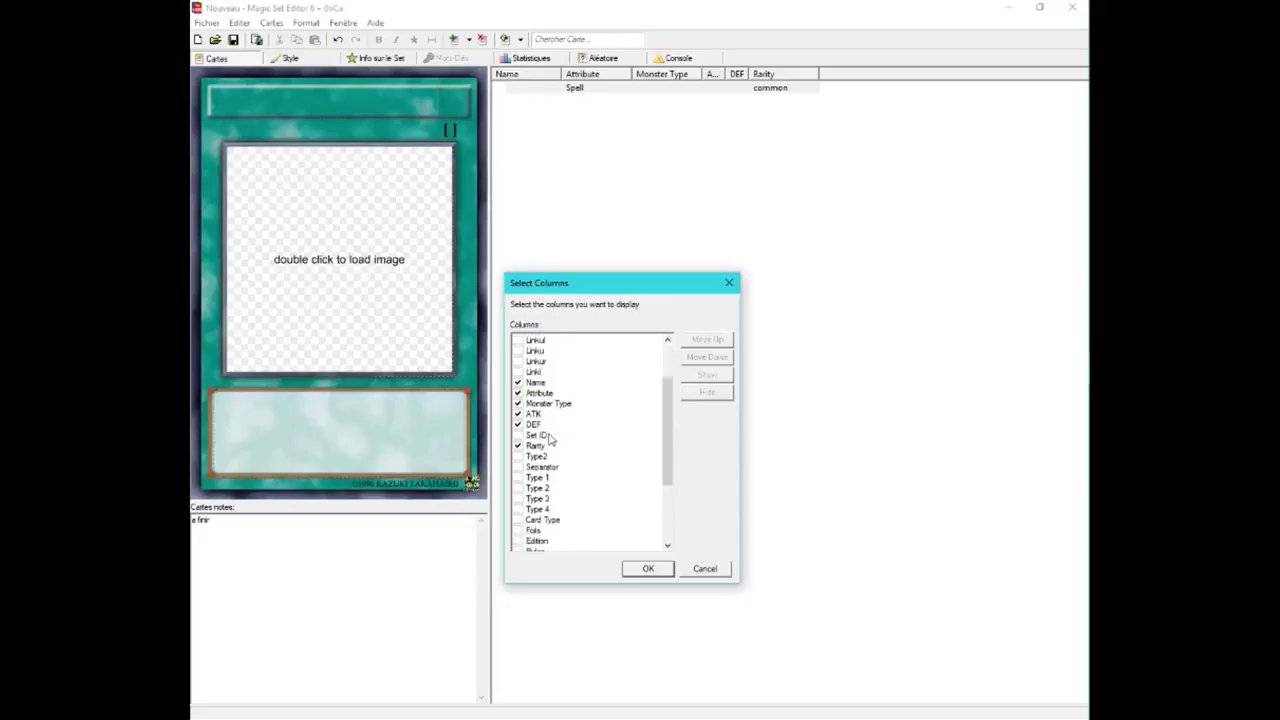
scroll(549, 440, down, 4)
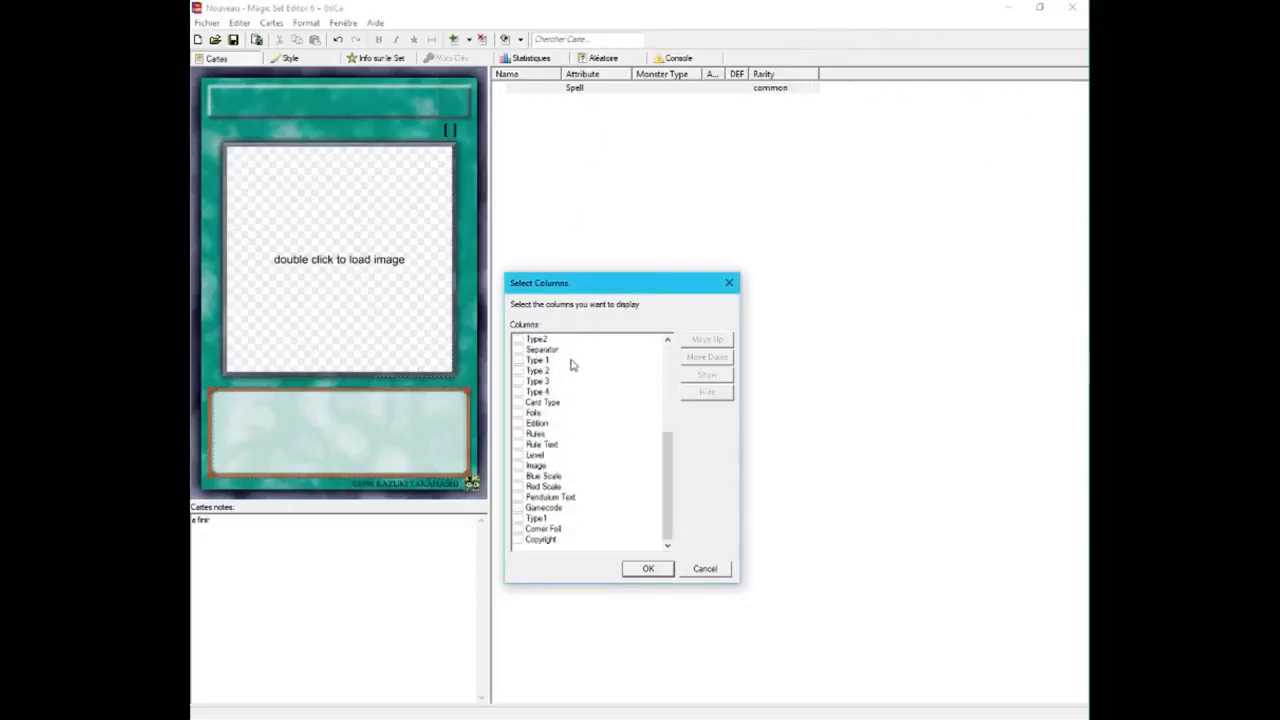
click(517, 362)
click(518, 424)
click(518, 455)
scroll(533, 506, up, 2)
scroll(532, 500, down, 2)
scroll(521, 490, up, 5)
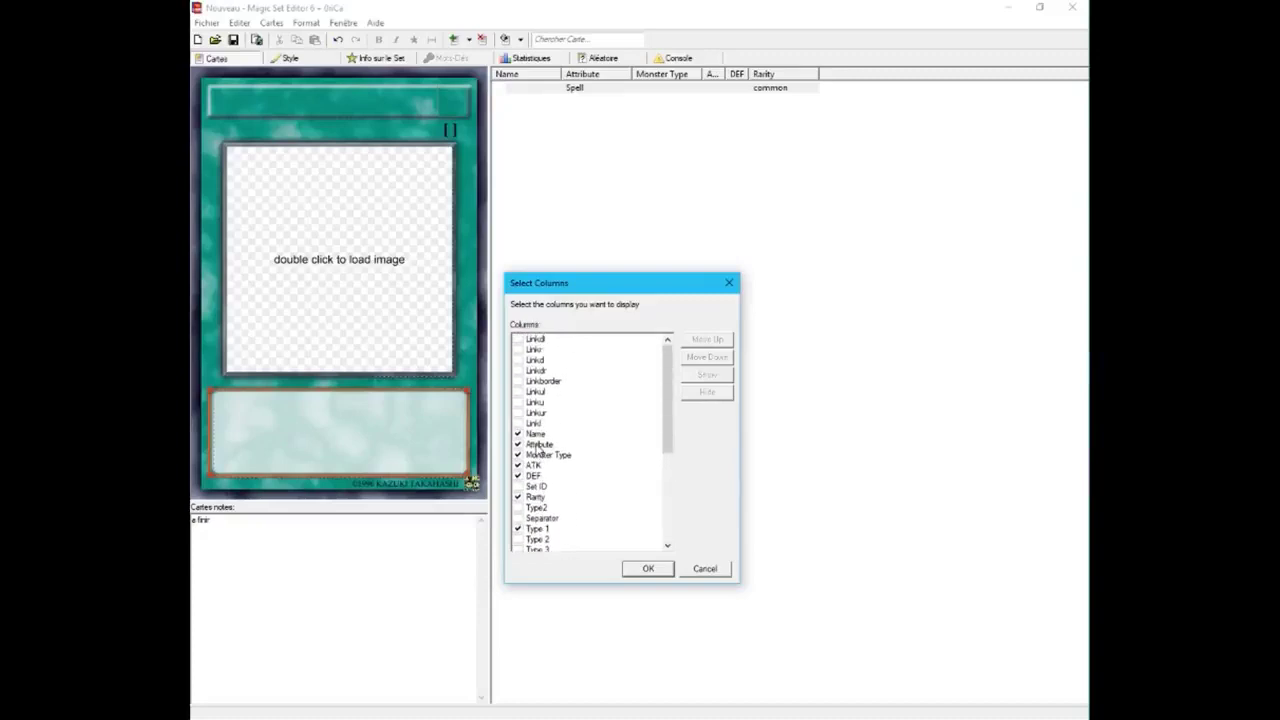
Step: Enable all the Link columns, from Linkdl to Linkl including Linkborder, and apply the column selection to the card list
click(517, 339)
click(517, 349)
click(517, 360)
click(517, 381)
click(517, 391)
click(517, 423)
click(648, 568)
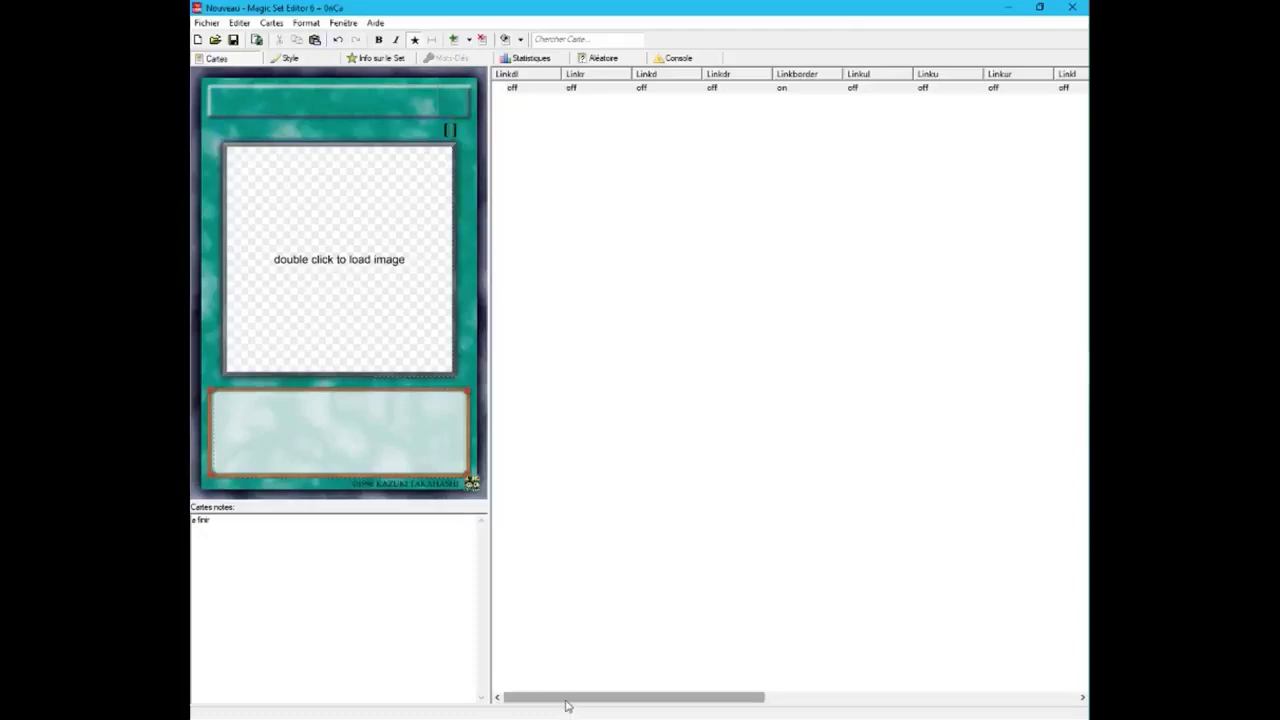
Step: Reopen the card list's column selection and disable all the Link columns
drag(566, 697, 668, 171)
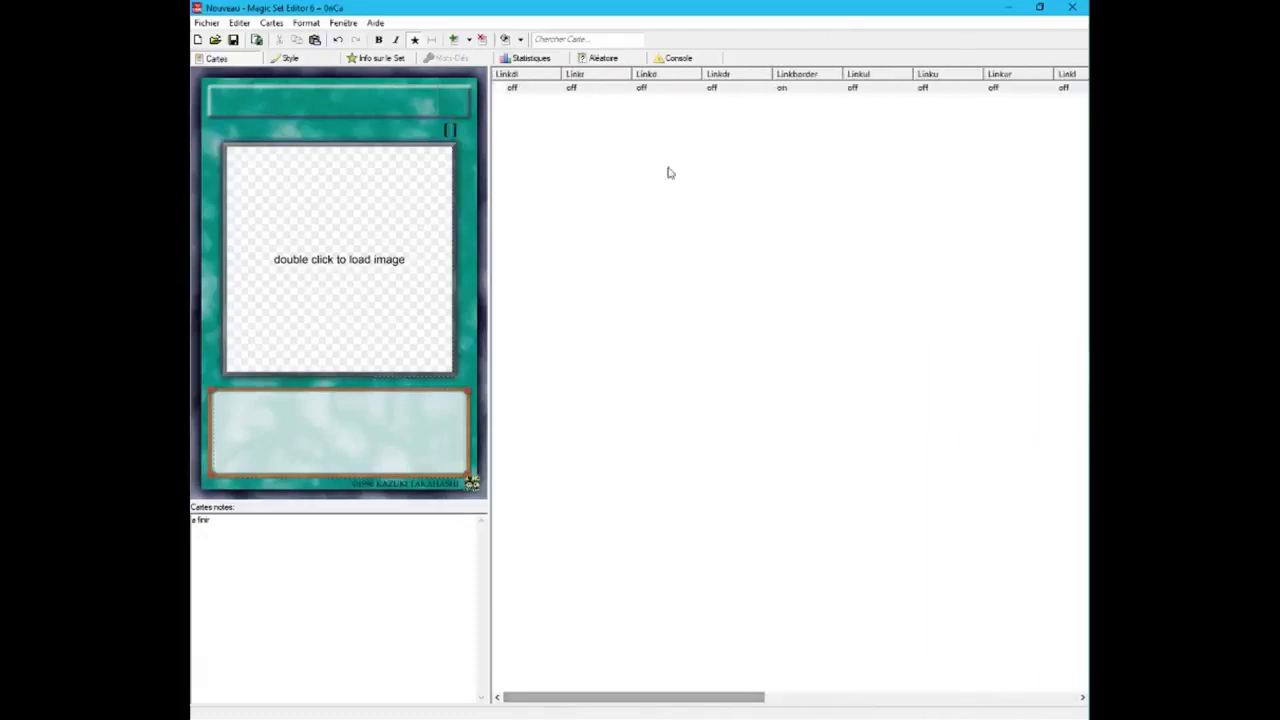
click(238, 22)
click(238, 22)
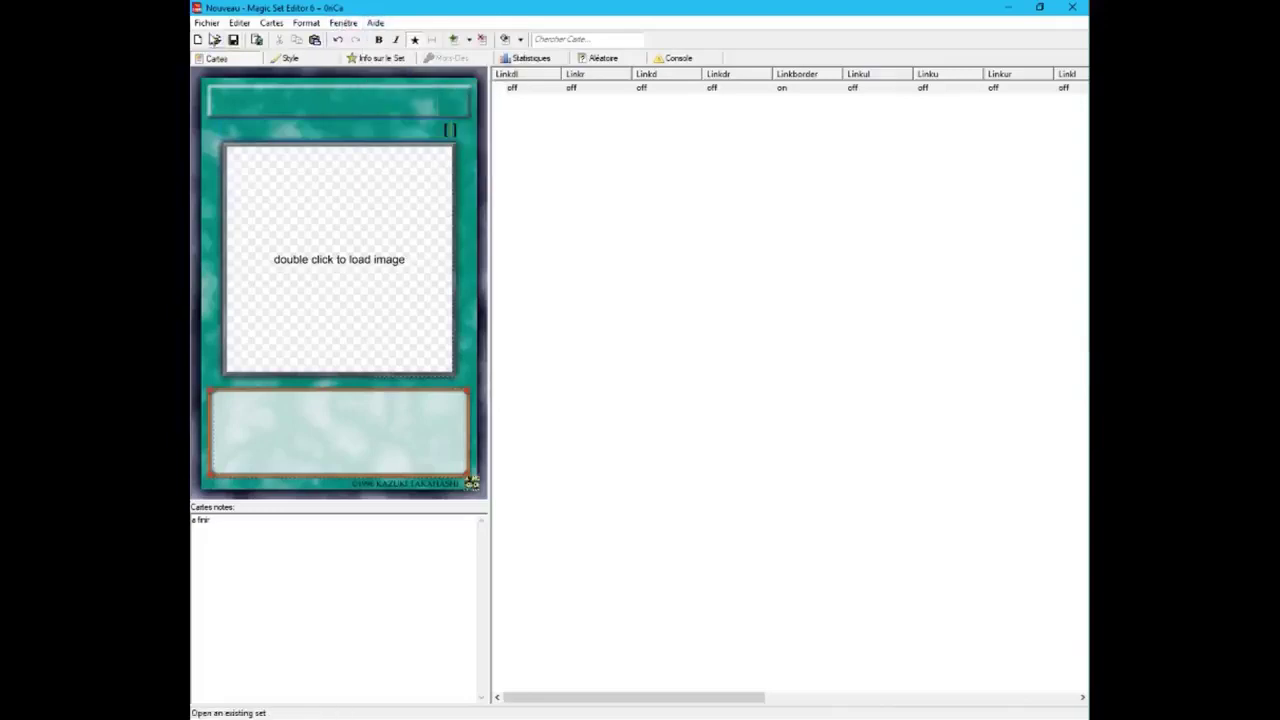
click(238, 22)
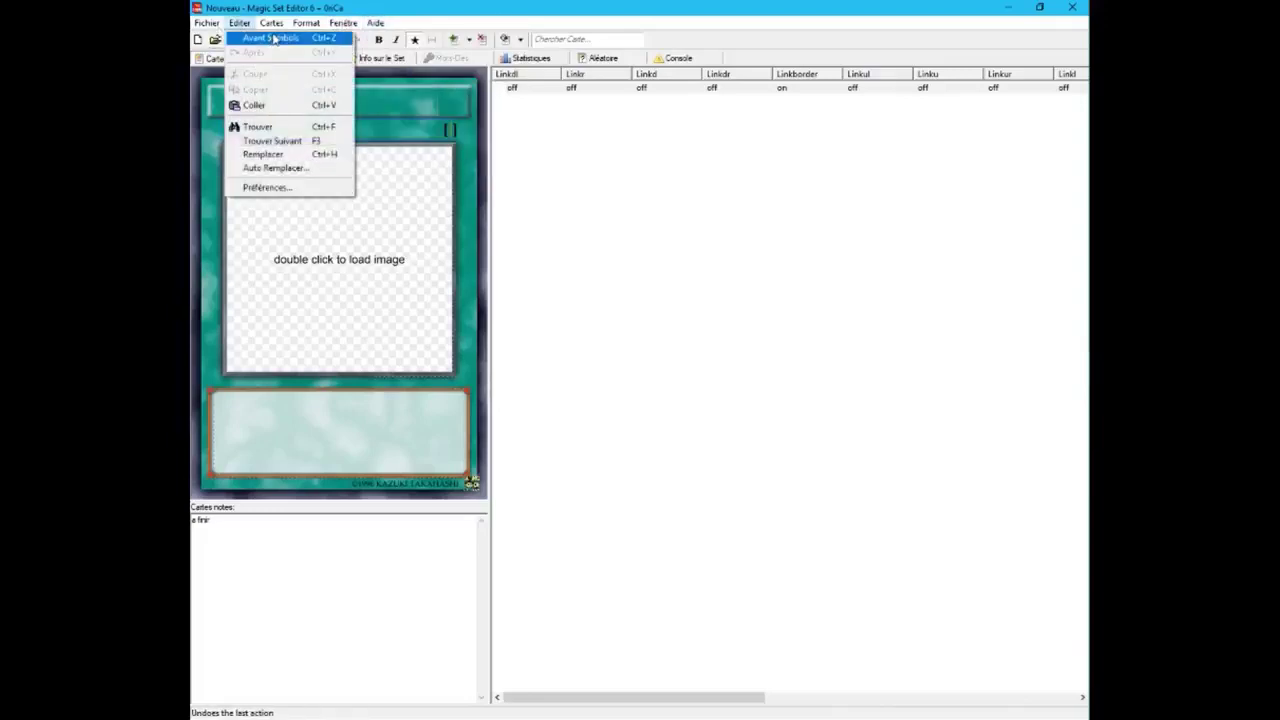
mouse_move(271, 22)
click(290, 145)
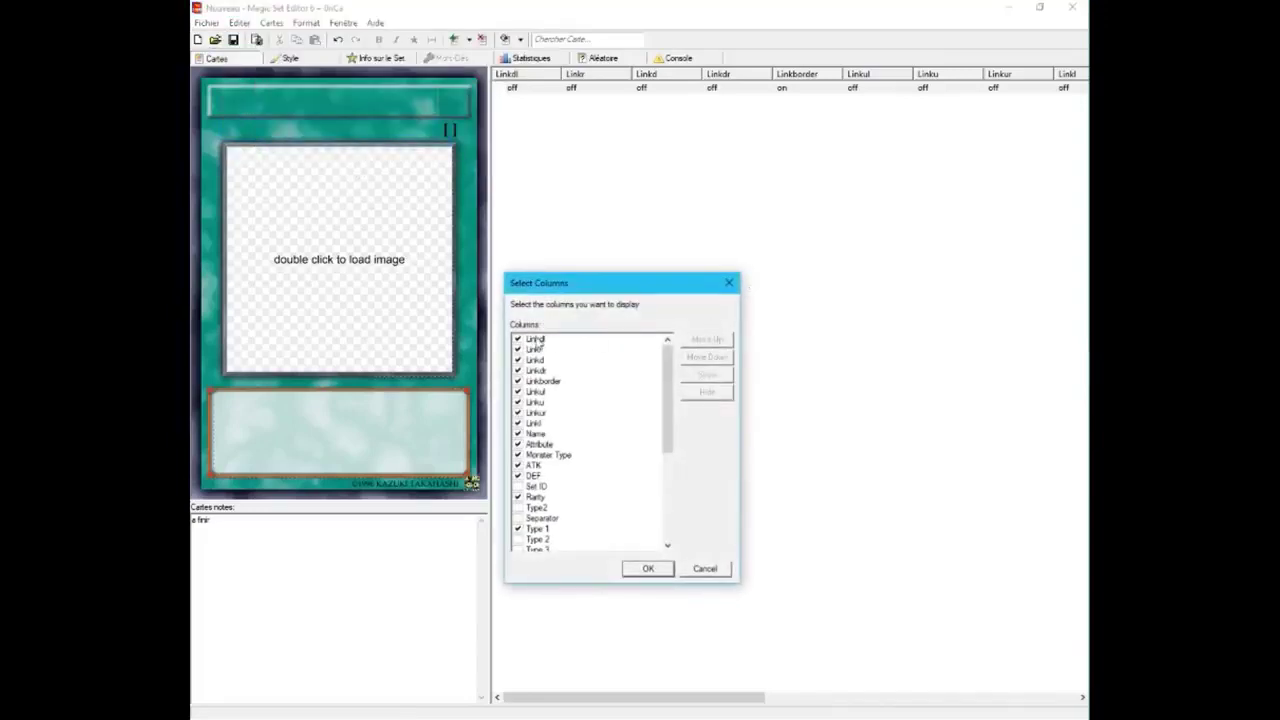
click(517, 339)
click(517, 349)
click(517, 360)
click(517, 381)
Step: Disable the Edition, Red Scale and Blue Scale columns and apply the column selection to the card list
scroll(563, 437, down, 2)
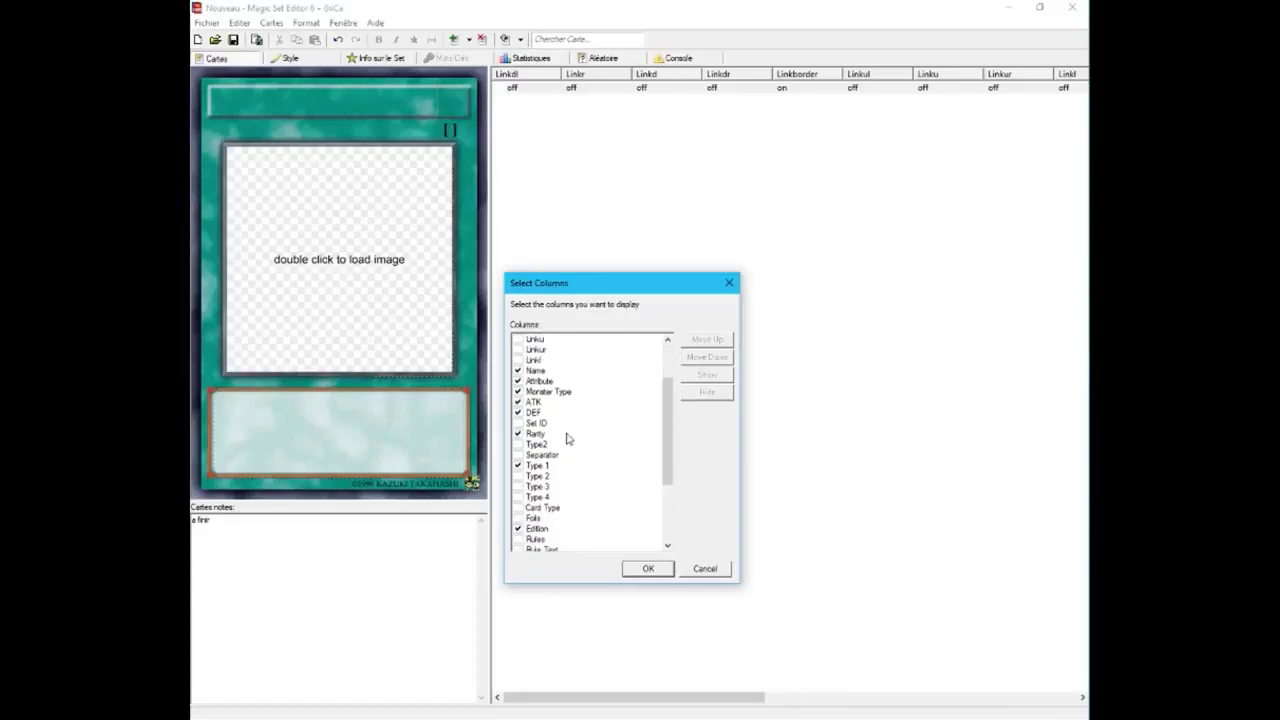
scroll(567, 438, down, 2)
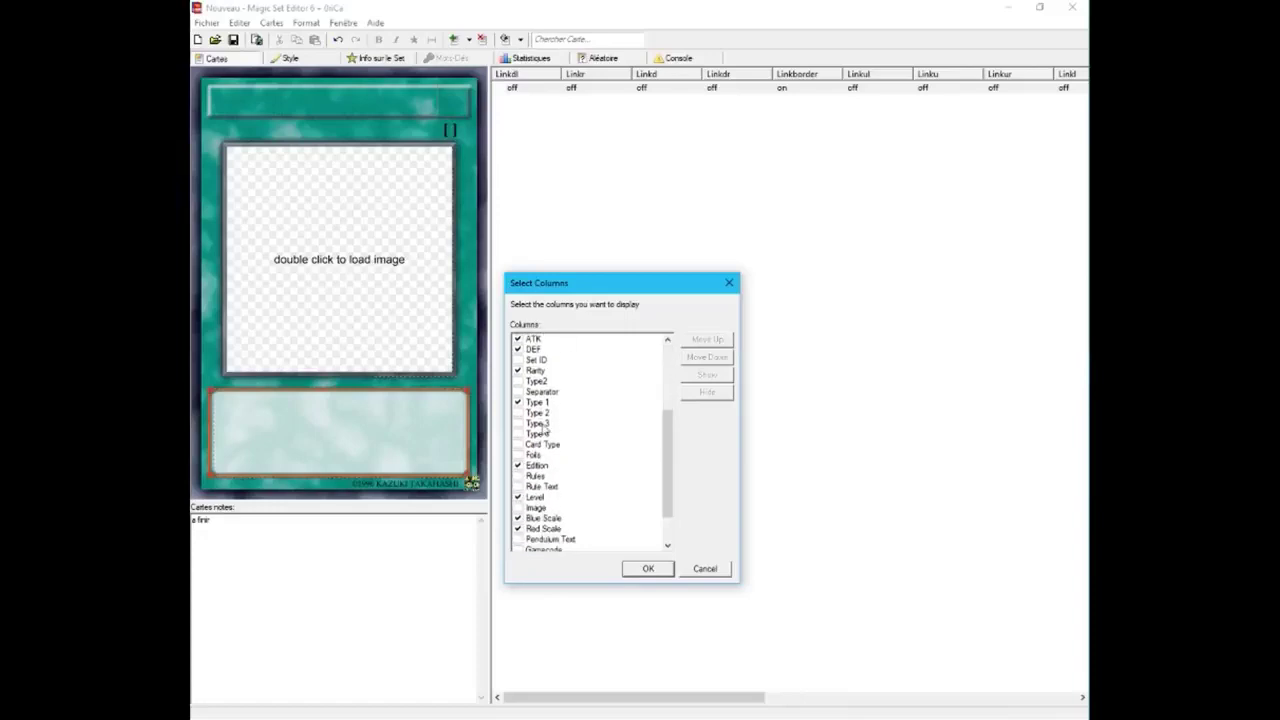
scroll(518, 514, down, 1)
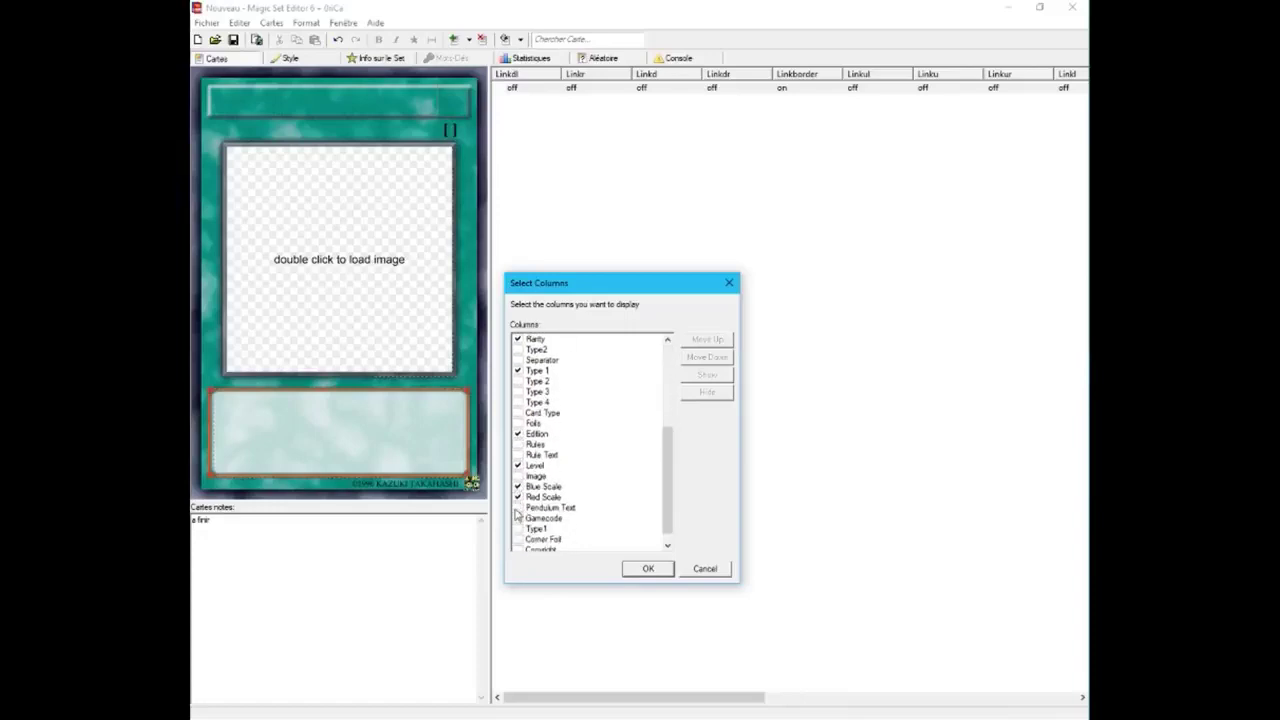
click(518, 434)
scroll(540, 505, down, 1)
scroll(540, 505, down, 1)
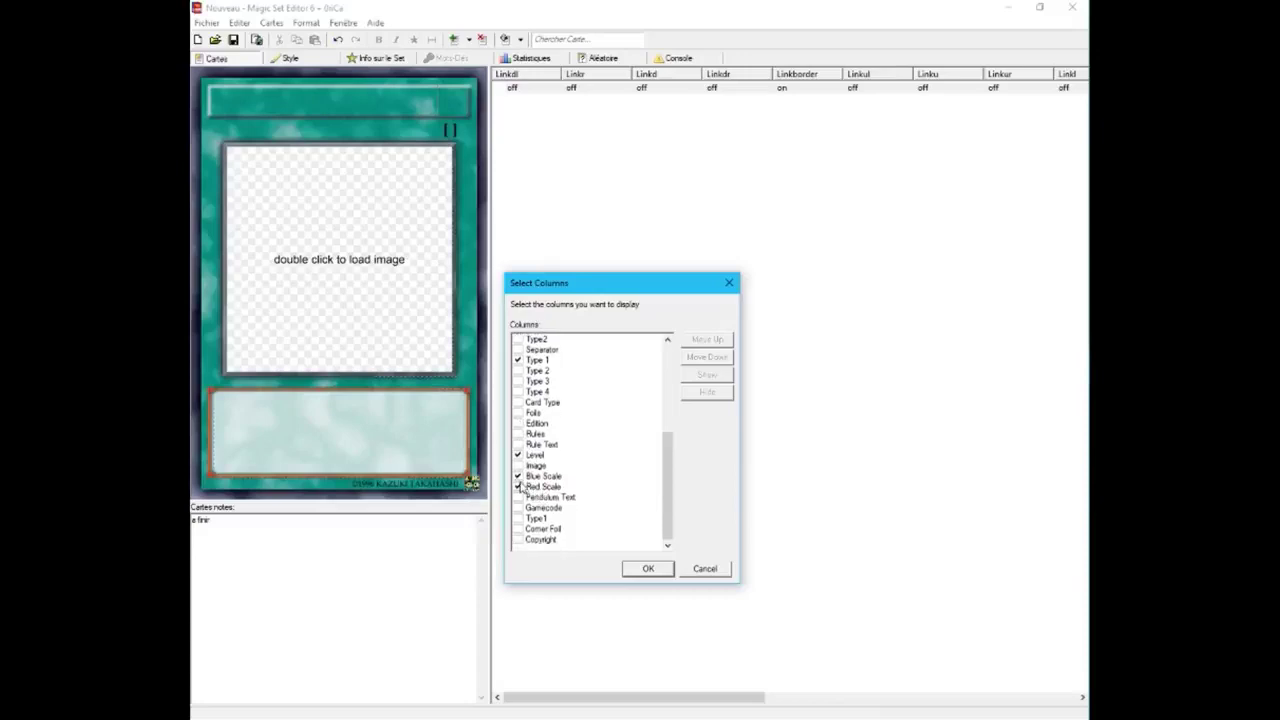
click(518, 487)
click(518, 476)
click(648, 568)
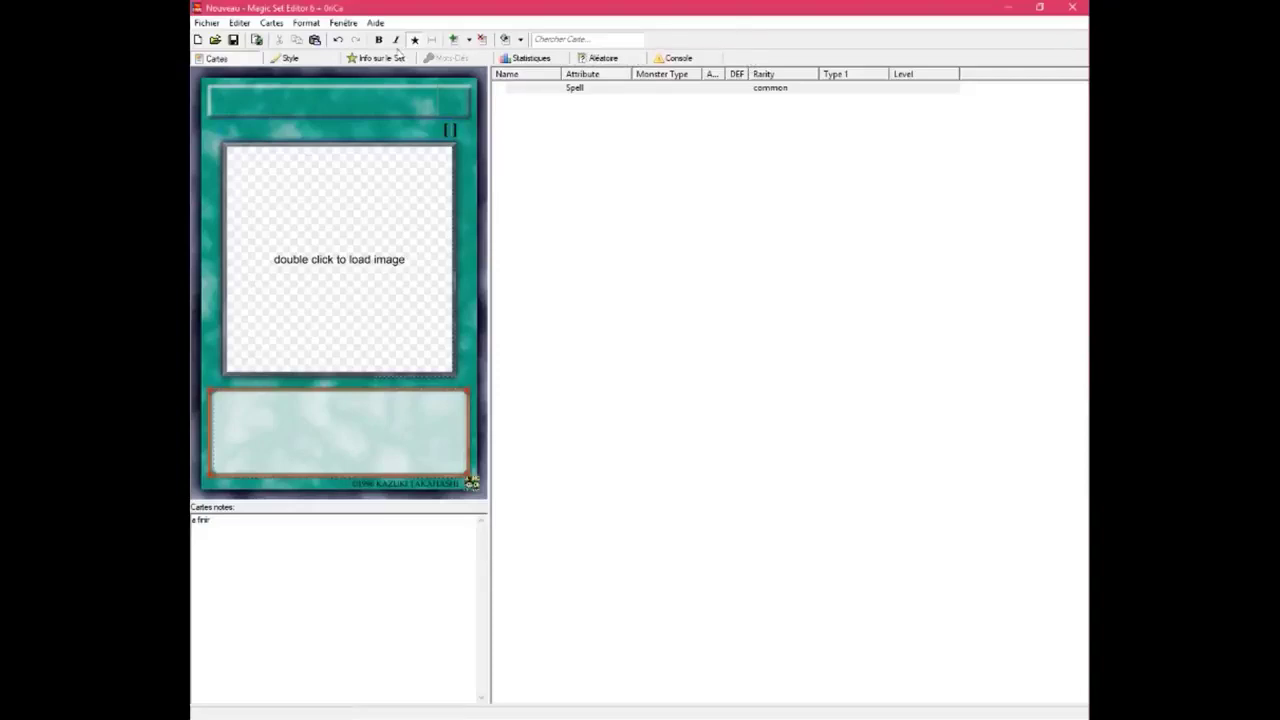
Step: Insert the % symbol between the brackets of the Spell card's type line
click(312, 24)
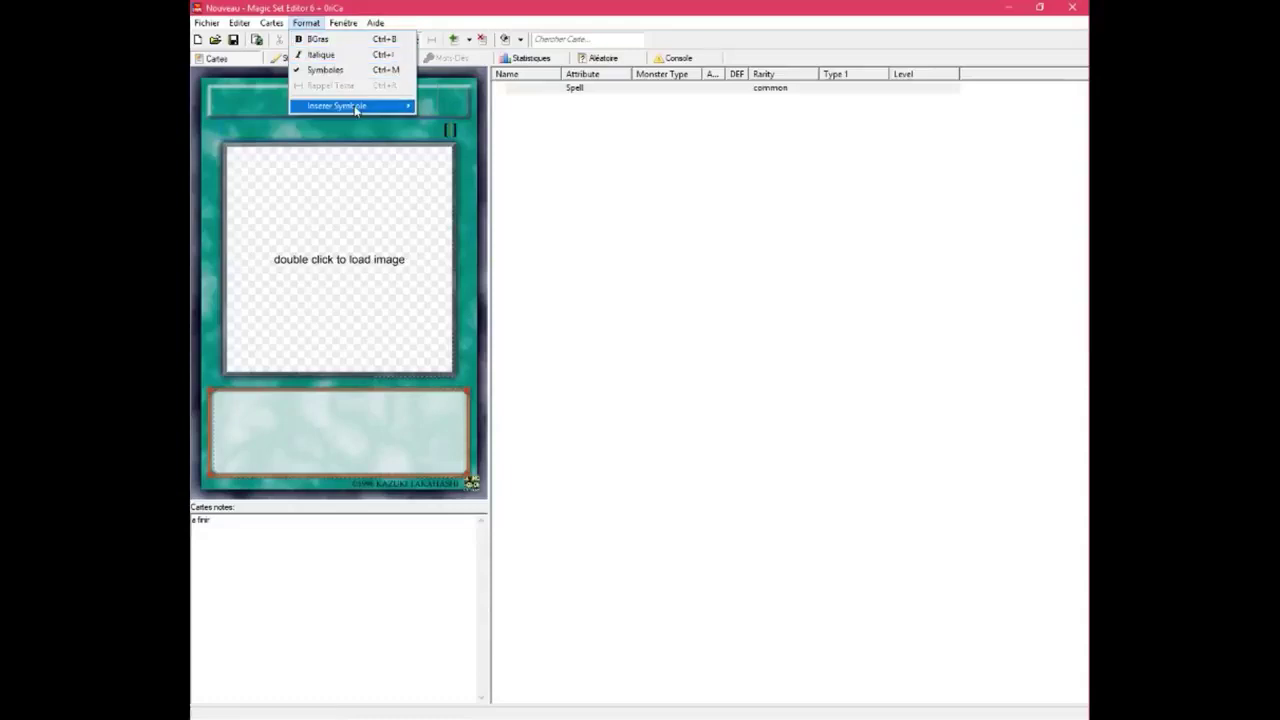
mouse_move(355, 110)
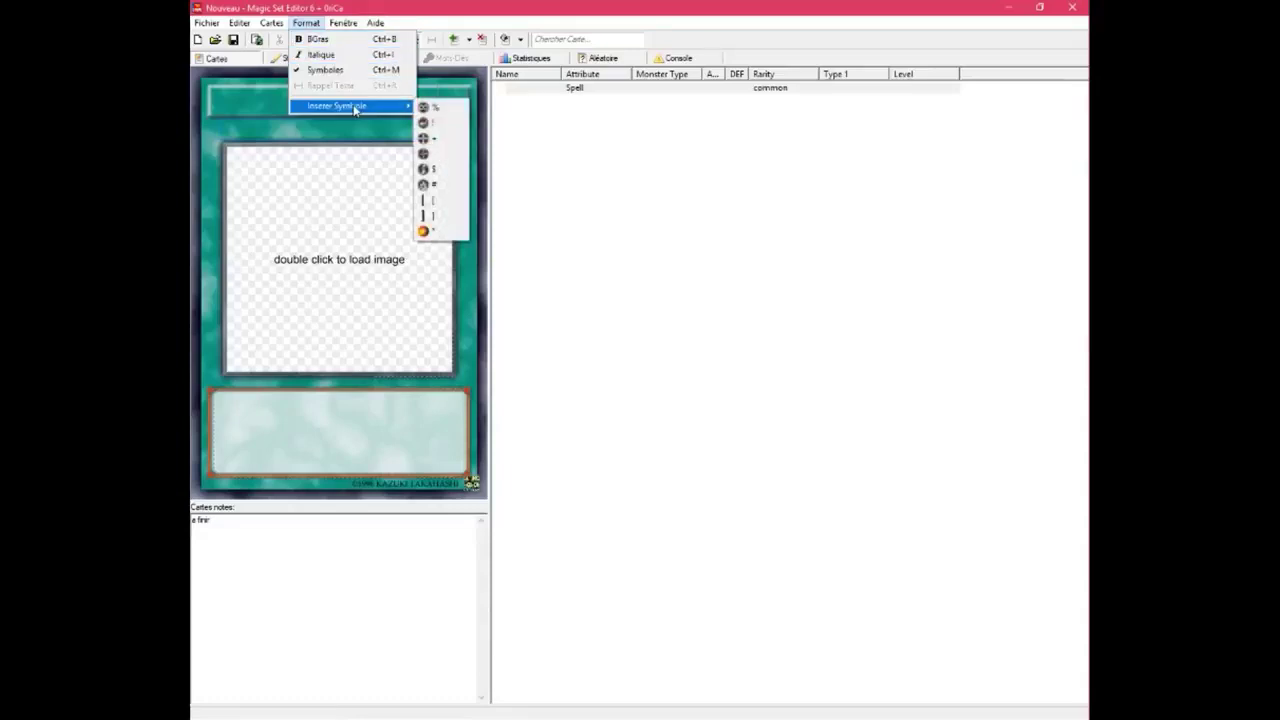
click(425, 107)
Step: Review the available window views, look at the messages in the console and return to the cards view
click(341, 24)
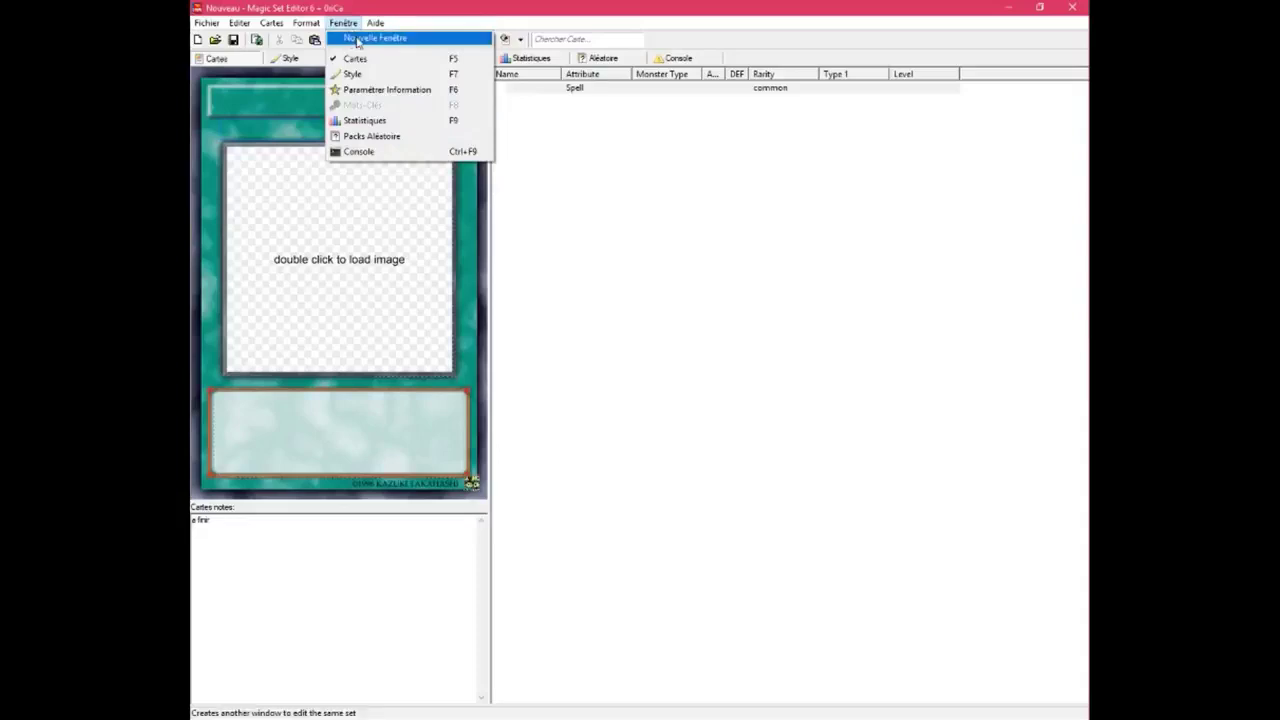
click(357, 58)
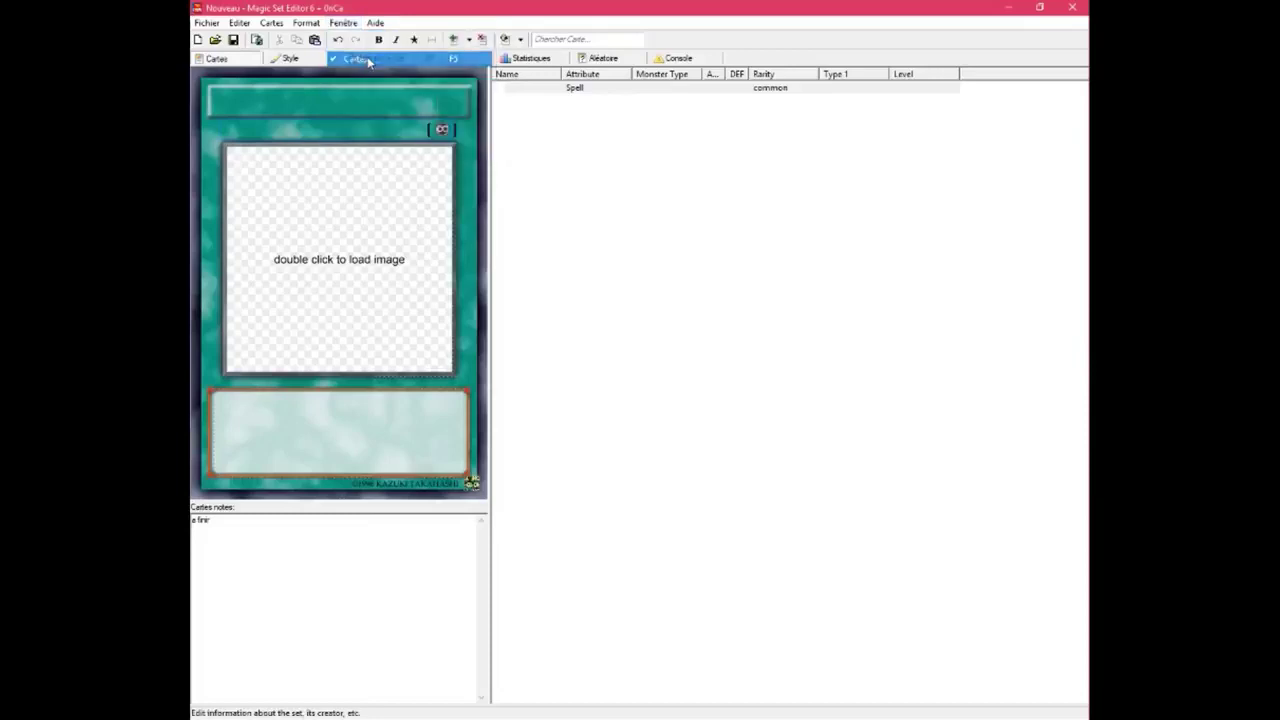
click(343, 22)
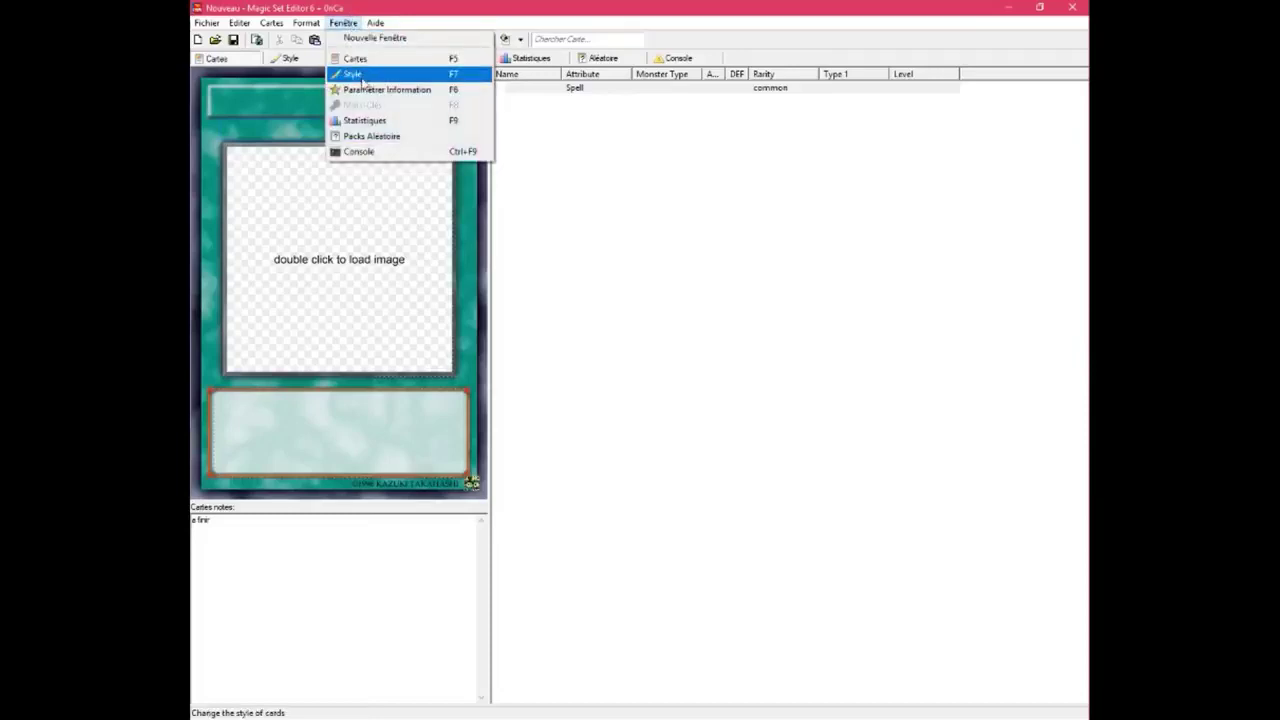
click(512, 9)
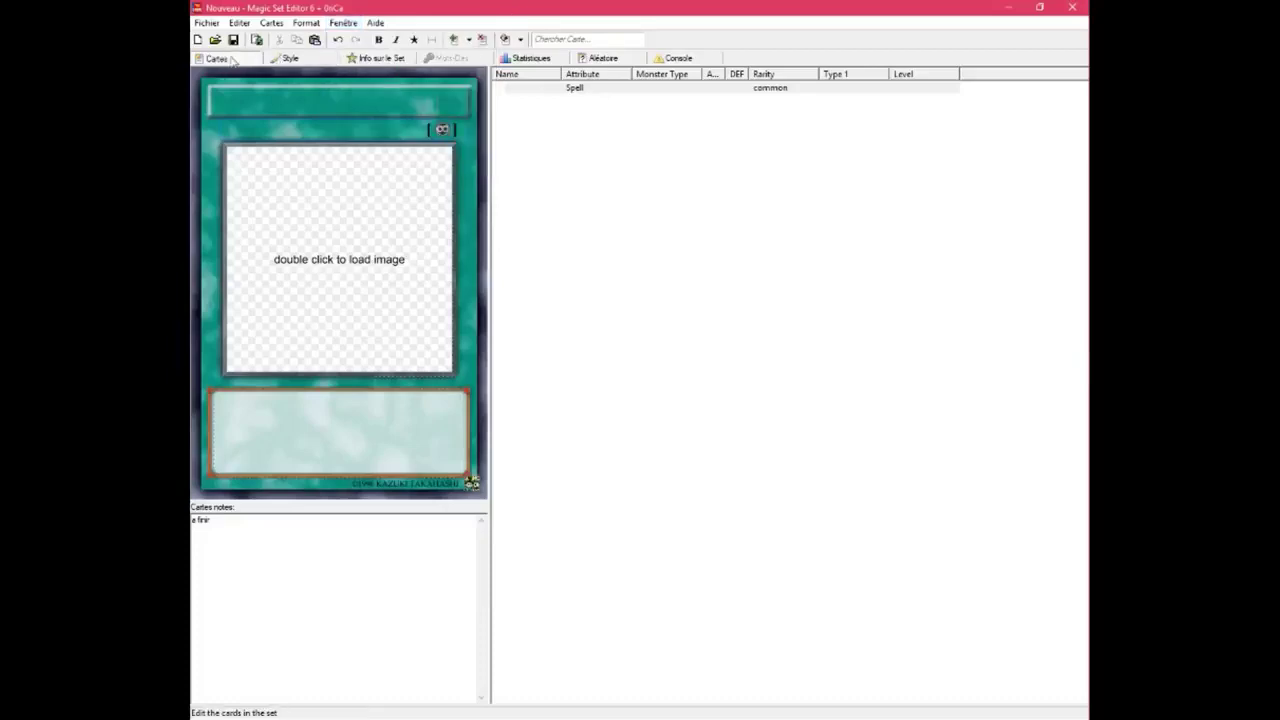
click(343, 23)
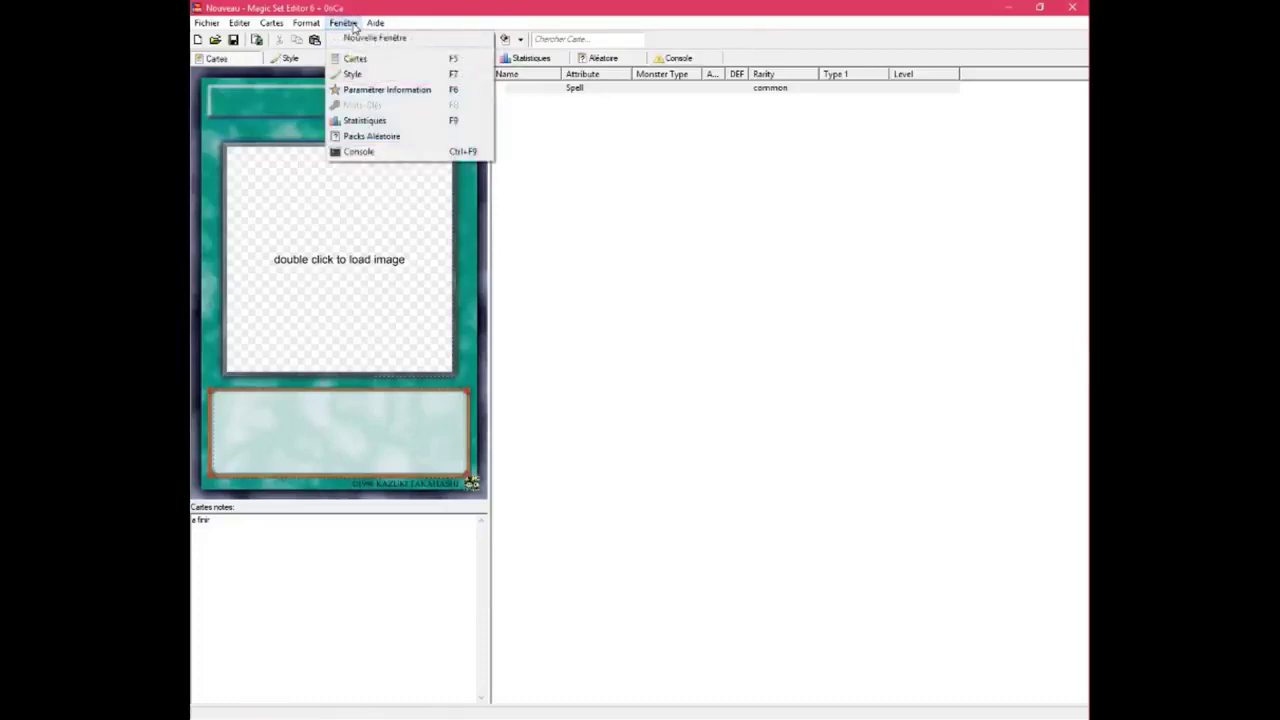
click(395, 153)
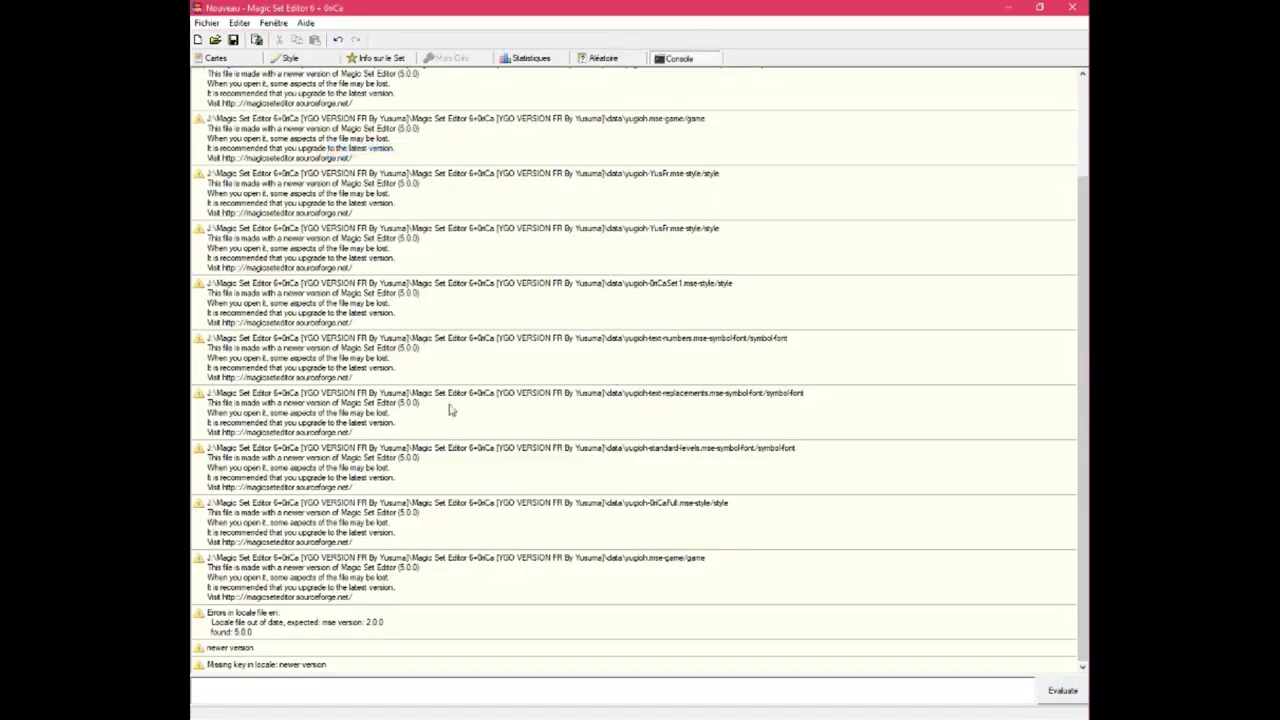
click(216, 59)
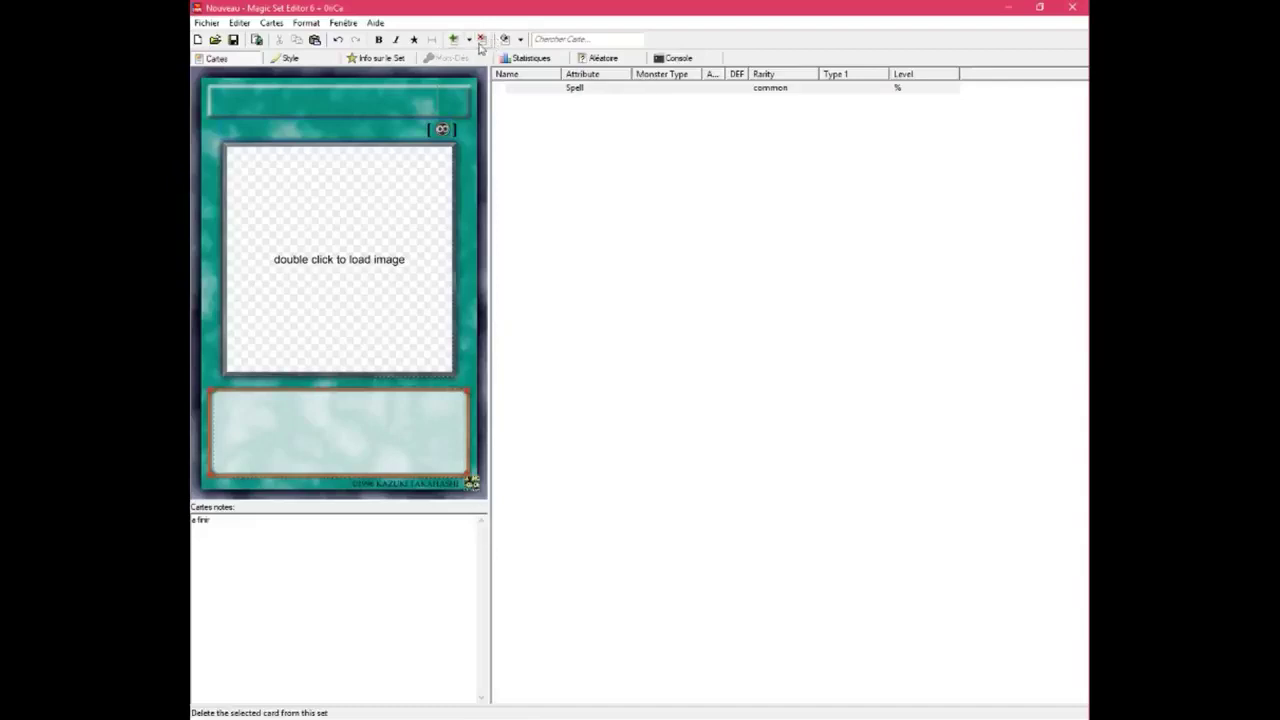
Step: Review the window and help commands, look at the program's version information and close it
click(343, 23)
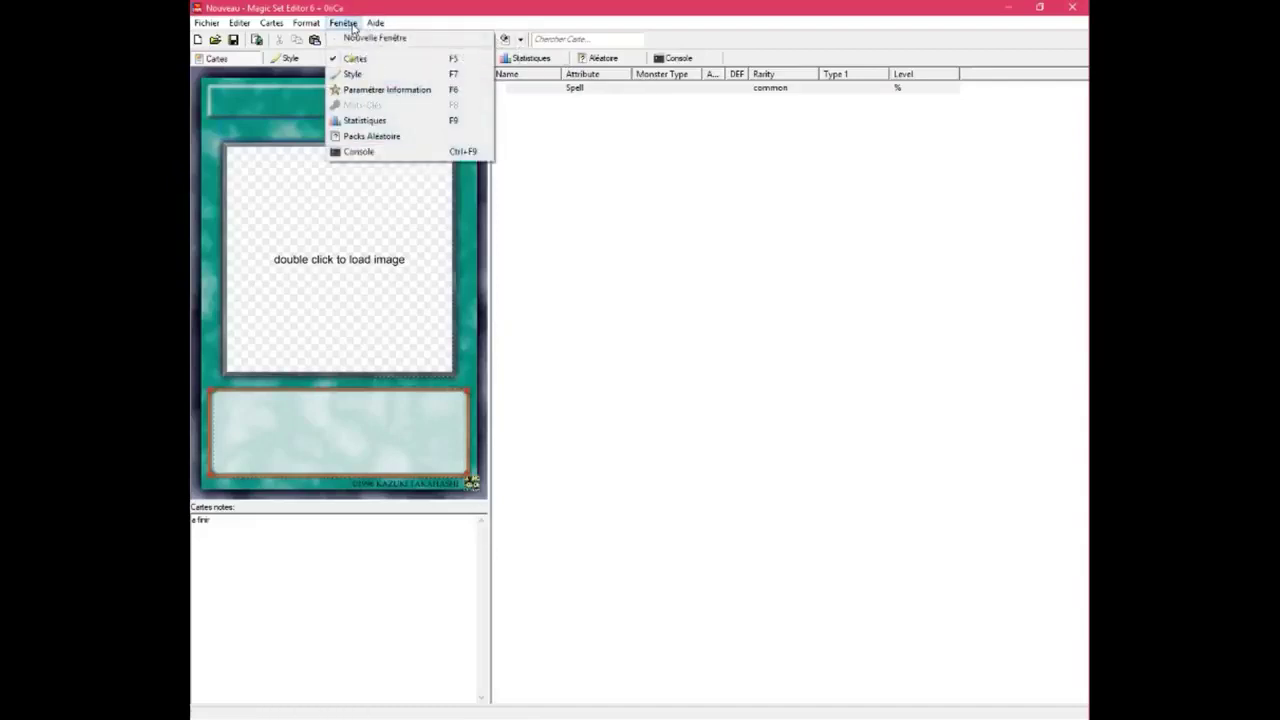
mouse_move(372, 27)
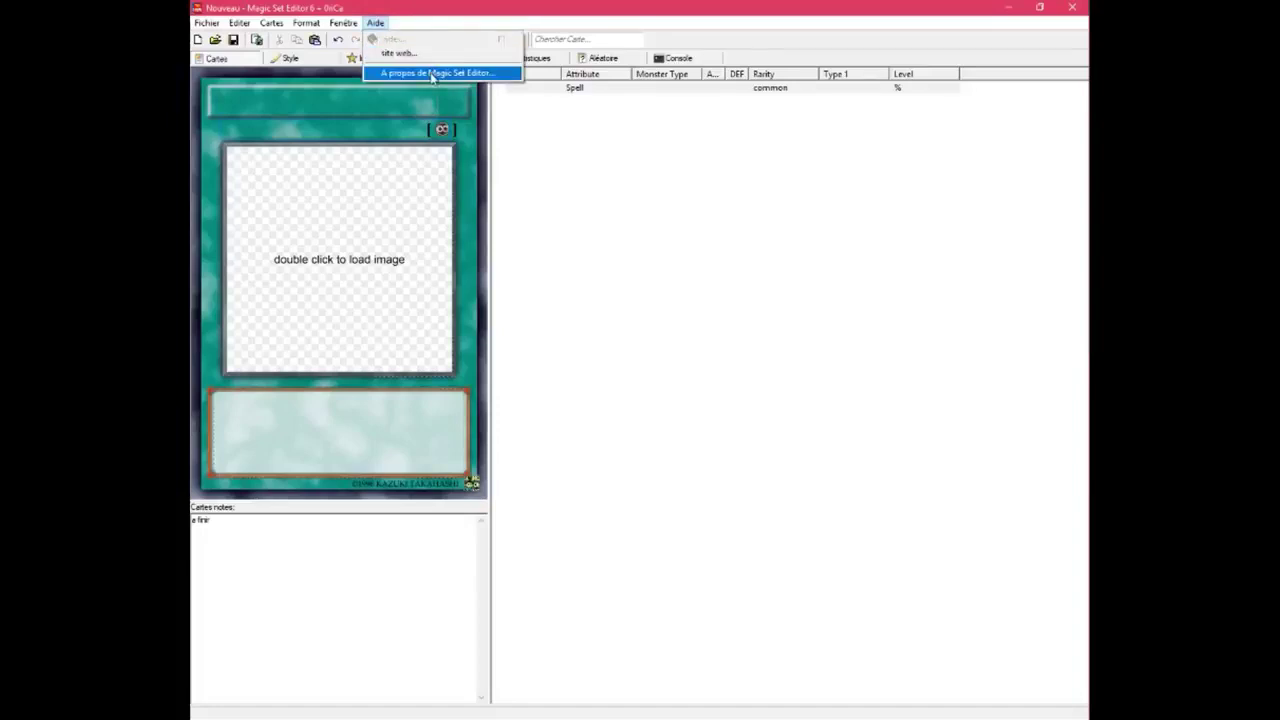
click(433, 78)
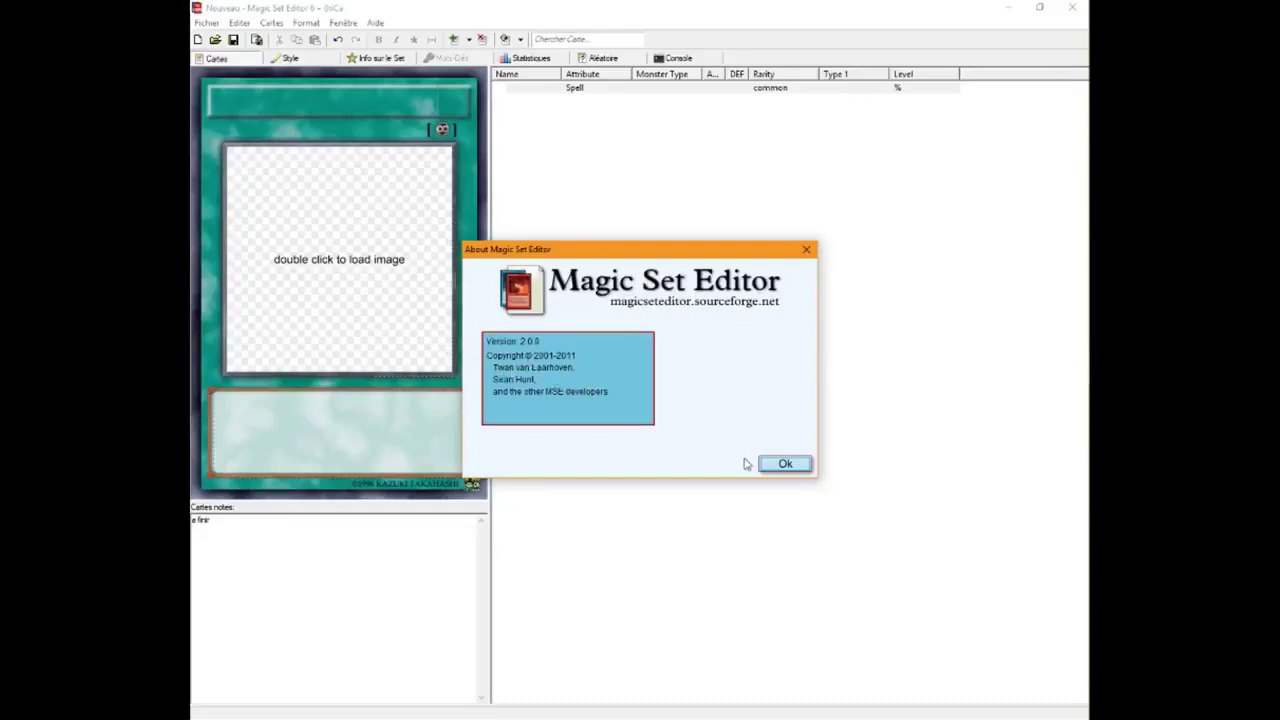
click(784, 464)
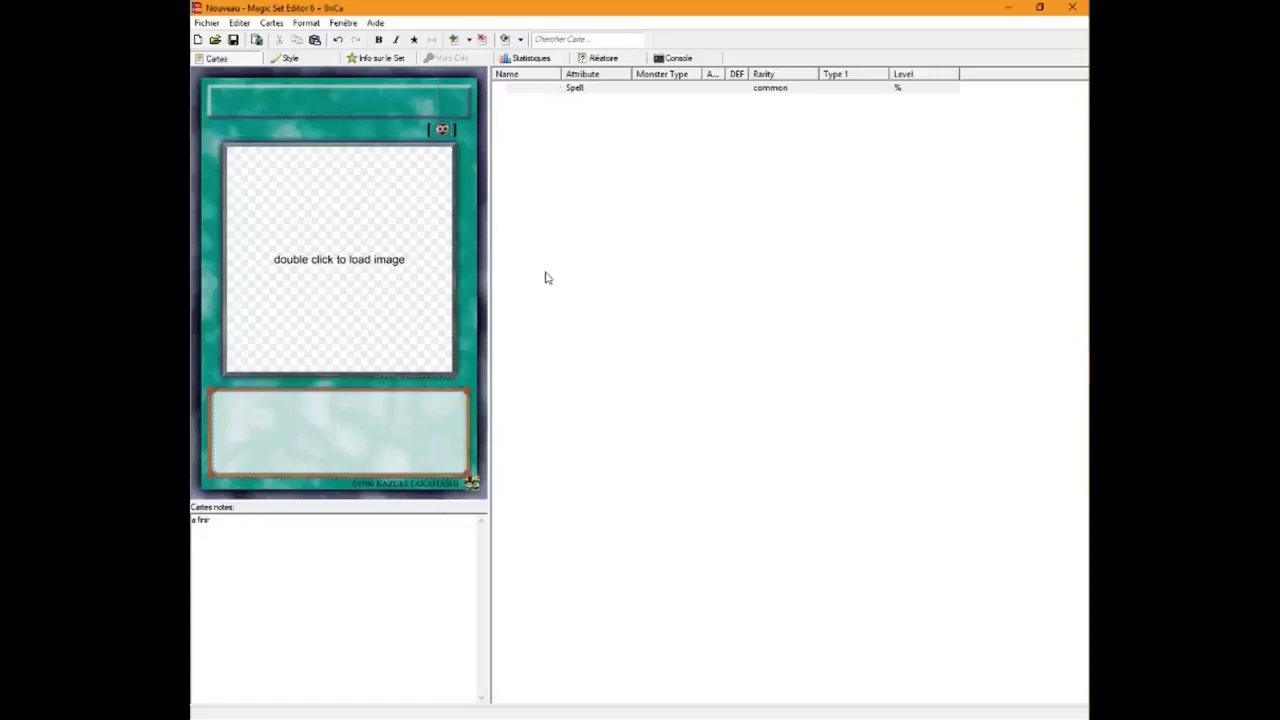
Step: Preview the Spell card in the 0riCa Full Art and 0riCa Set 1 styles and switch back to the YusFR style
click(575, 43)
click(610, 88)
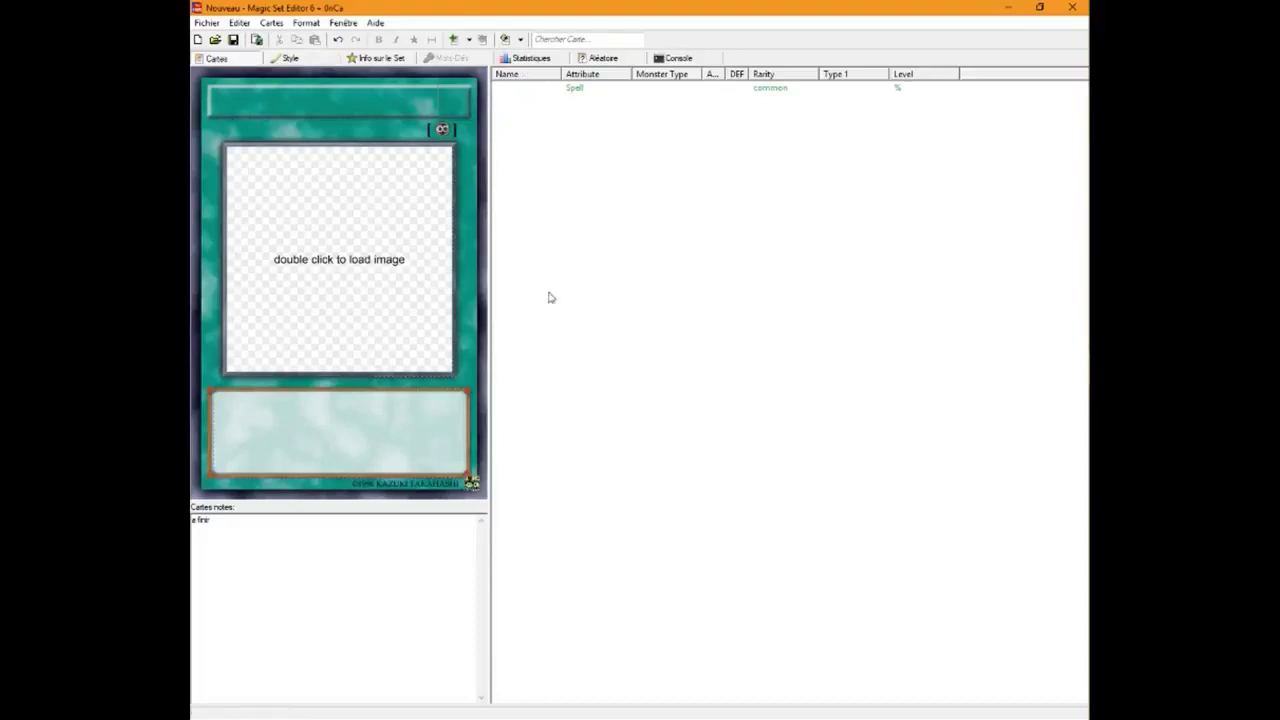
click(306, 60)
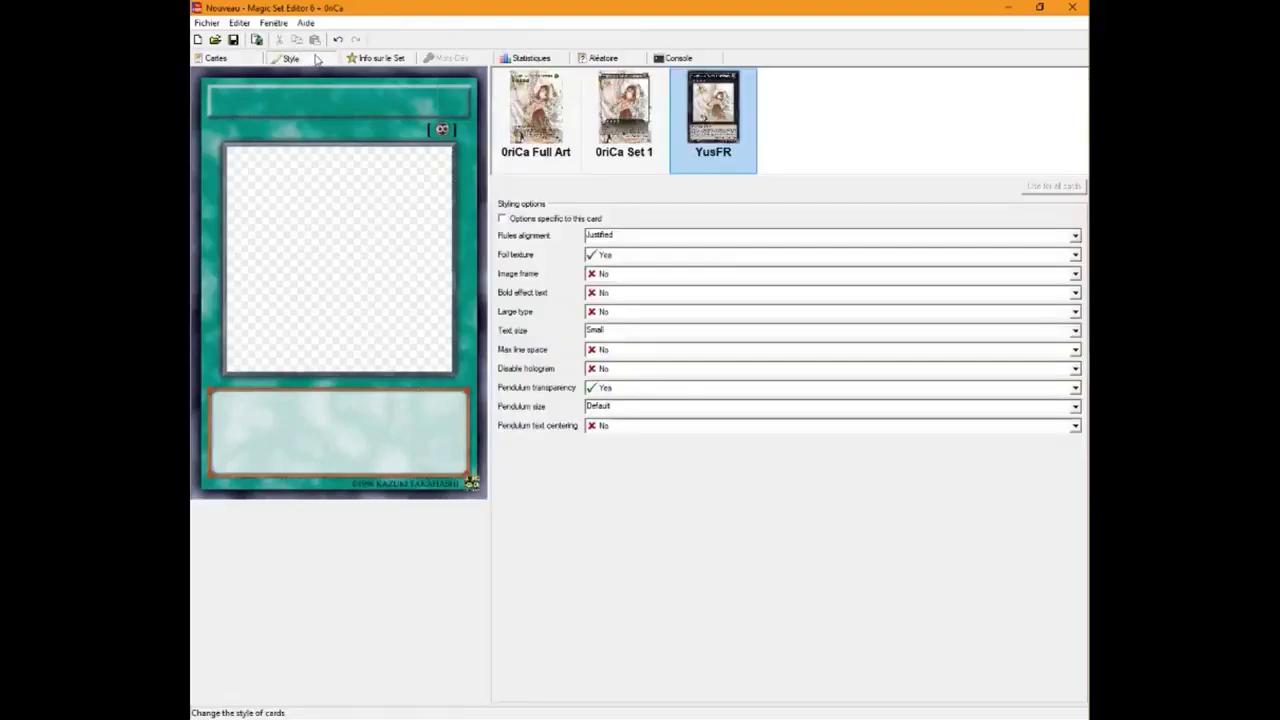
click(551, 115)
click(612, 112)
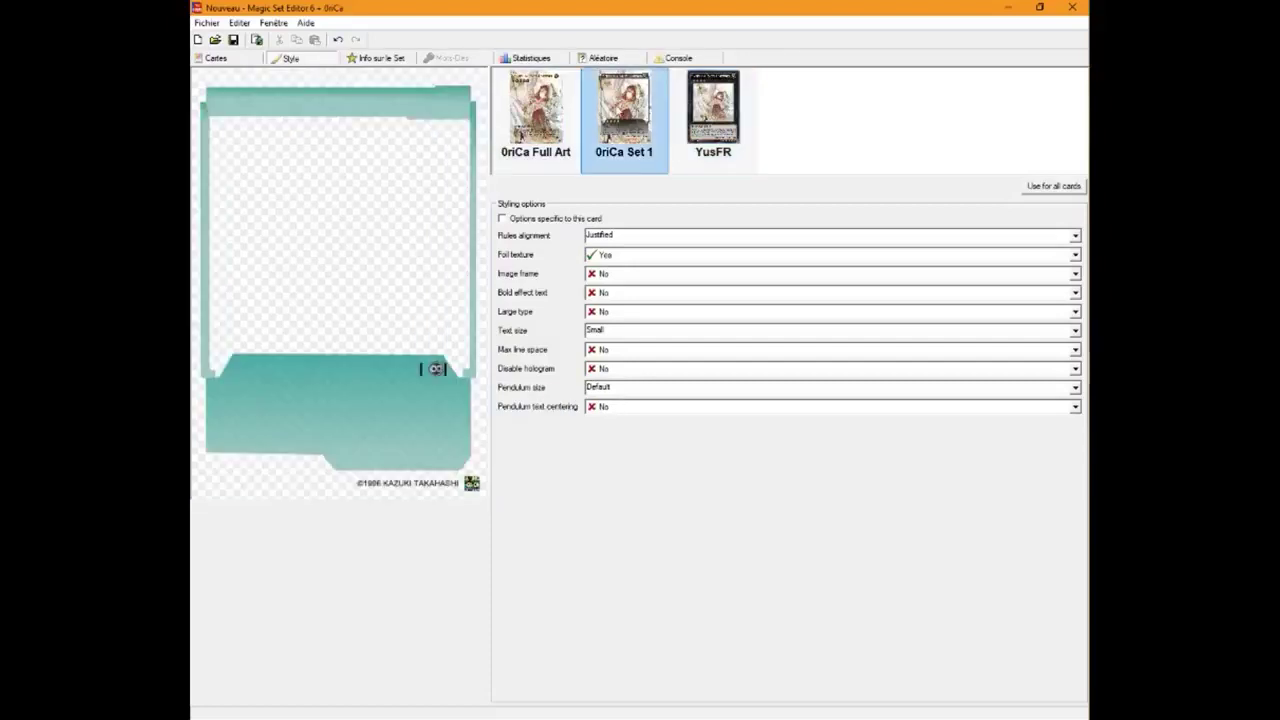
click(685, 110)
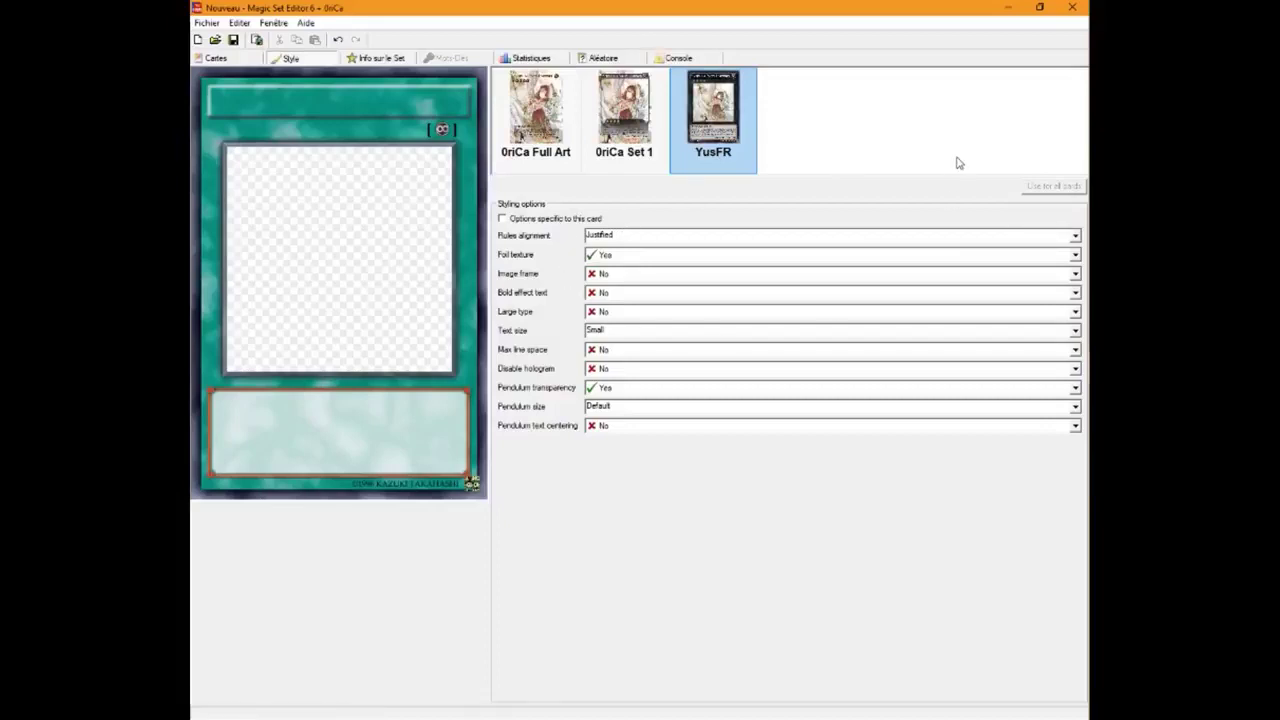
Step: Examine the choices for the rules alignment option of the YusFR style, keeping Justified
click(639, 237)
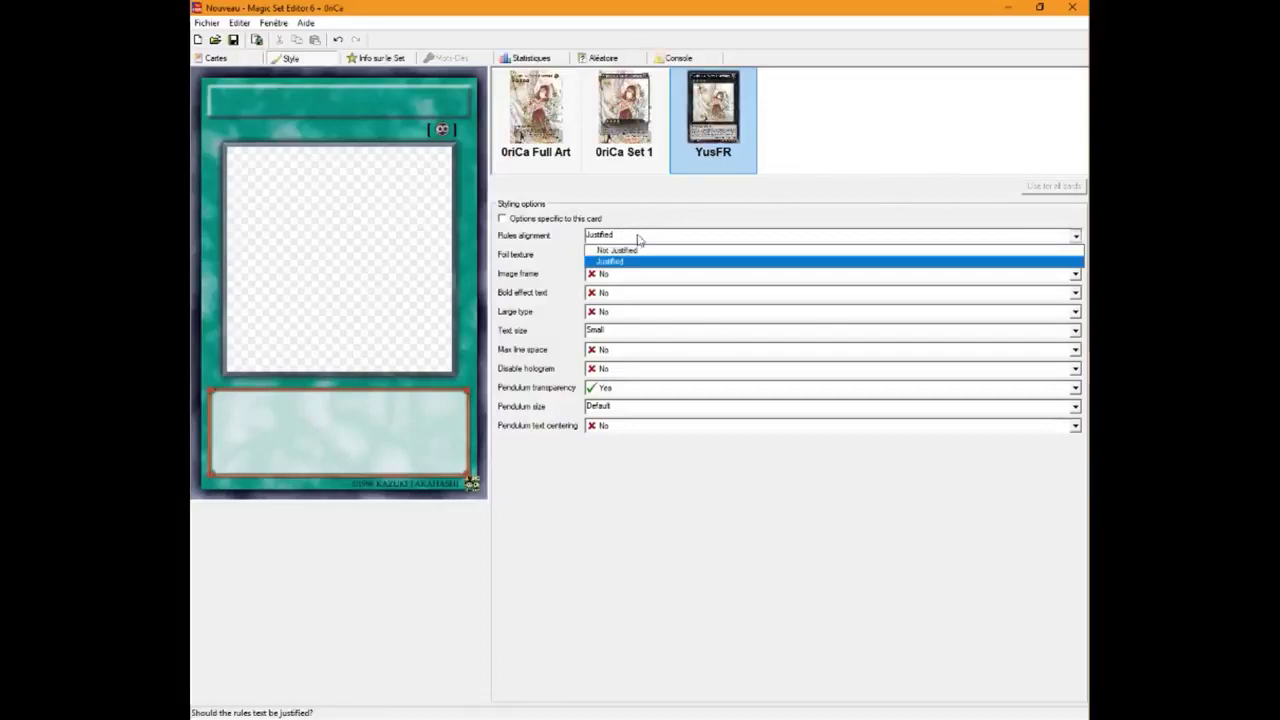
click(640, 237)
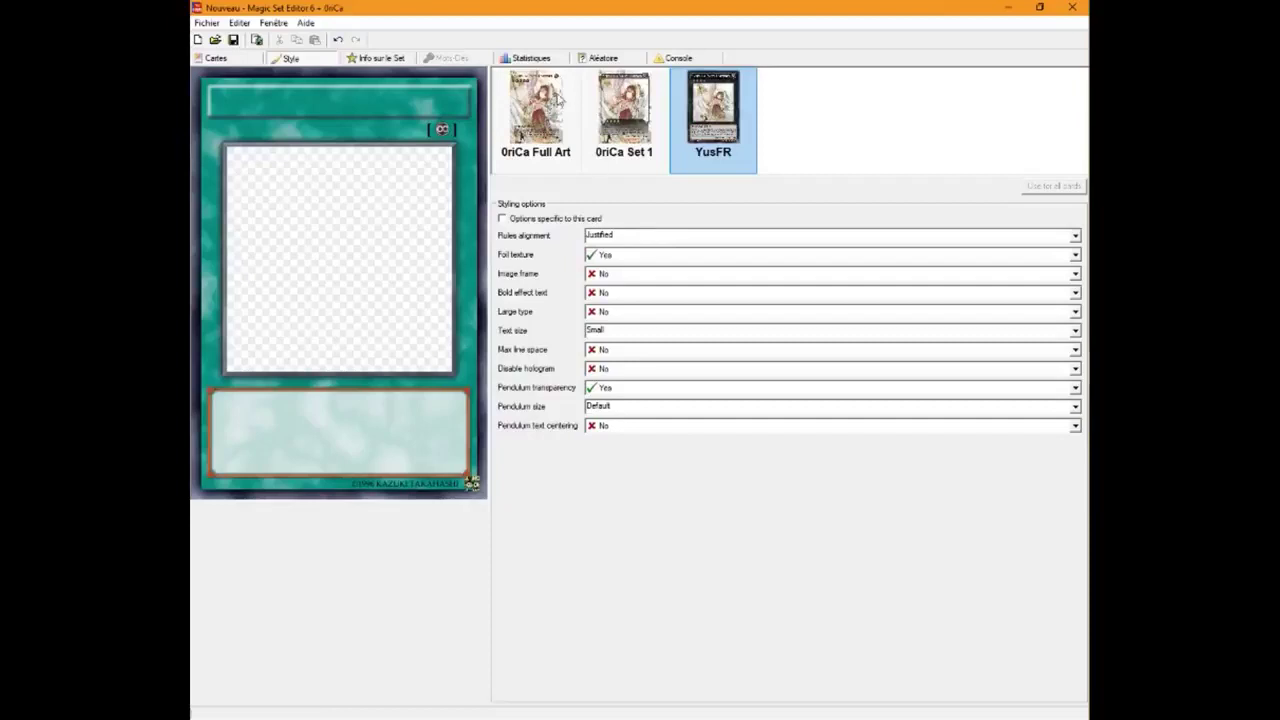
click(630, 234)
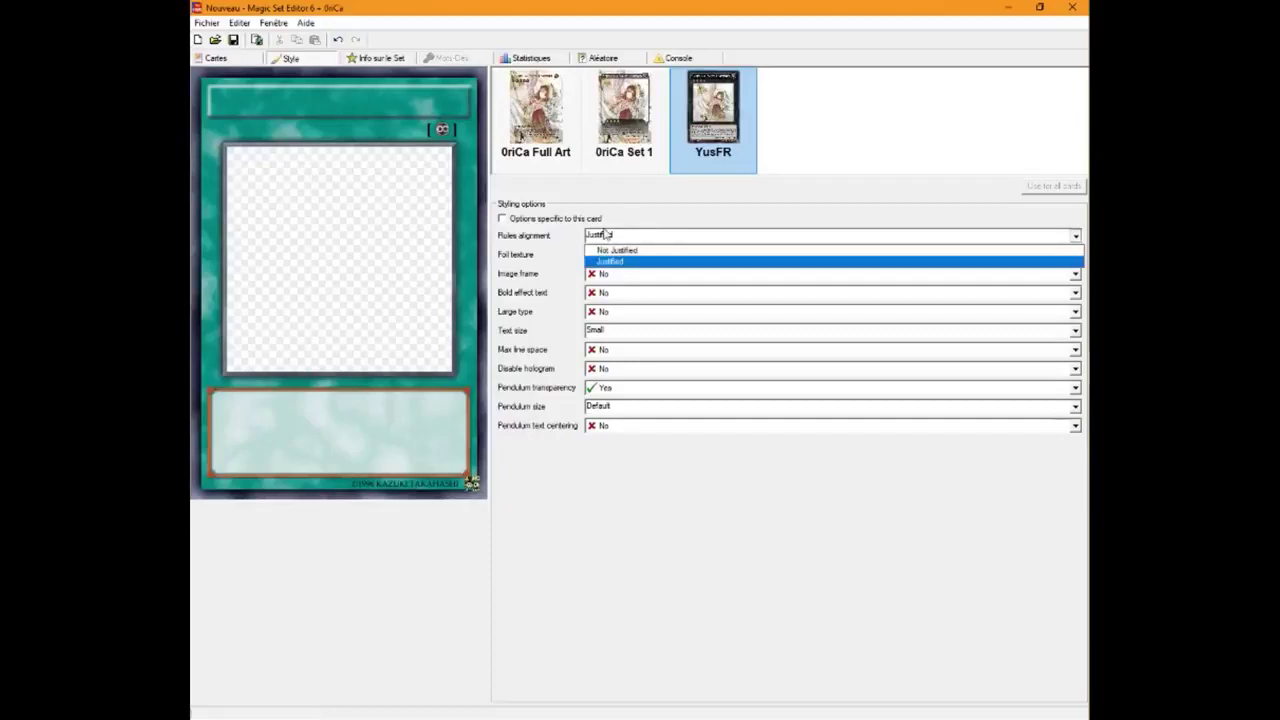
click(606, 234)
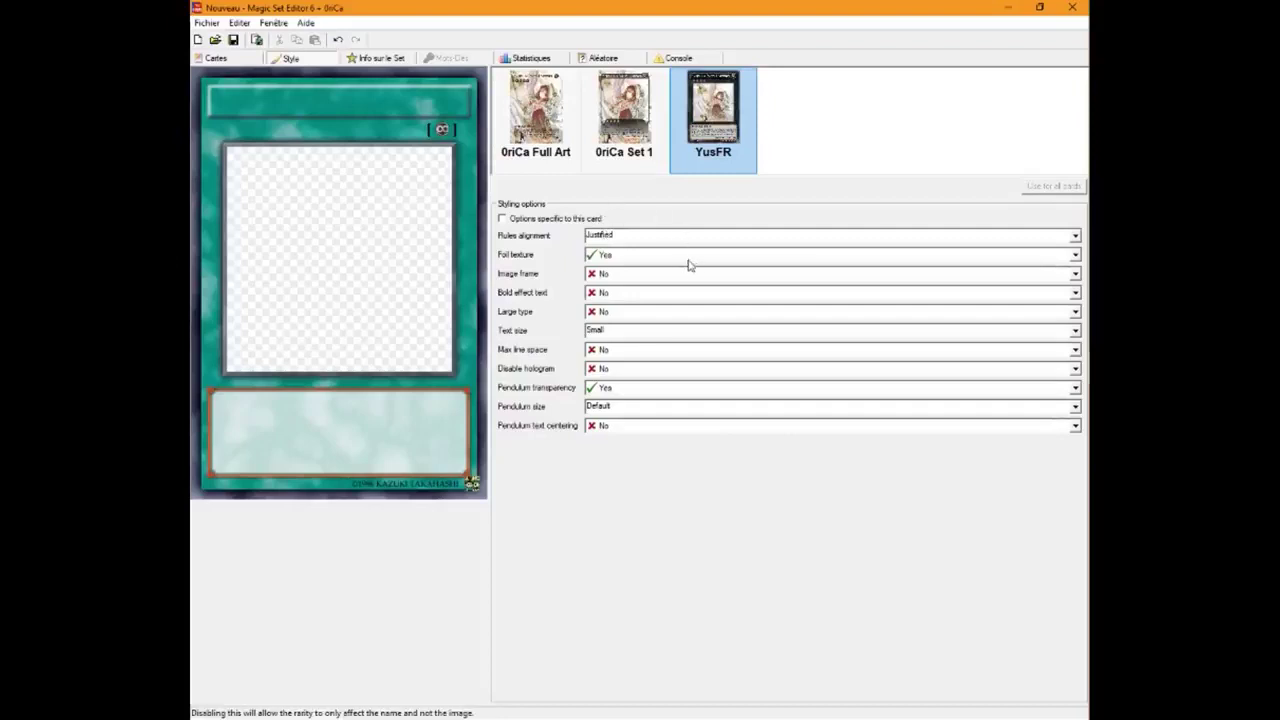
click(620, 235)
click(619, 235)
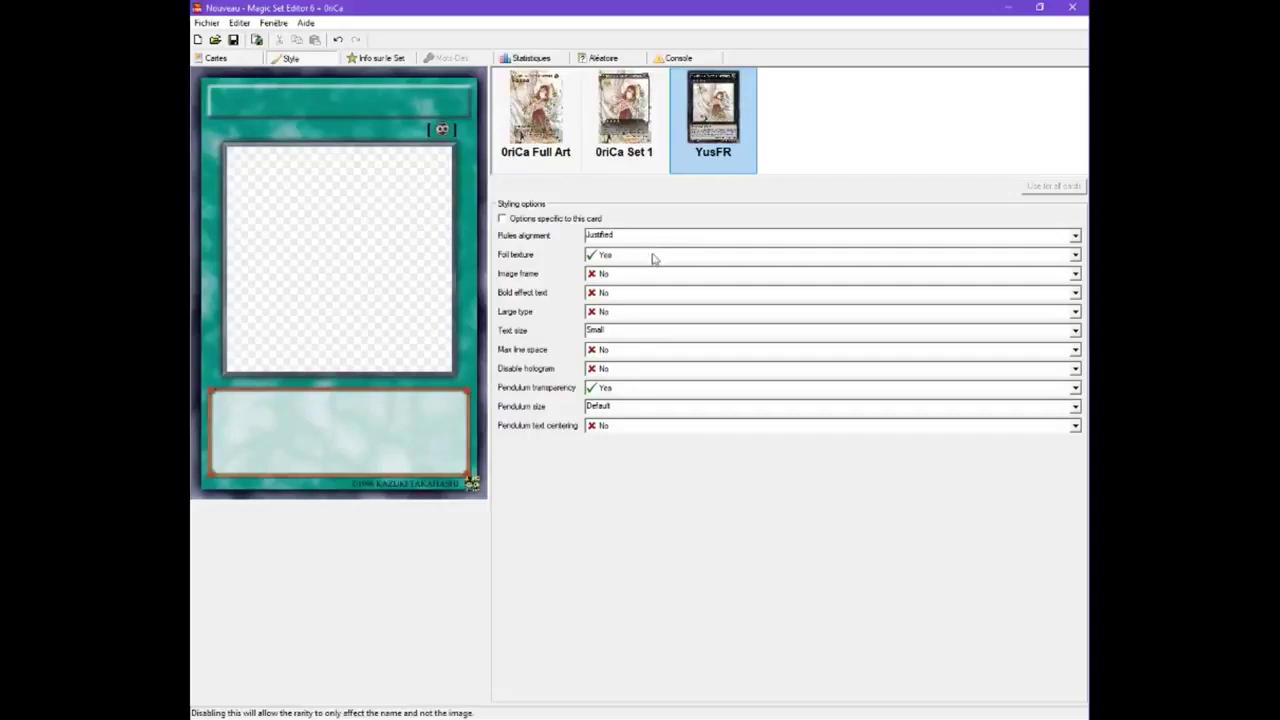
Step: Examine the choices for the foil texture and image frame styling options, leaving both as they are
click(653, 256)
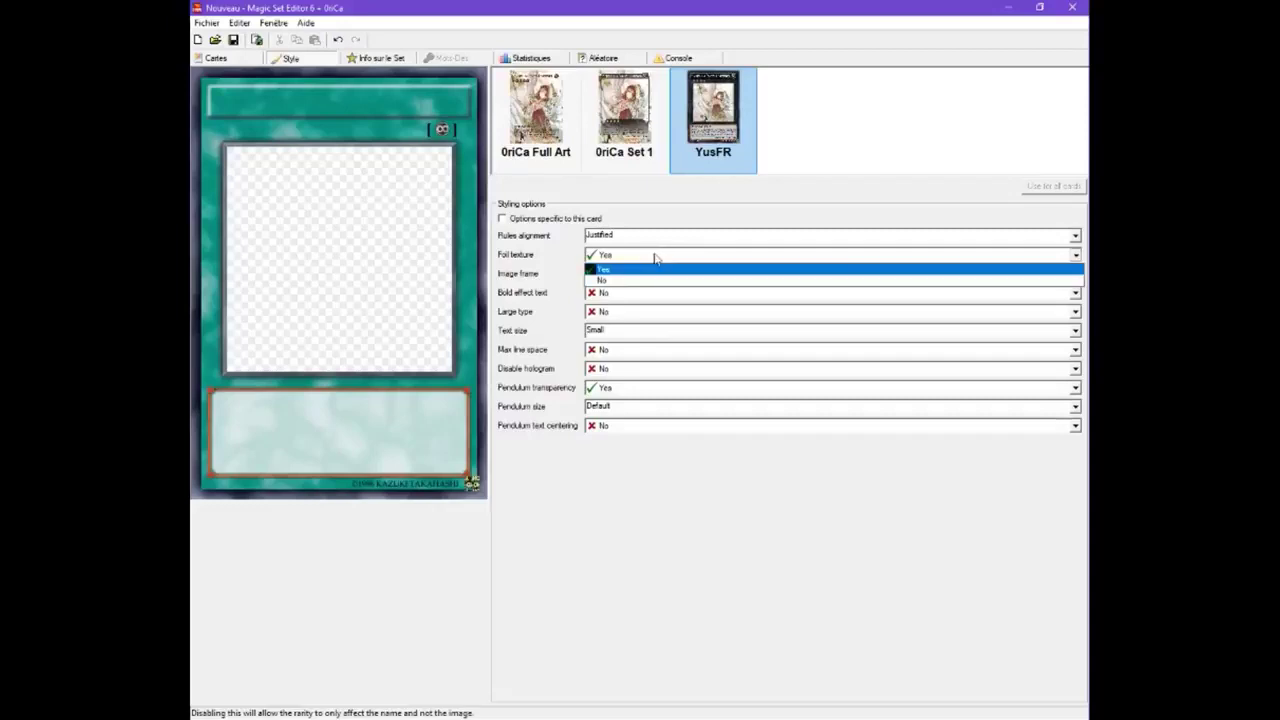
click(653, 258)
click(655, 273)
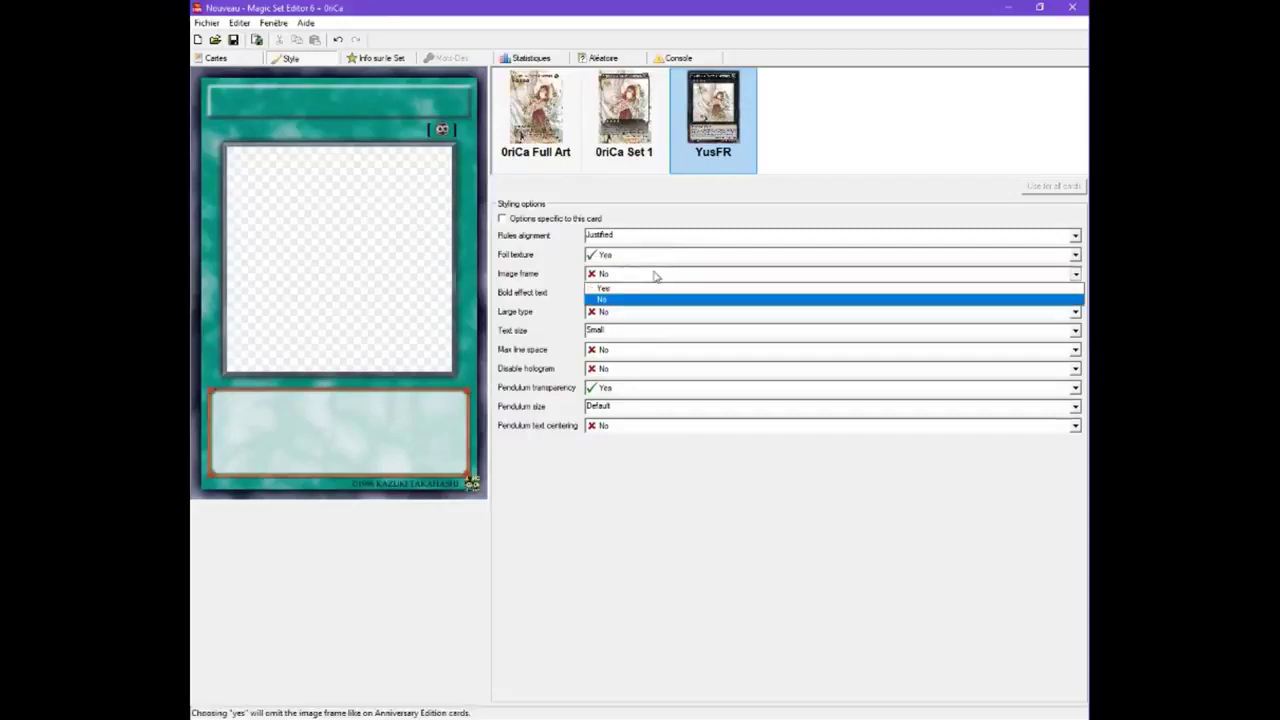
click(655, 275)
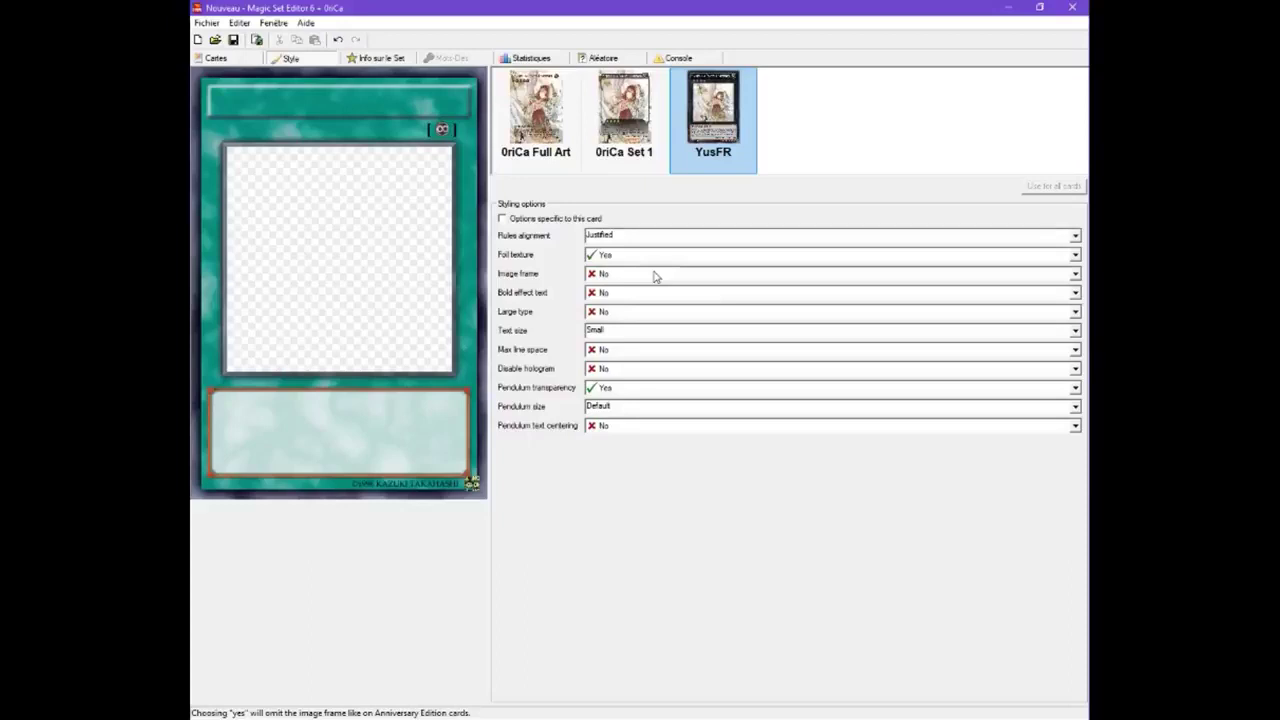
click(655, 275)
click(652, 279)
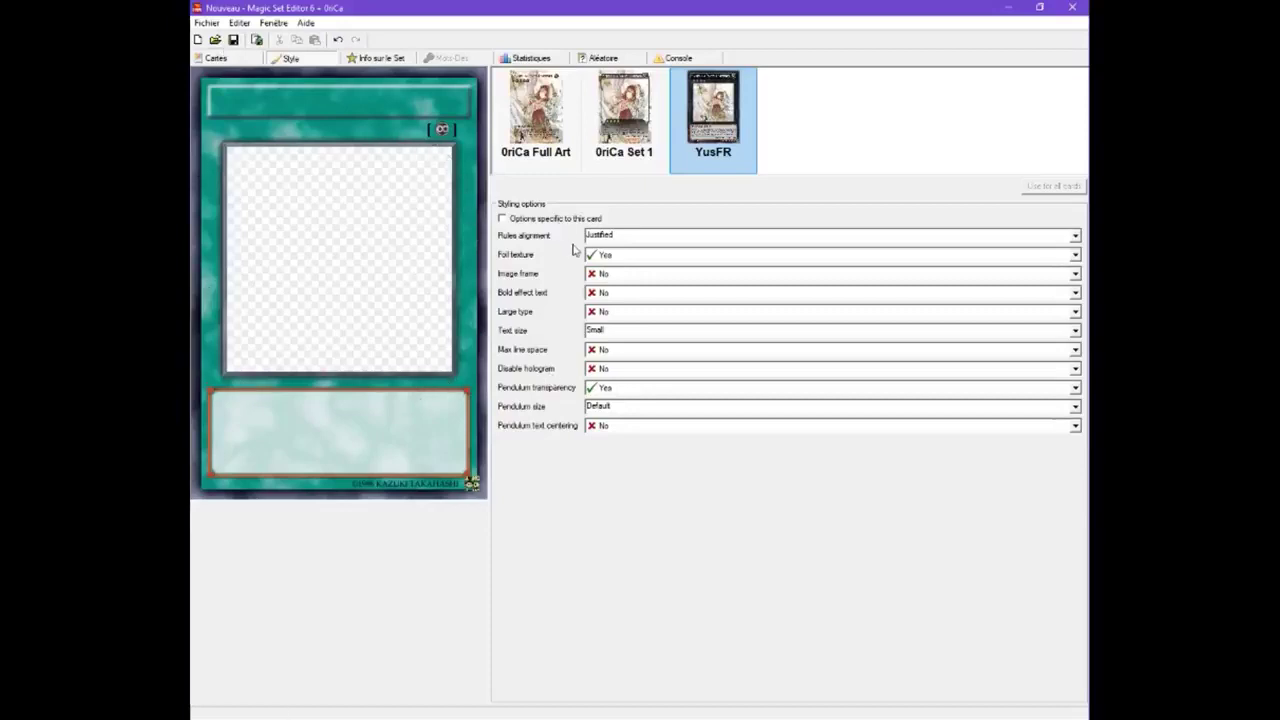
Step: Examine the choices for the bold effect text and large type options, keeping both at No
click(588, 295)
click(601, 300)
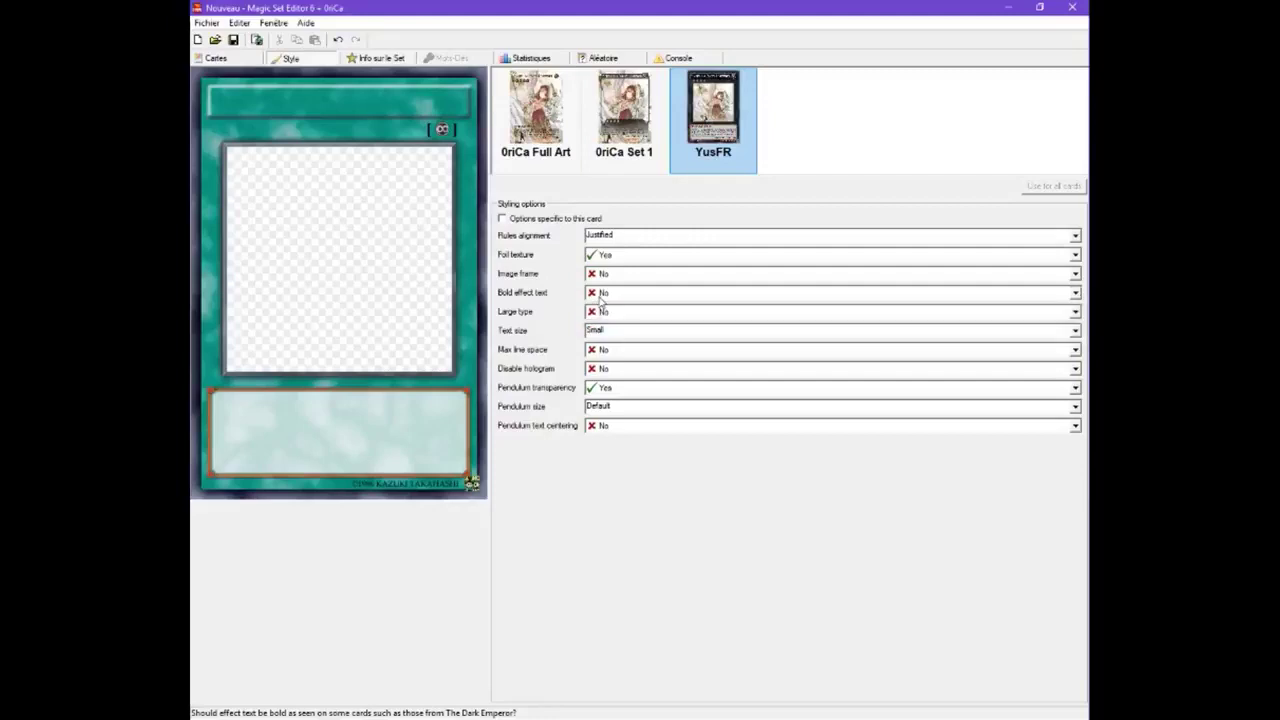
click(603, 292)
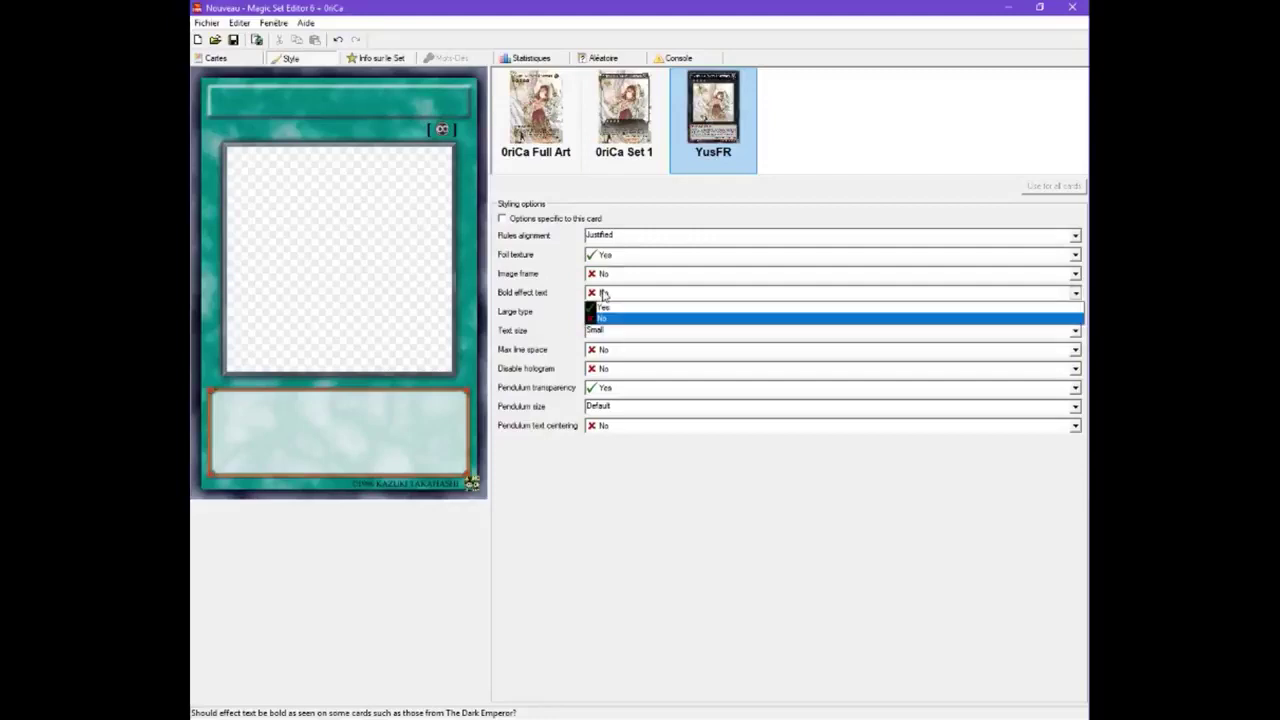
click(603, 292)
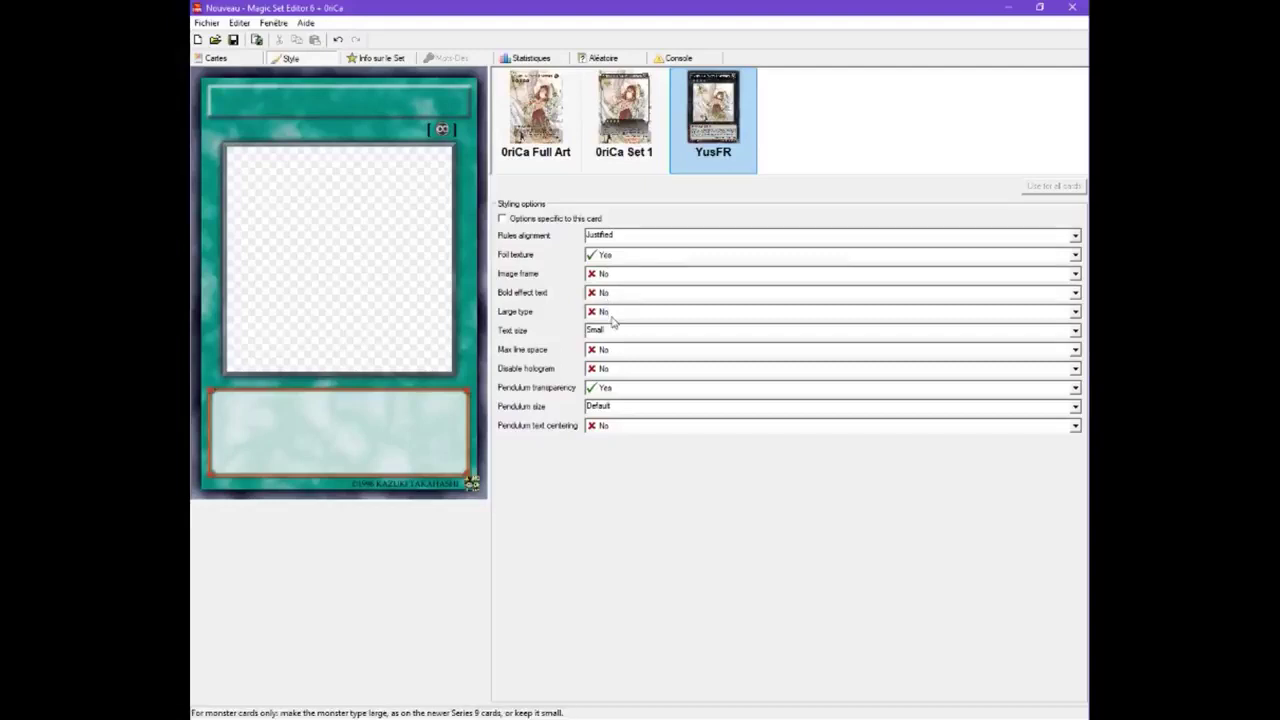
click(613, 315)
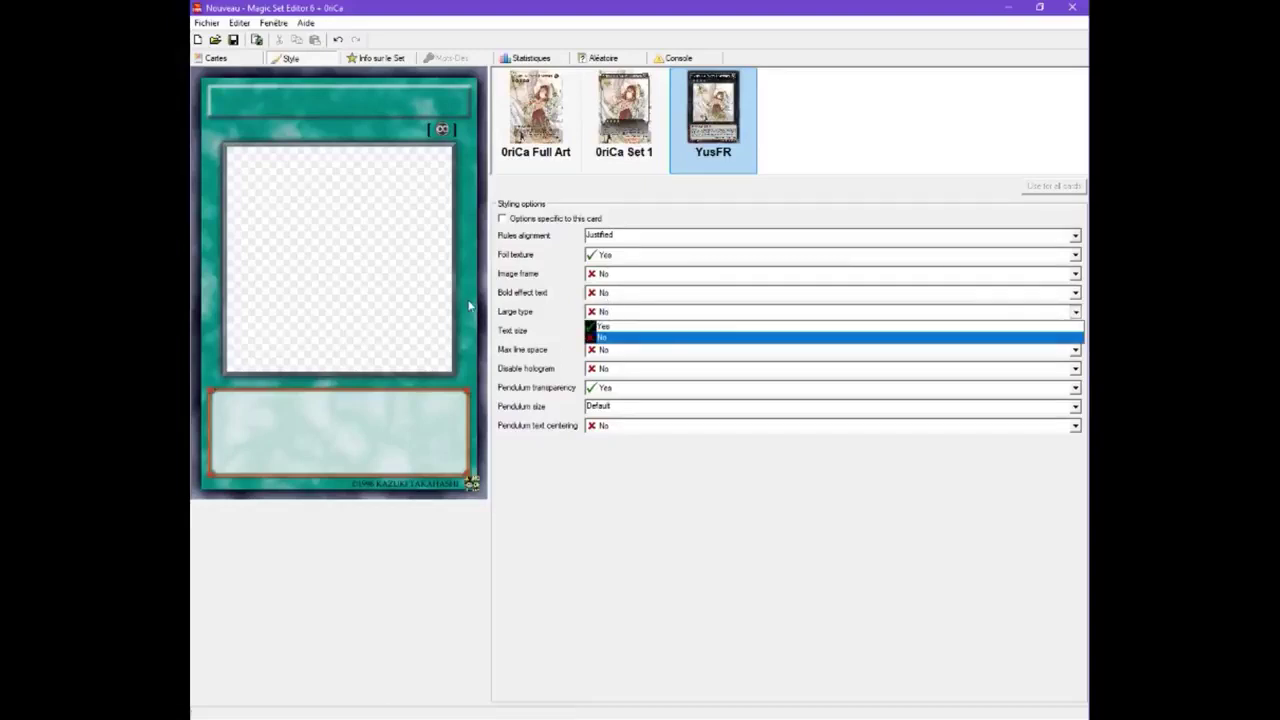
click(654, 336)
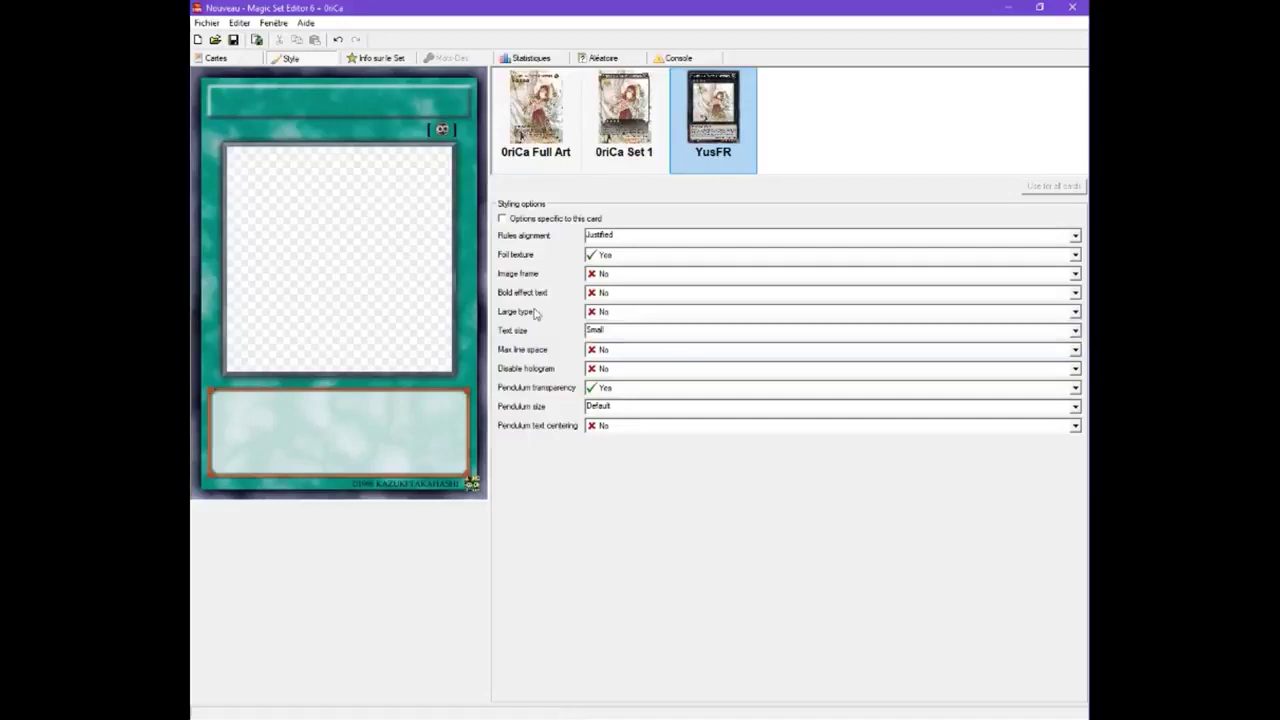
Step: Examine the text size, max line space and disable hologram styling options without altering them
click(615, 340)
click(617, 340)
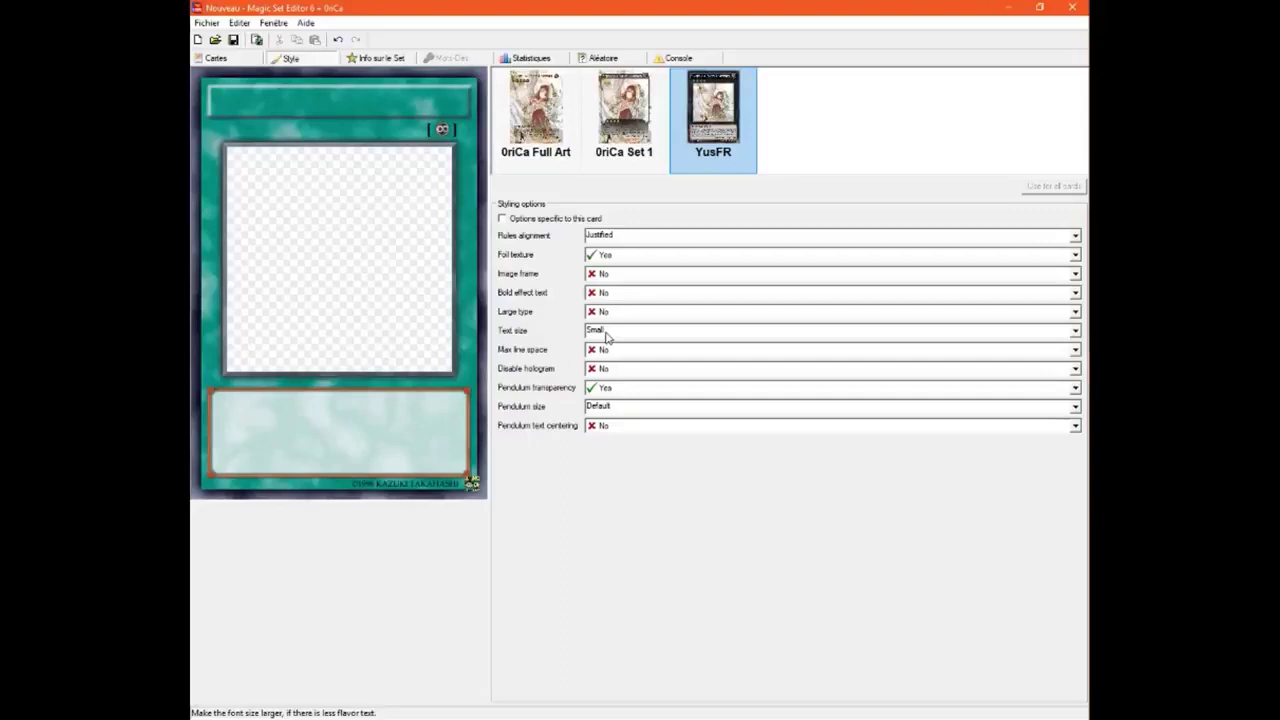
click(661, 352)
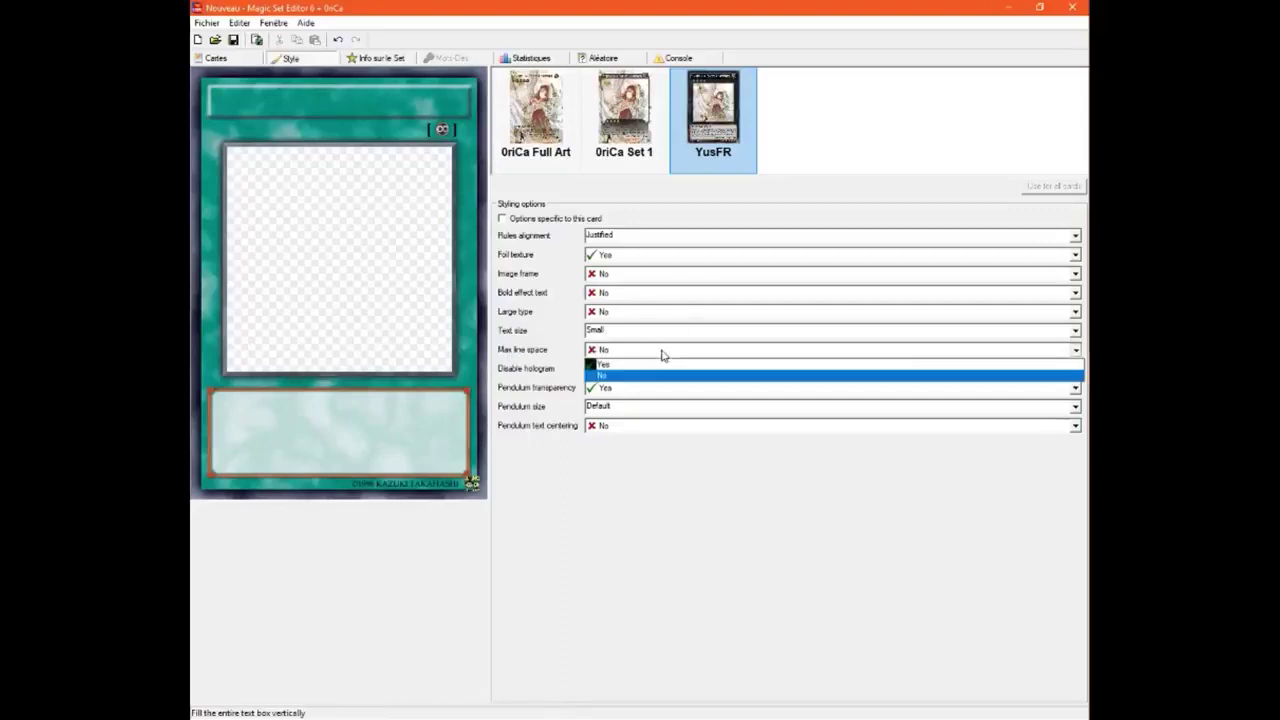
click(661, 354)
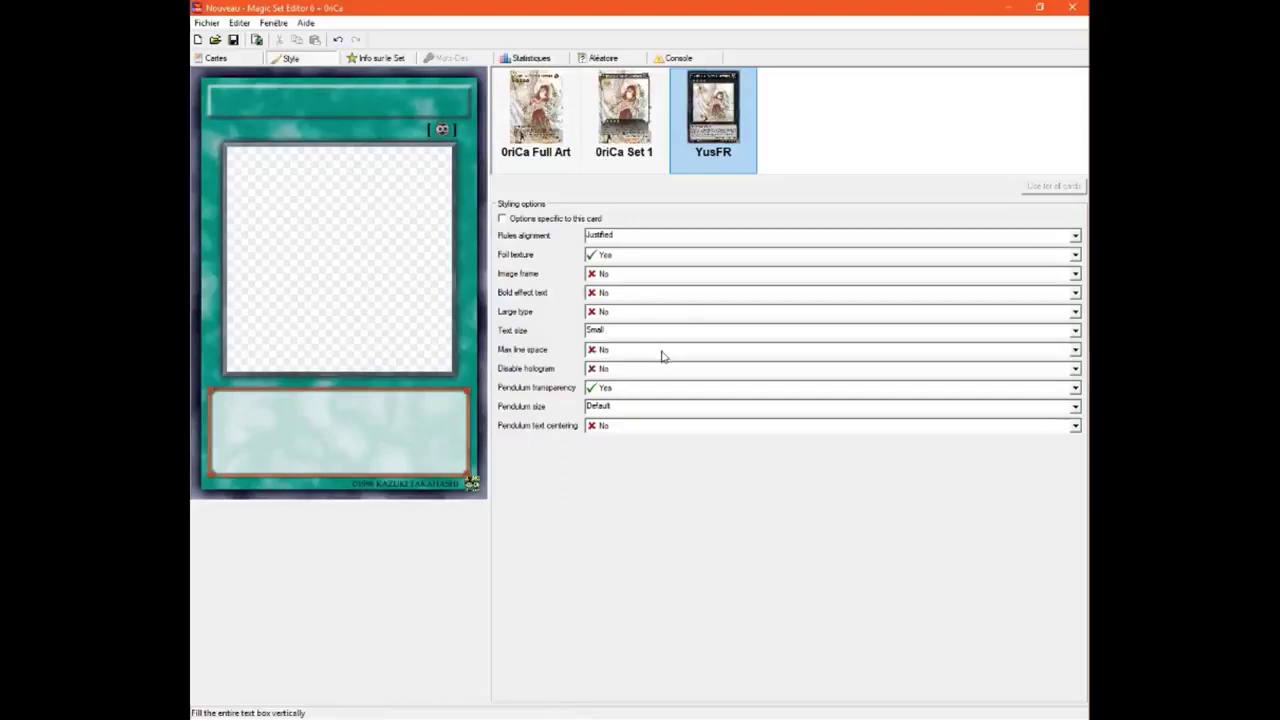
click(603, 371)
click(614, 369)
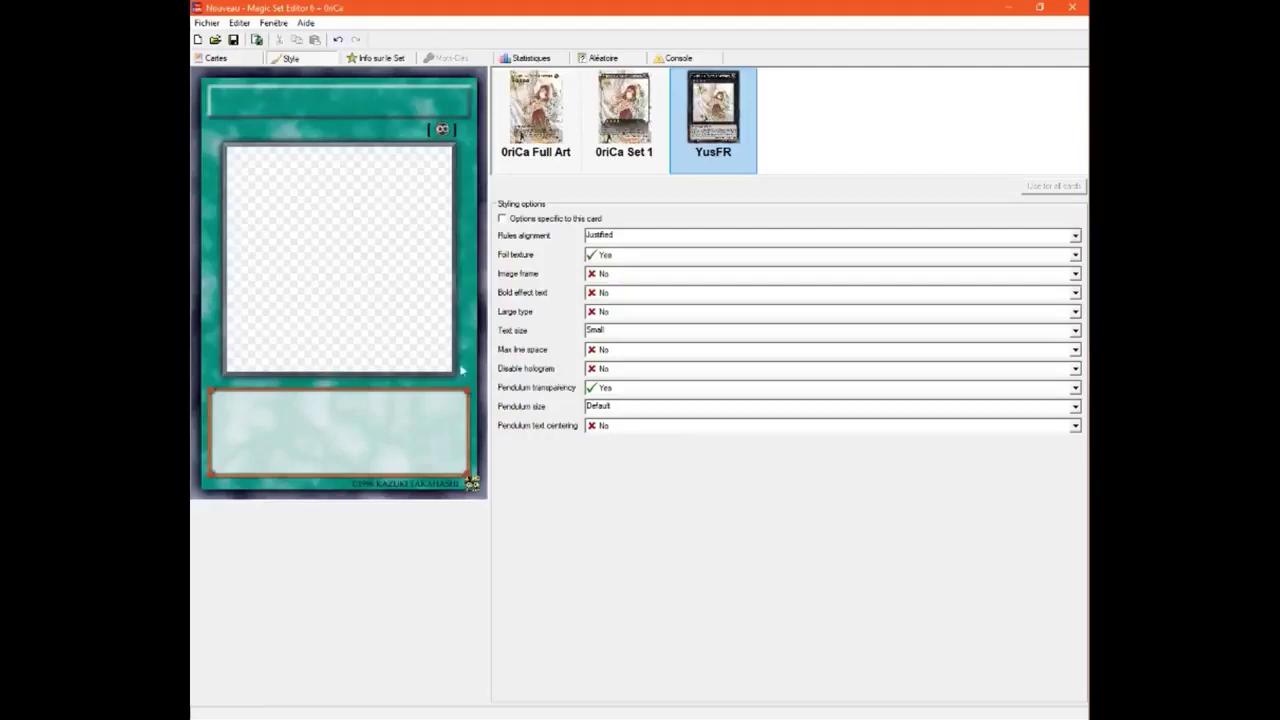
Step: Examine the pendulum transparency and pendulum size choices, keeping Yes and Default
click(591, 393)
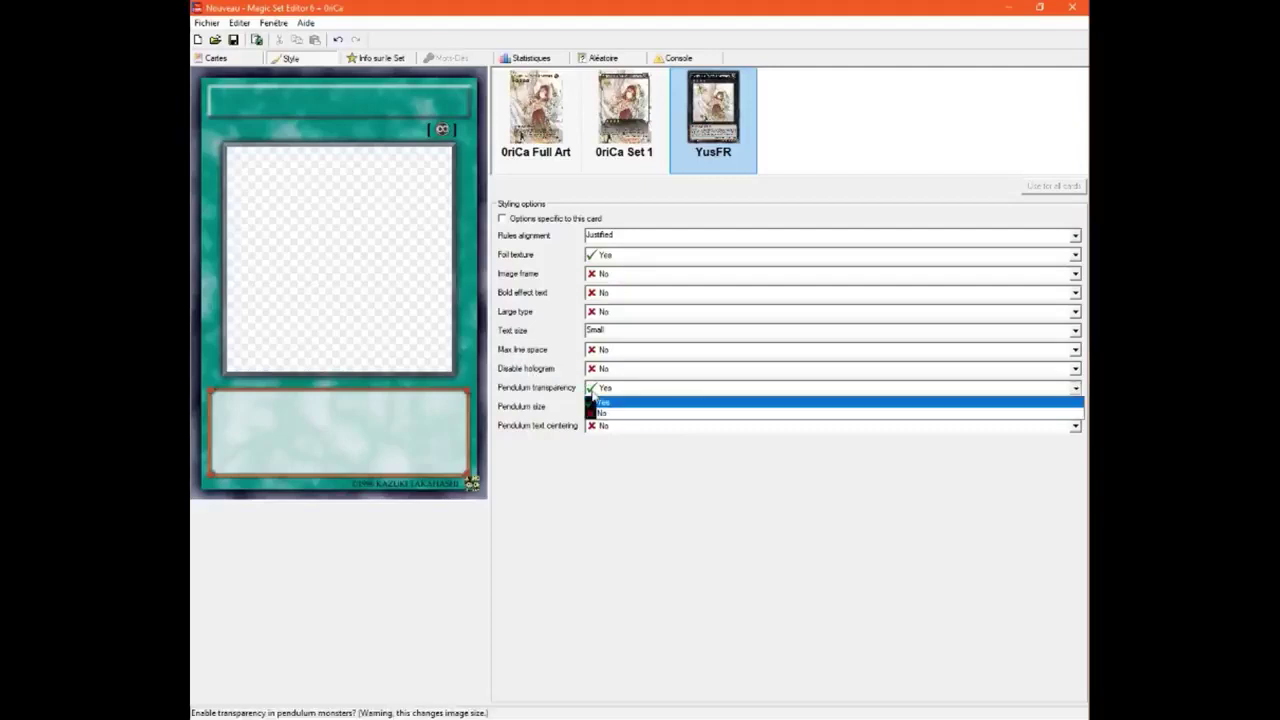
click(629, 403)
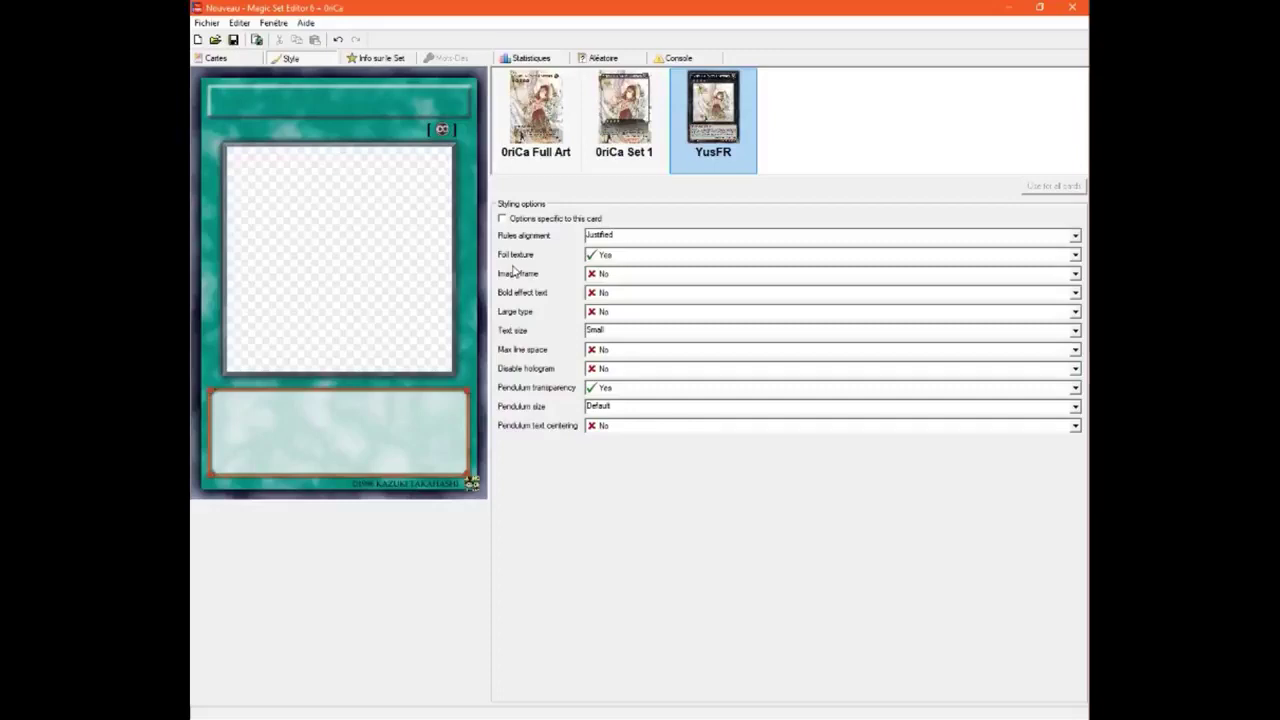
click(612, 407)
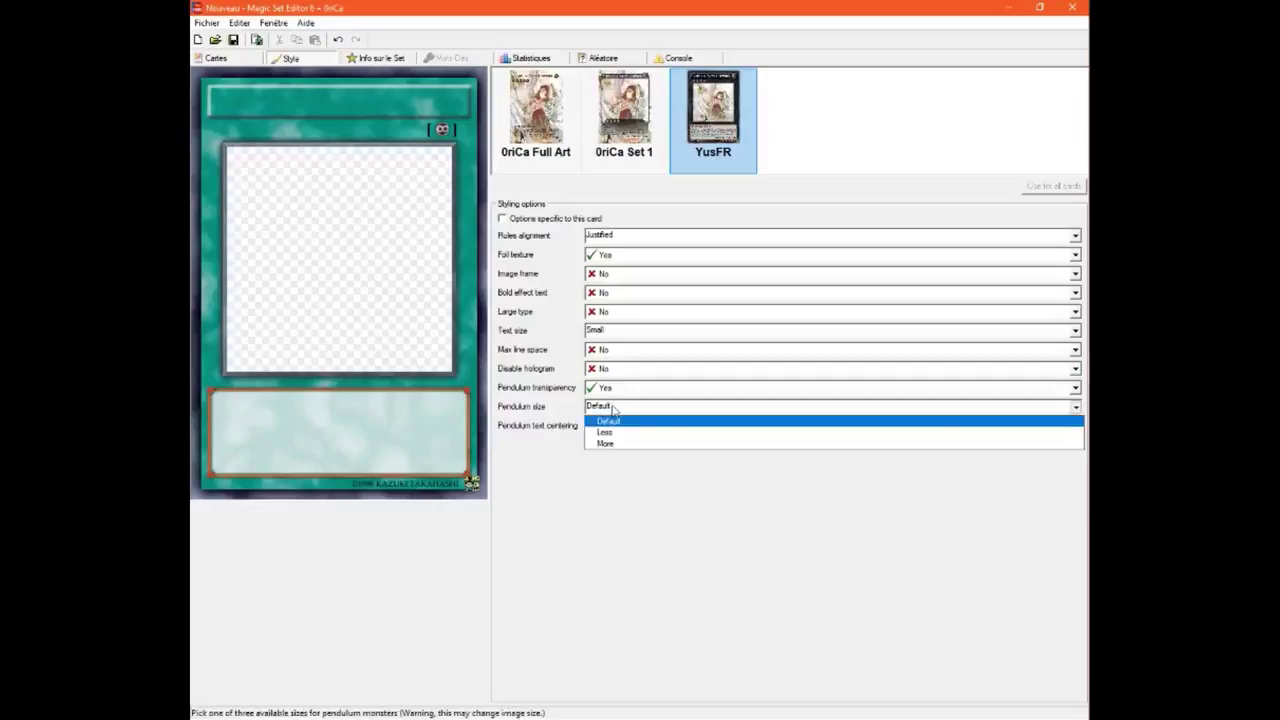
click(612, 407)
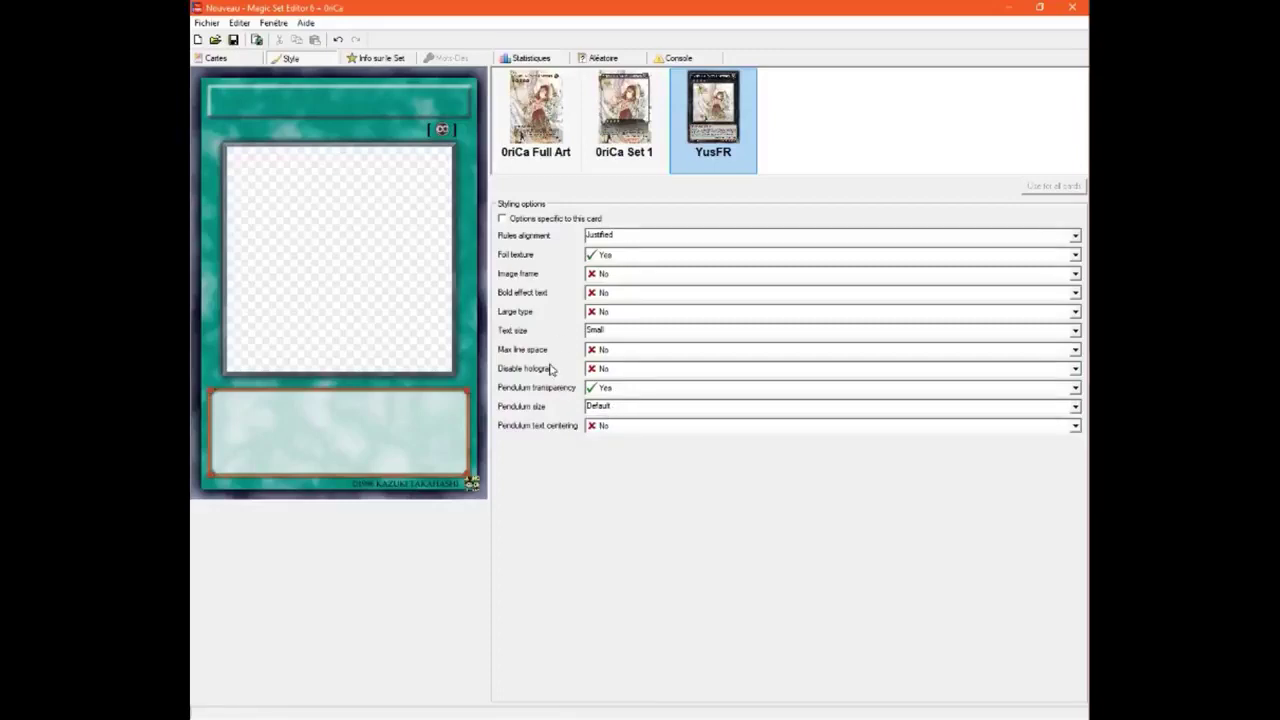
Step: Open the set information and enter ENB in capitals as the set's edition
click(399, 61)
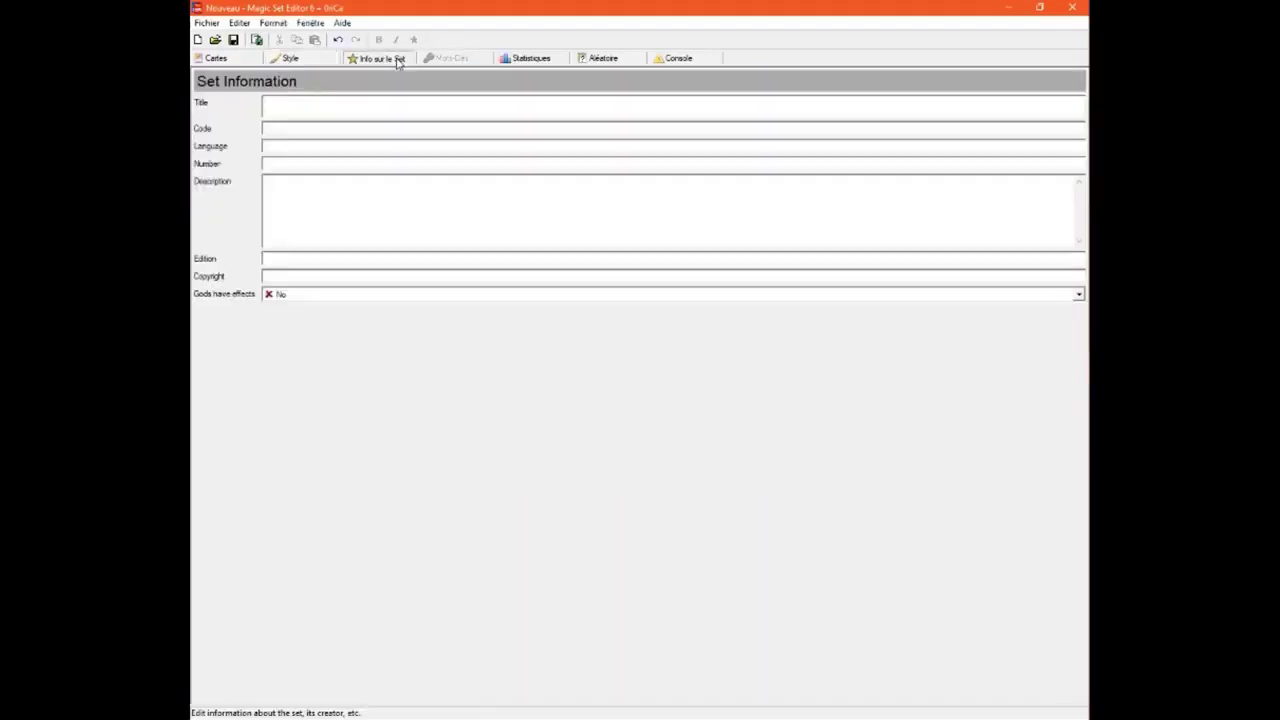
click(300, 103)
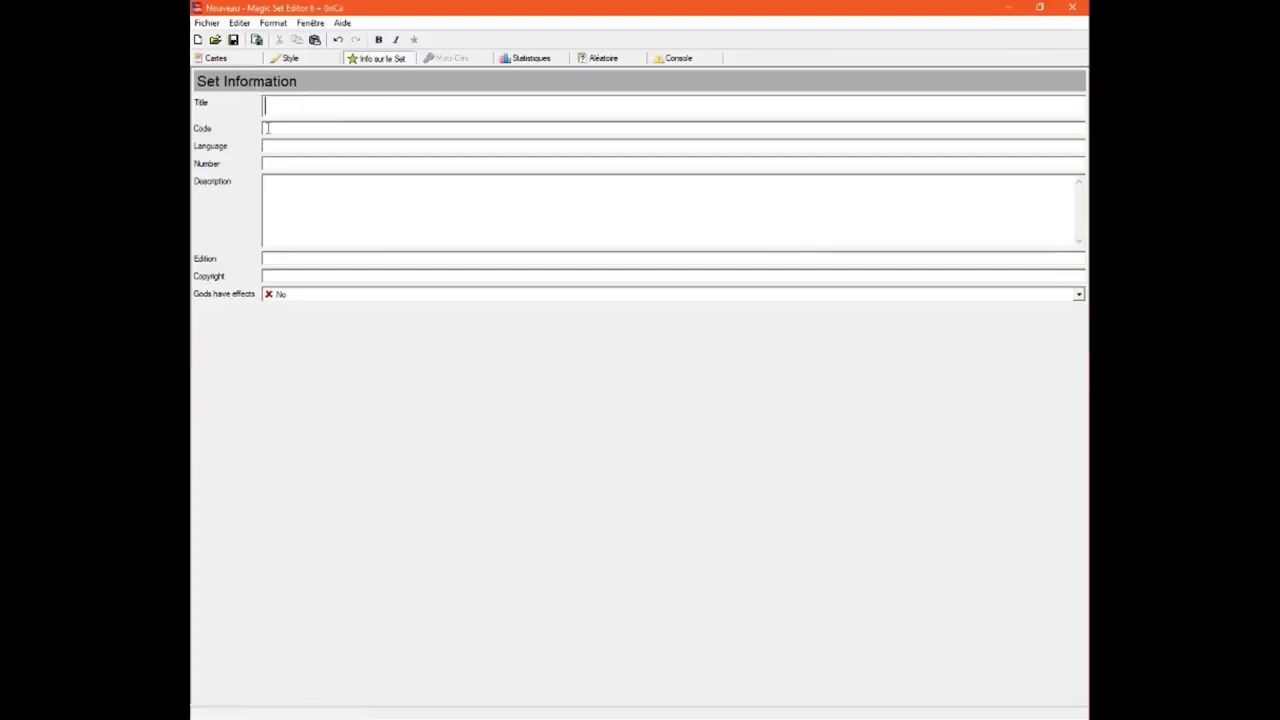
click(267, 128)
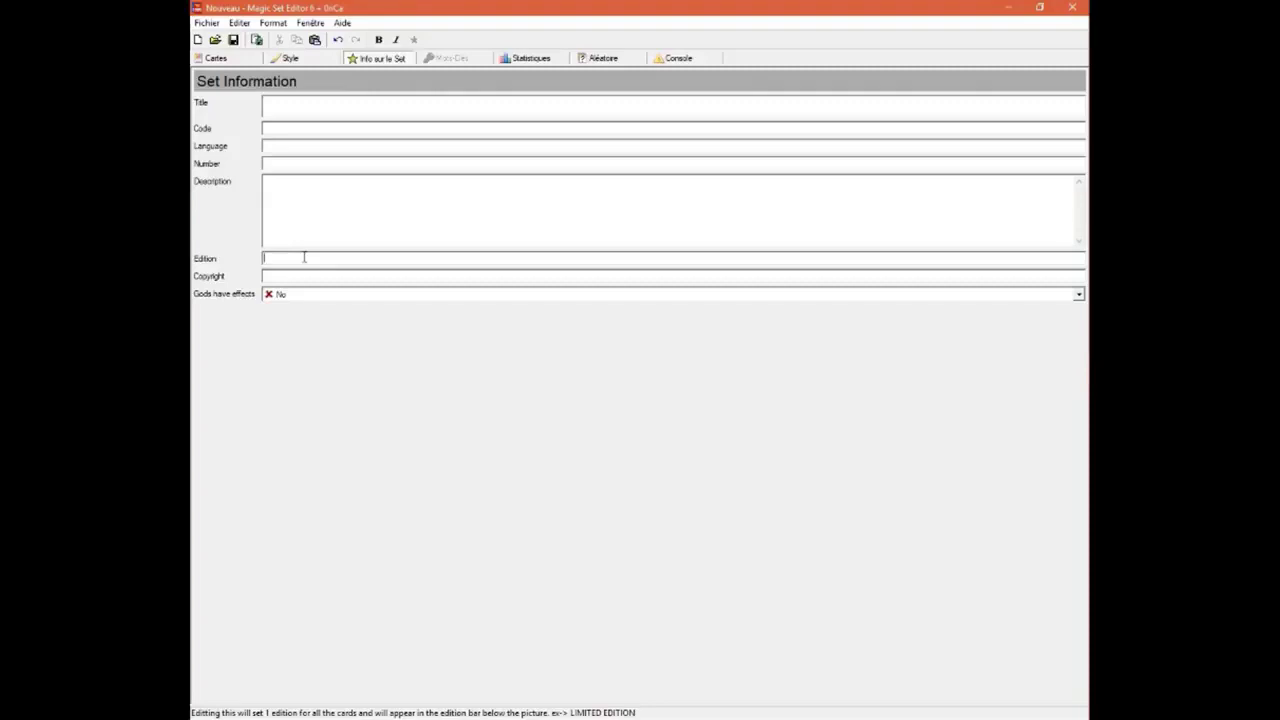
text(enb)
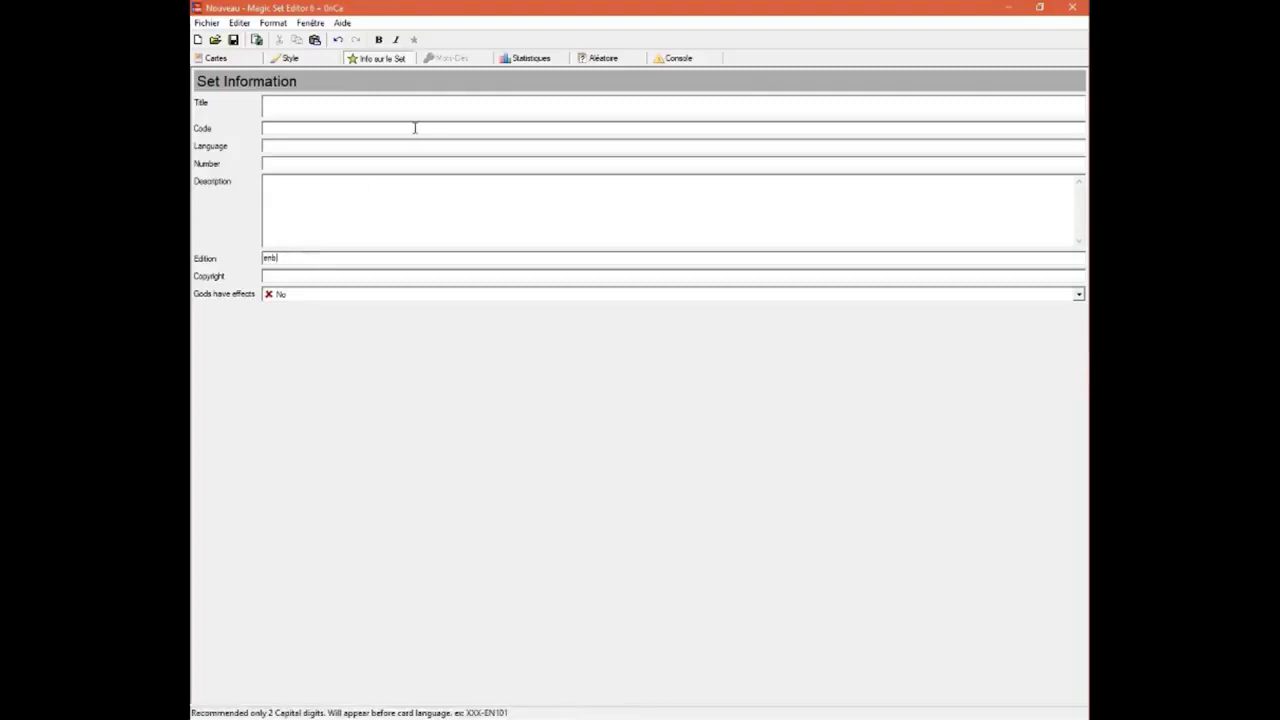
key(BackSpace)
key(BackSpace)
key(BackSpace)
text(ENB)
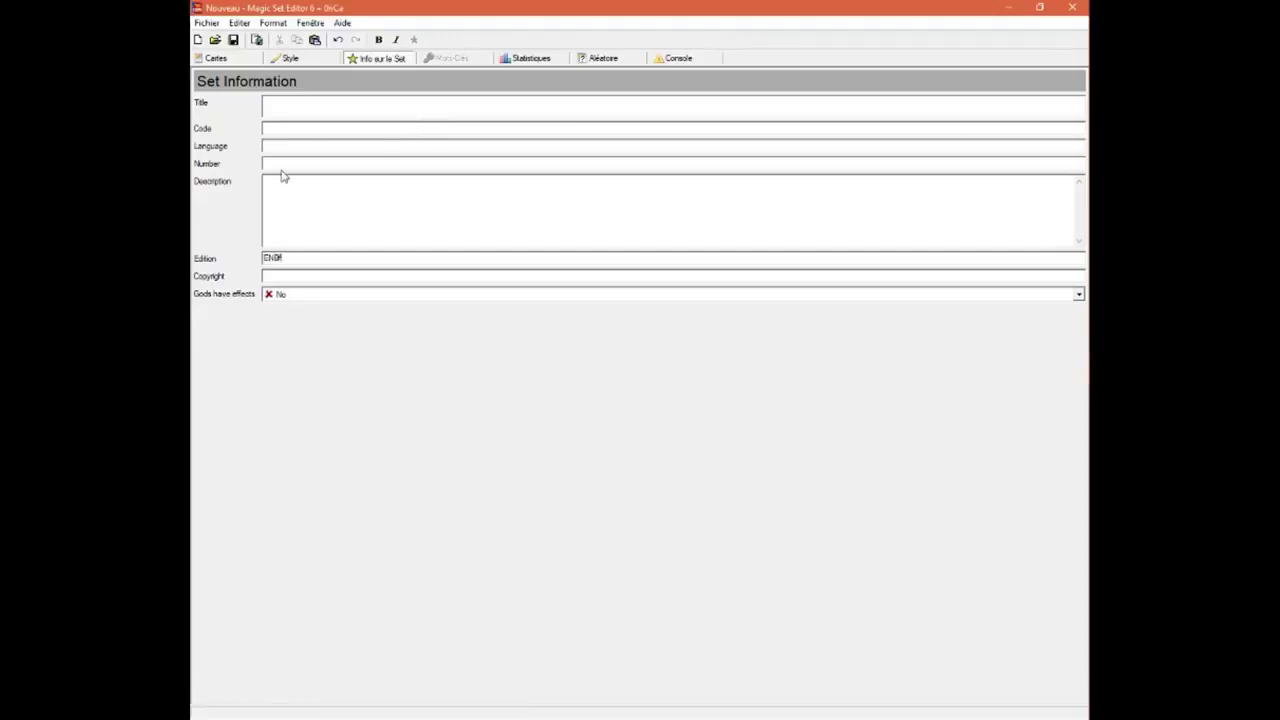
Step: Change the set's edition to FENB, check it on the spell card, and return to the set information
key(Home)
text(F)
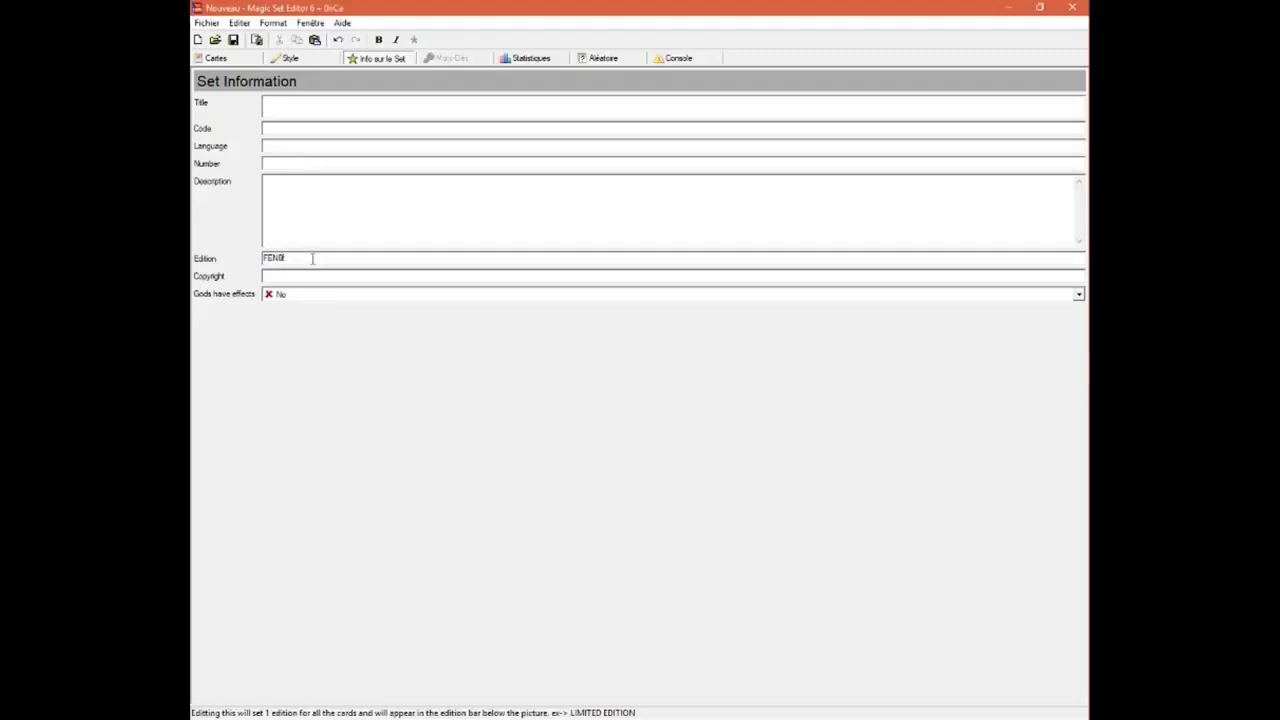
click(216, 58)
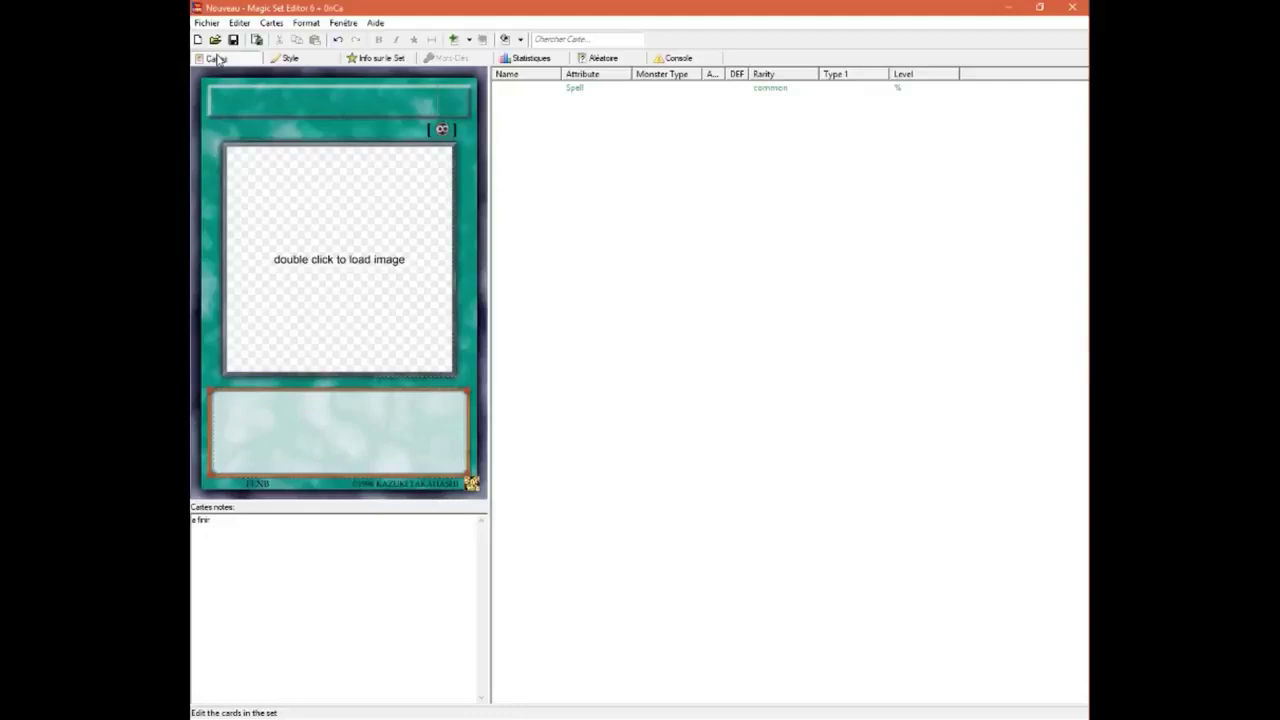
click(285, 60)
click(372, 58)
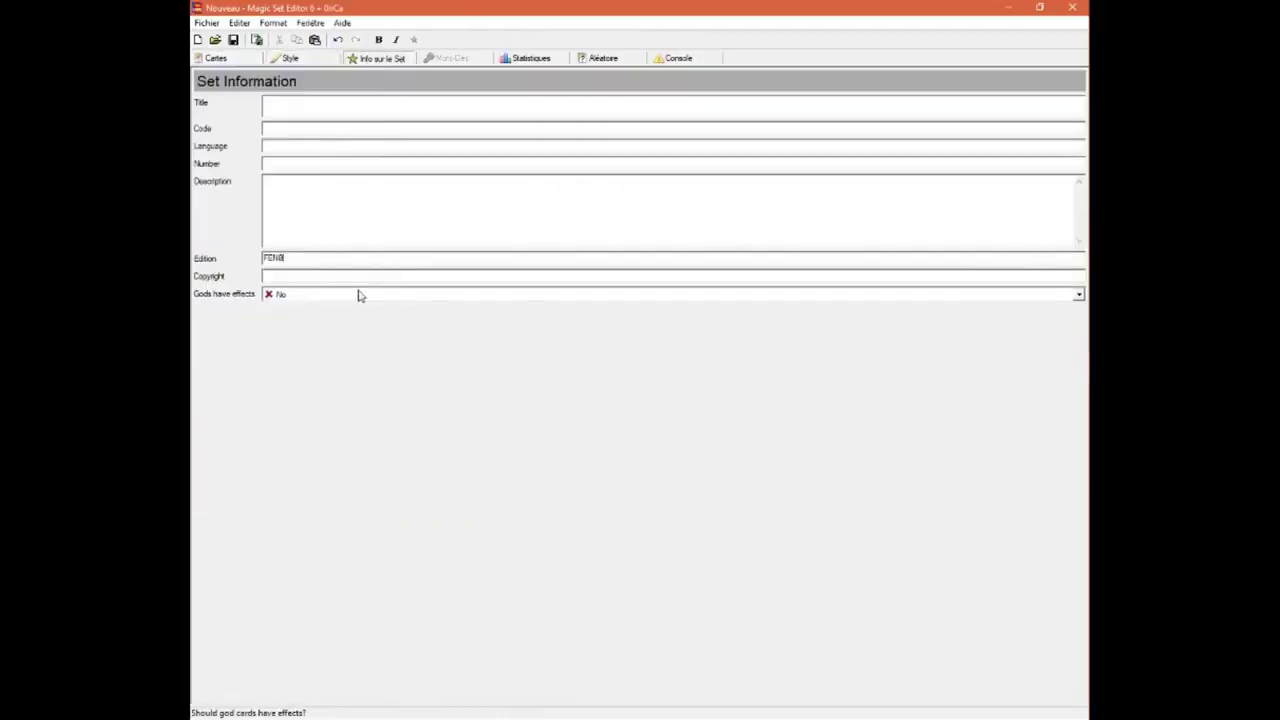
Step: Clear the set's edition, enter FENB as the set code instead, and check it on the spell card
double_click(278, 258)
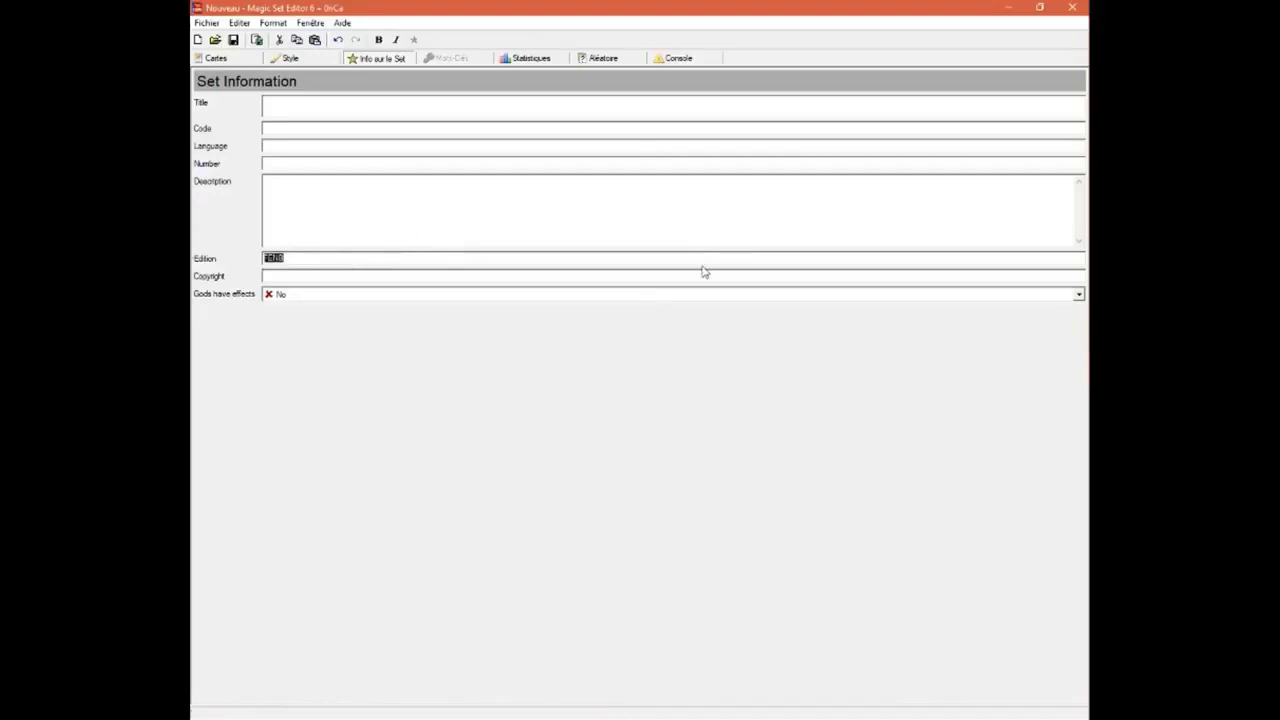
key(BackSpace)
click(300, 129)
text(FEN)
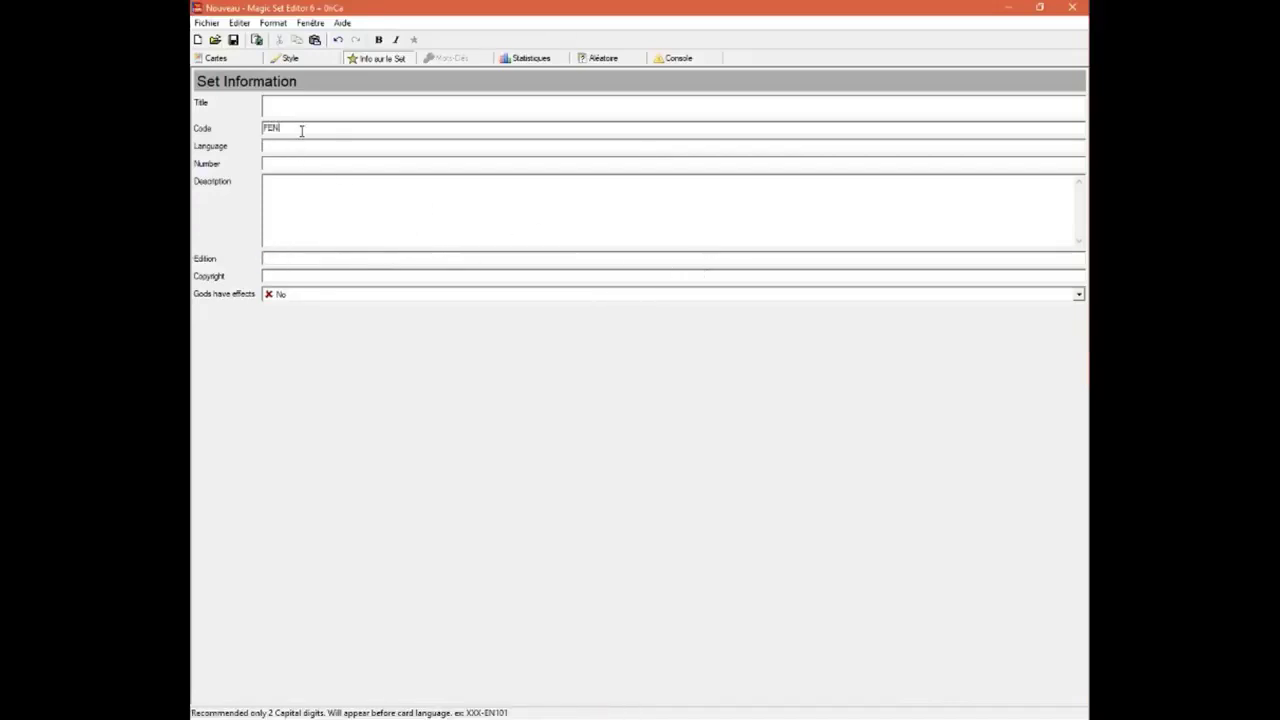
text(8)
click(206, 60)
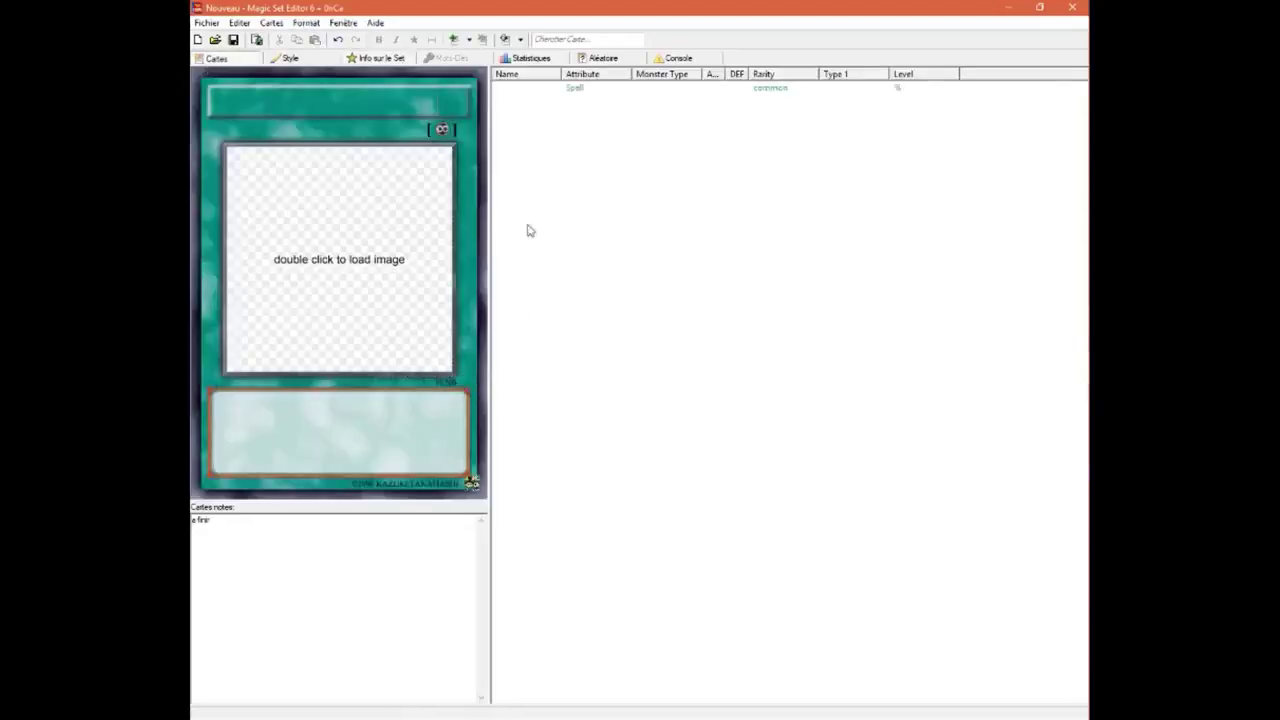
Step: Add a blank card to the set and enter FENB-FR00 in its set number field below the picture
click(453, 39)
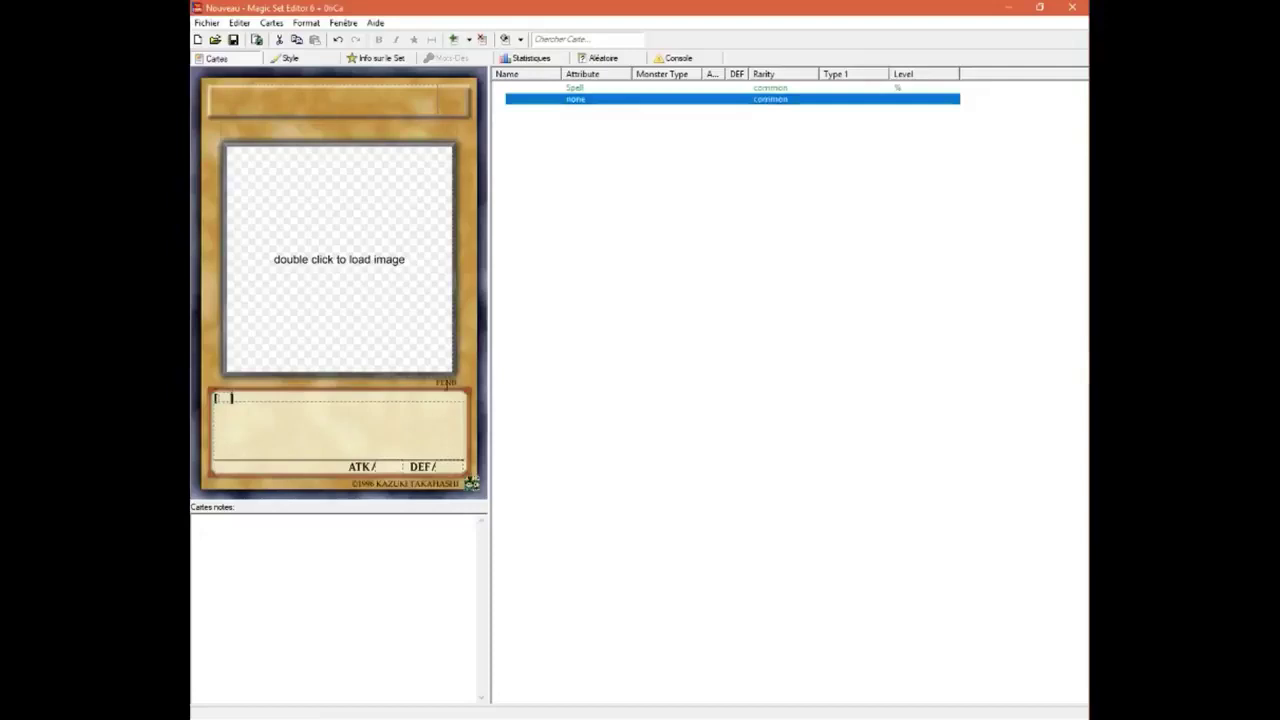
click(455, 381)
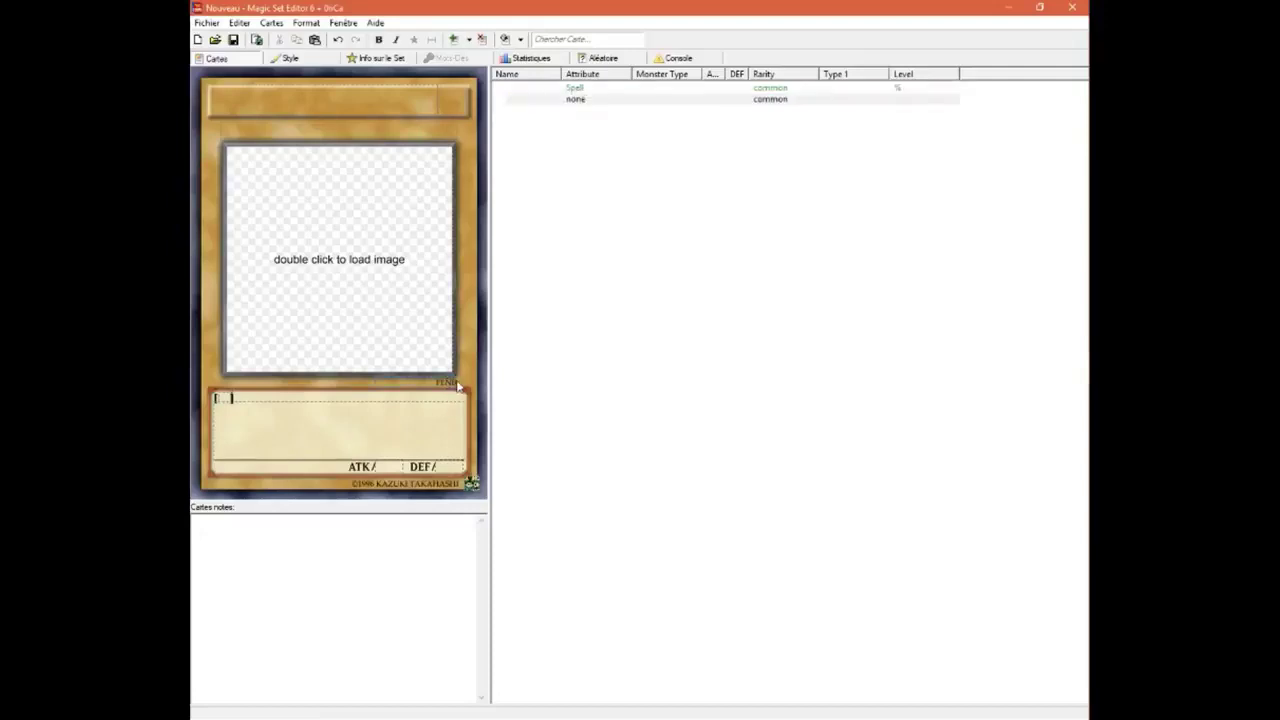
text(FENB-FR00)
Step: Clear all text from the new card's set number field
key(BackSpace)
key(BackSpace)
key(BackSpace)
key(BackSpace)
key(BackSpace)
key(BackSpace)
key(BackSpace)
key(BackSpace)
key(BackSpace)
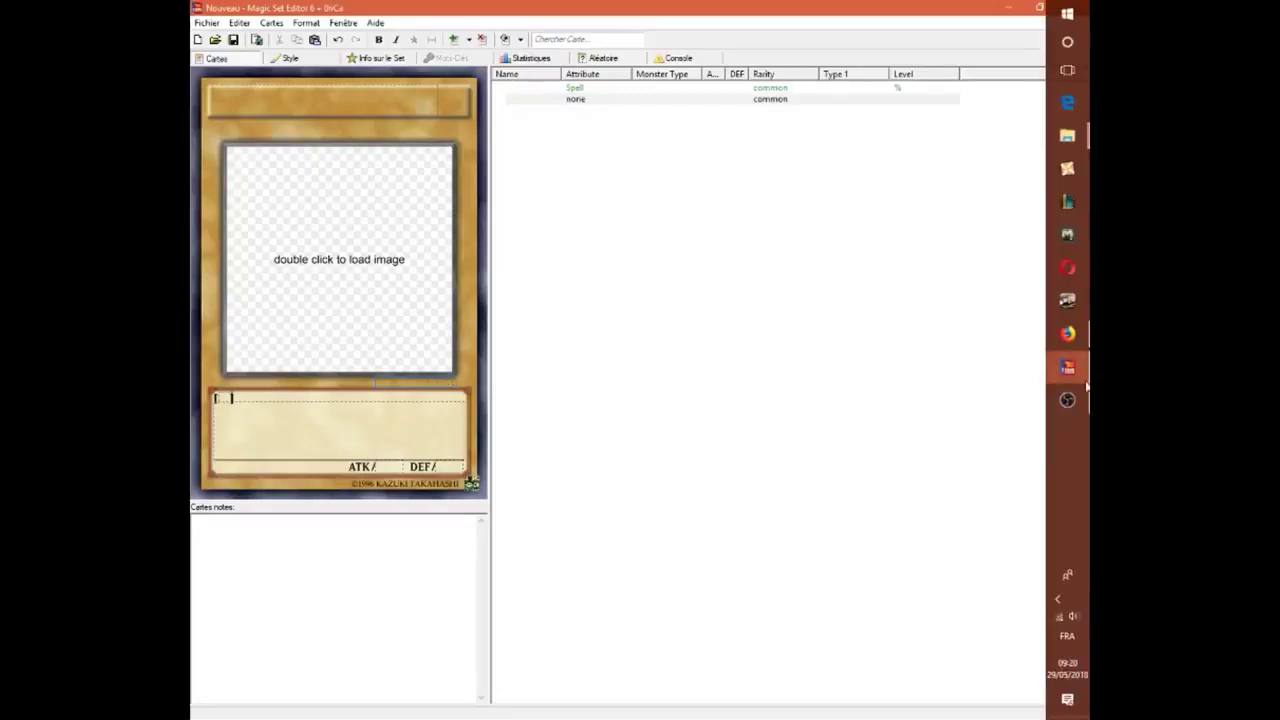
Step: Set the code in the set information to FEN-FR and return to the card list
mouse_move(1071, 350)
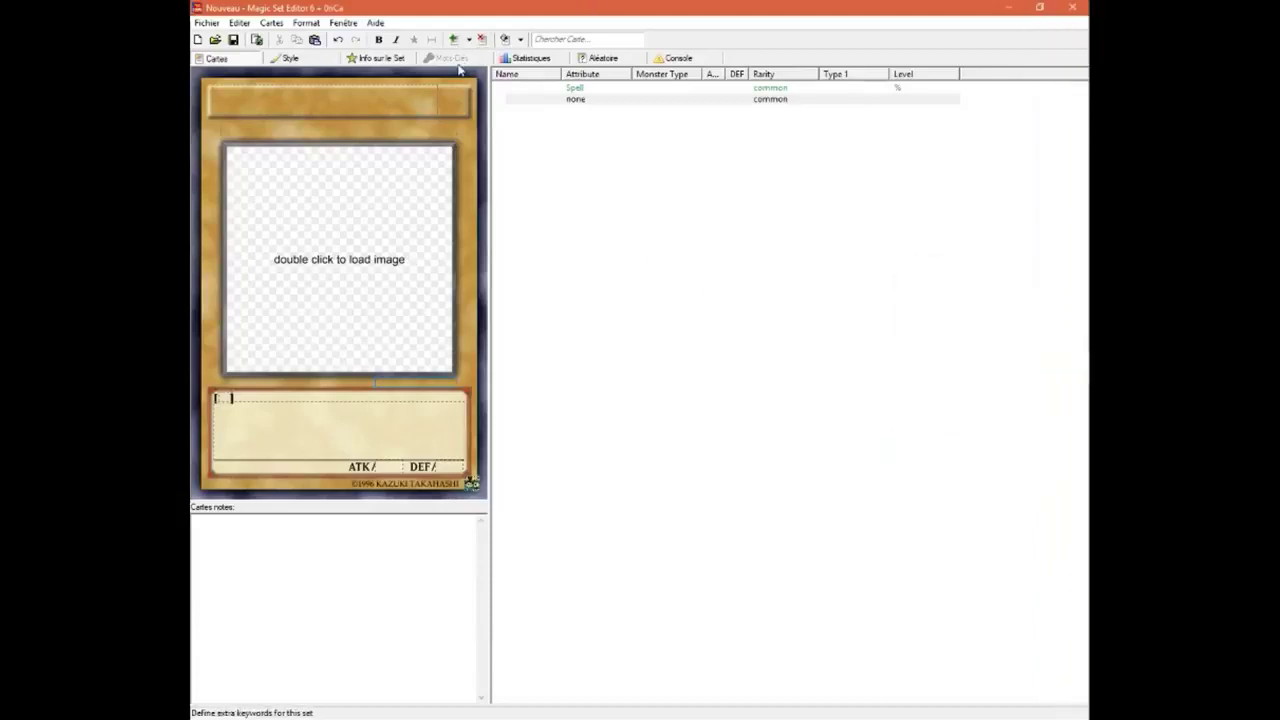
click(380, 58)
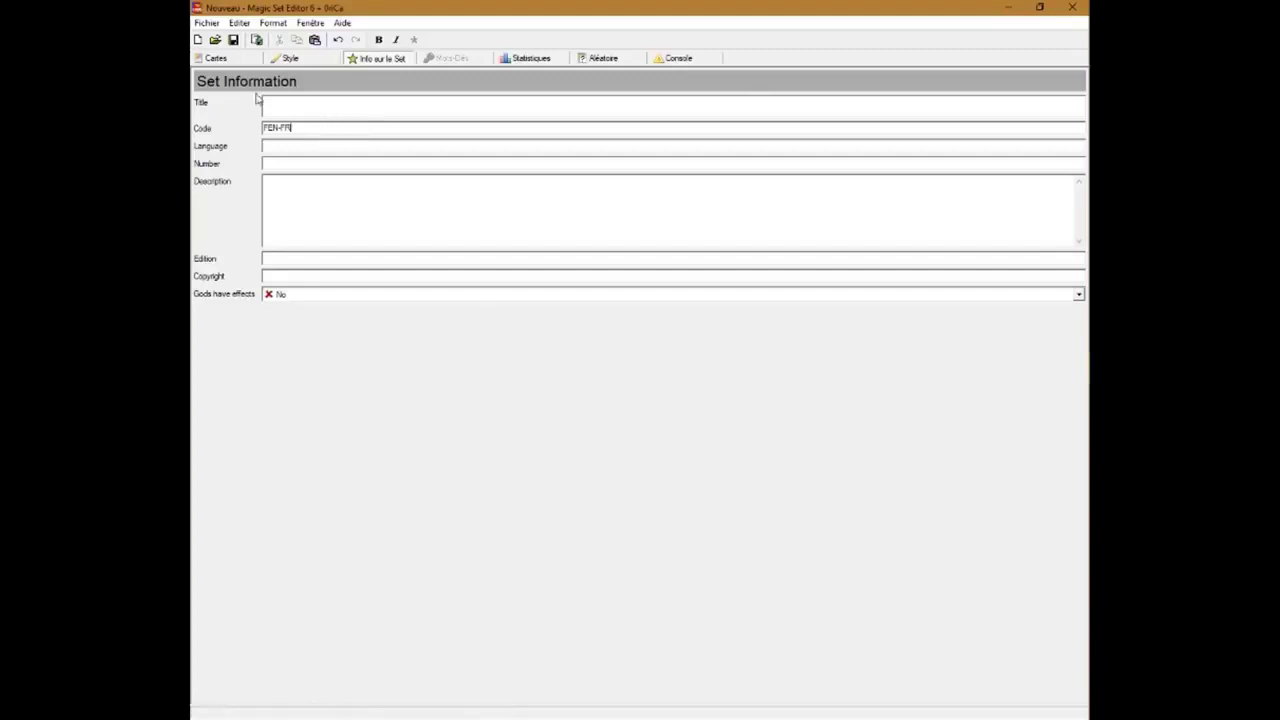
click(215, 58)
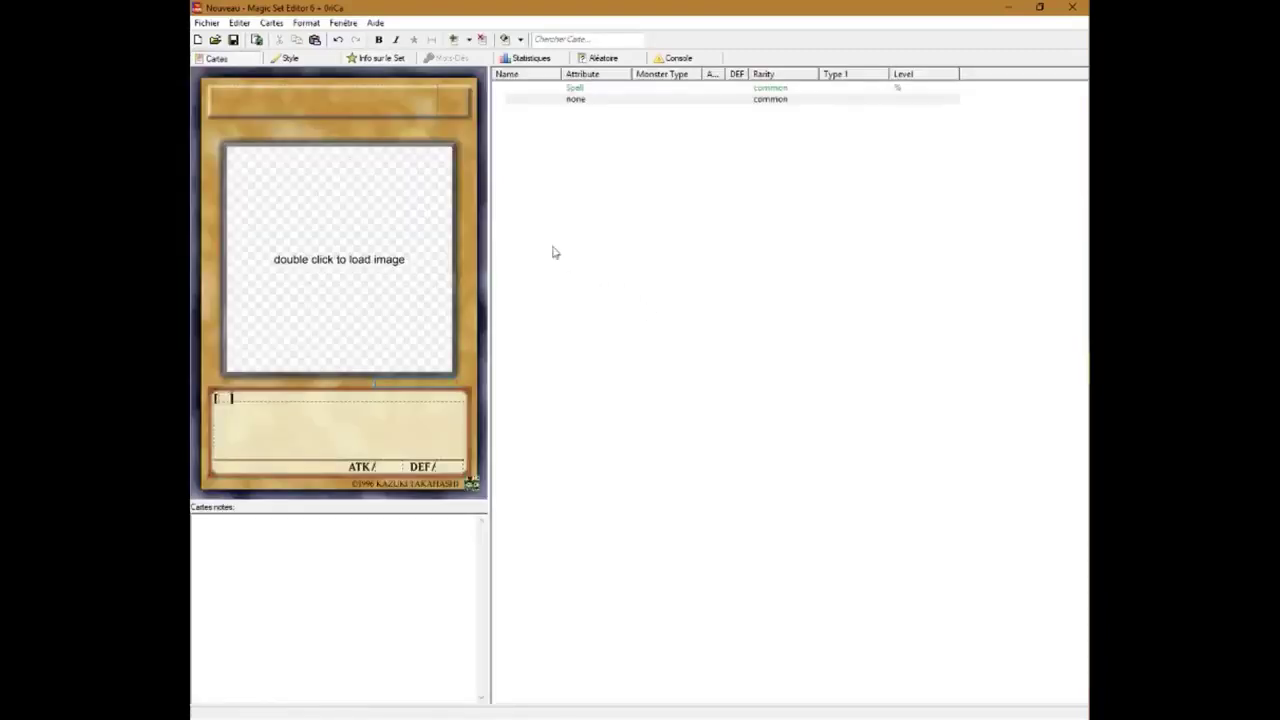
Step: Shorten the set code to FEN, view both existing cards, and add another blank card to test it
click(383, 59)
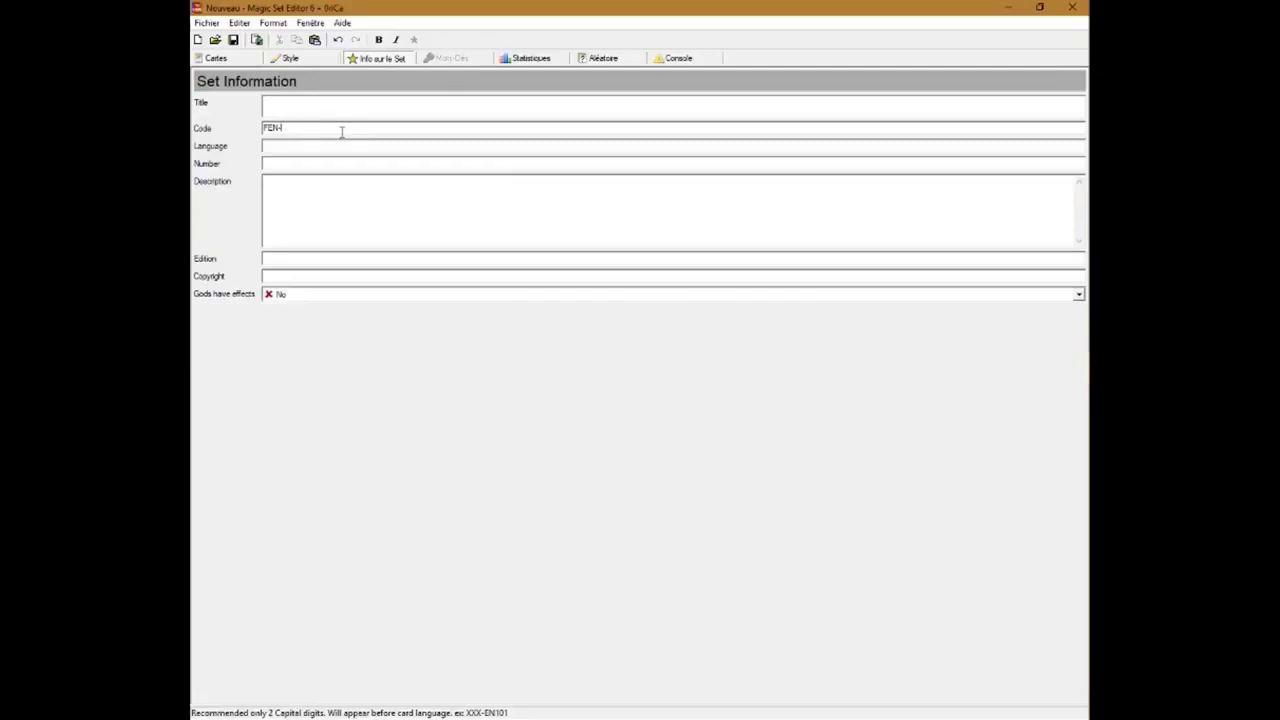
click(215, 58)
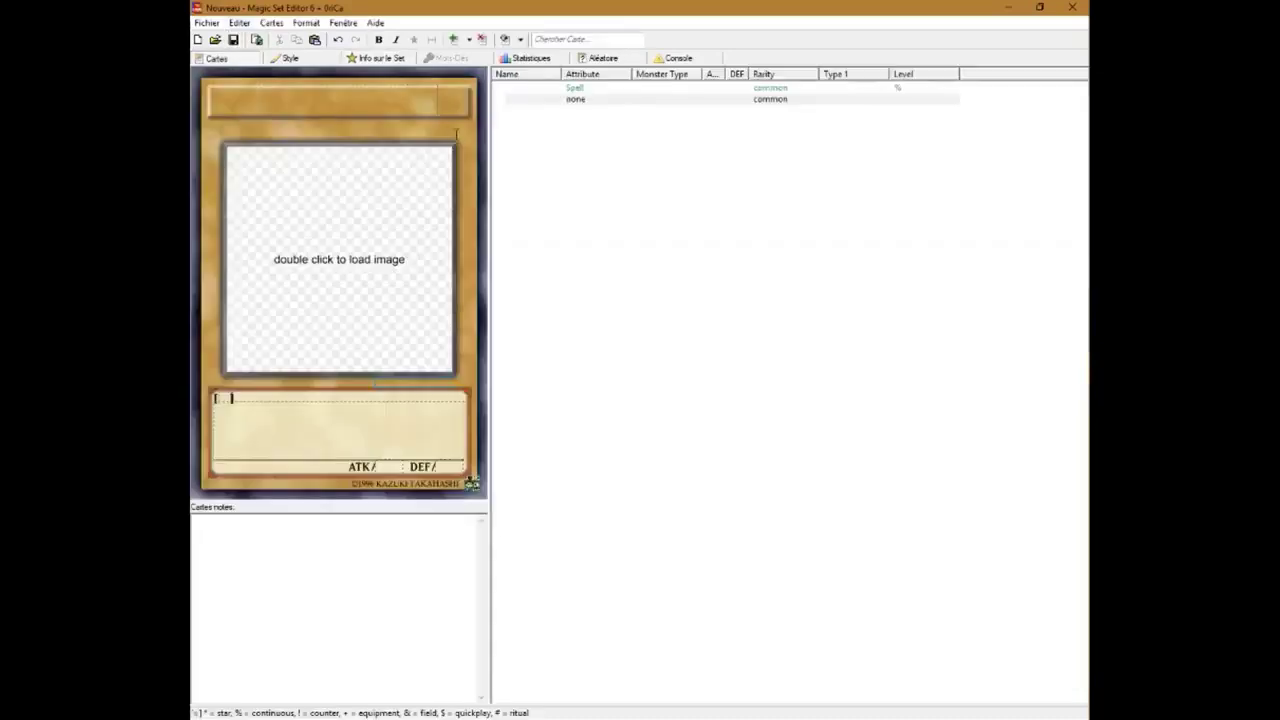
click(560, 88)
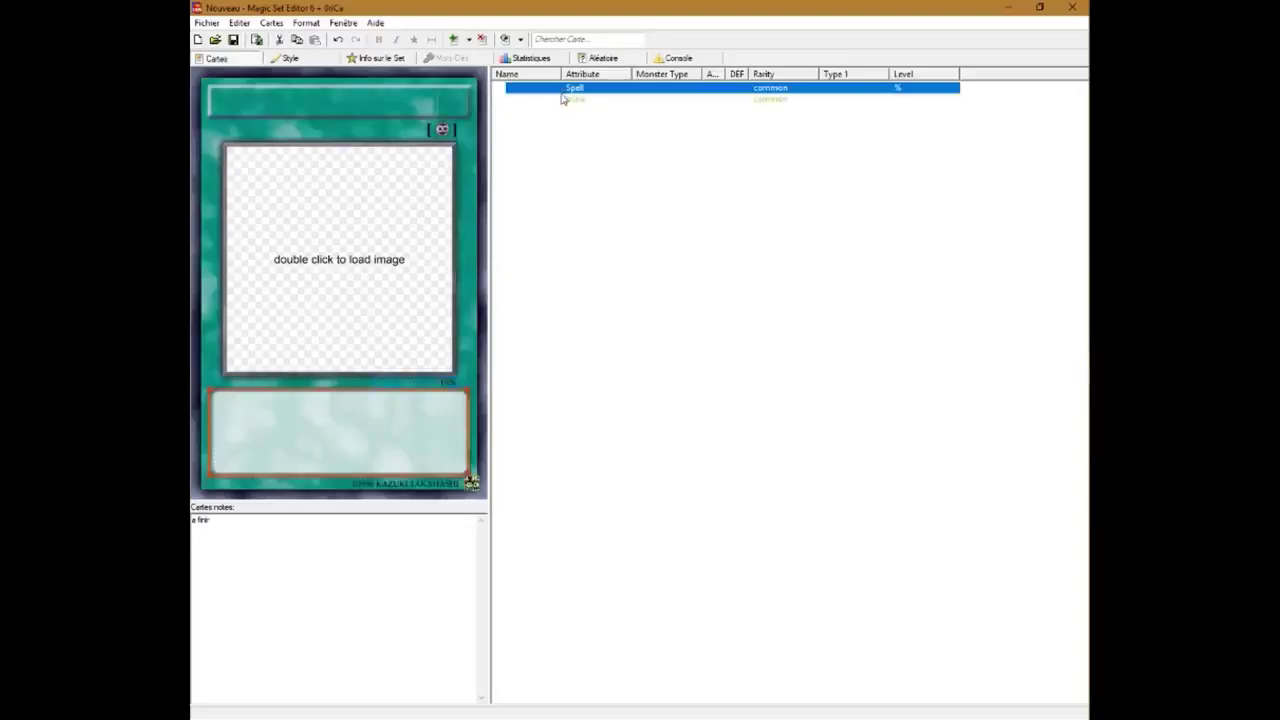
click(565, 100)
click(453, 39)
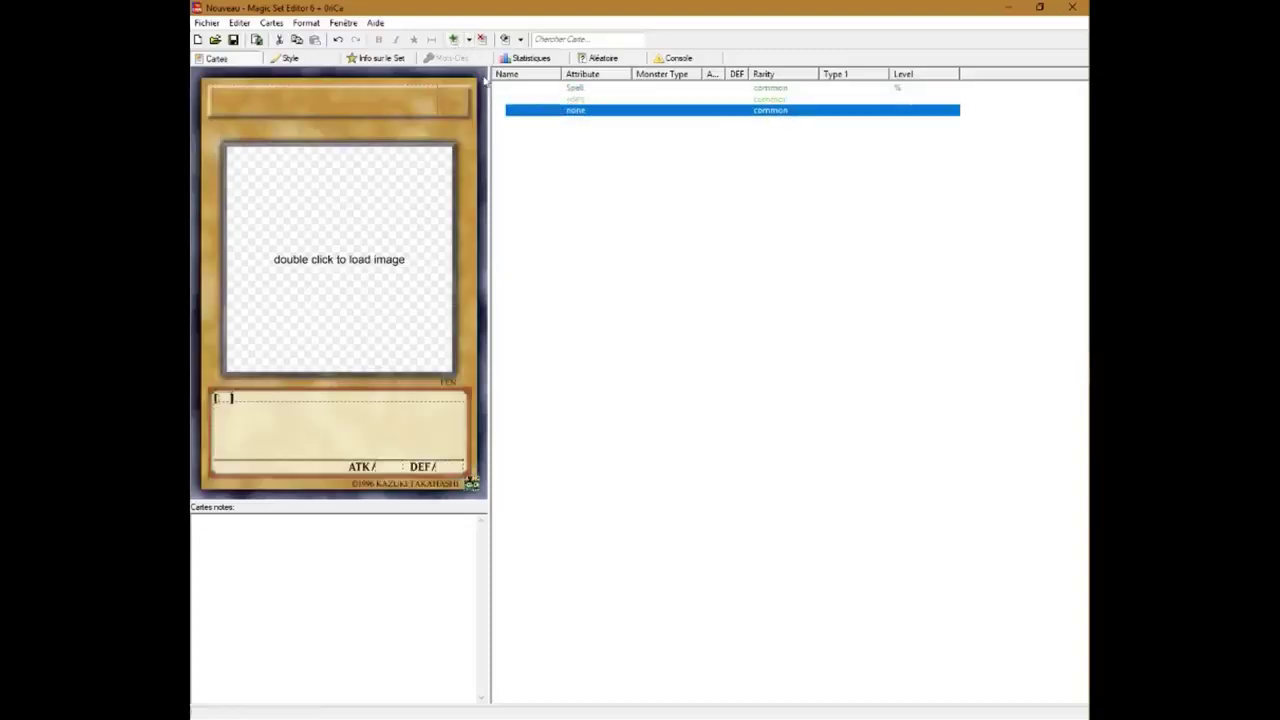
Step: Extend the set code to FEN-FR, add a blank card, and compare the code shown on the cards
click(375, 58)
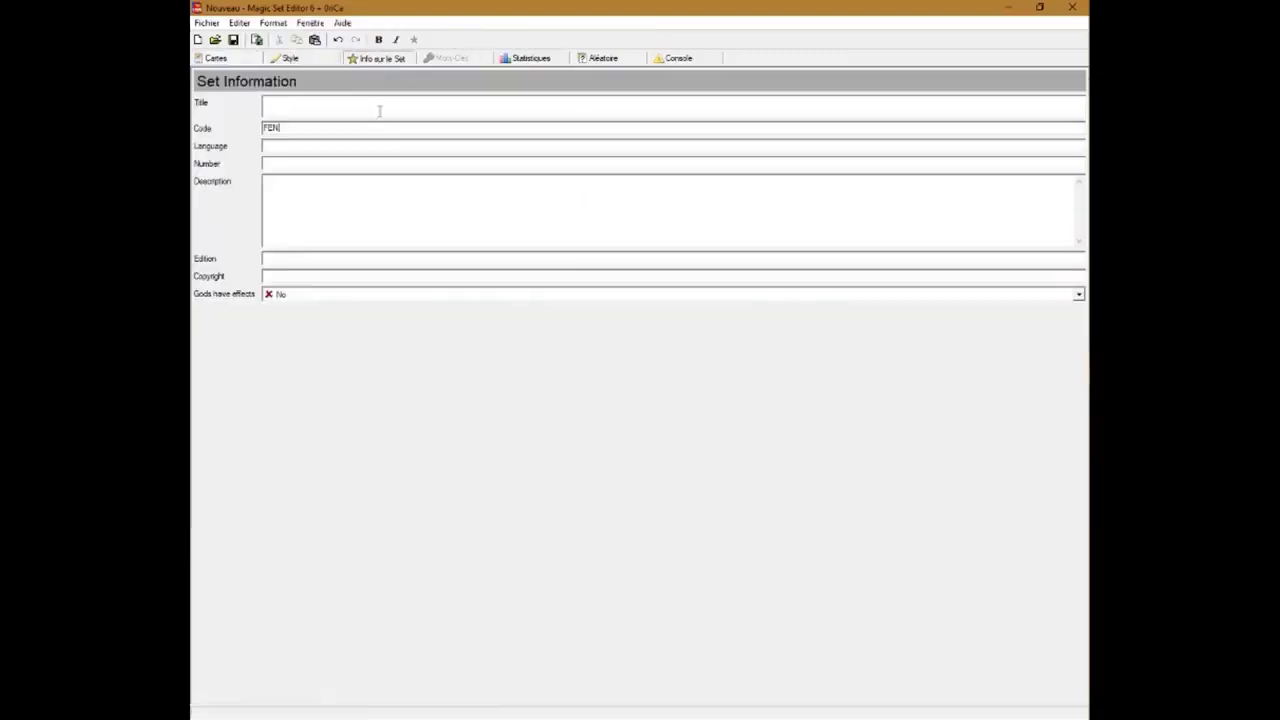
click(306, 127)
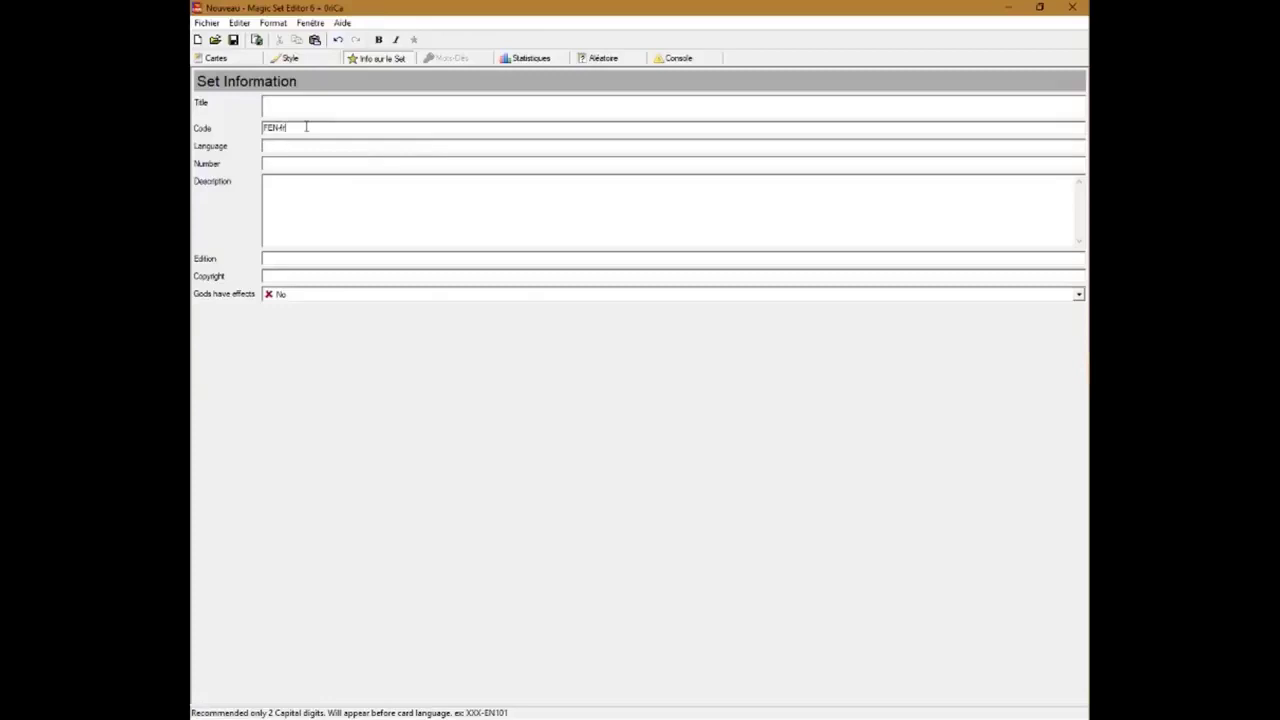
text(-FR)
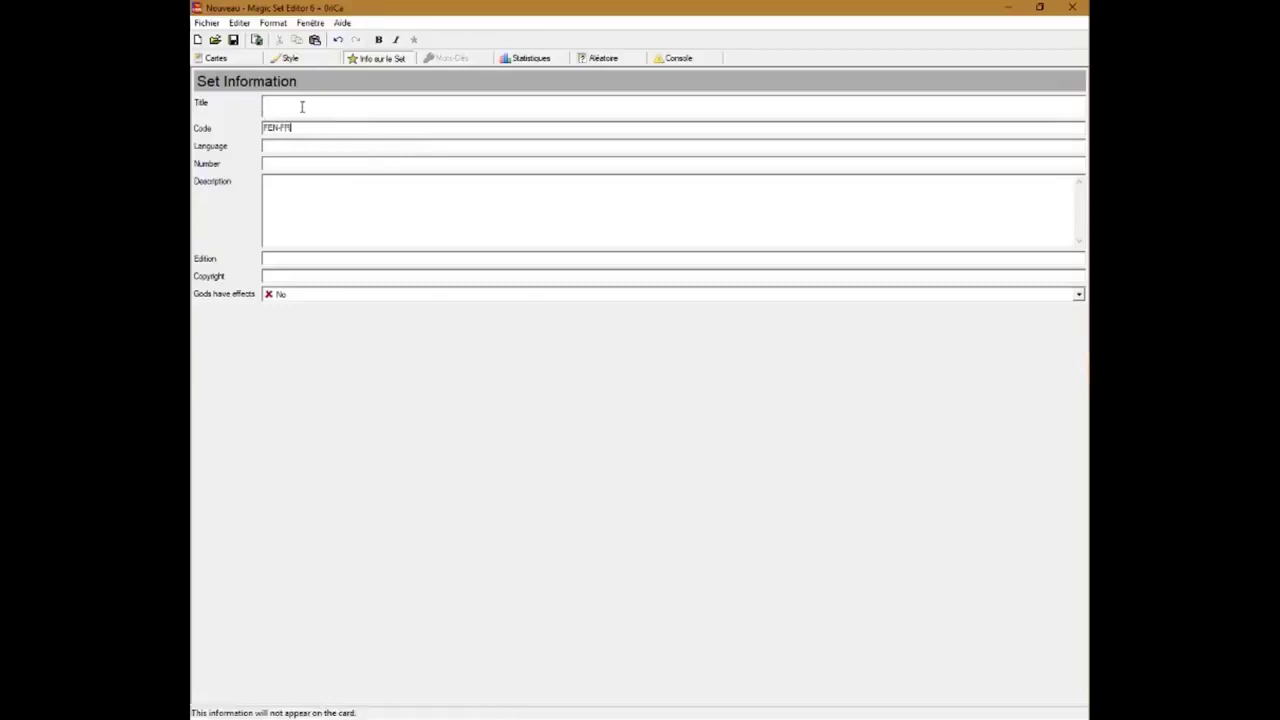
click(222, 58)
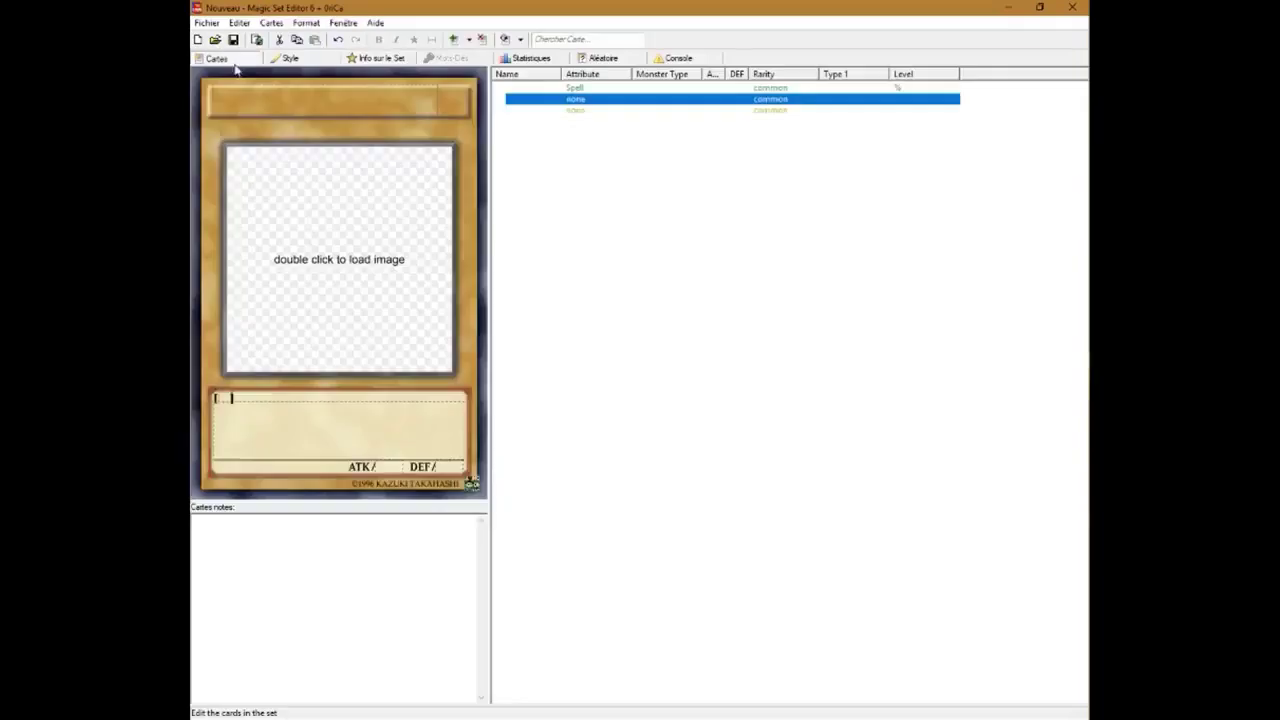
click(453, 41)
click(546, 89)
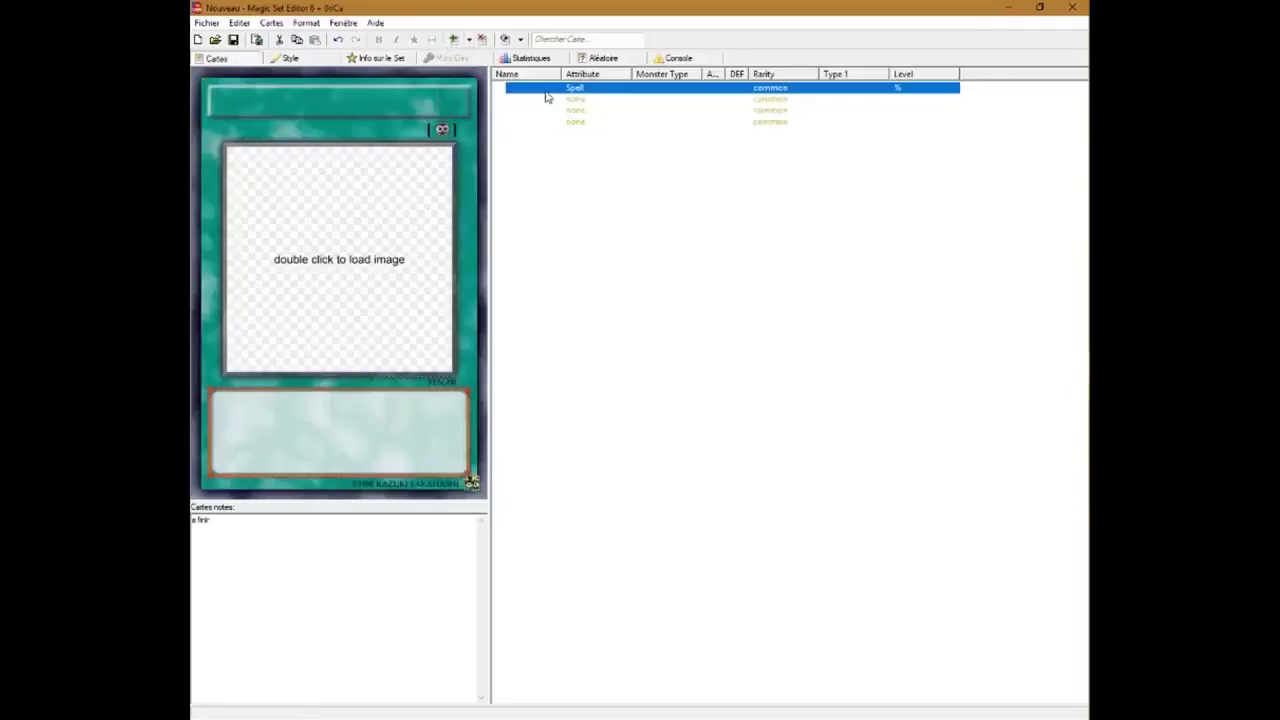
click(553, 112)
click(553, 100)
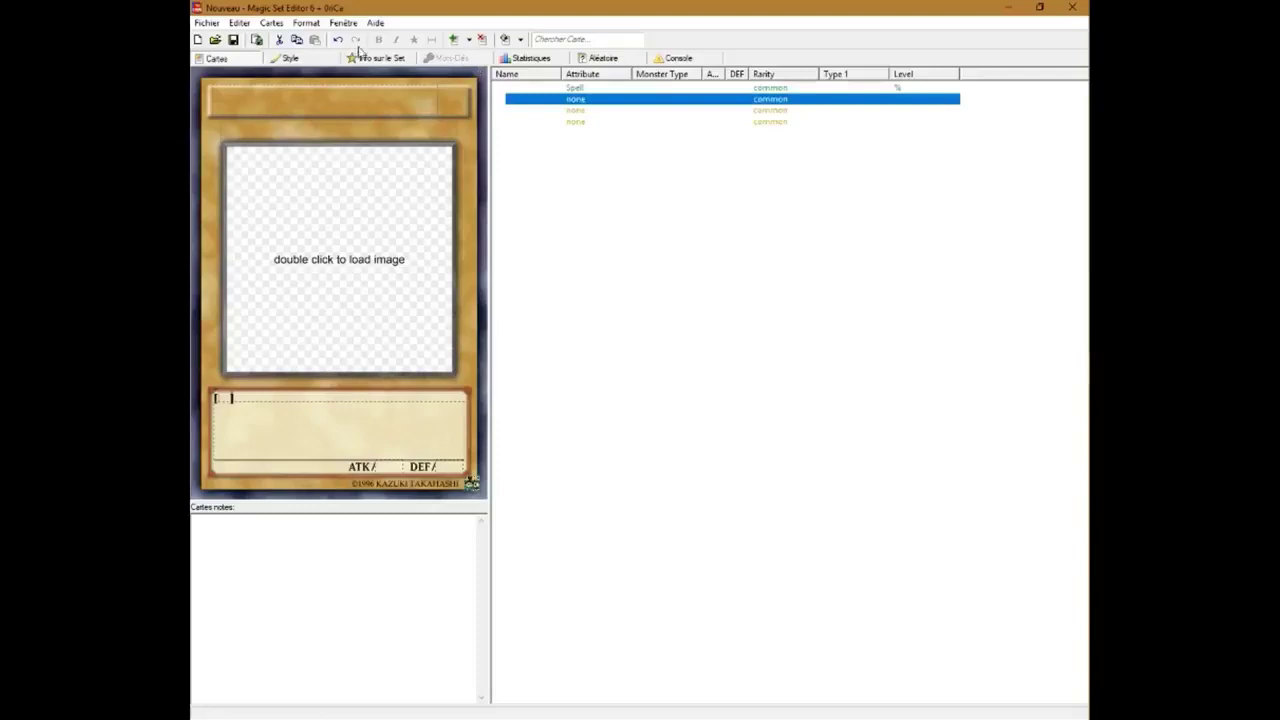
Step: Remove -FR from the set code to leave FEN, and enter FR as the set's language
click(362, 57)
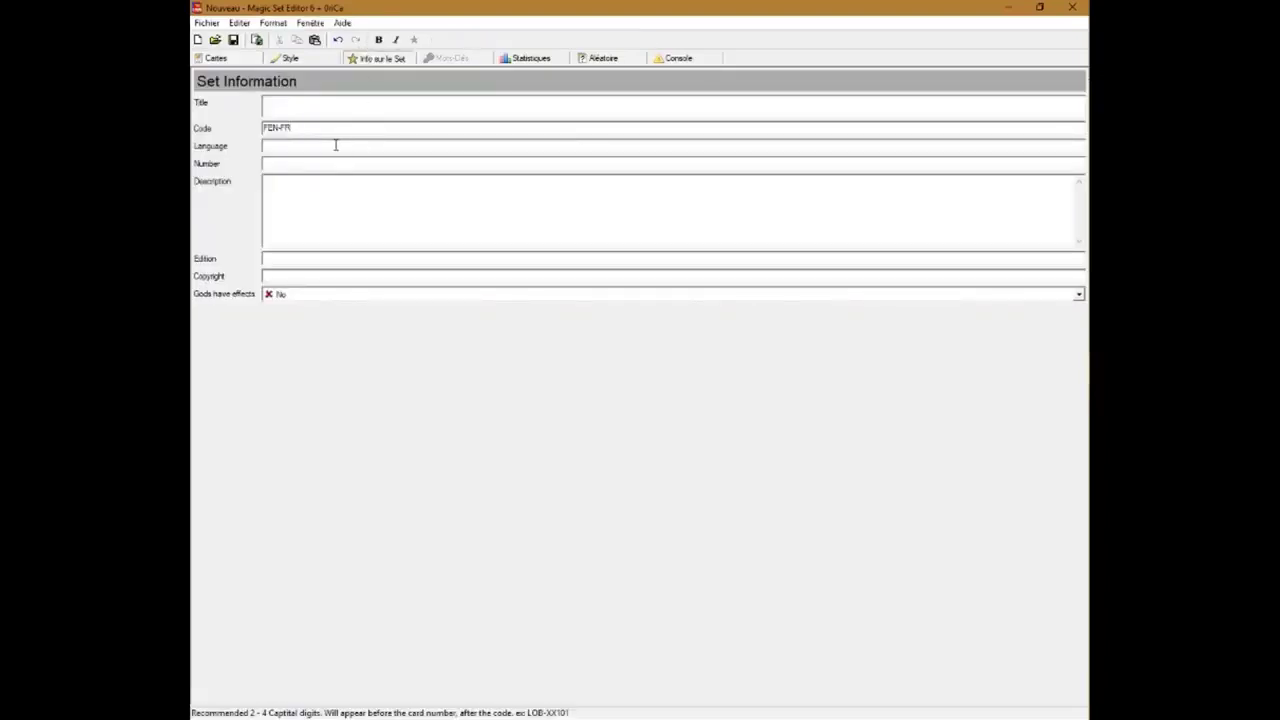
drag(300, 127, 284, 127)
key(BackSpace)
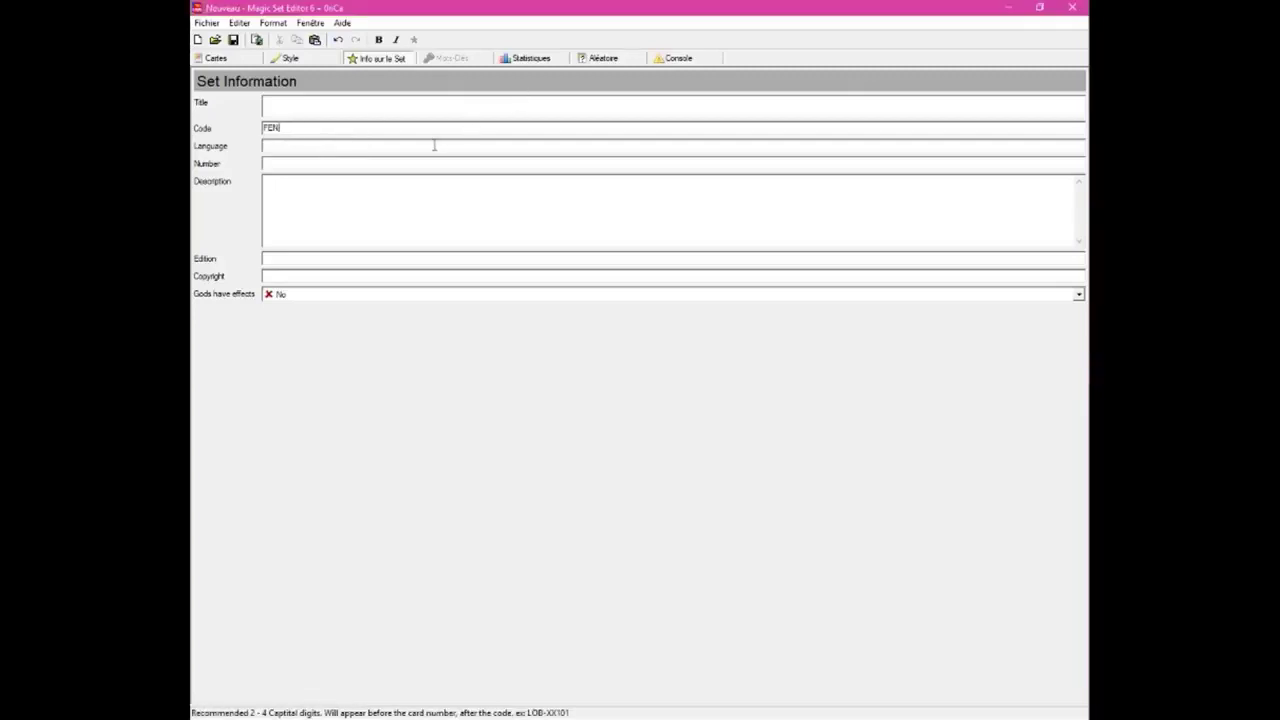
text(FR)
Step: Add two blank cards to test the set's code and language, and view the first monster card
click(210, 59)
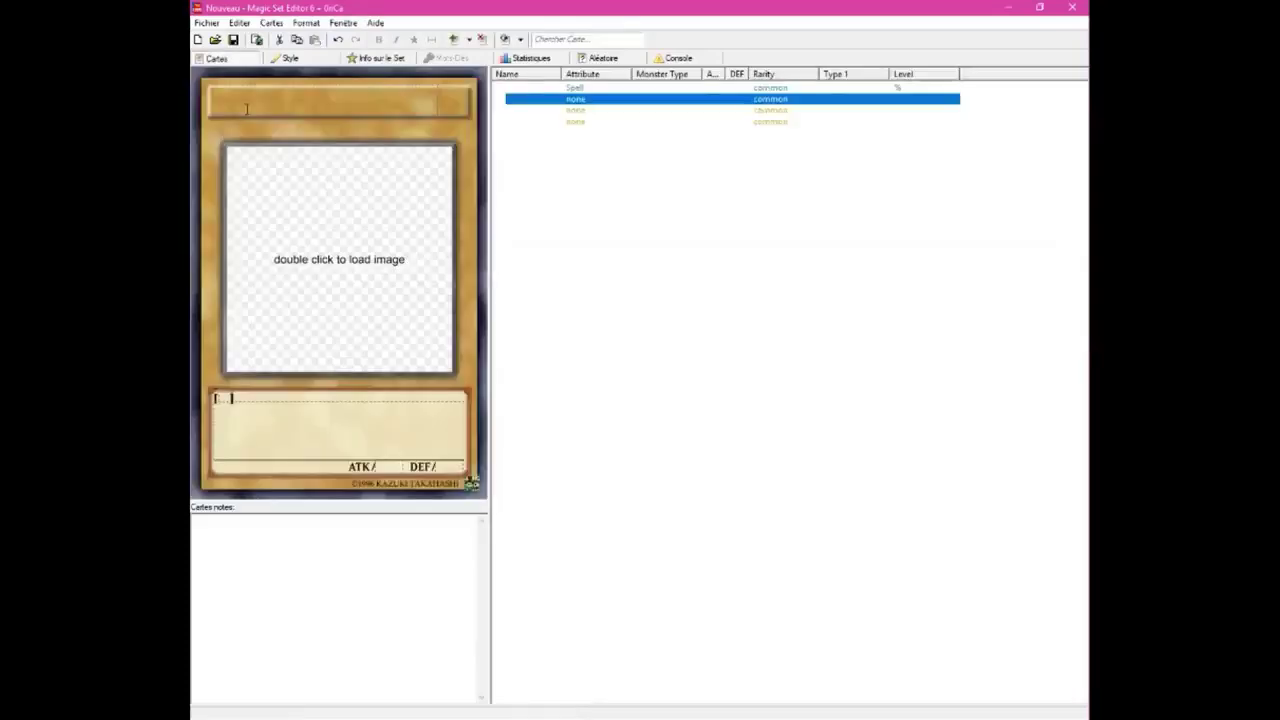
click(456, 40)
click(456, 40)
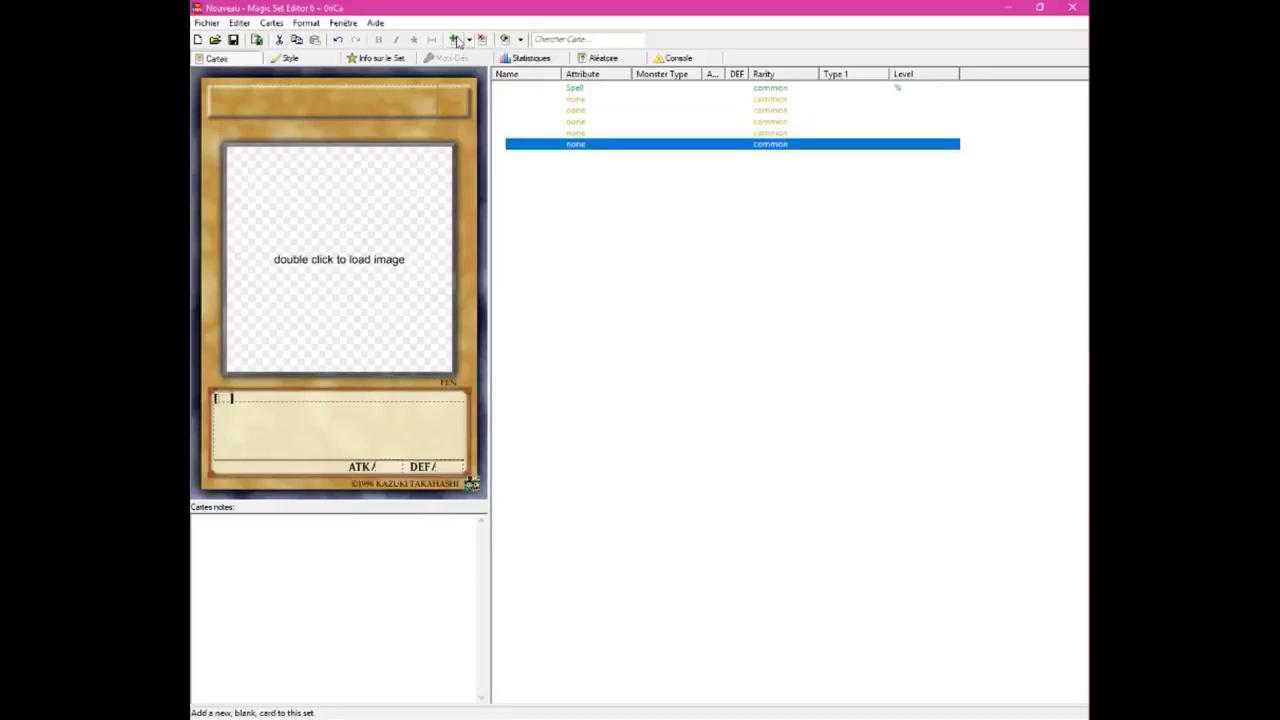
click(567, 99)
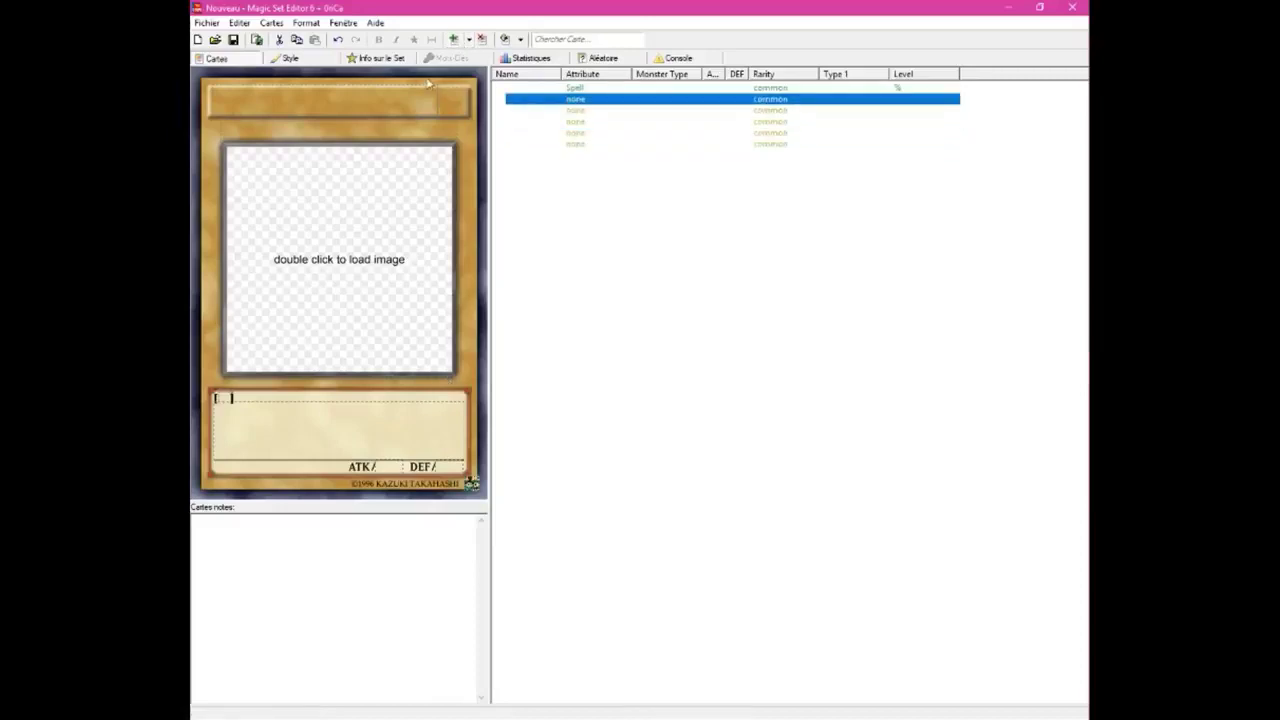
Step: Review the set's code and language, and inspect the set number area on the first monster card and the spell card
click(400, 59)
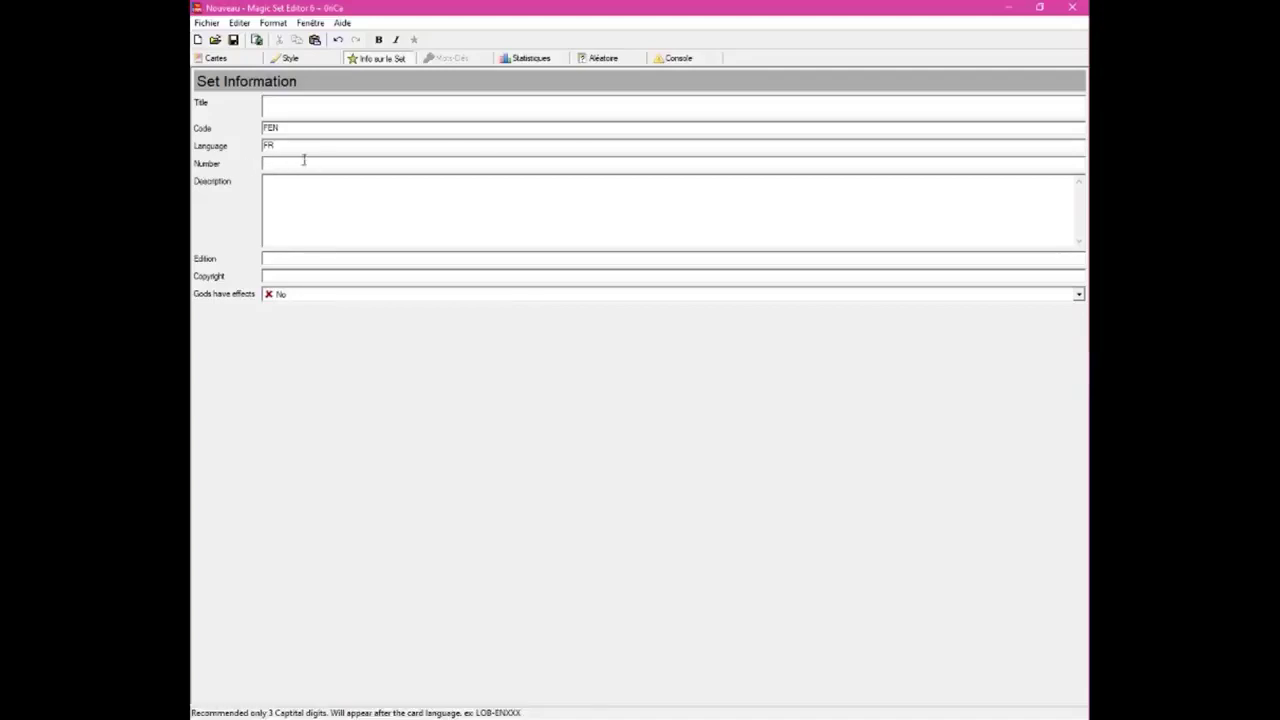
click(216, 58)
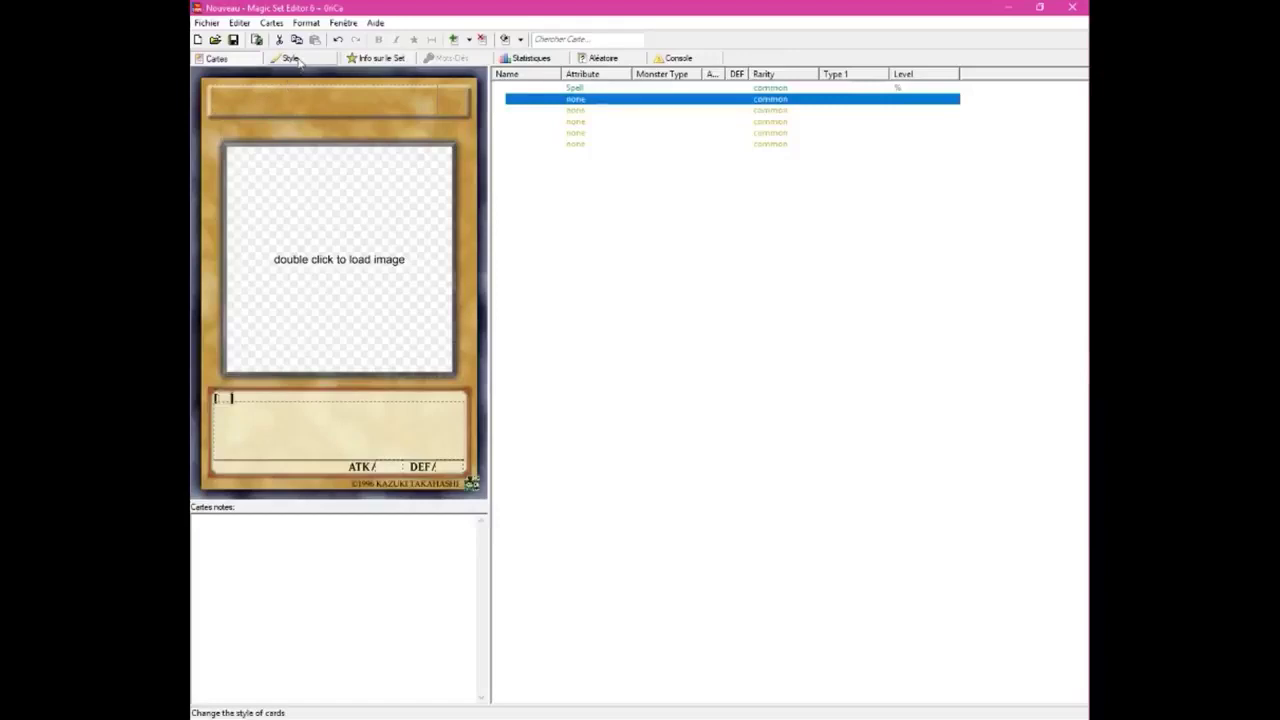
click(443, 392)
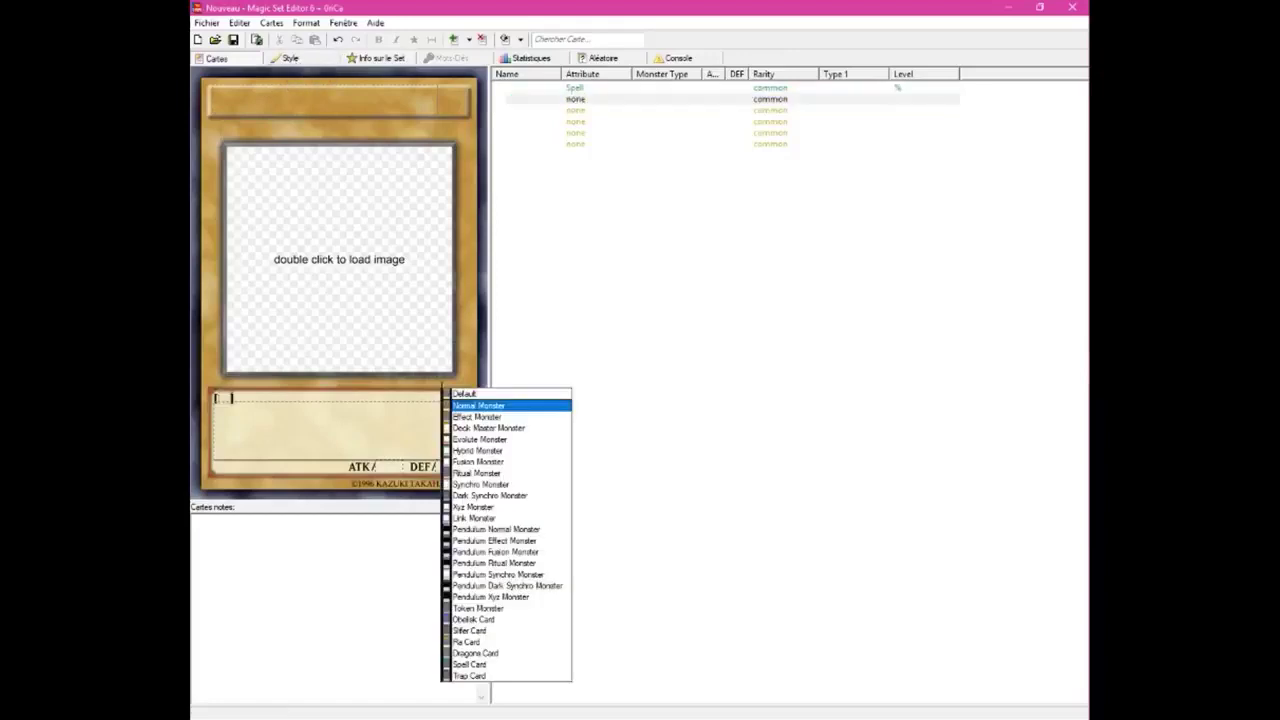
click(443, 381)
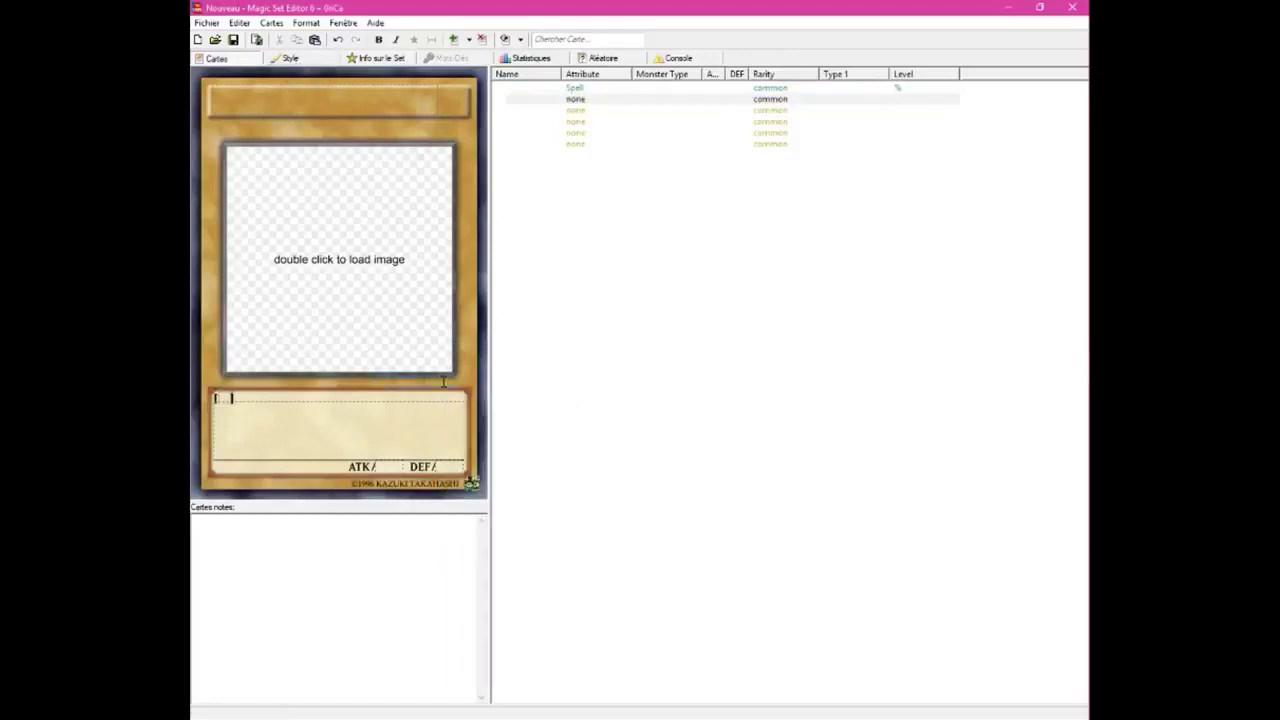
click(583, 88)
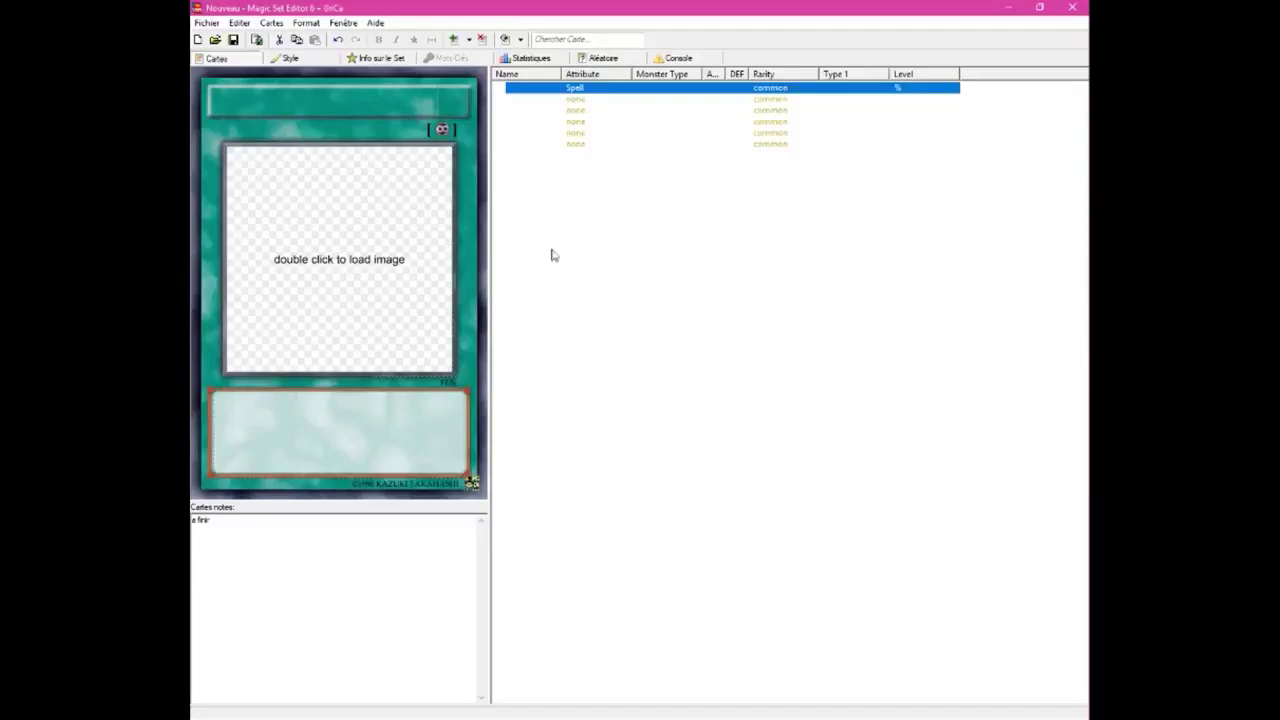
Step: Delete the five blank monster cards from the set, keeping only the spell card
click(566, 144)
click(481, 39)
click(481, 39)
click(481, 39)
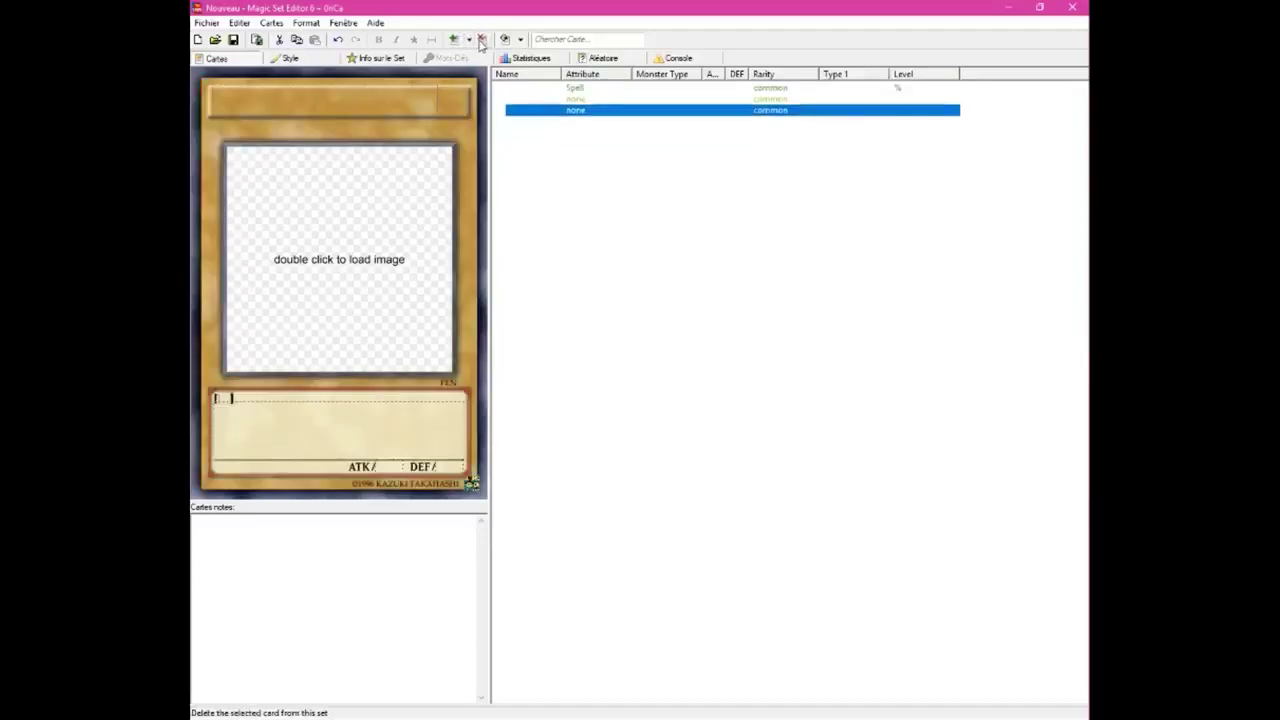
click(481, 39)
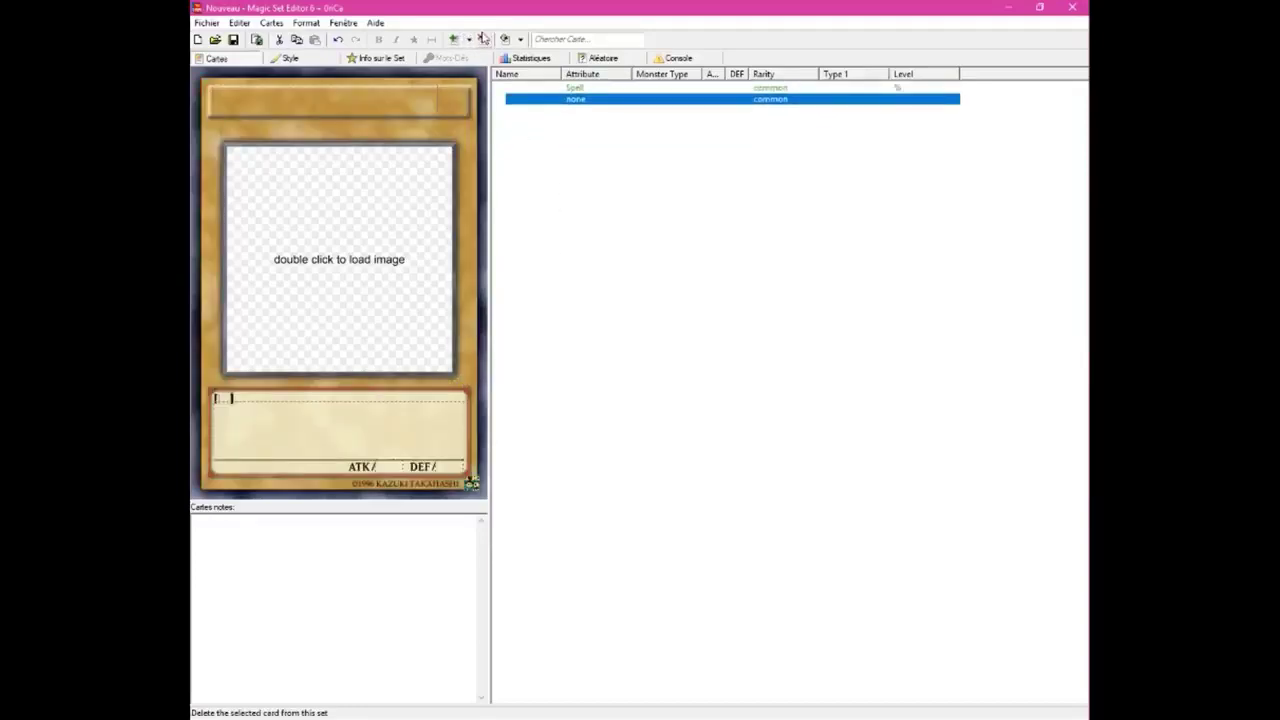
click(481, 39)
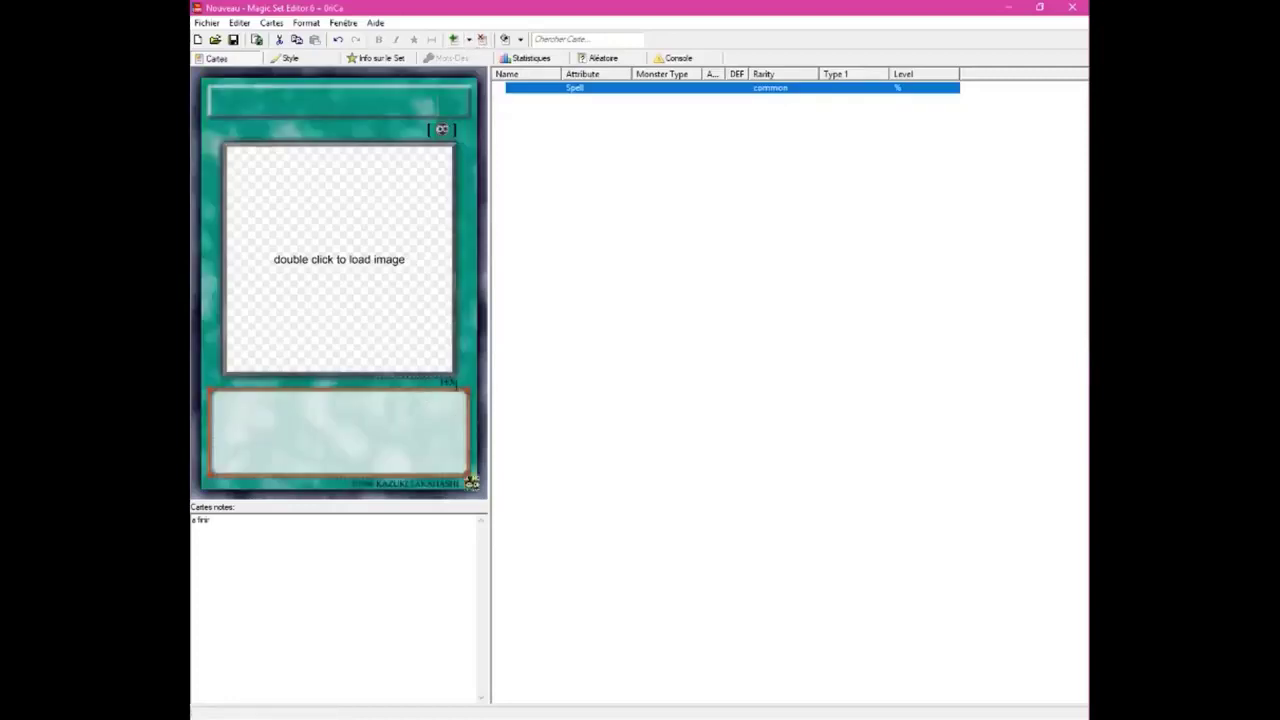
Step: Add a blank card to the set and delete it again, keeping only the spell card
click(471, 483)
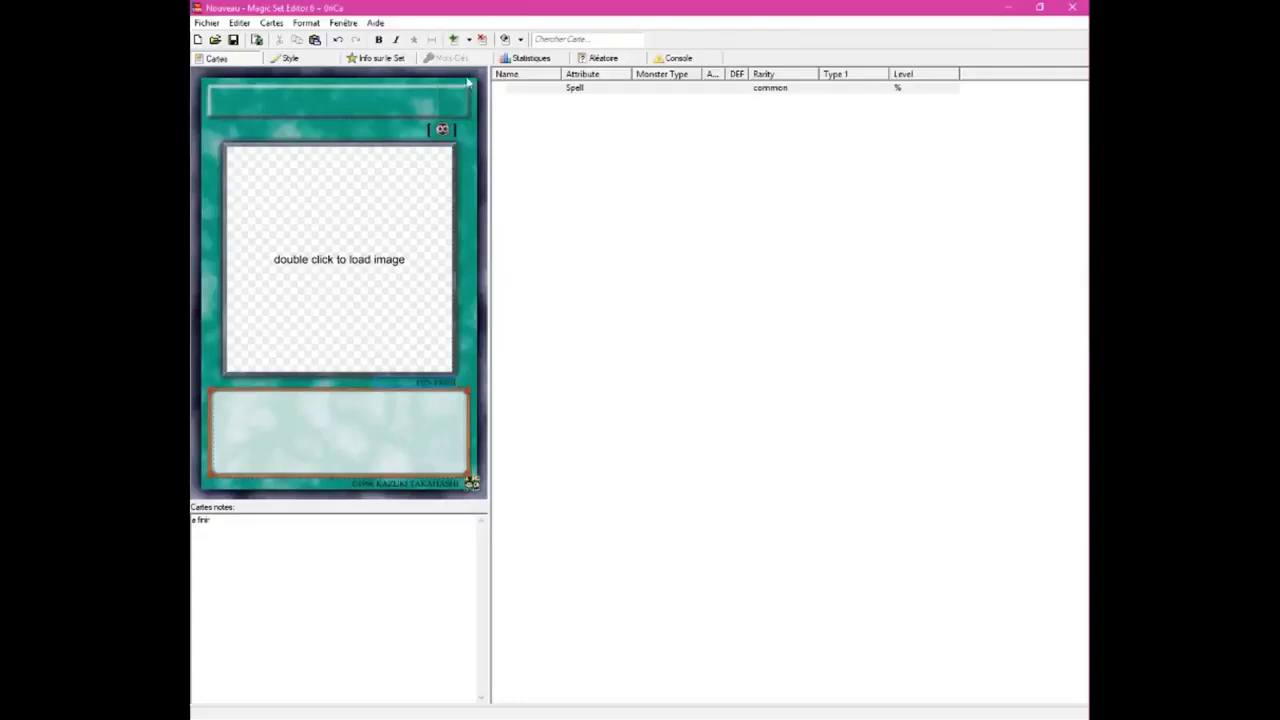
click(454, 40)
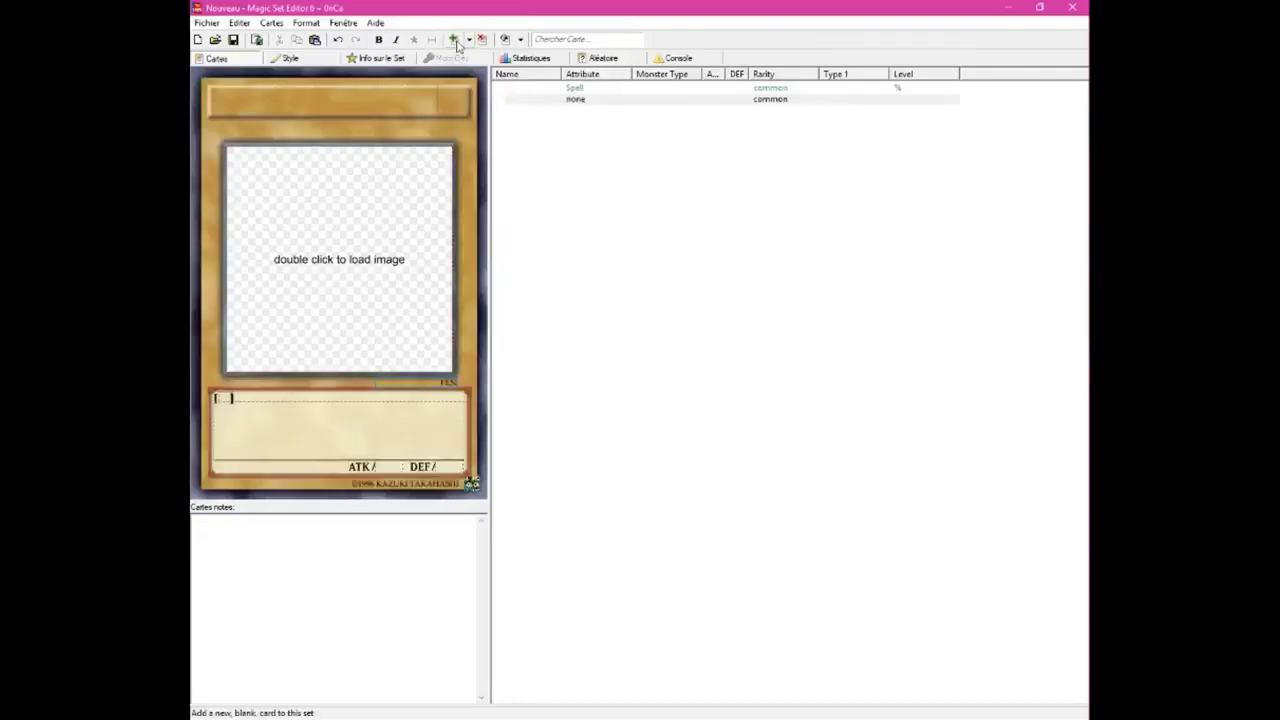
click(555, 92)
click(560, 100)
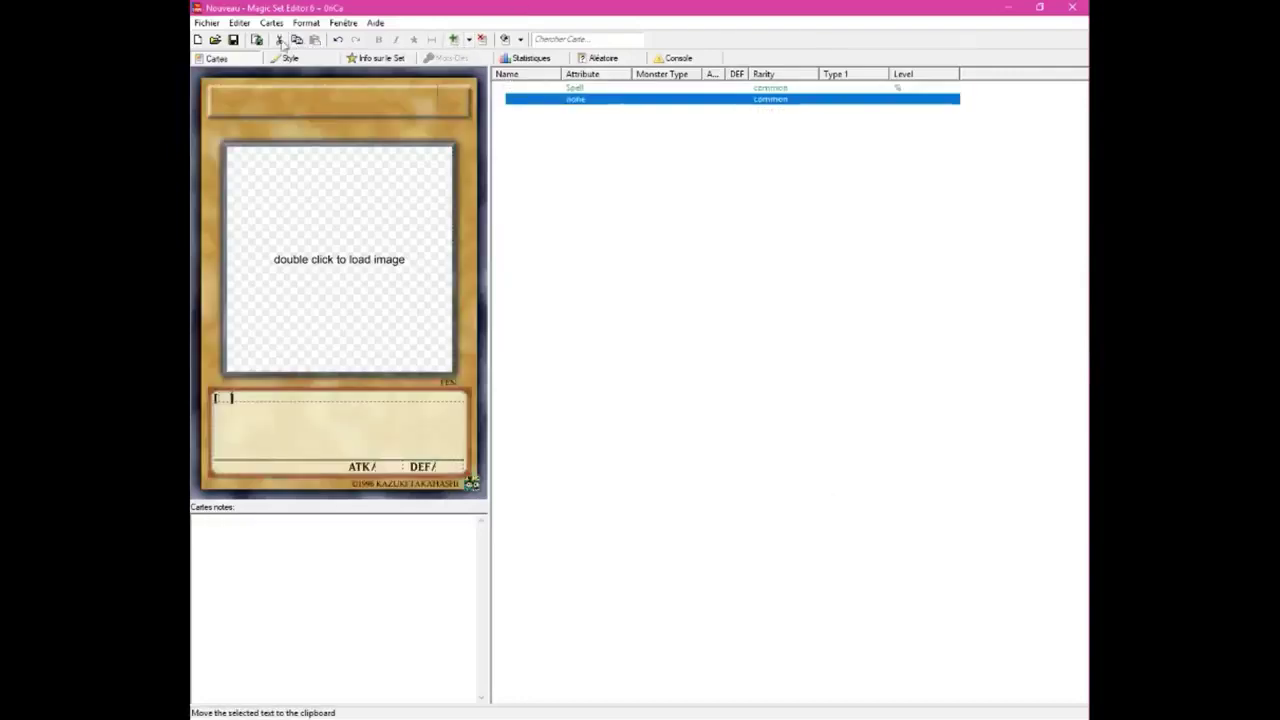
click(481, 40)
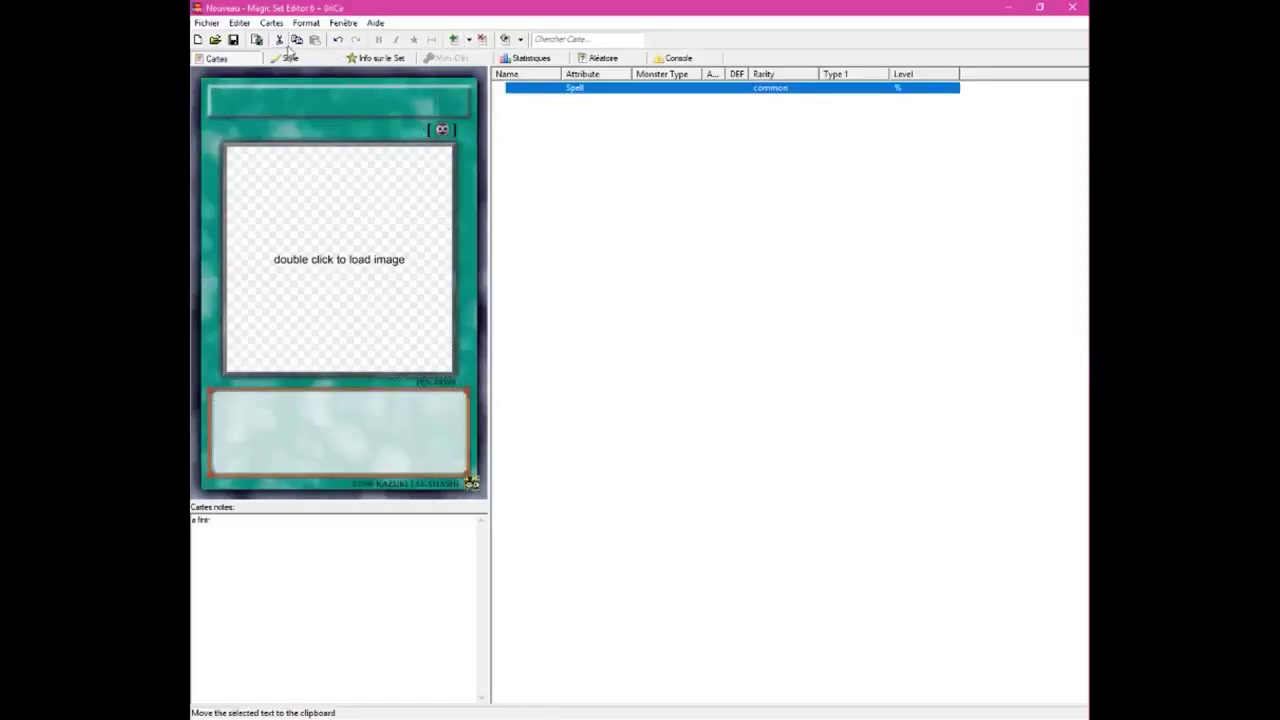
Step: Examine the set's Number and Edition fields, and inspect the edition area along the spell card's lower edge
click(532, 58)
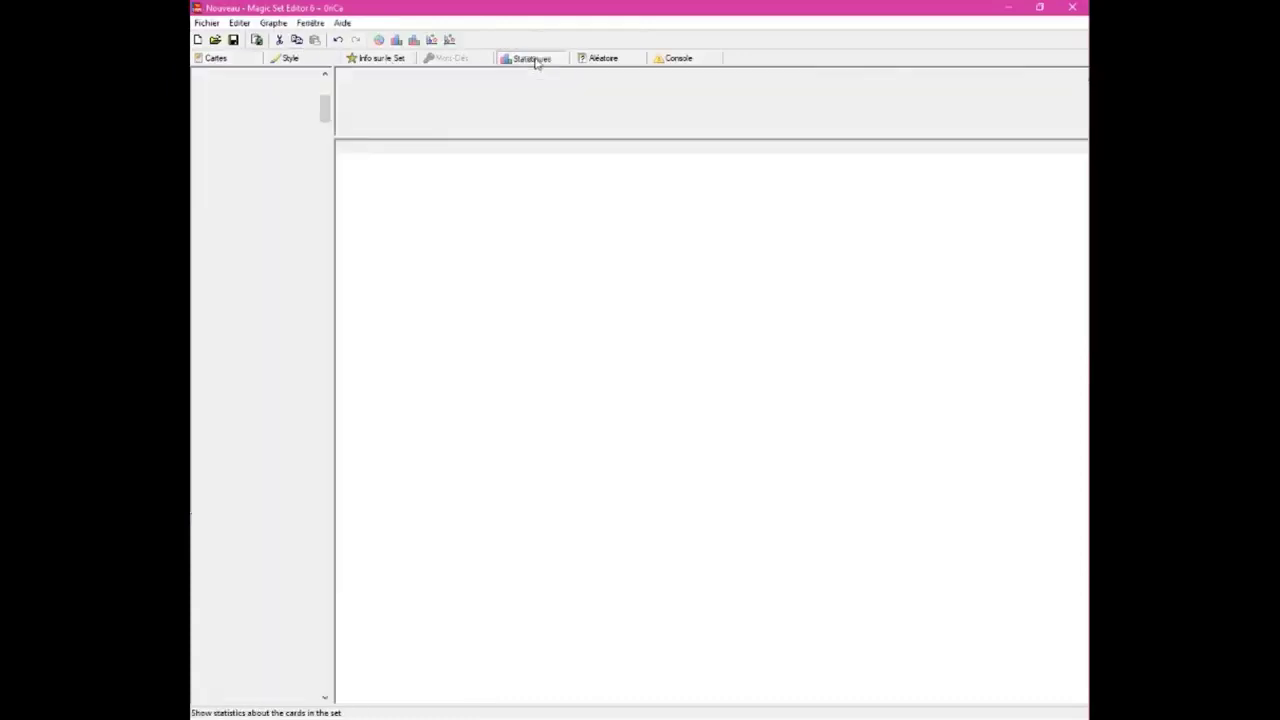
click(388, 60)
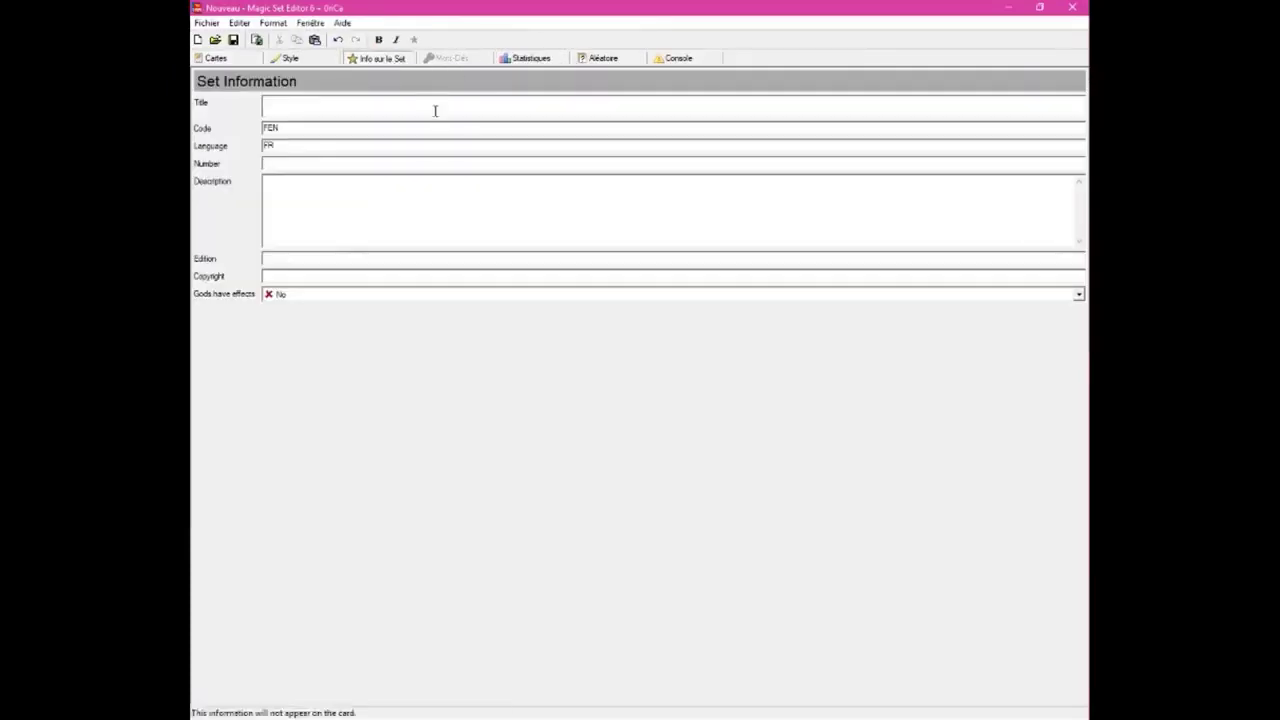
click(384, 163)
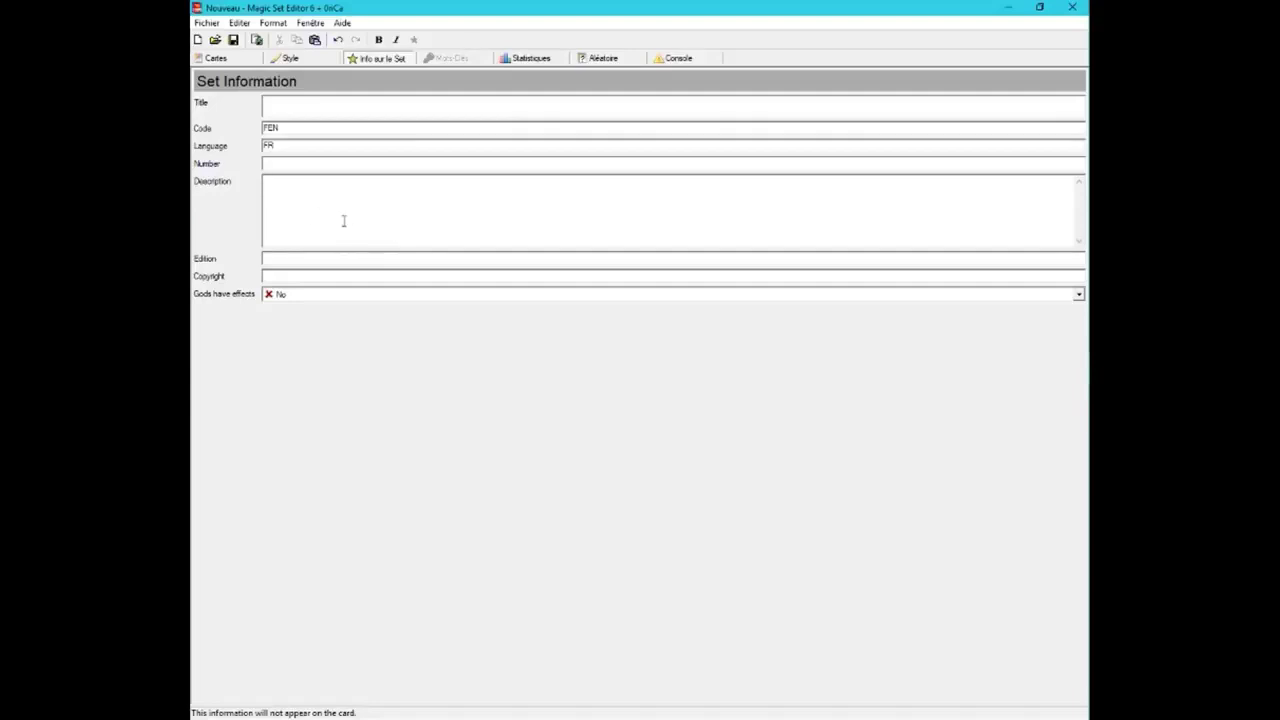
click(306, 259)
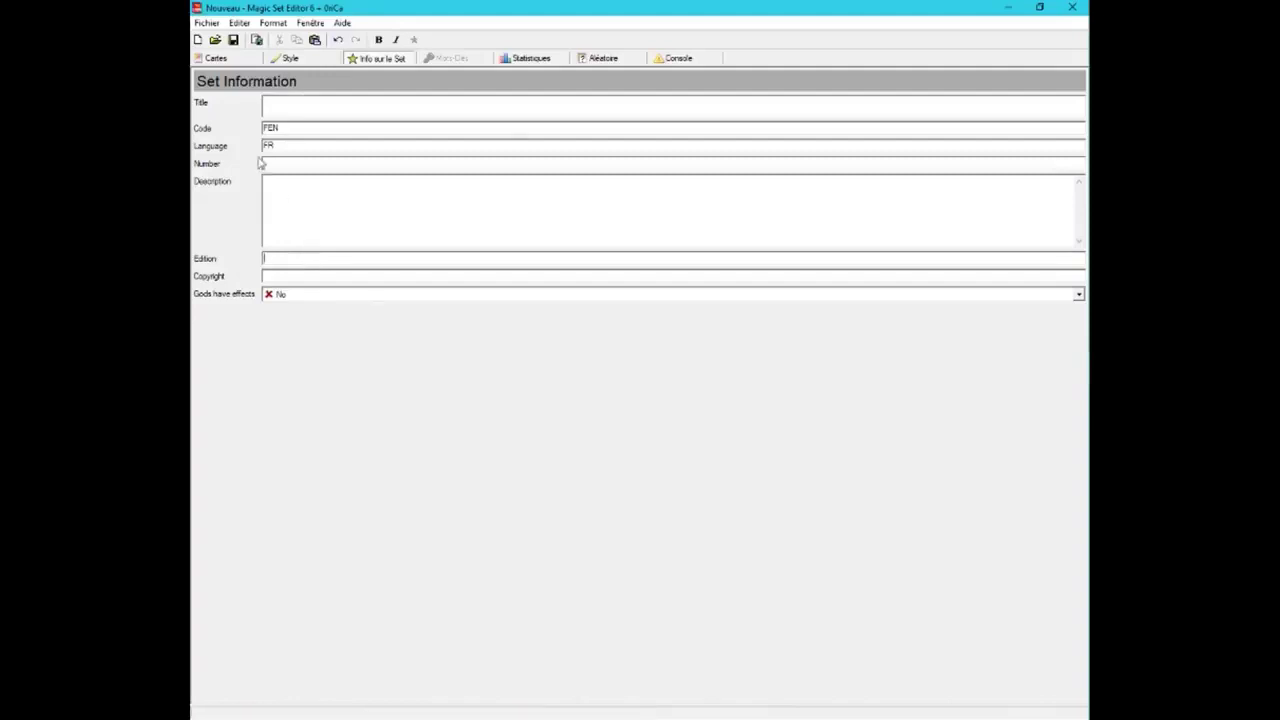
click(245, 60)
click(267, 483)
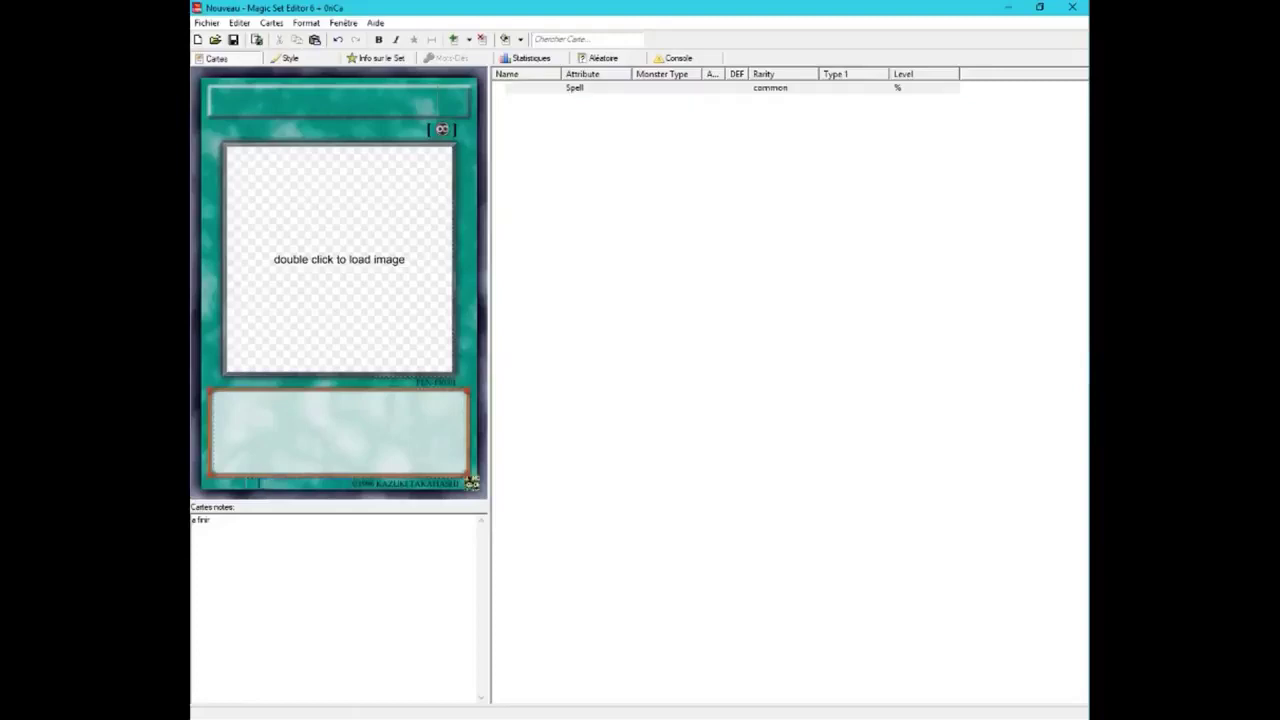
click(265, 490)
click(267, 485)
Step: Examine the Copyright field in the set information and compare it with the spell card
click(531, 58)
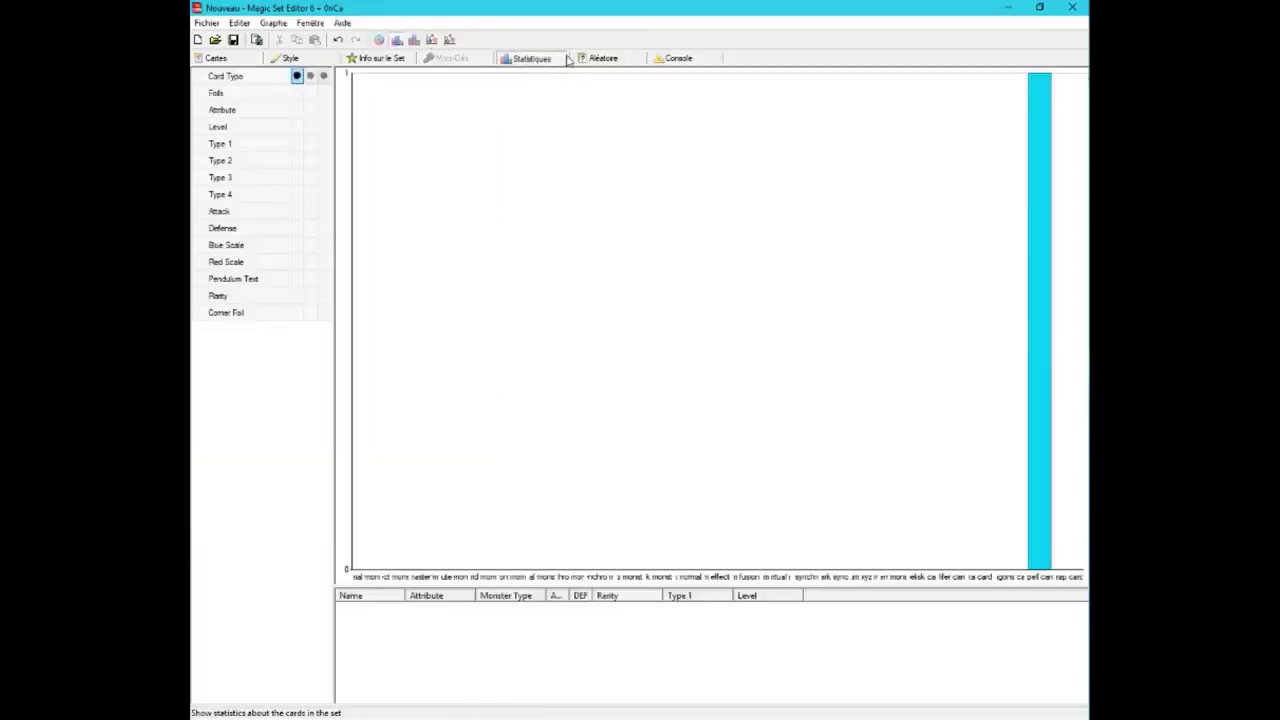
click(372, 59)
click(284, 277)
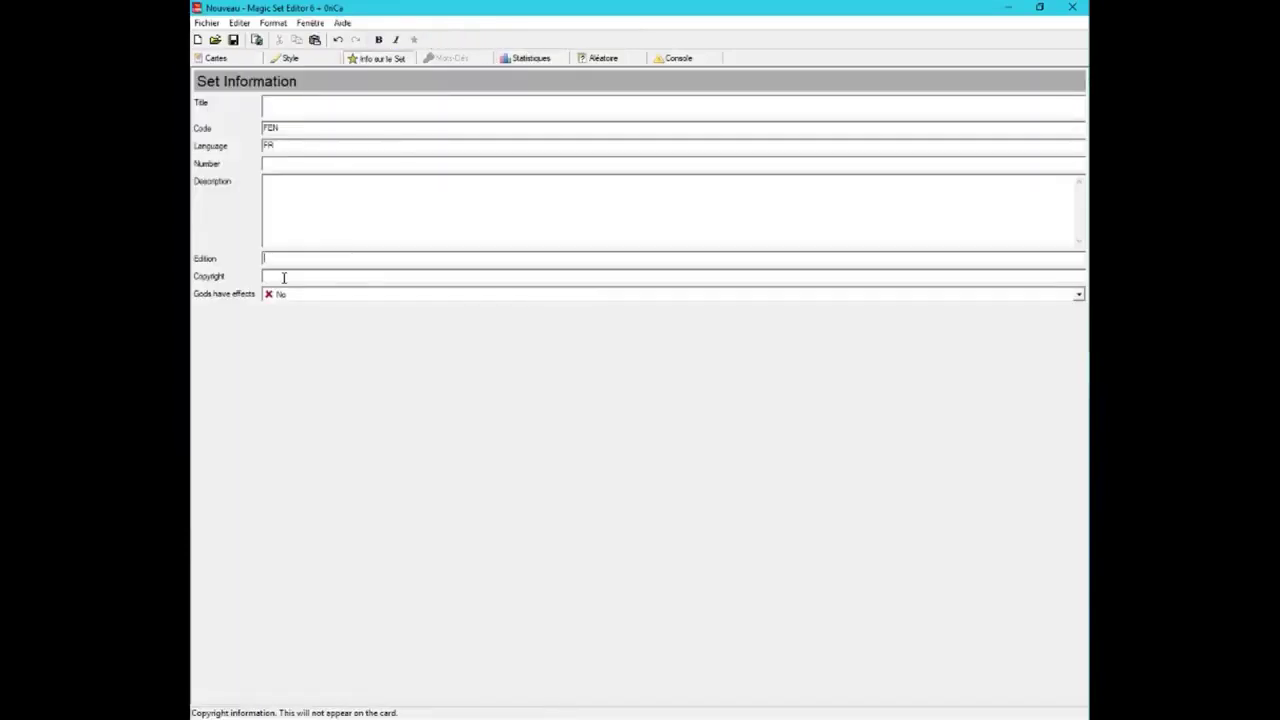
click(214, 58)
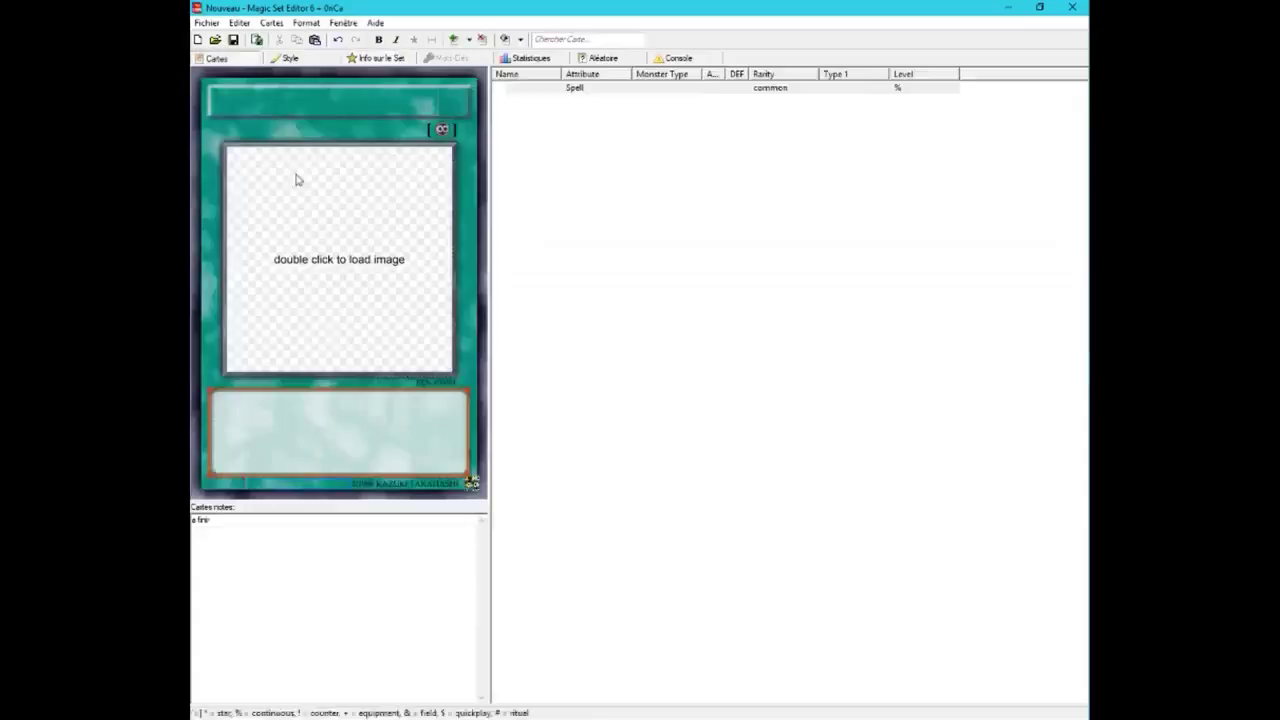
Step: View the choices for whether gods have effects in the set information, keeping No
click(322, 60)
click(373, 59)
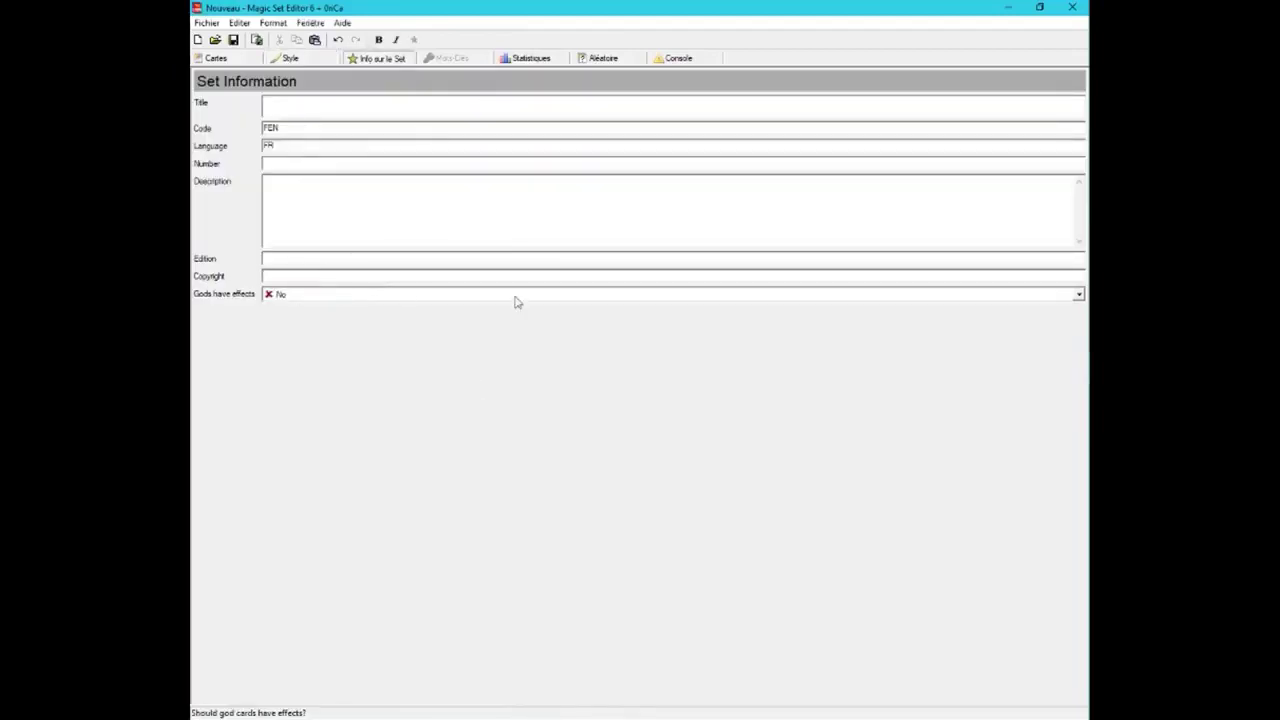
click(396, 296)
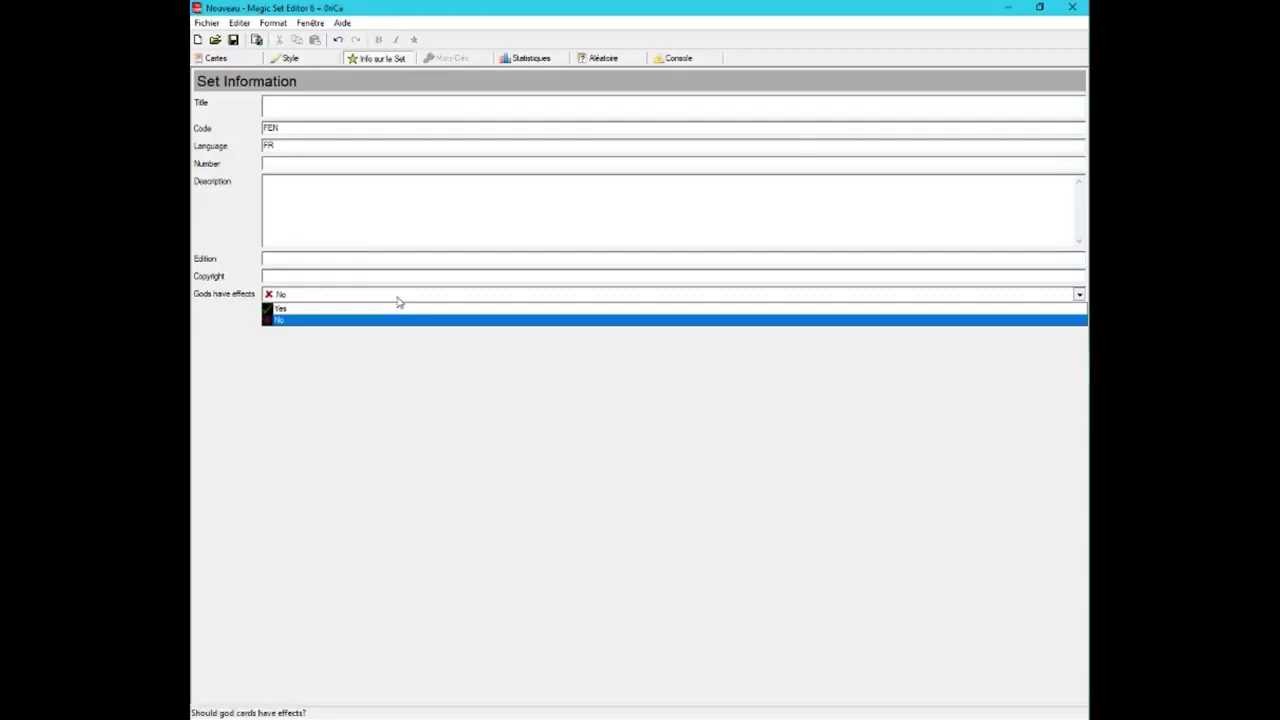
key(Escape)
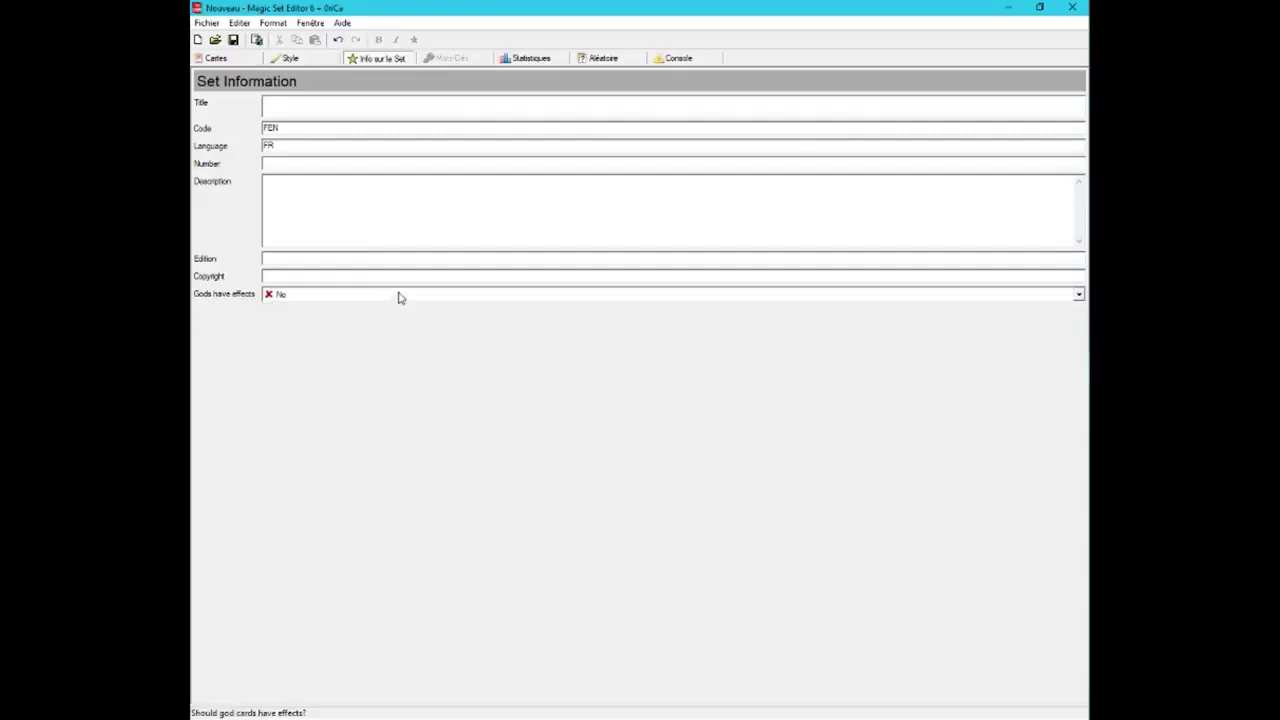
click(395, 295)
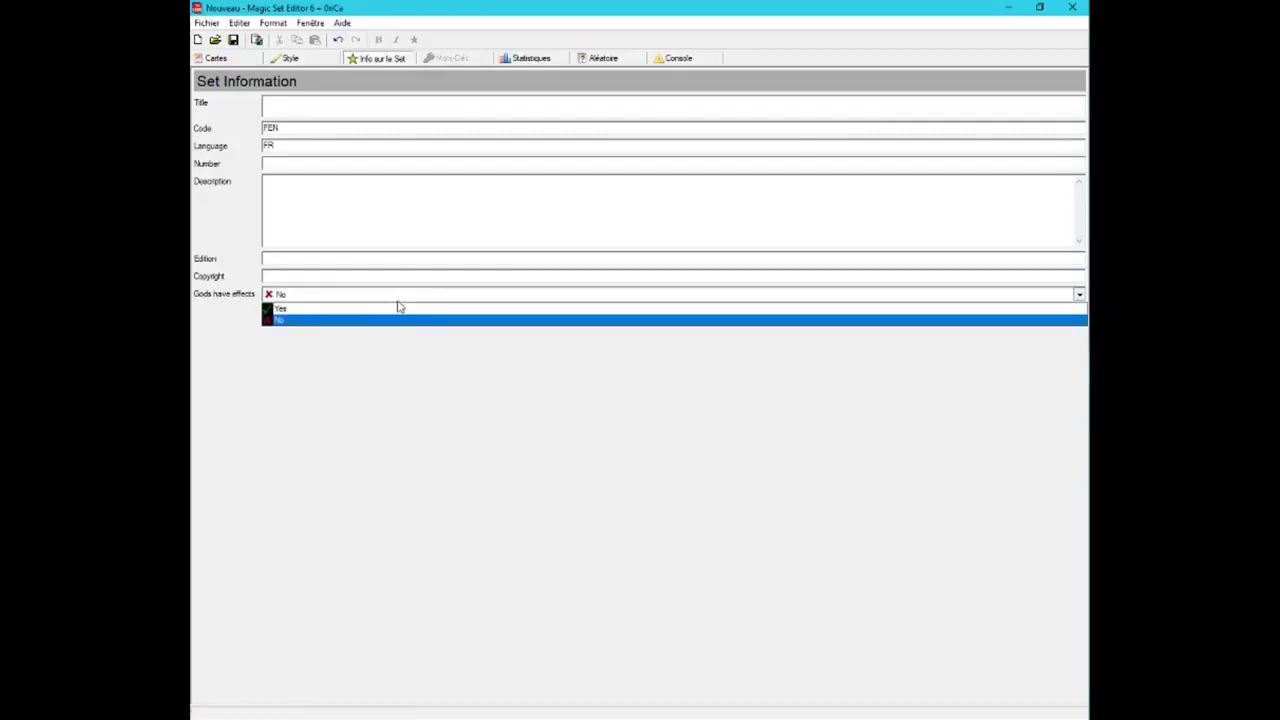
click(397, 294)
Step: Review the spell card and the set information, and examine the set's card type statistics graph
click(214, 58)
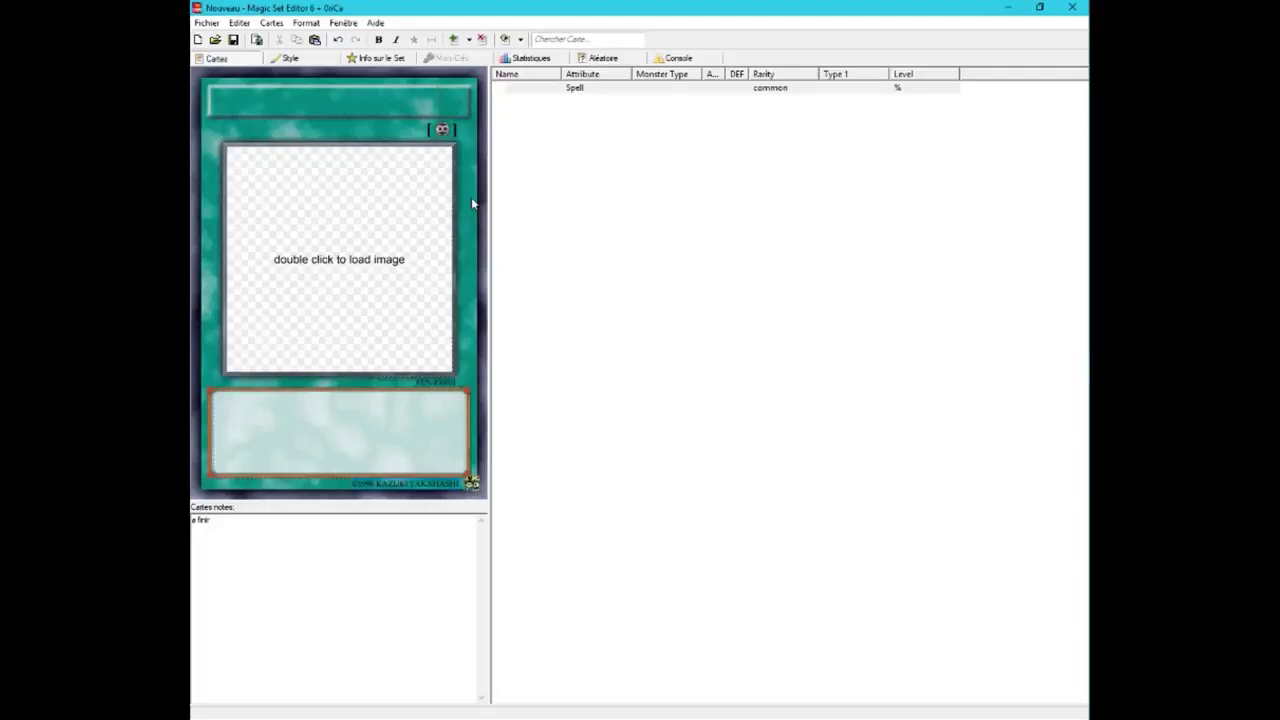
click(376, 58)
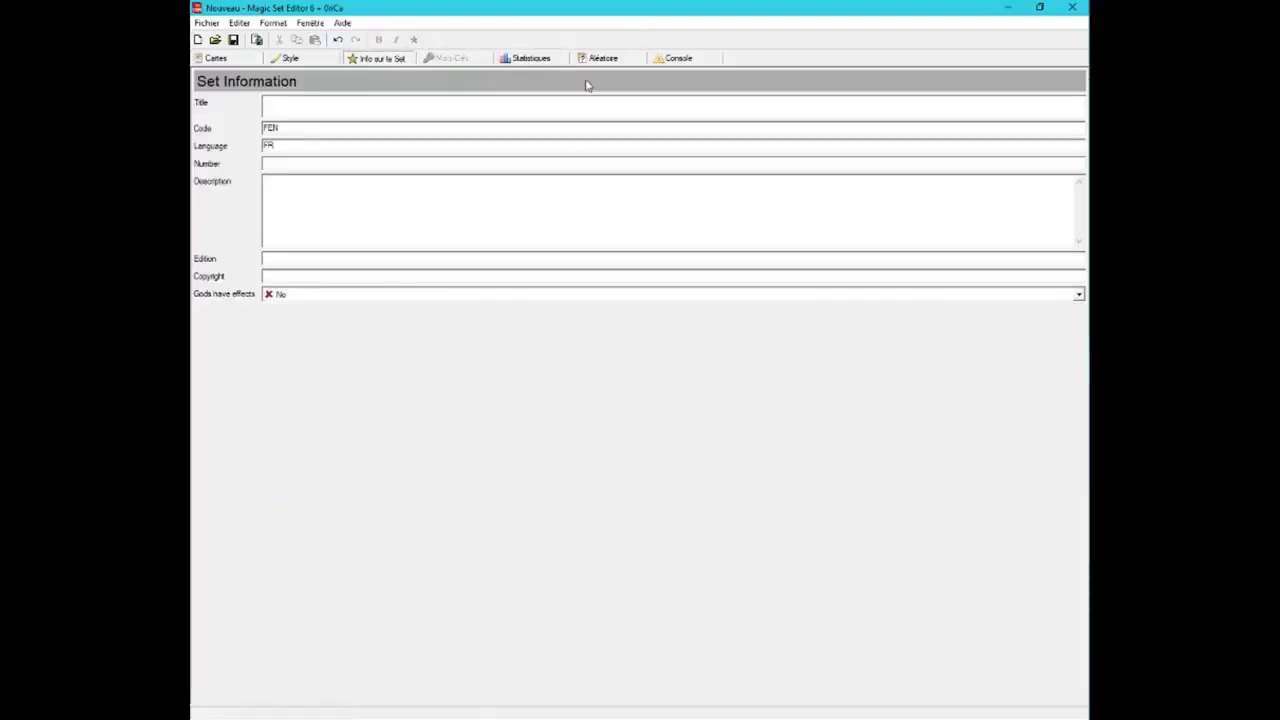
click(547, 59)
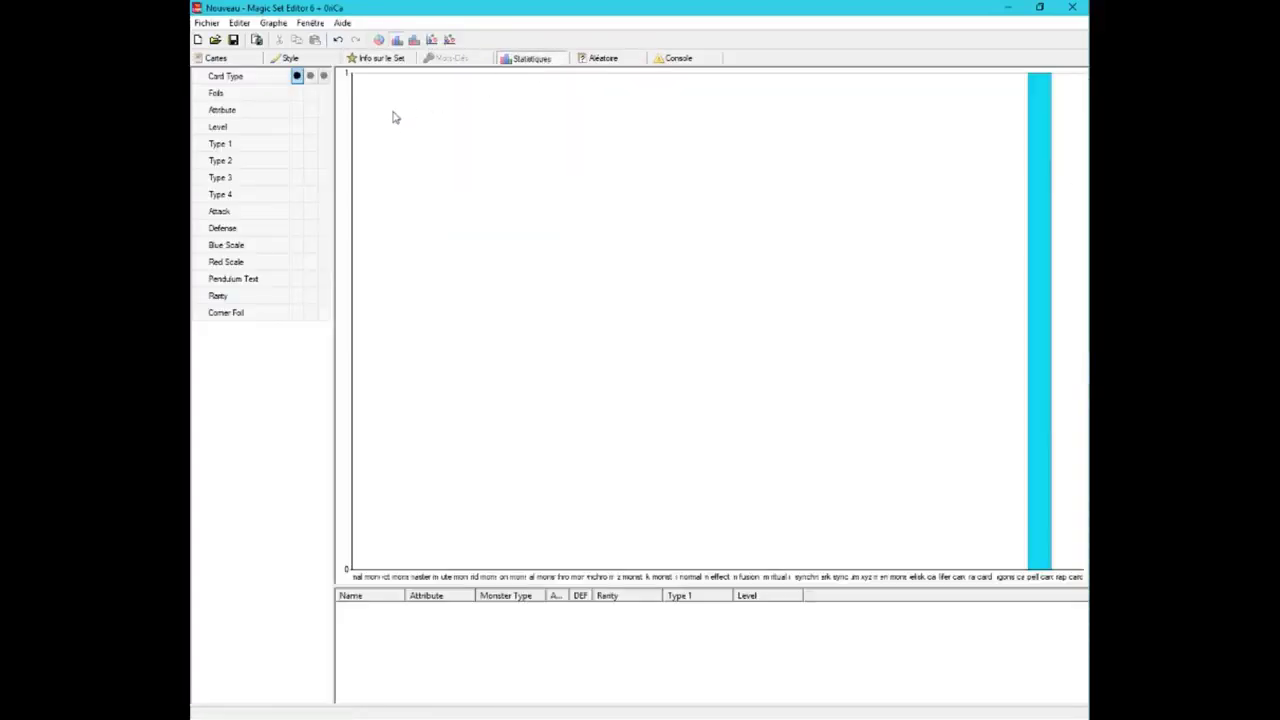
mouse_move(393, 127)
click(215, 58)
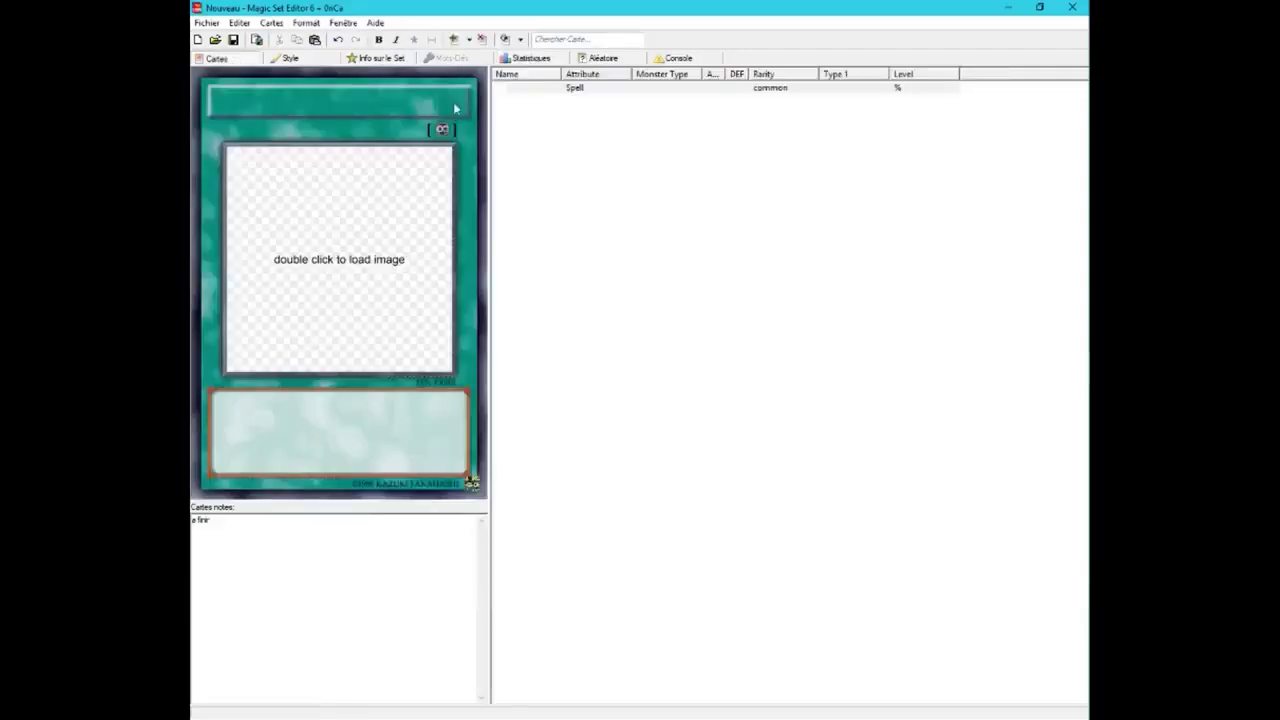
click(525, 59)
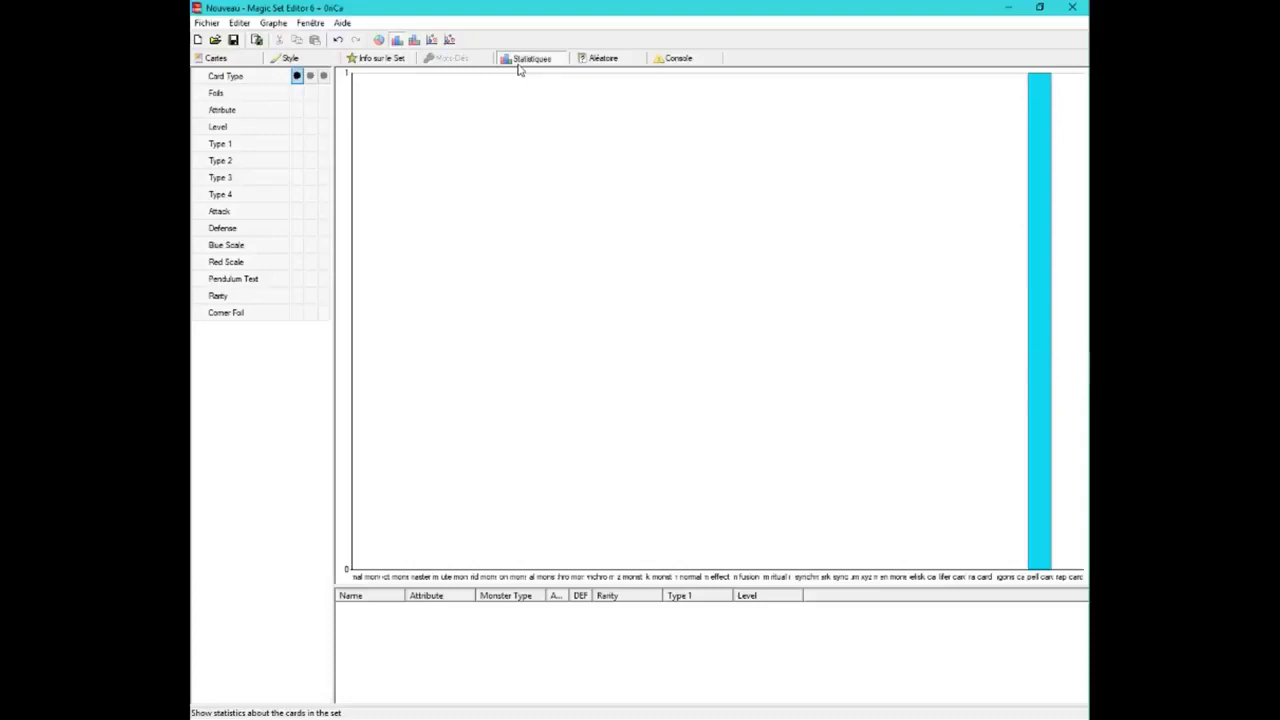
Step: Set the random pack selection to 1 gold series and generate the pack
click(598, 59)
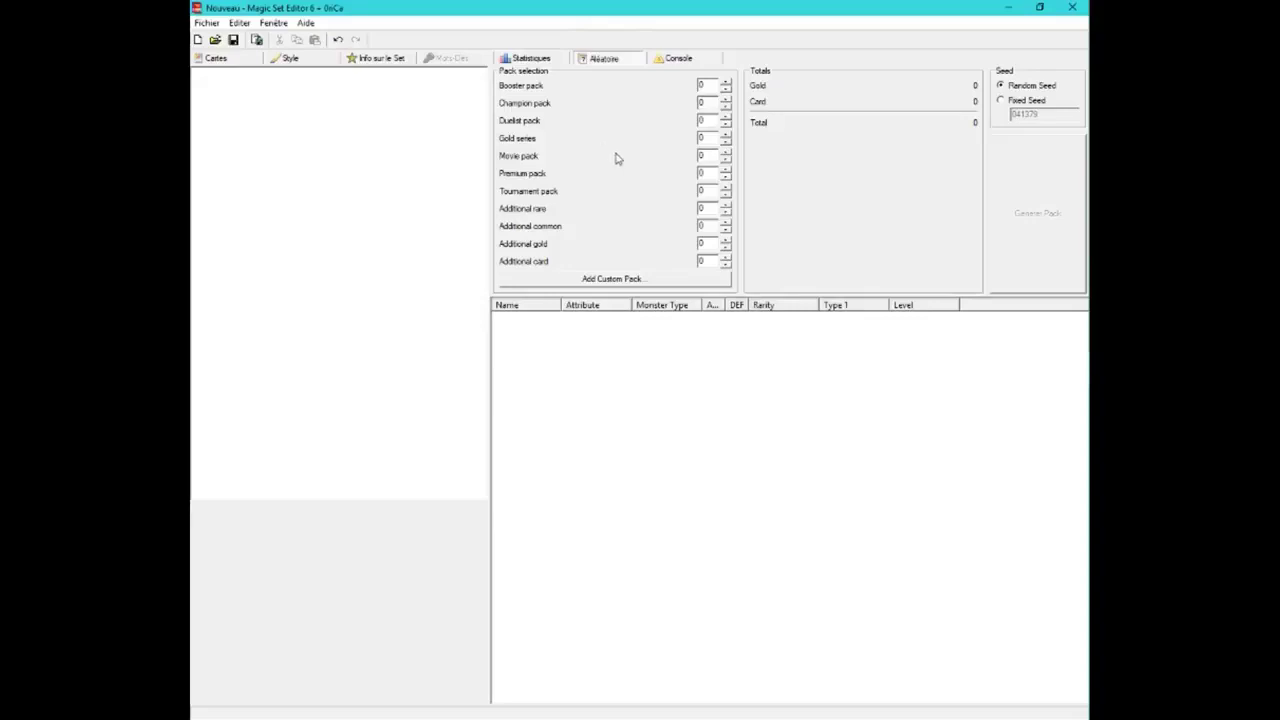
click(727, 87)
click(706, 102)
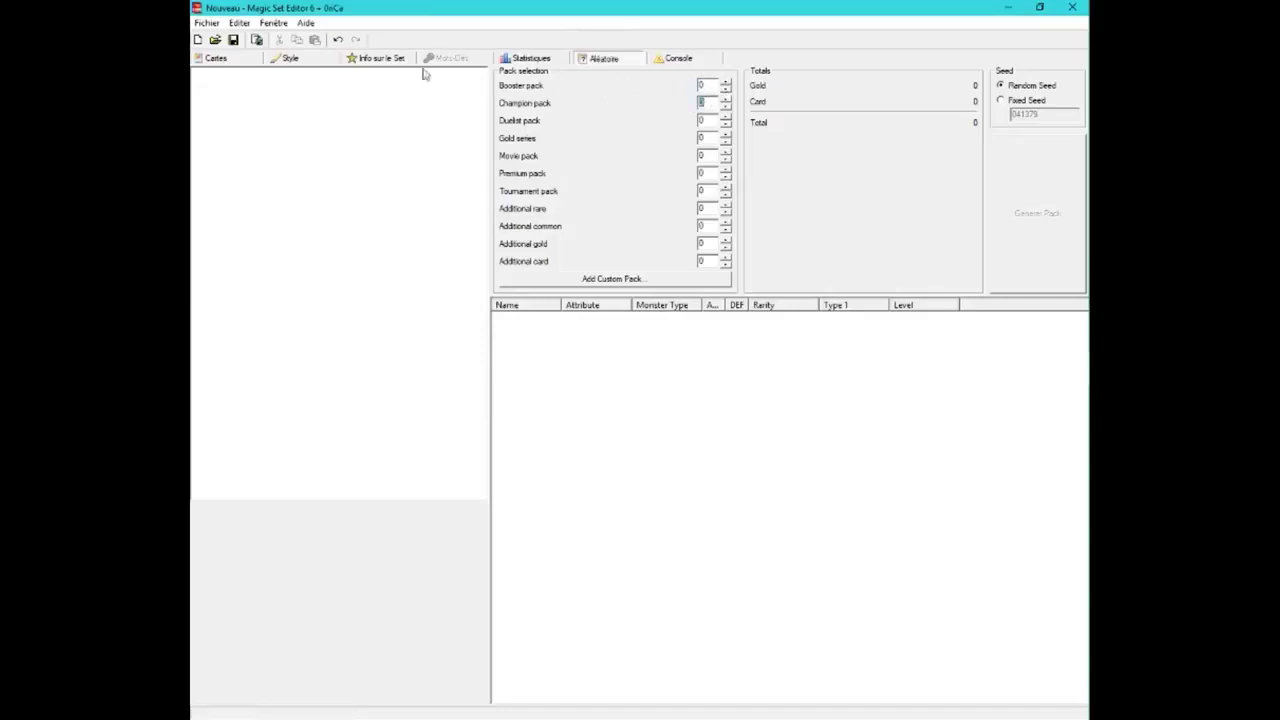
click(700, 86)
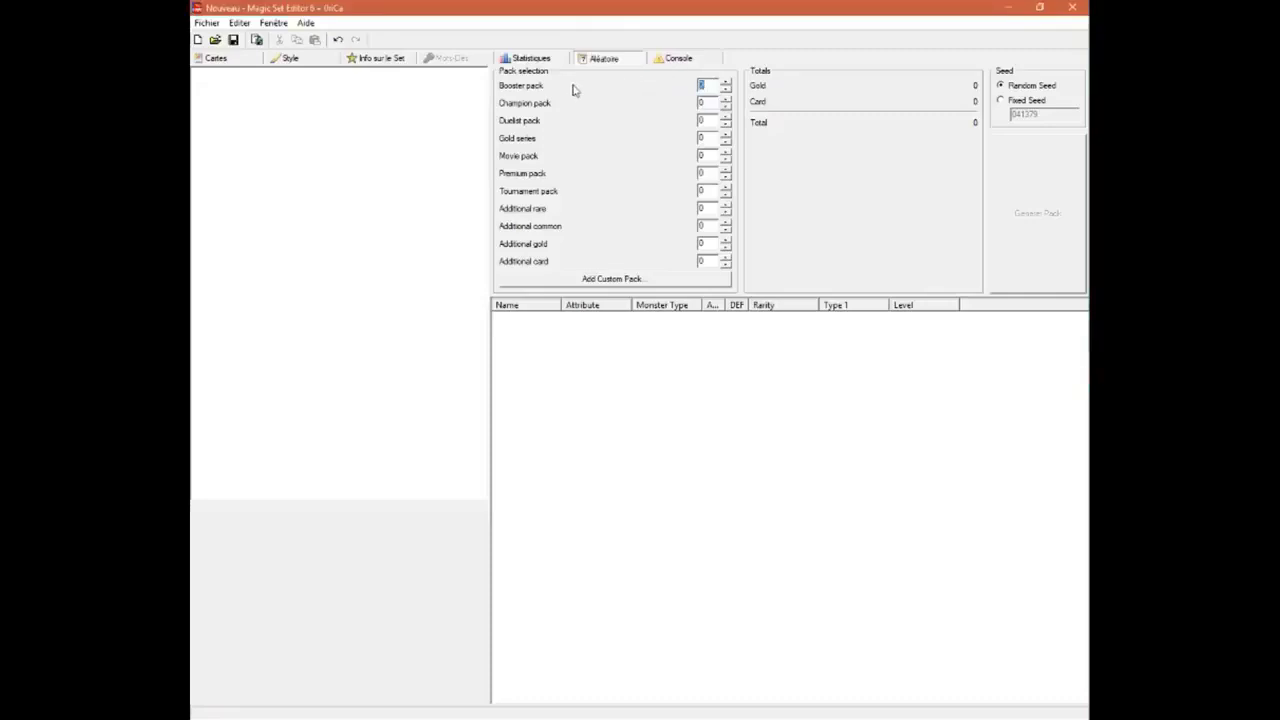
click(726, 135)
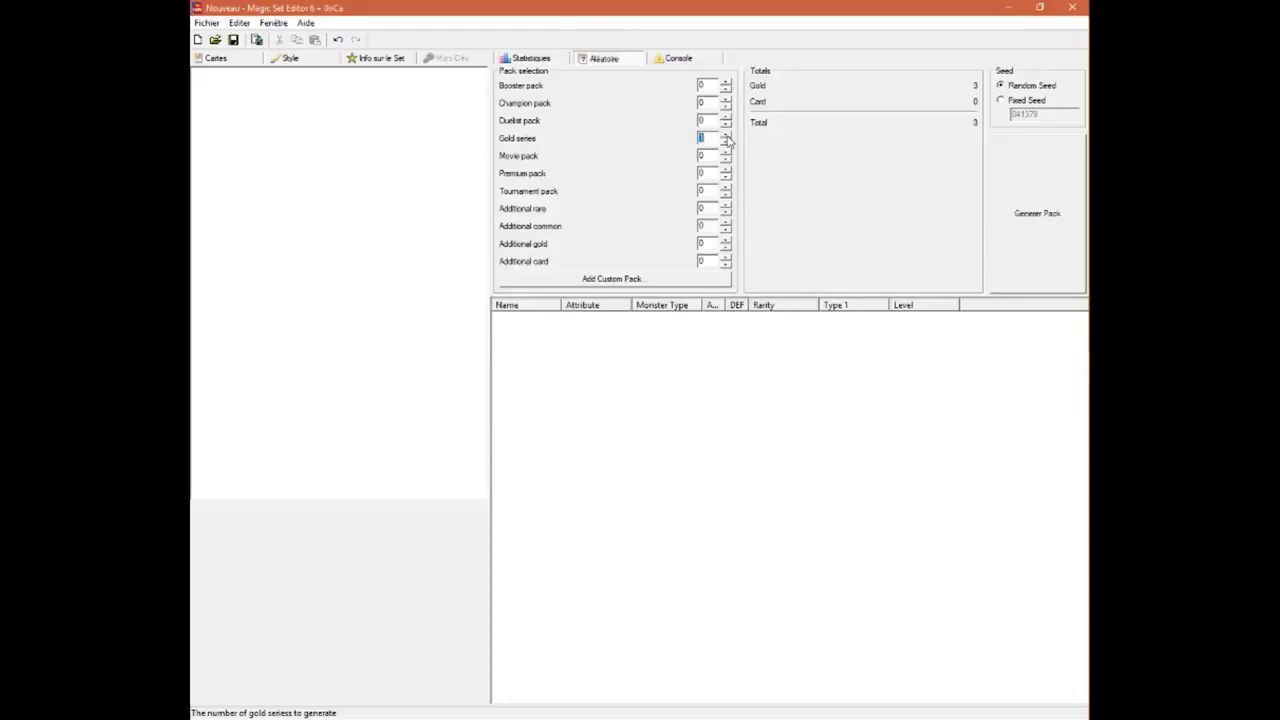
click(1030, 222)
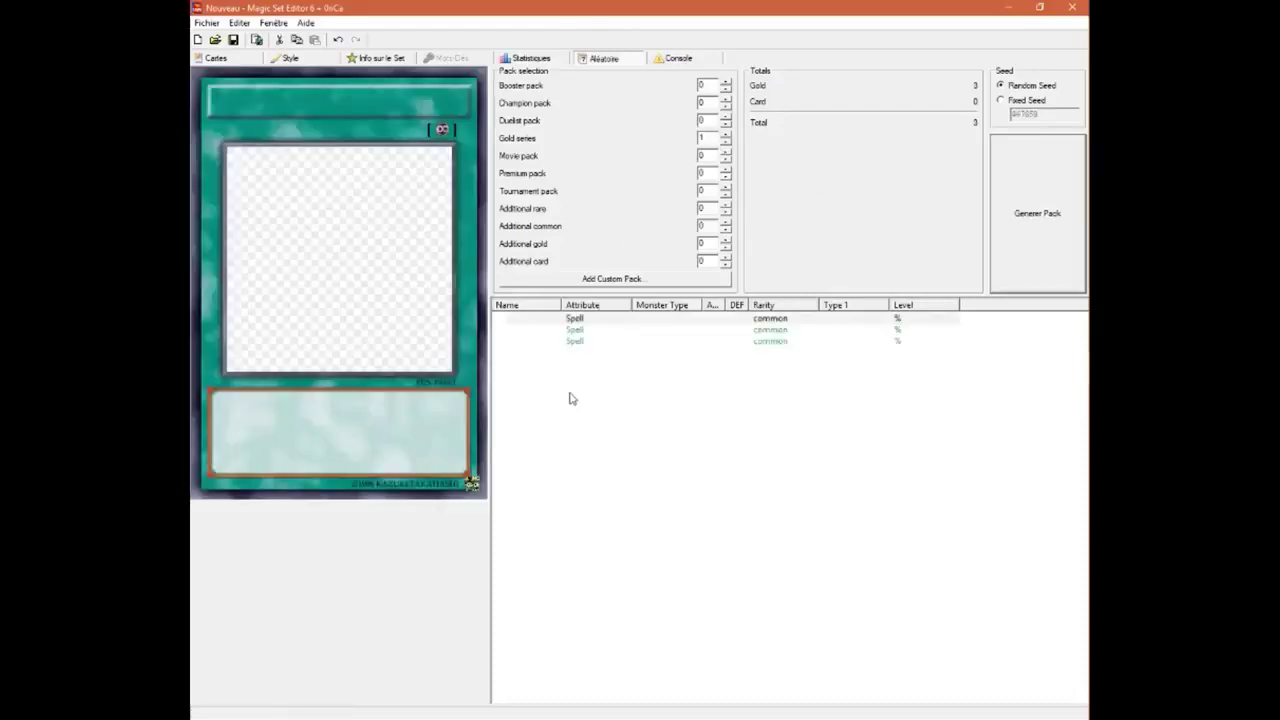
Step: Select the generated spell cards to inspect them, and reset the gold series count to 0
click(555, 357)
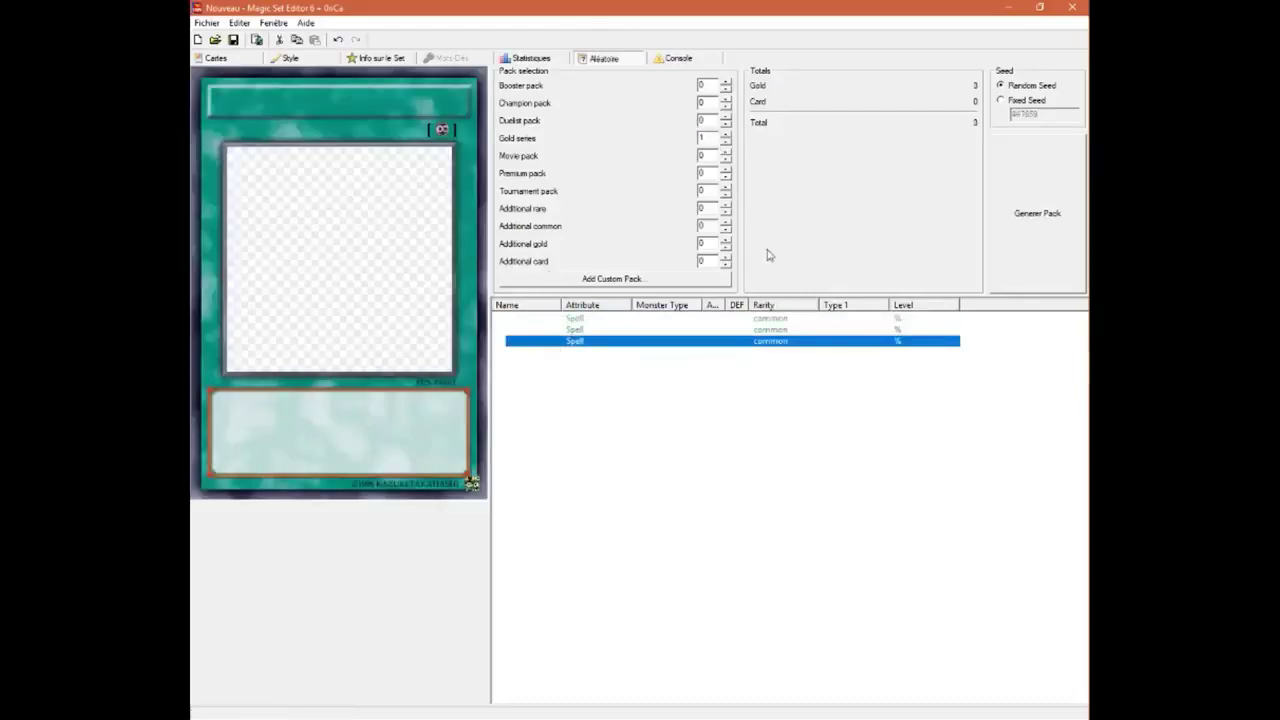
drag(540, 412, 568, 328)
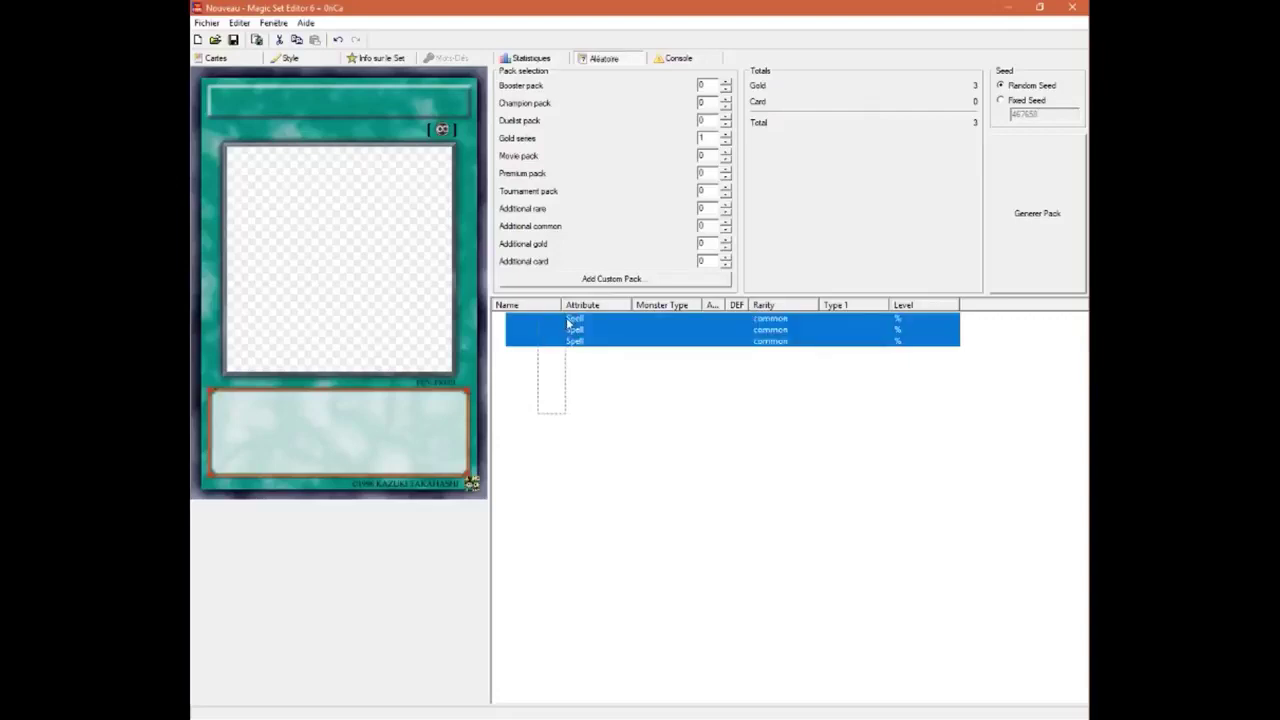
drag(628, 392, 577, 326)
click(789, 249)
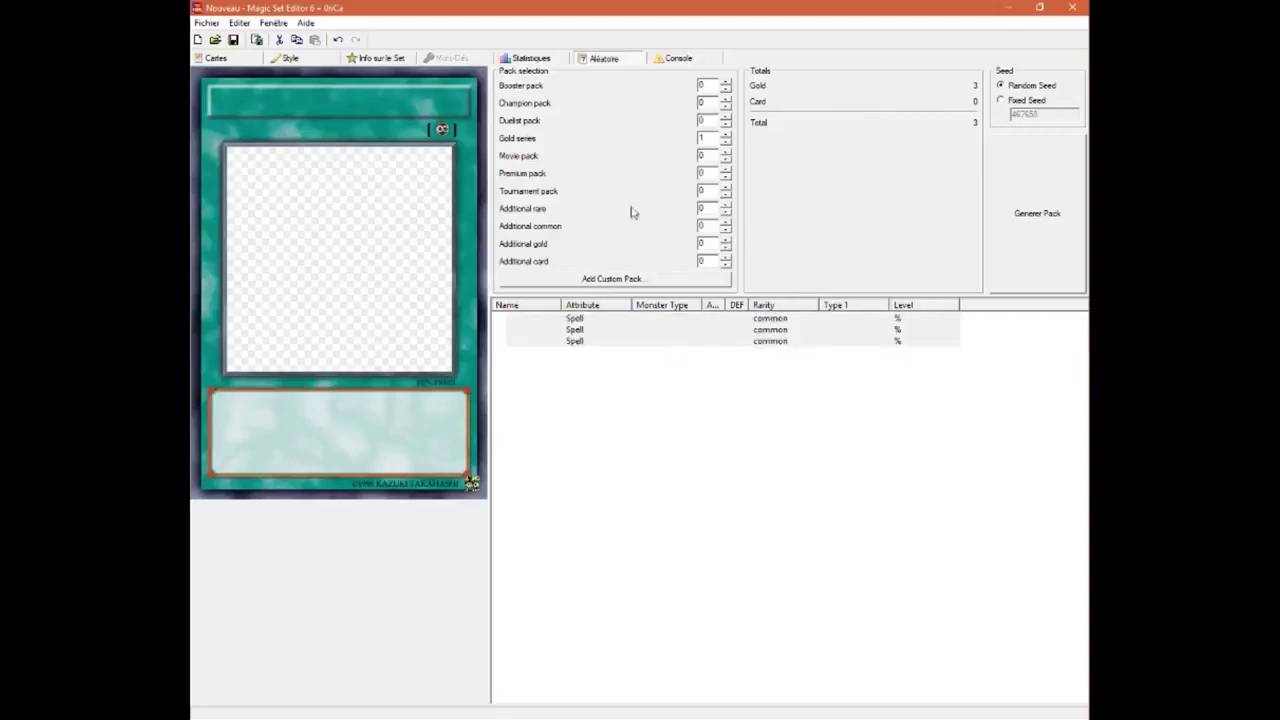
click(726, 142)
click(705, 85)
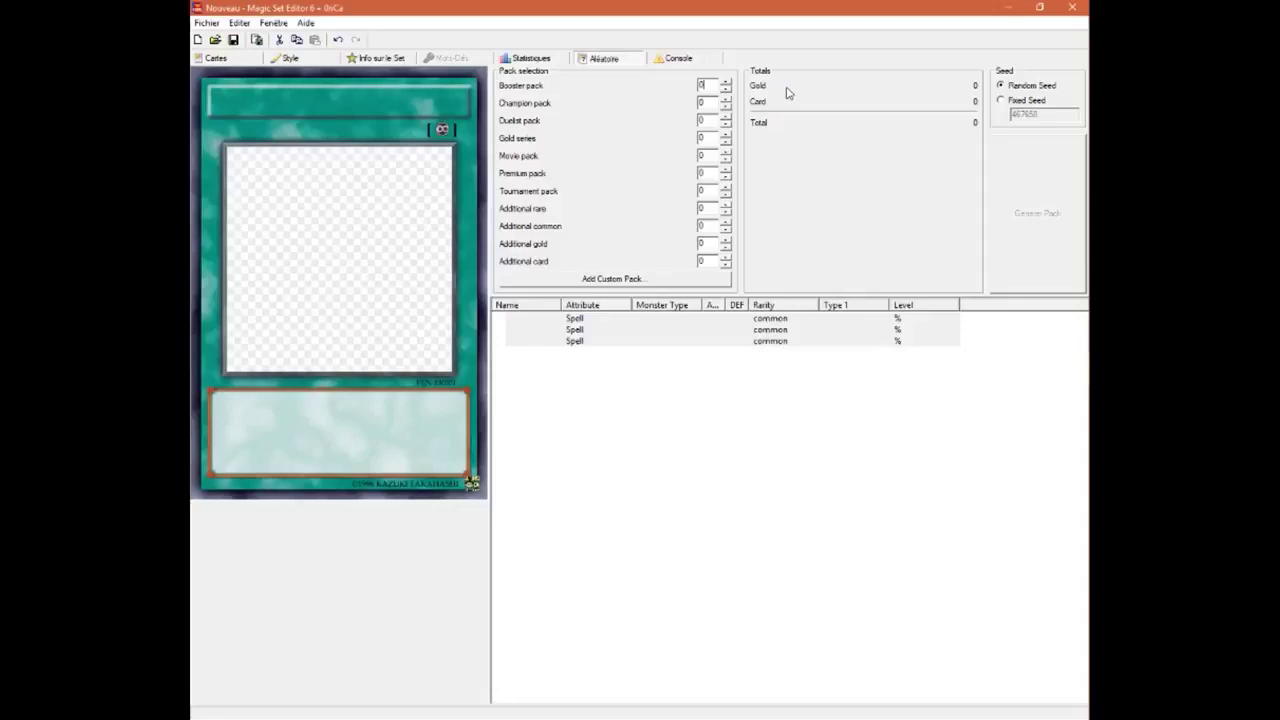
Step: Examine the warning messages in the console and its script command entry field
click(680, 59)
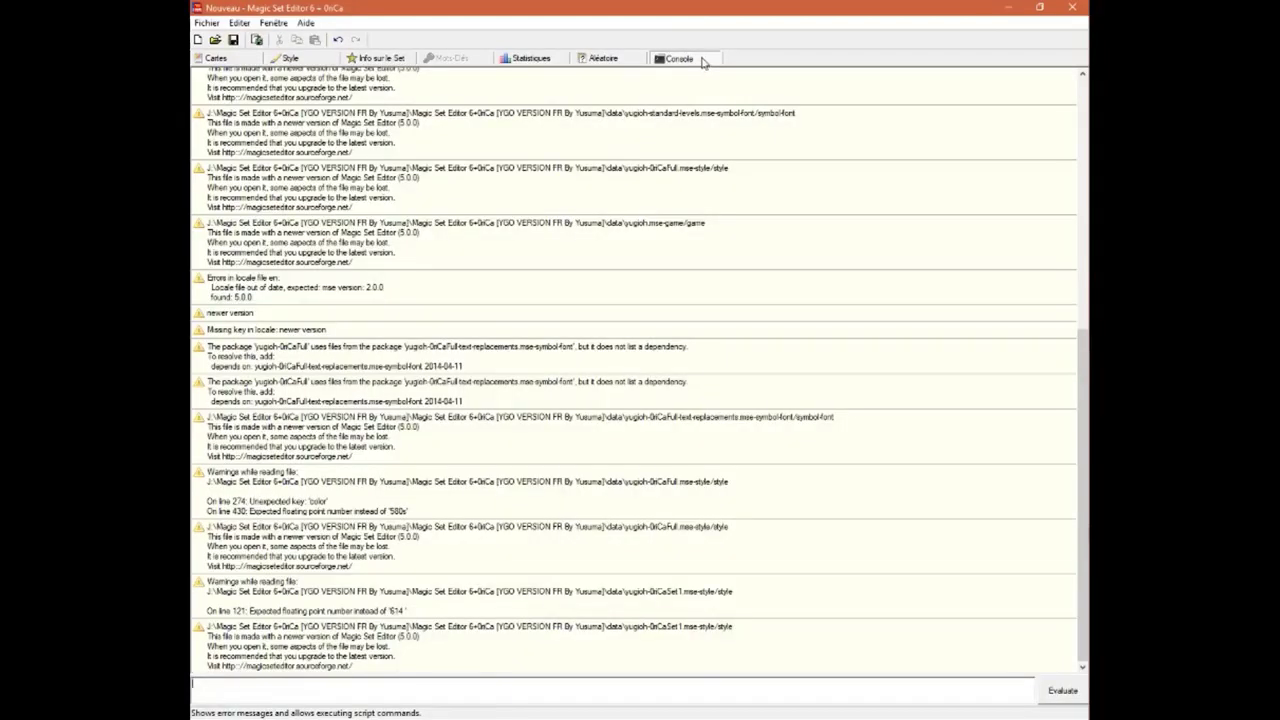
scroll(470, 266, up, 2)
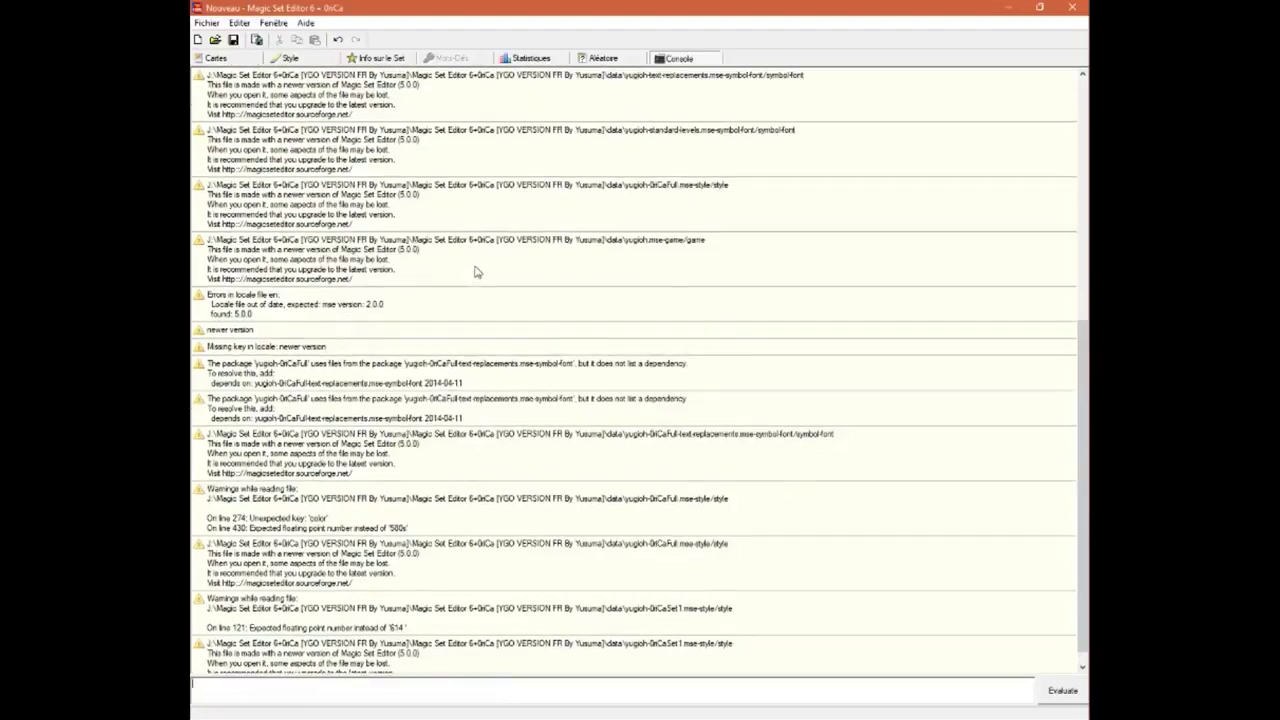
scroll(488, 268, down, 2)
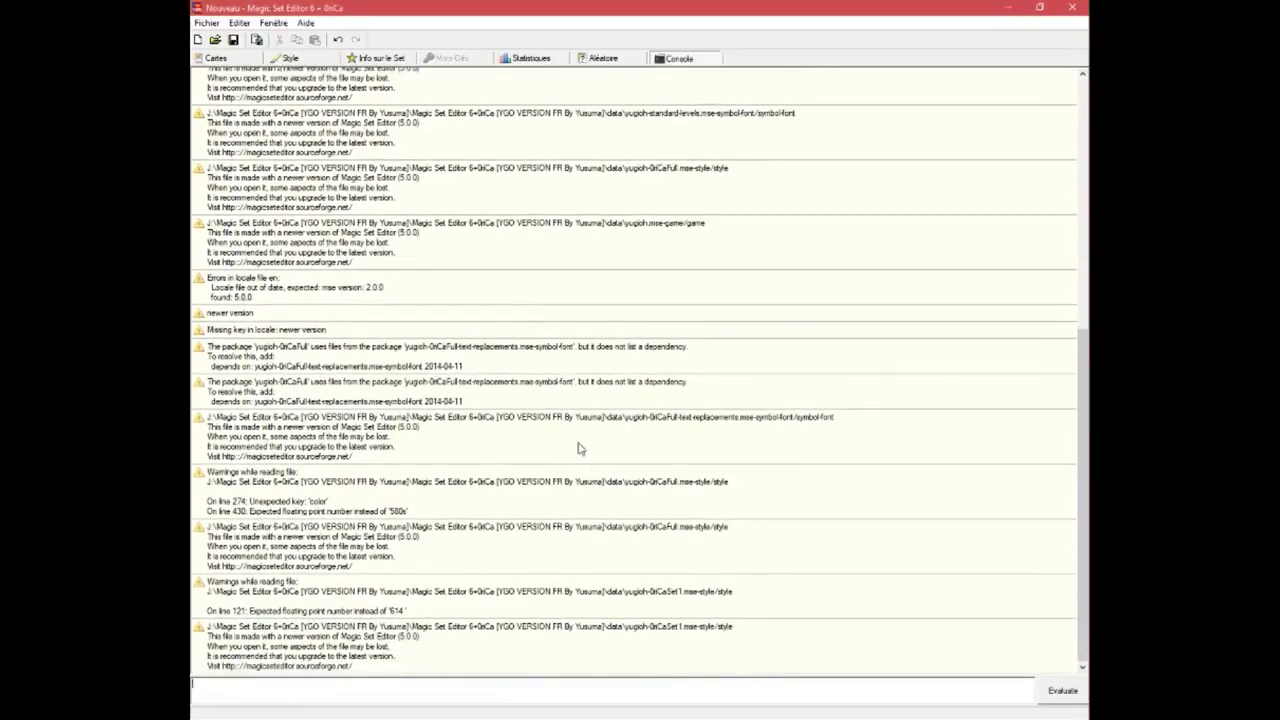
drag(577, 446, 451, 208)
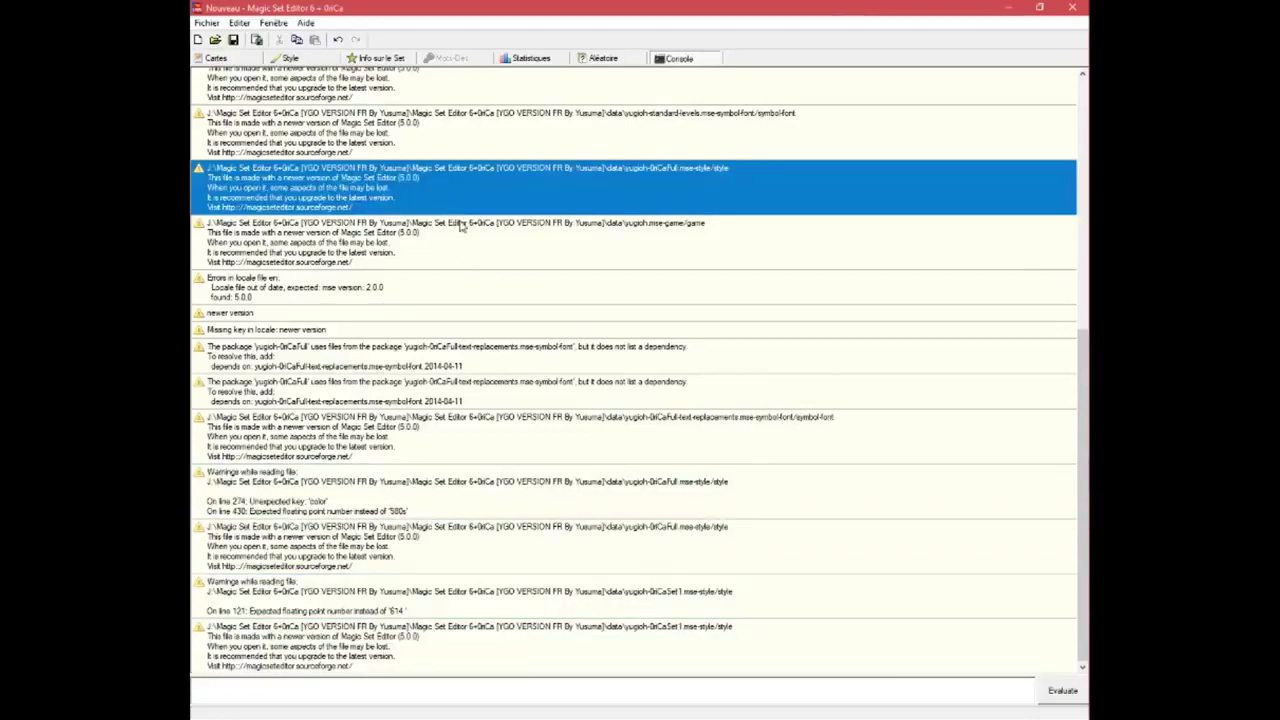
click(696, 688)
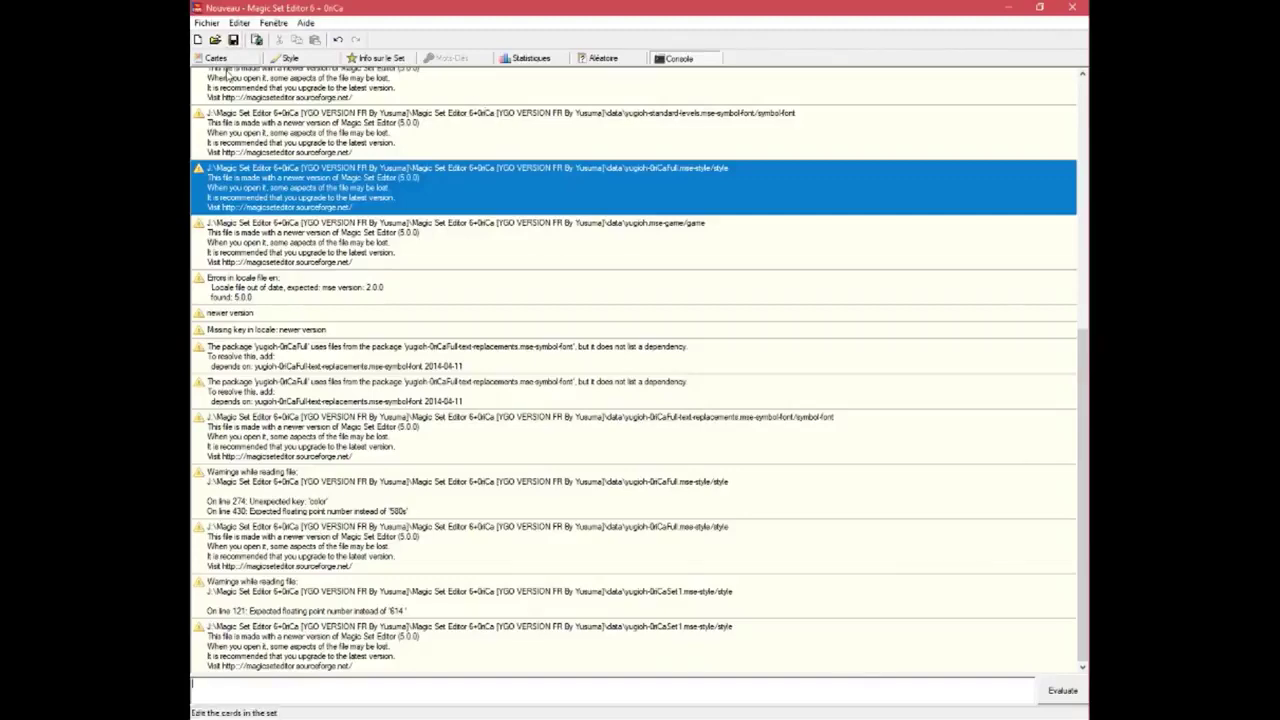
Step: Review the console's warning messages once more and return to the set's card list
click(228, 60)
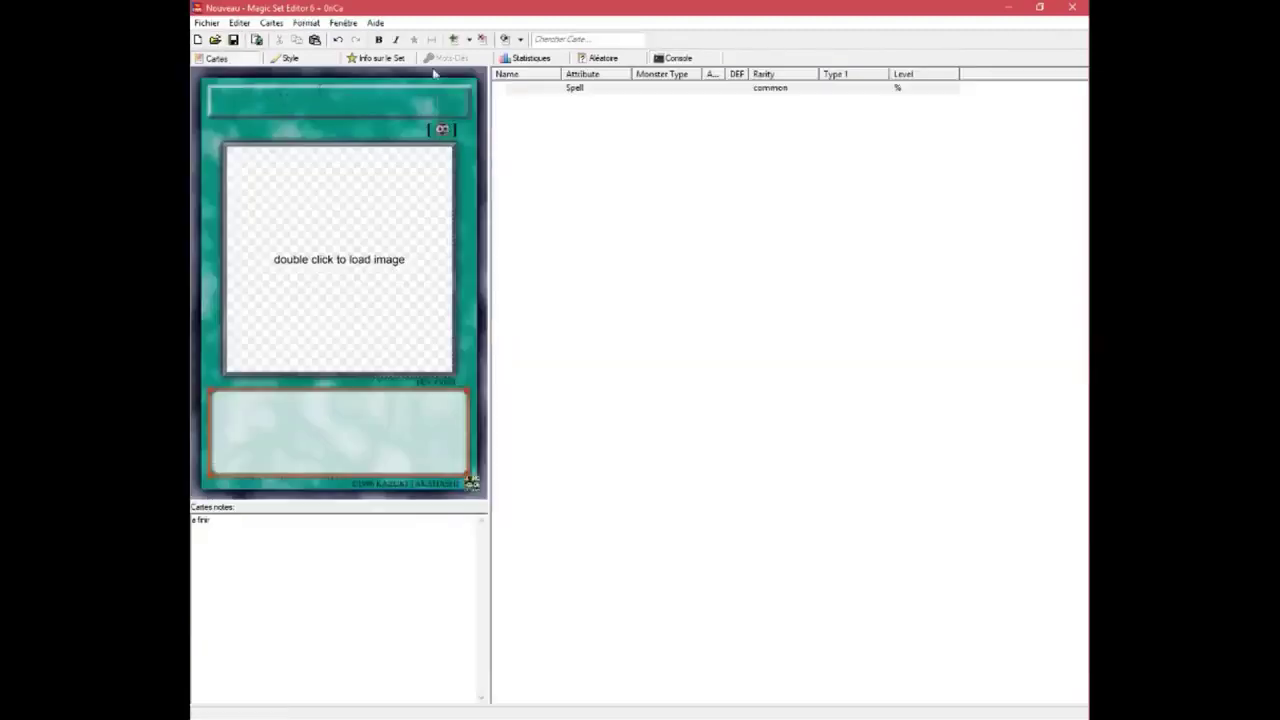
click(676, 58)
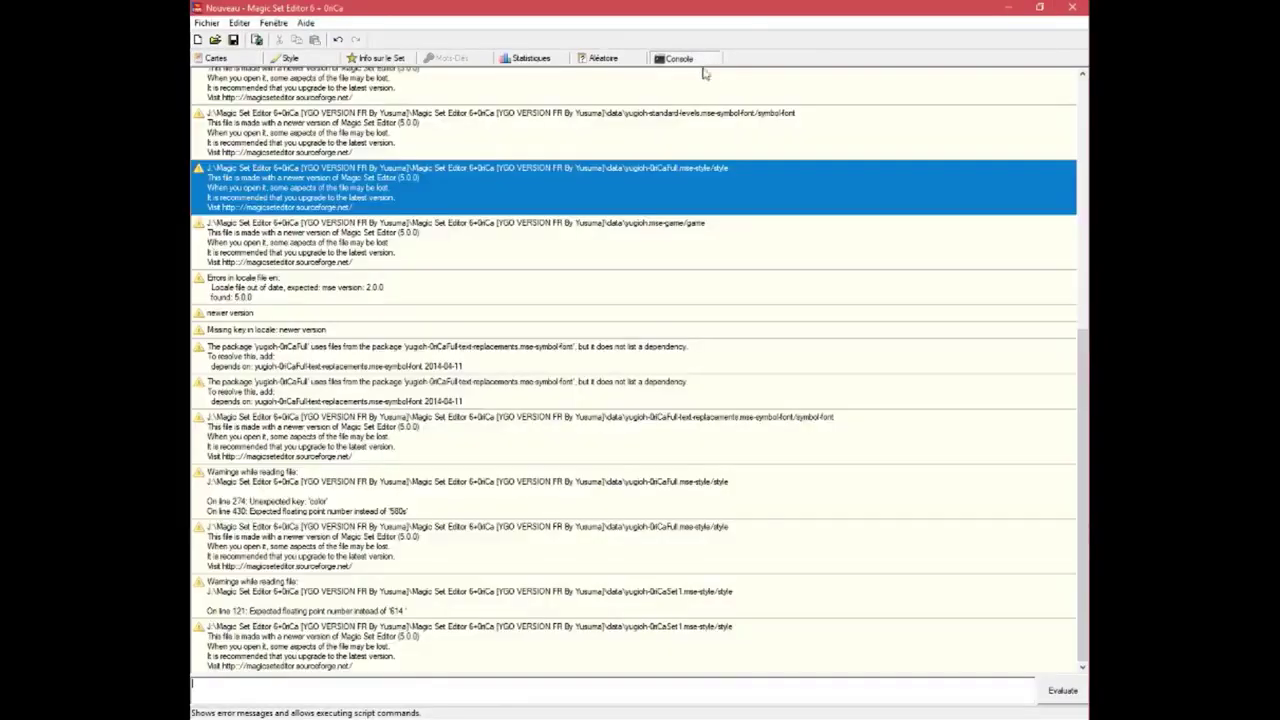
click(218, 58)
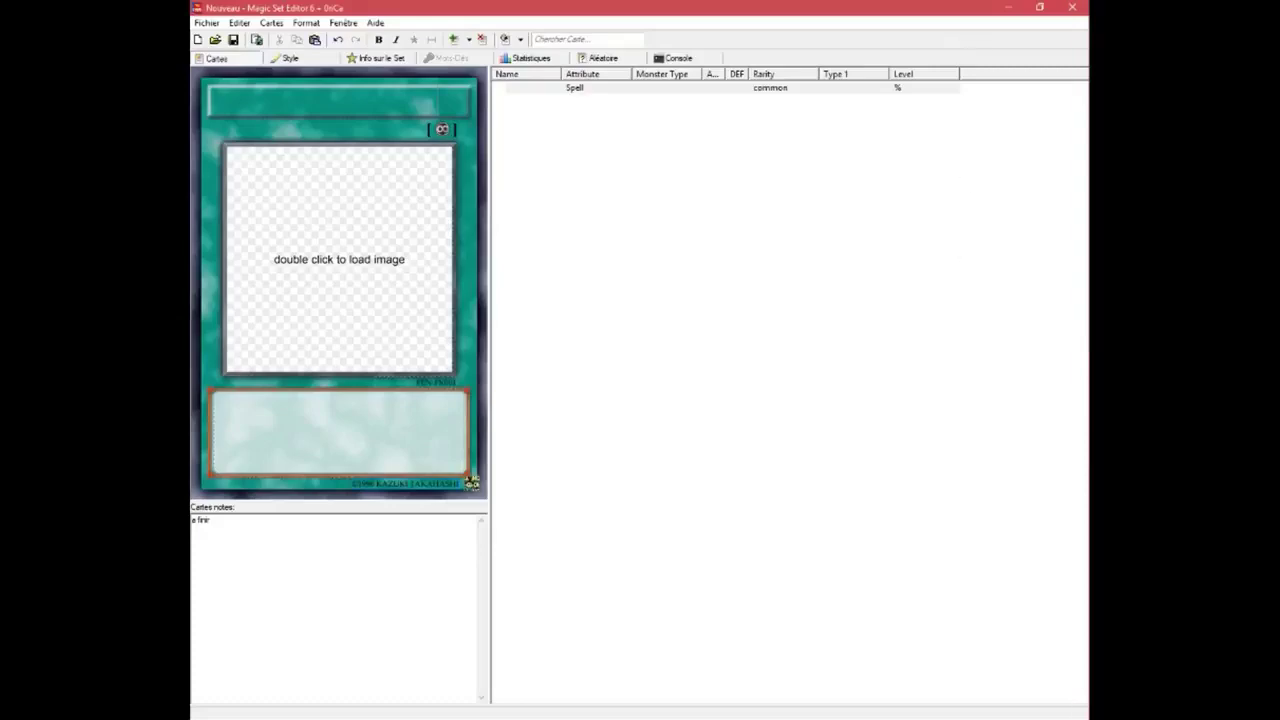
mouse_move(1067, 267)
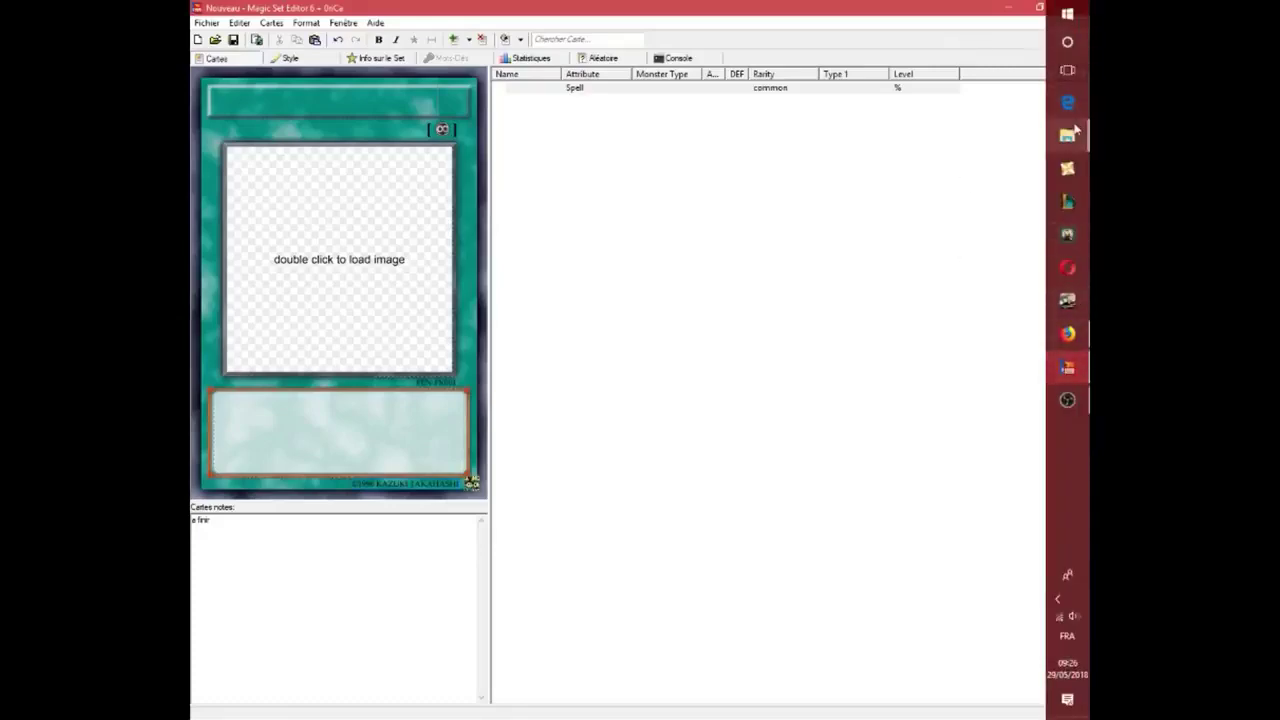
mouse_move(1067, 135)
click(986, 108)
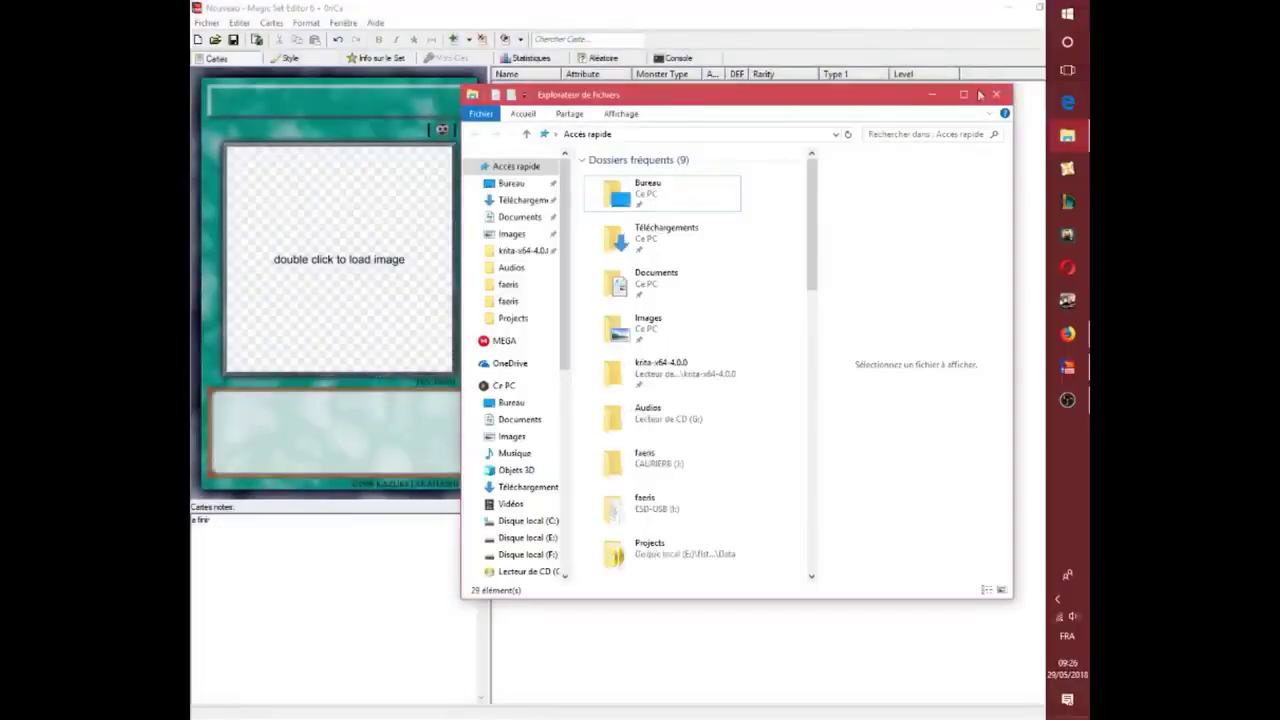
click(988, 101)
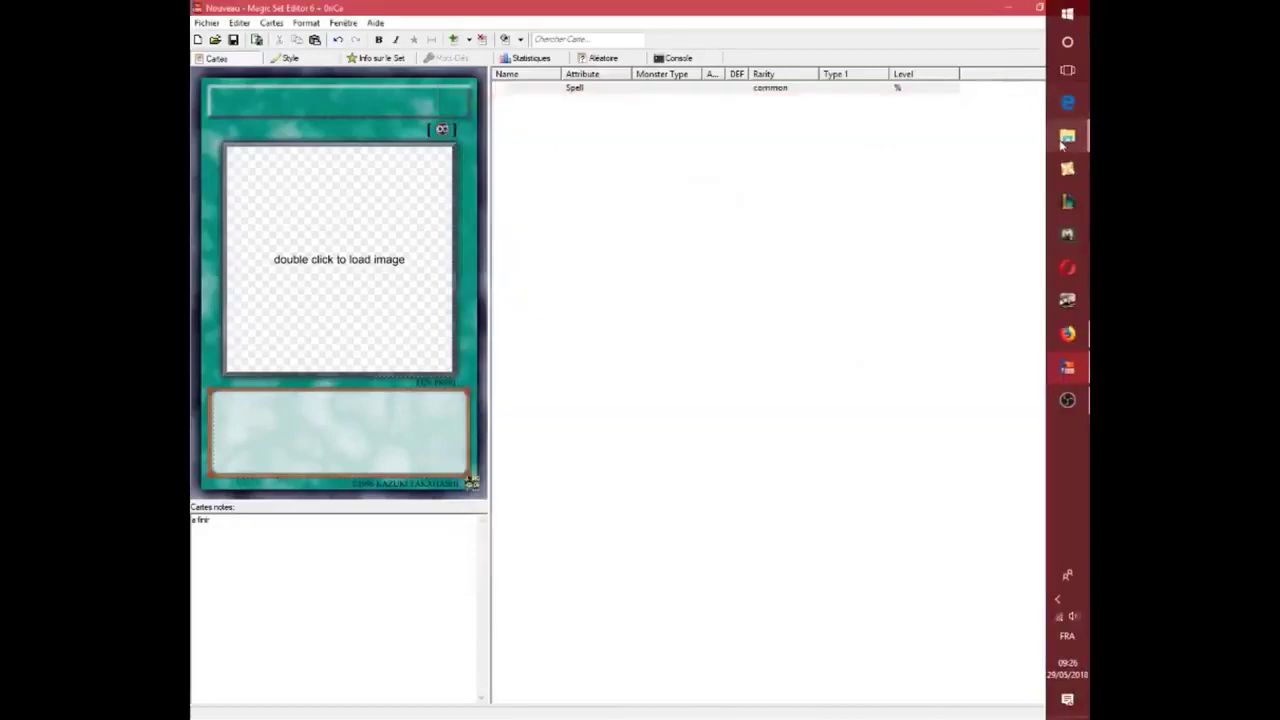
Step: Launch mse.exe from the Magic Set Editor Reaxter Version v1.5 folder and create a new Yu-Gi-Oh! set in the Reaxter style
mouse_move(1062, 145)
click(969, 80)
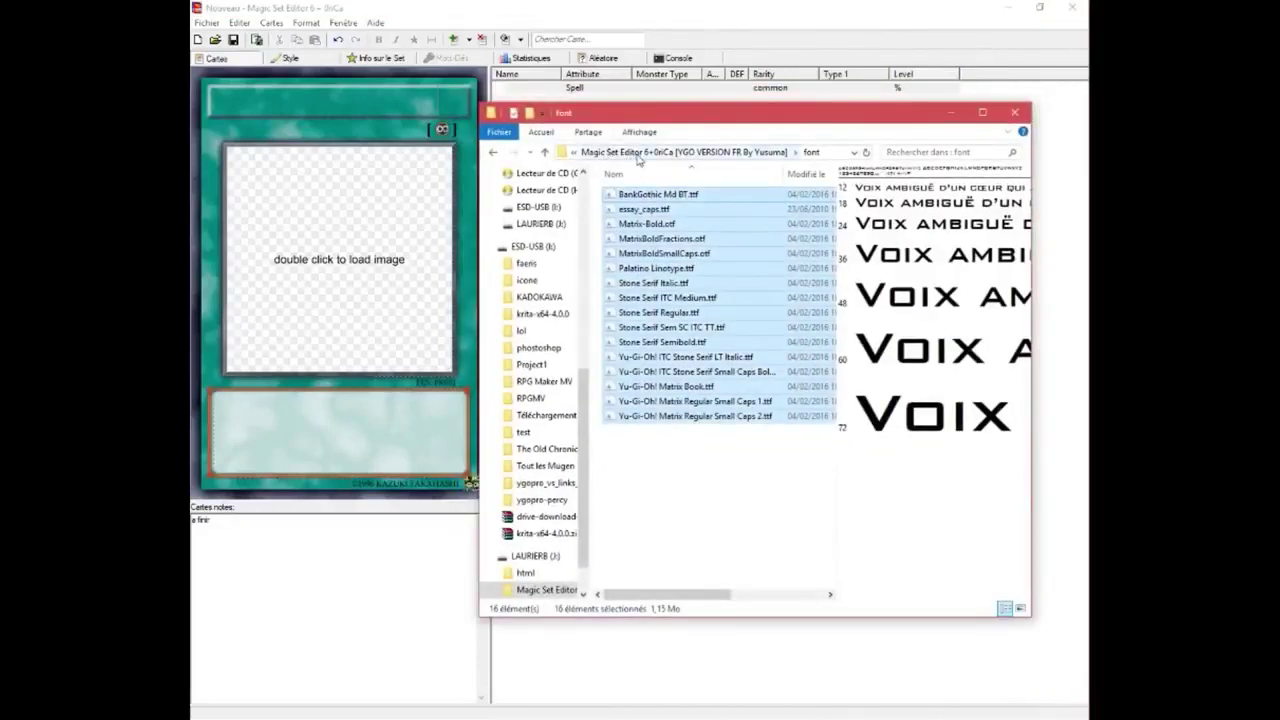
click(637, 152)
key(alt+Up)
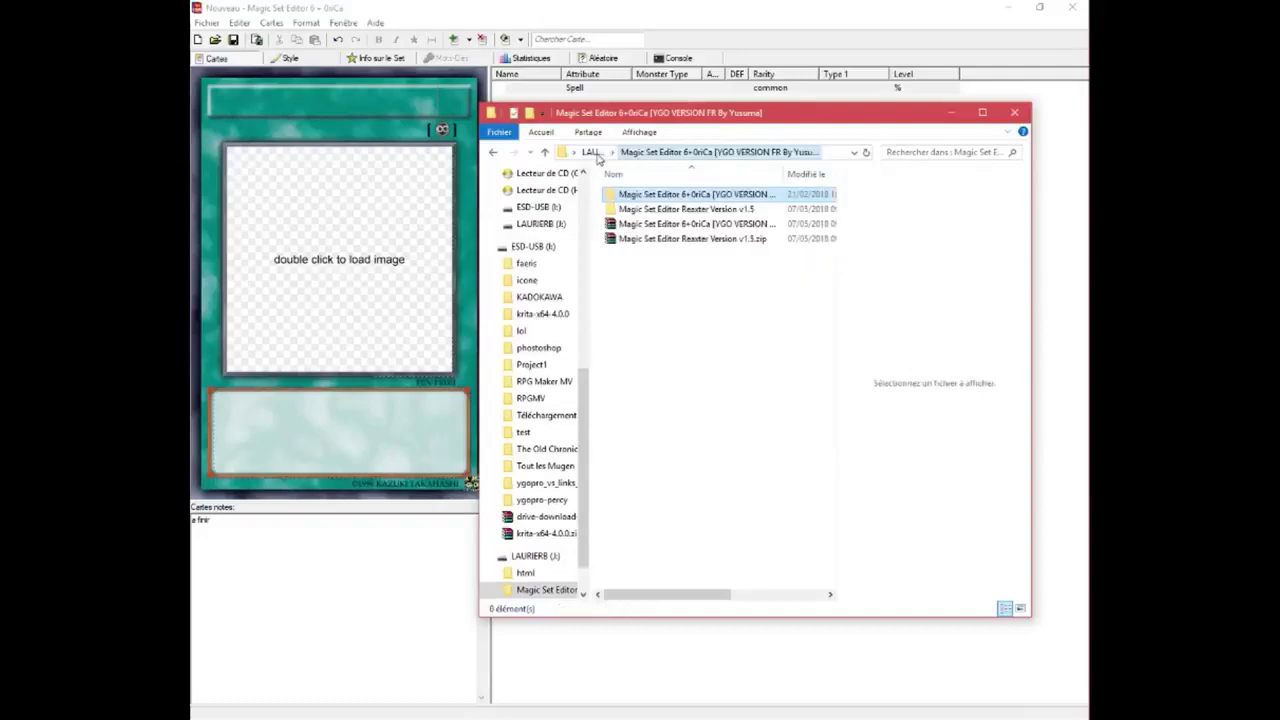
double_click(656, 209)
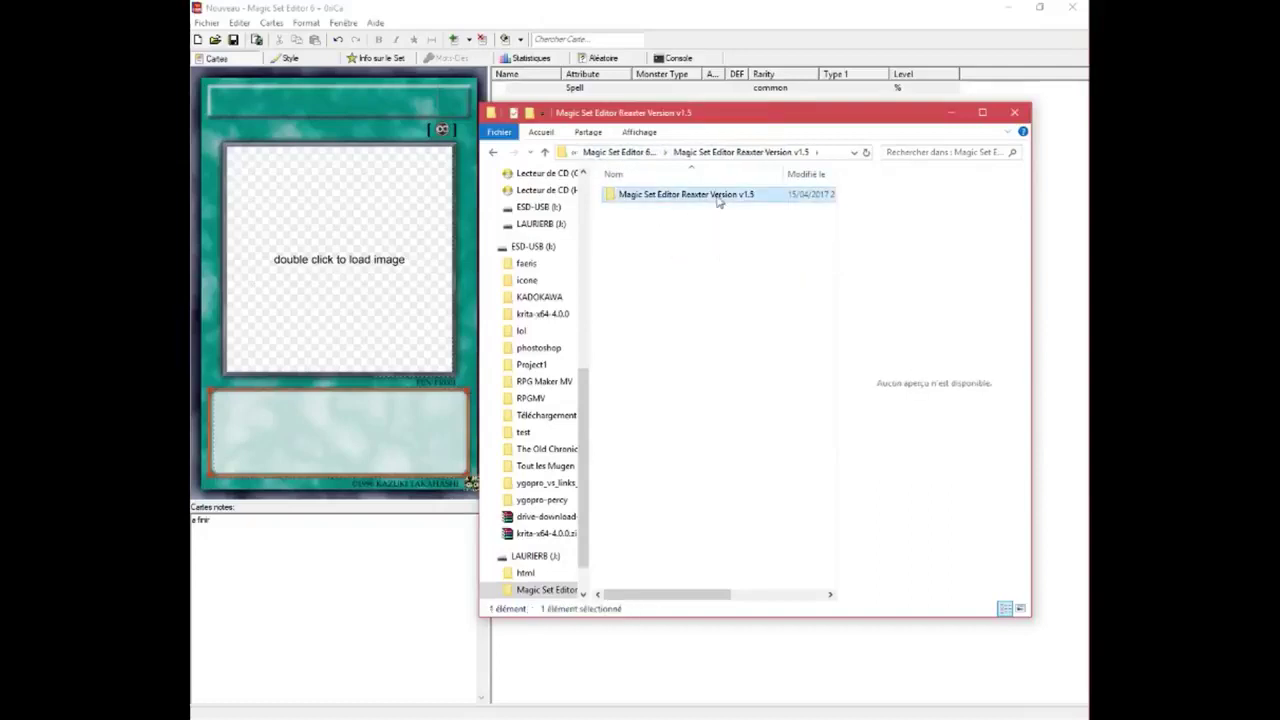
double_click(718, 196)
double_click(648, 253)
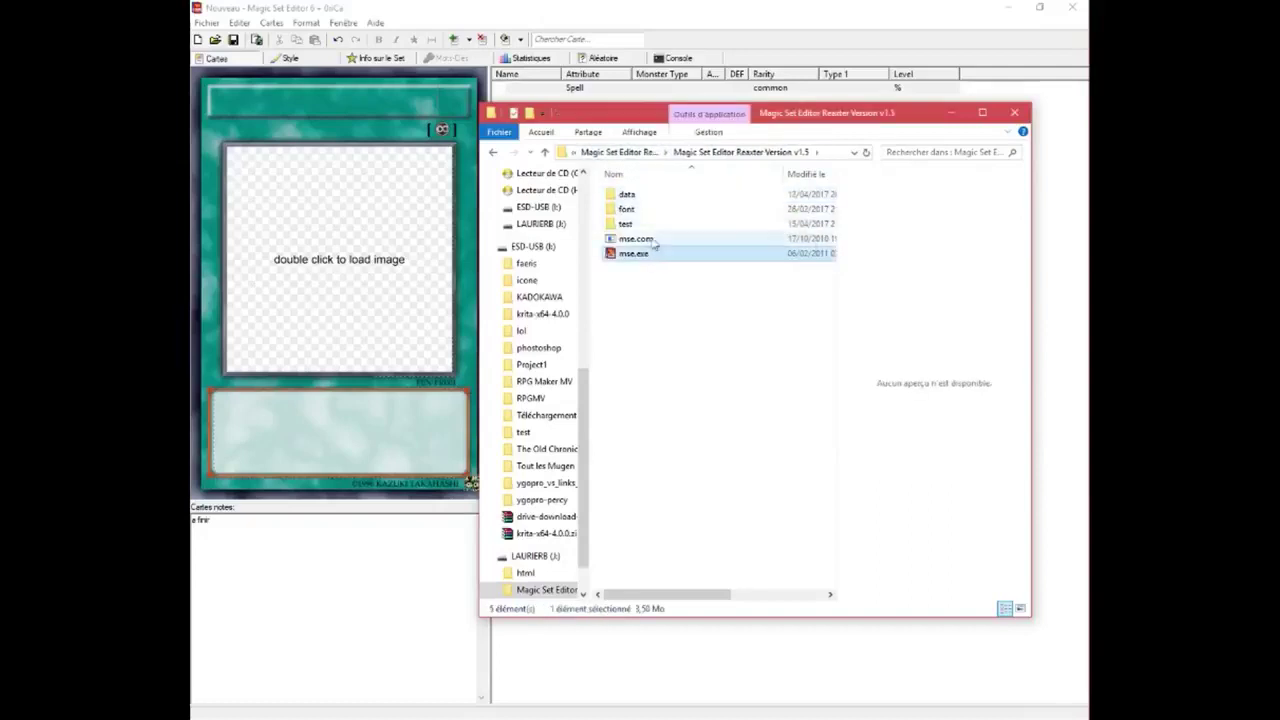
click(330, 162)
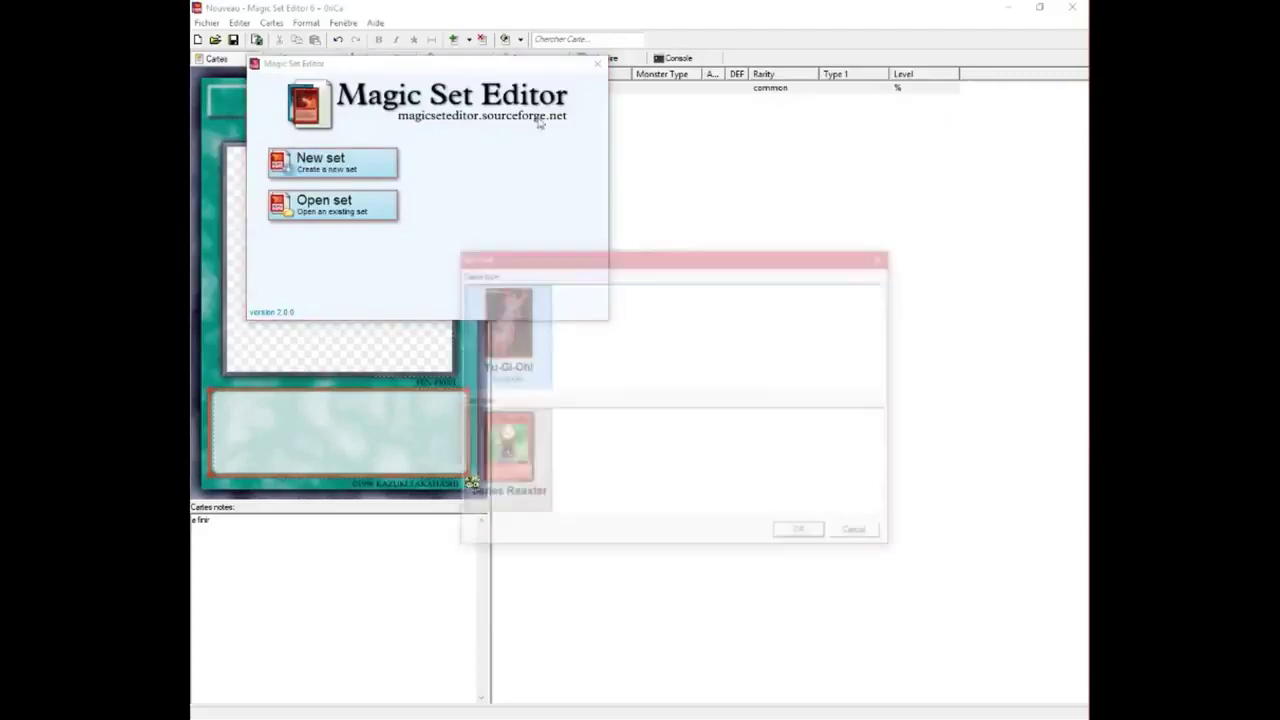
click(800, 533)
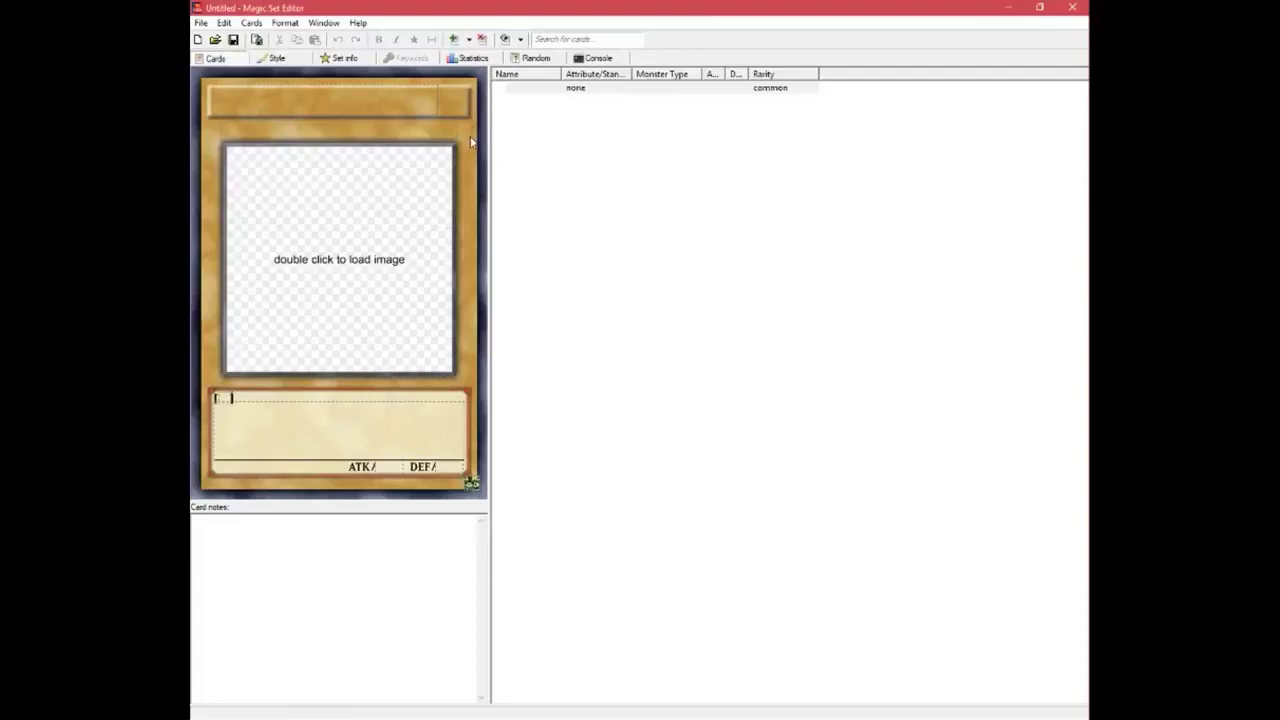
Step: Examine the card type categories available for the new card, including the Energized monsters and the Nomonster spell and trap types
click(478, 128)
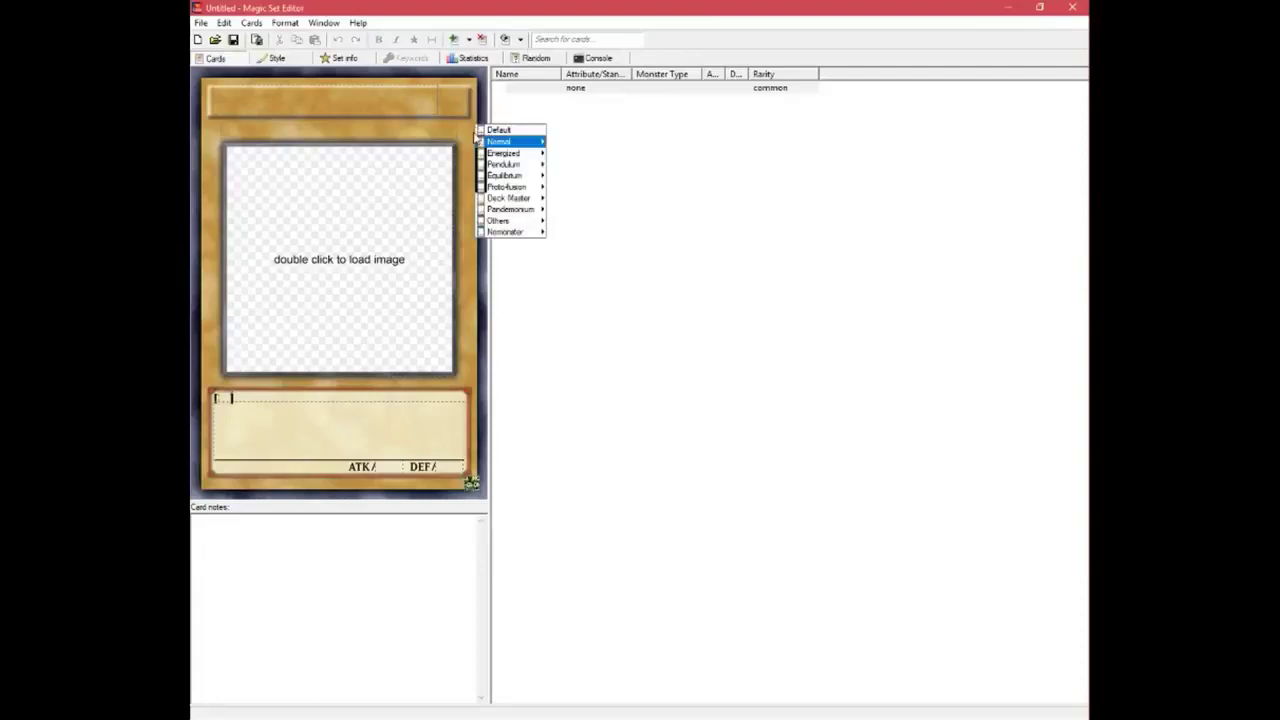
mouse_move(514, 144)
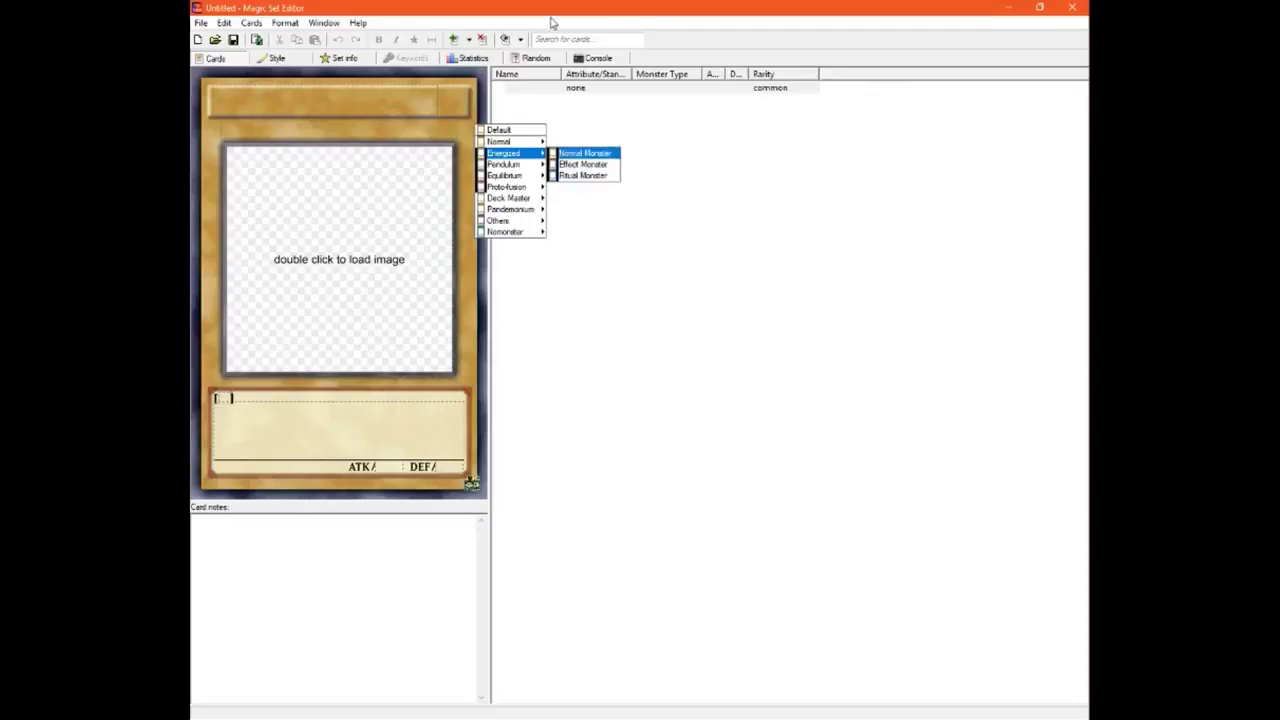
click(670, 25)
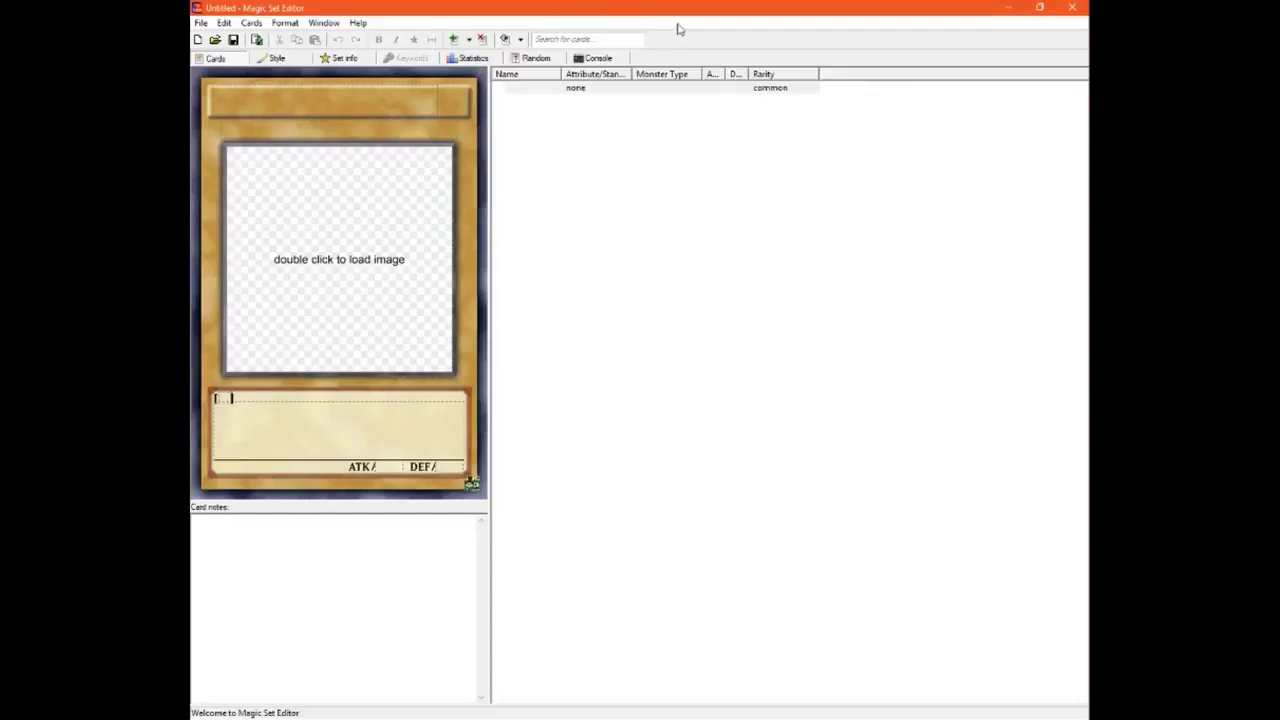
right_click(471, 144)
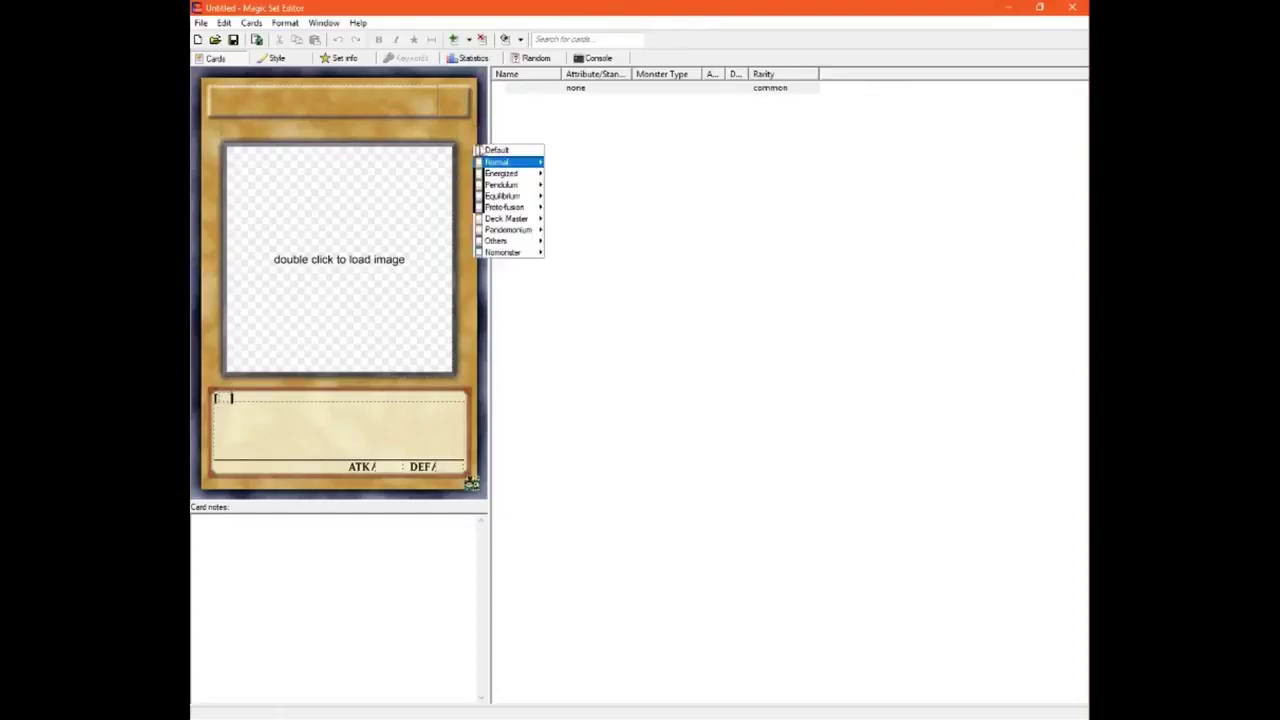
mouse_move(497, 232)
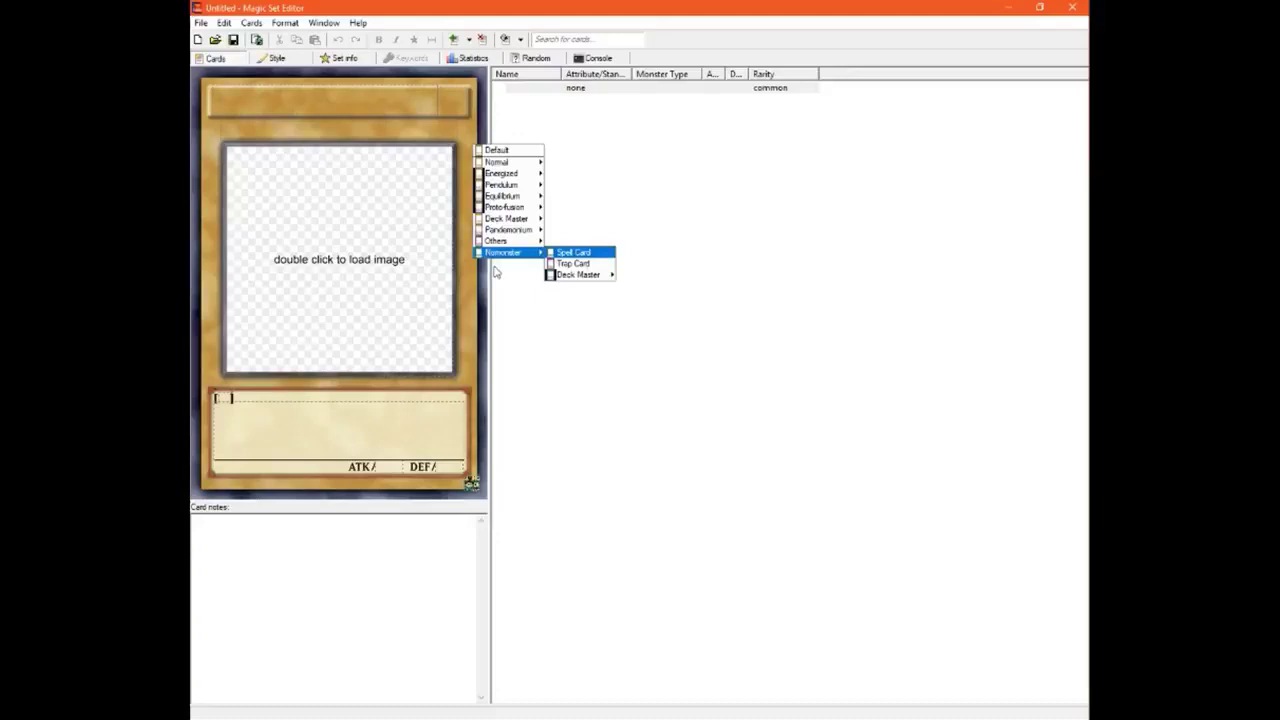
mouse_move(509, 164)
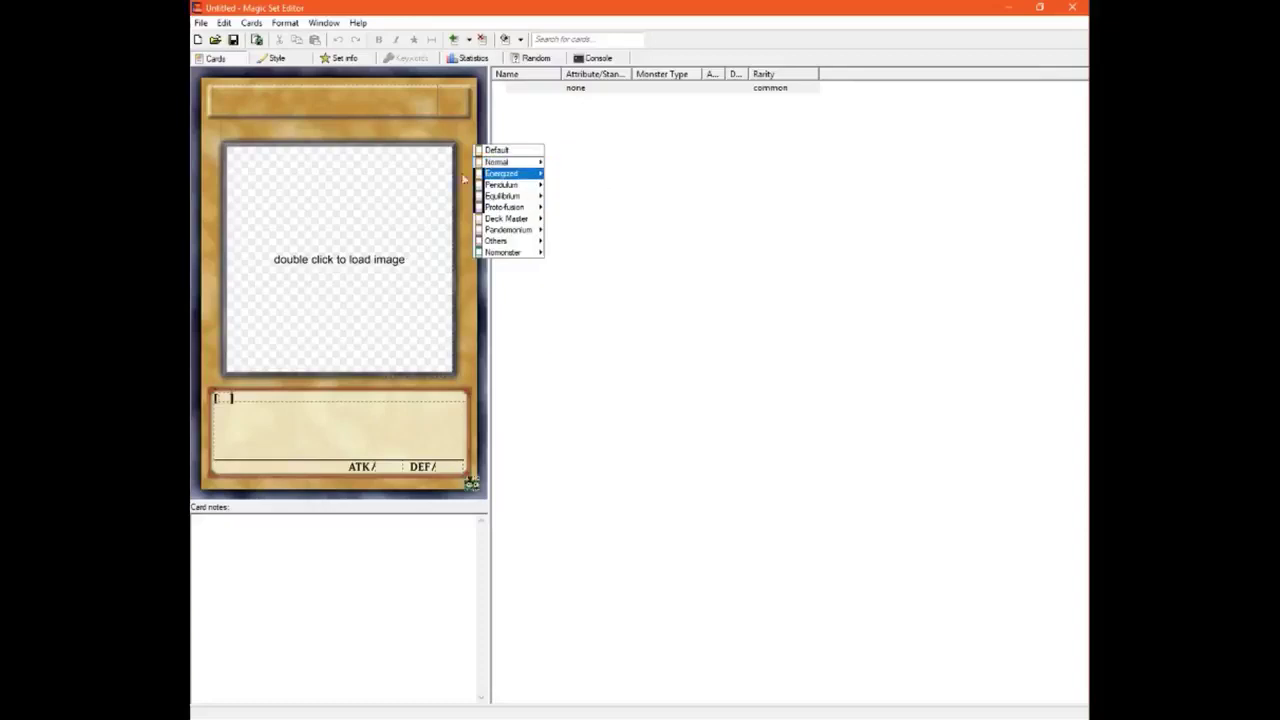
click(458, 133)
click(458, 133)
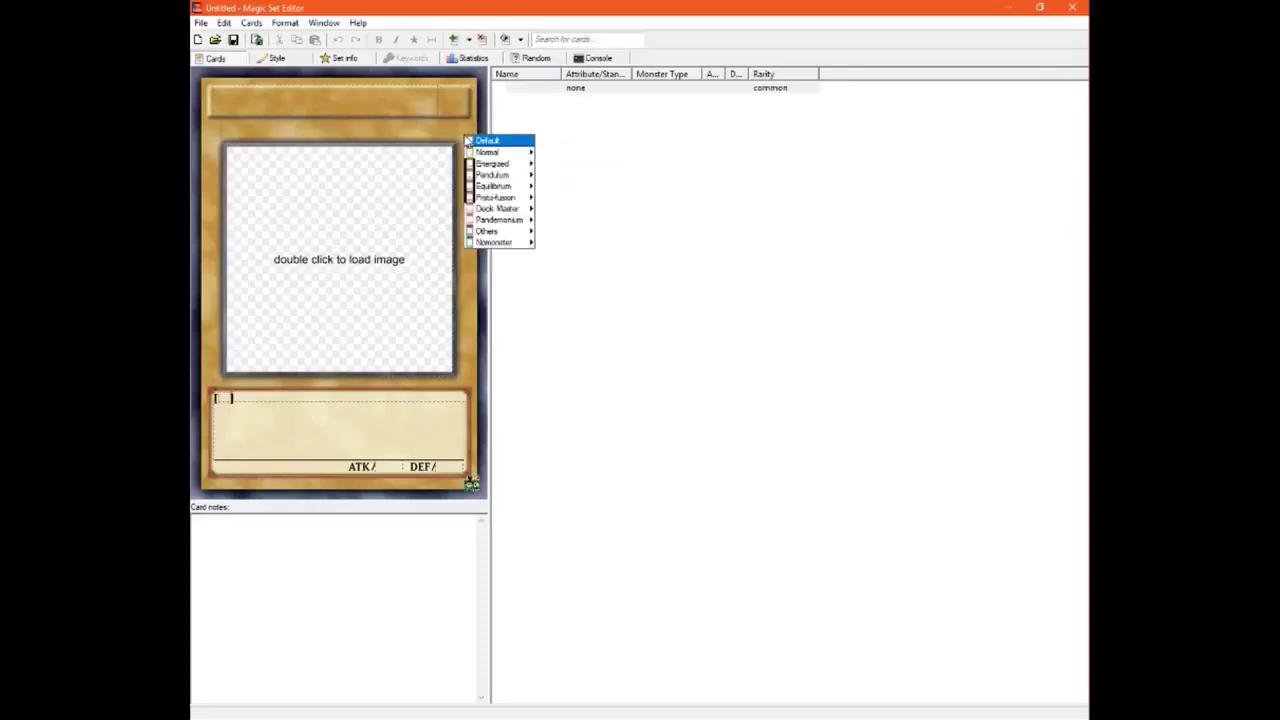
click(469, 141)
click(475, 170)
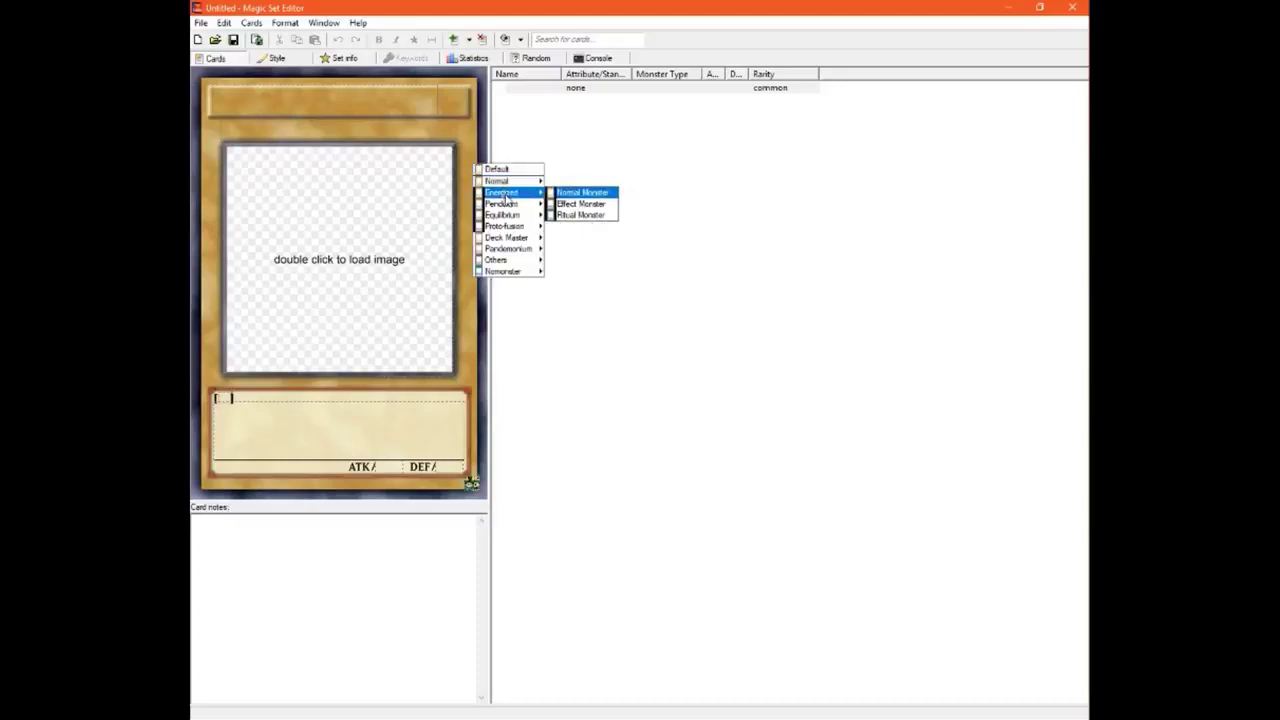
mouse_move(507, 183)
Step: Examine the Deck Master card type options and the neighbouring Equilibrium category for the blank card
click(469, 131)
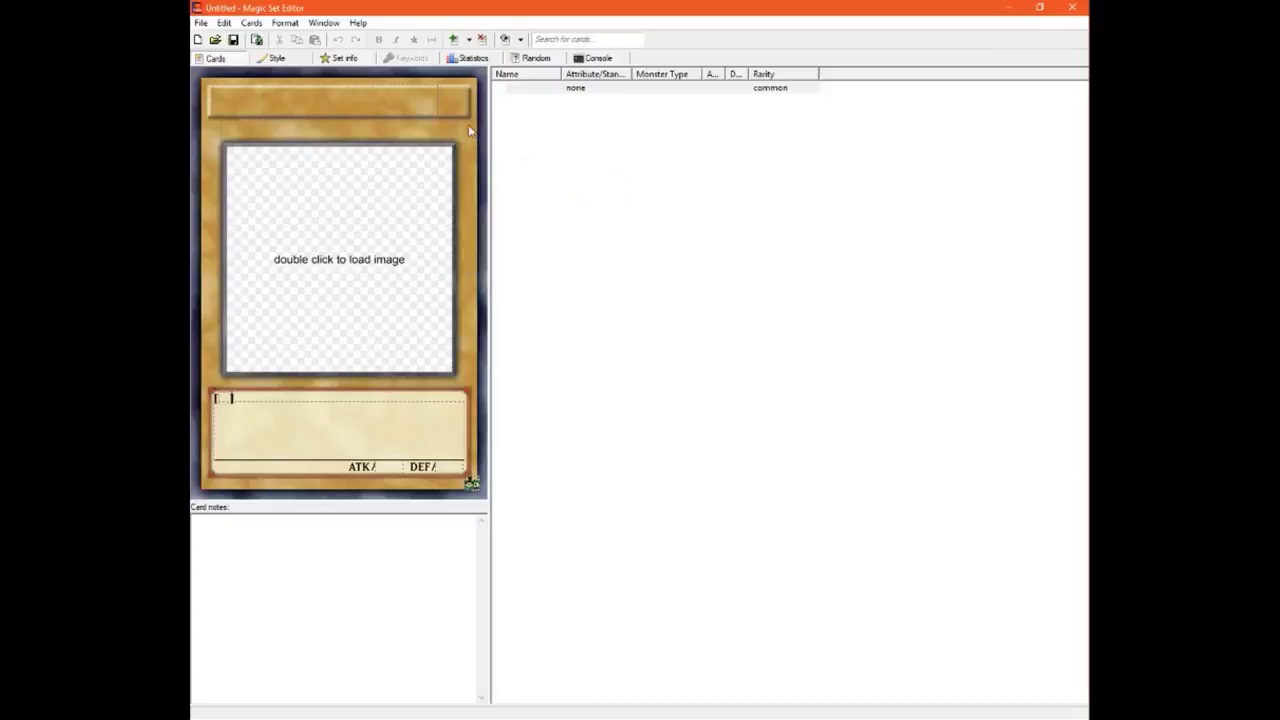
click(469, 131)
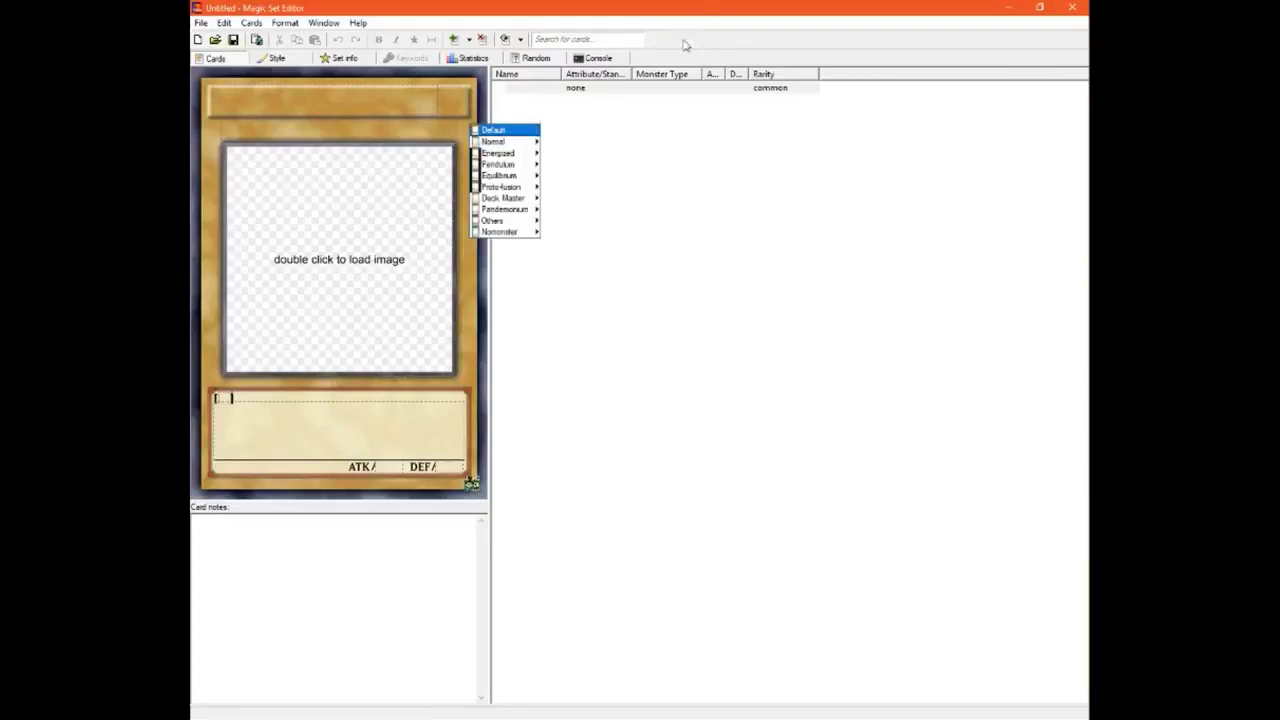
key(d)
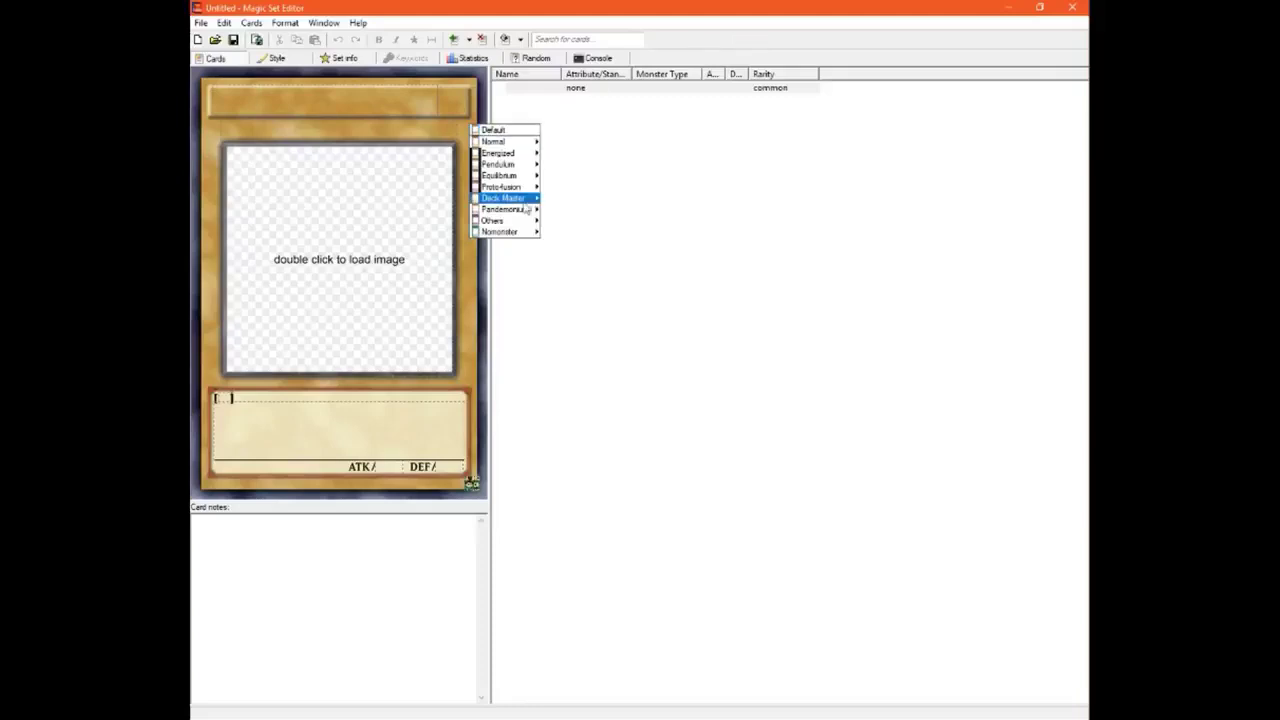
key(Right)
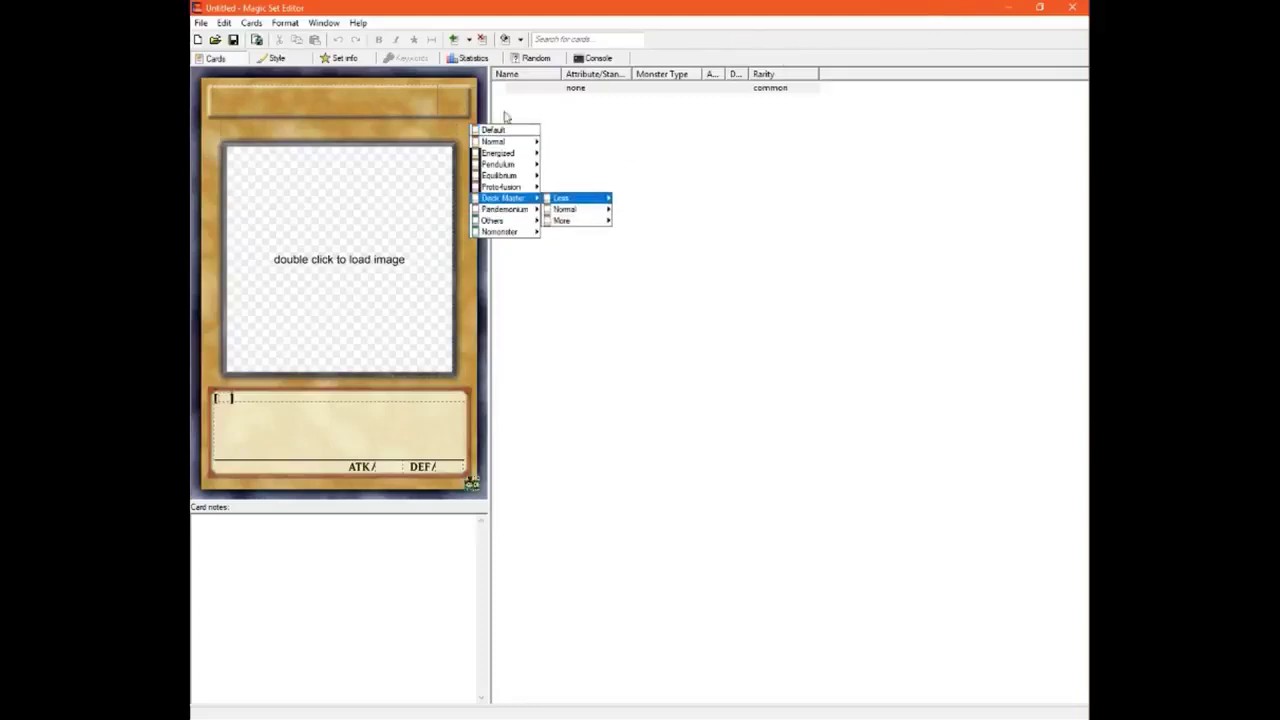
key(Left)
key(Up)
key(Up)
key(Right)
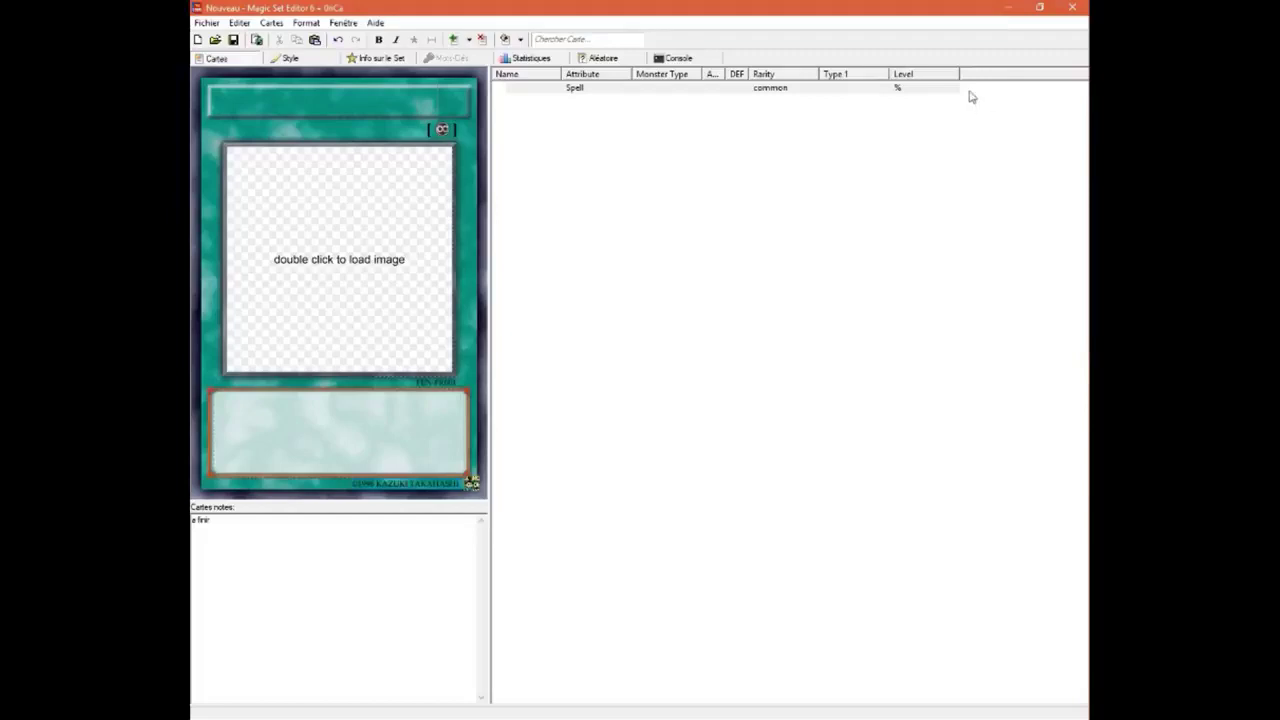
click(628, 43)
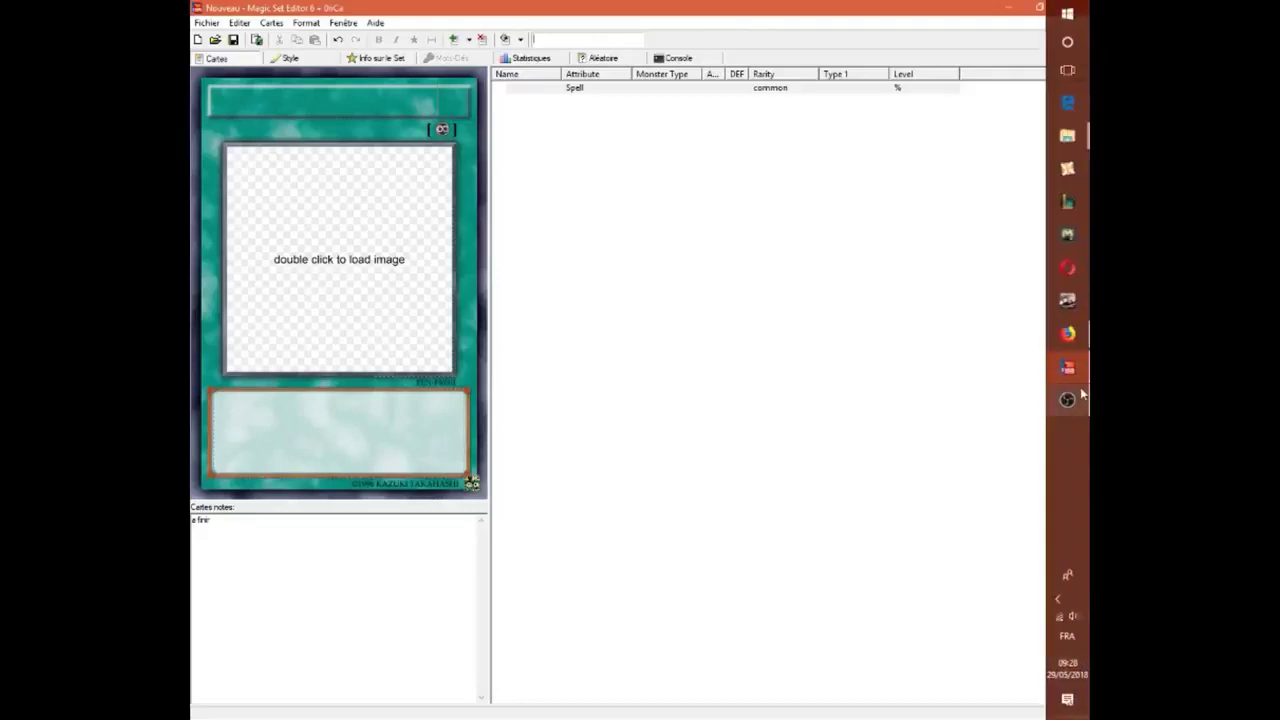
click(1070, 399)
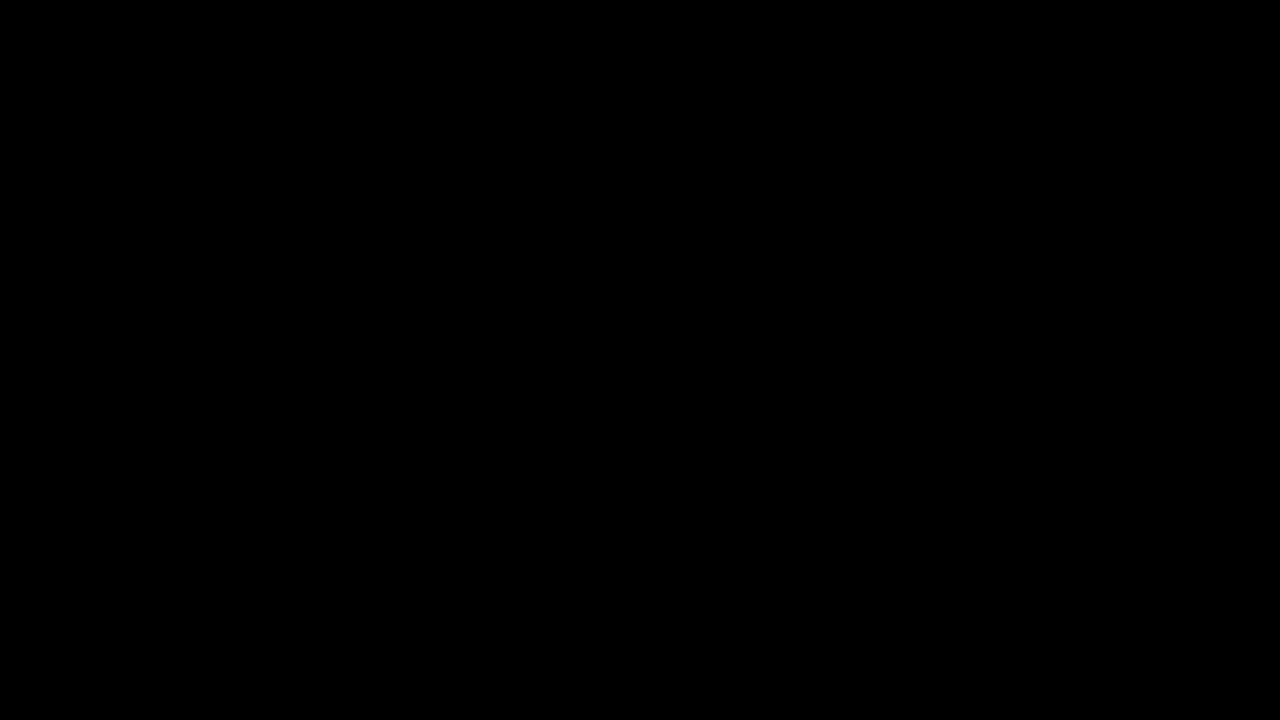